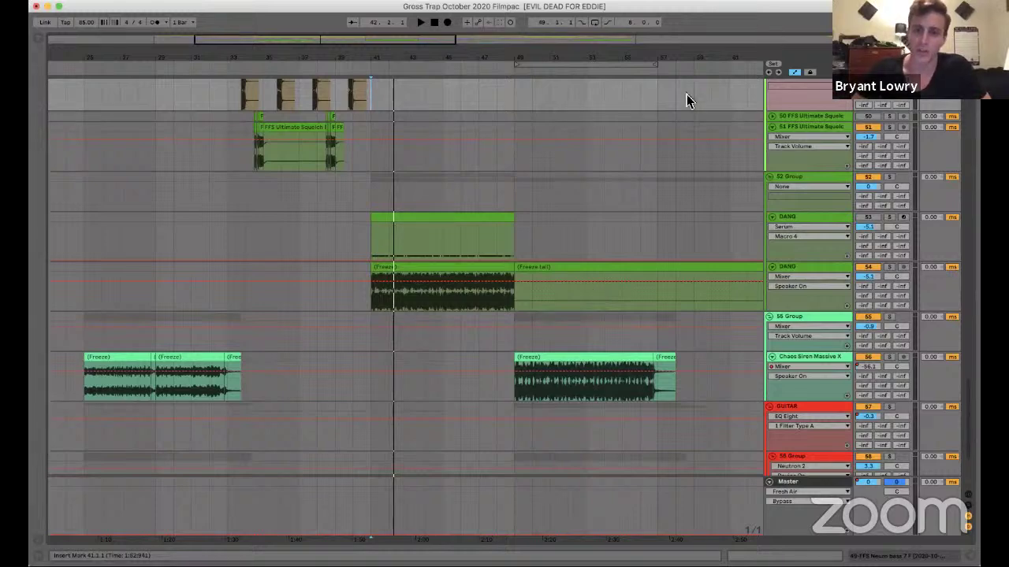
# Play the song briefly from the Start marker at bar 17, with the whole arrangement in view.
pyautogui.click(681, 63)
pyautogui.press('-')
pyautogui.press('-')
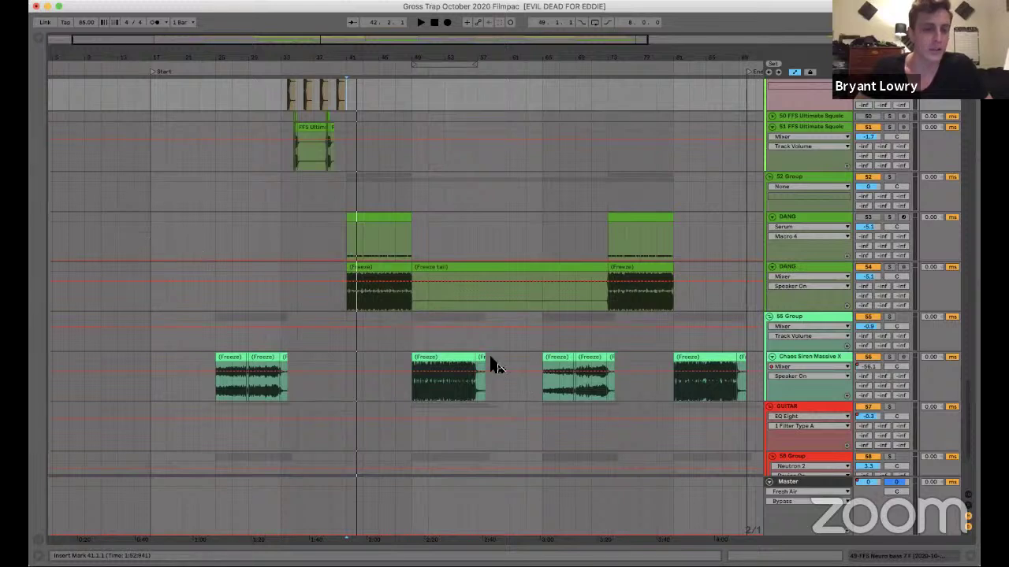
pyautogui.click(151, 306)
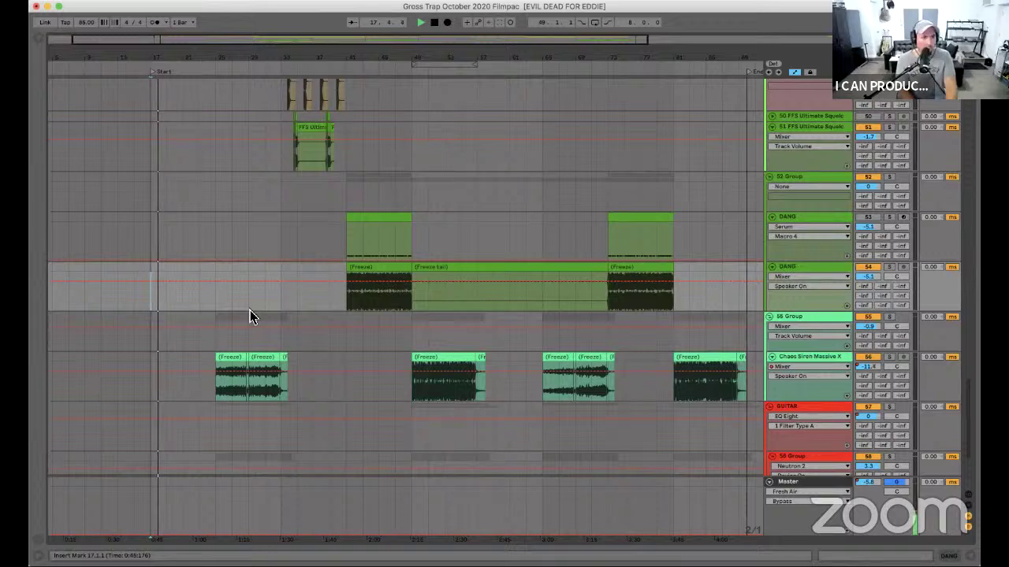
pyautogui.press('space')
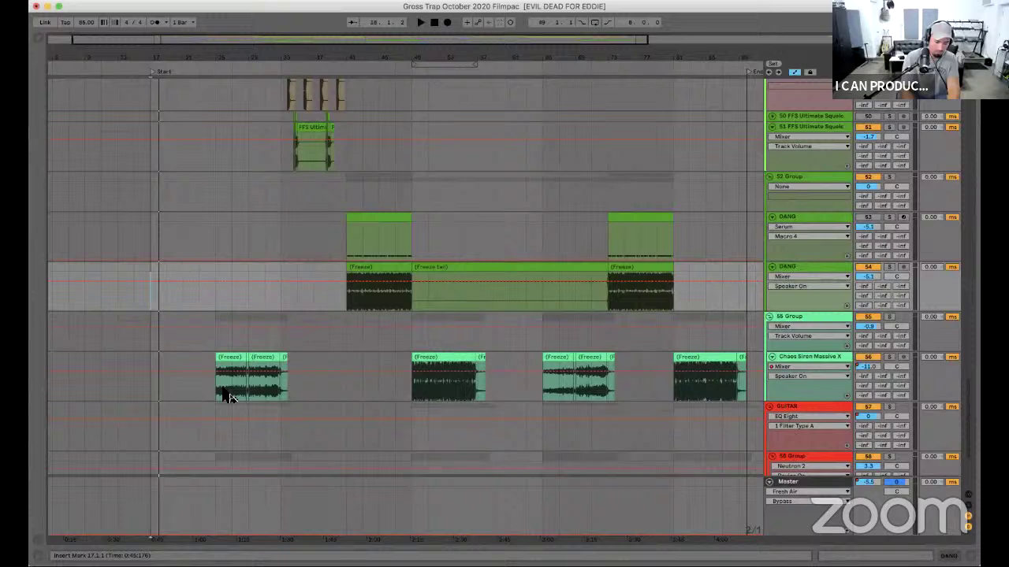
# Audition the beginning of the first Chaos Siren Massive X clip at bar 25.
pyautogui.click(230, 359)
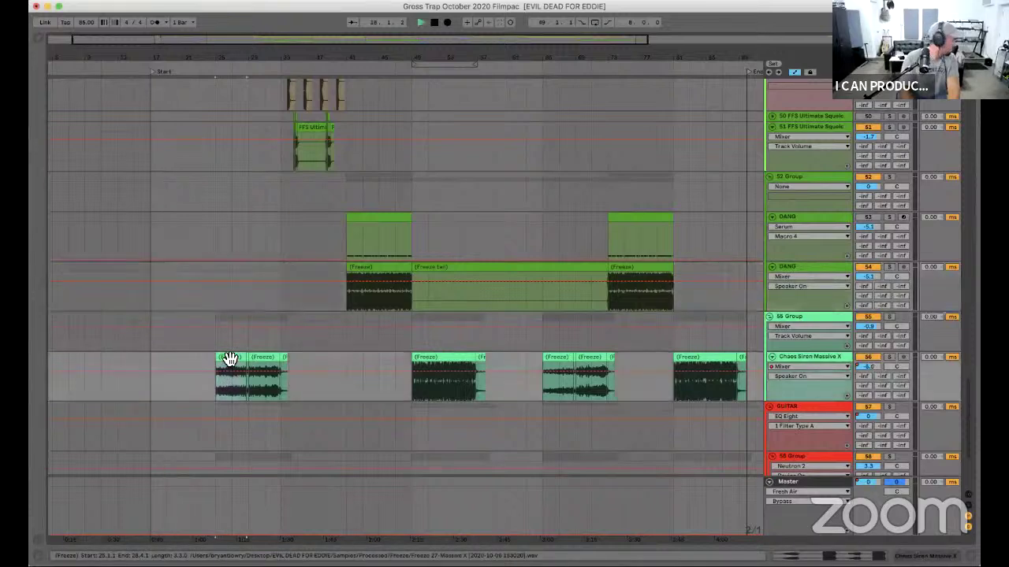
pyautogui.press('space')
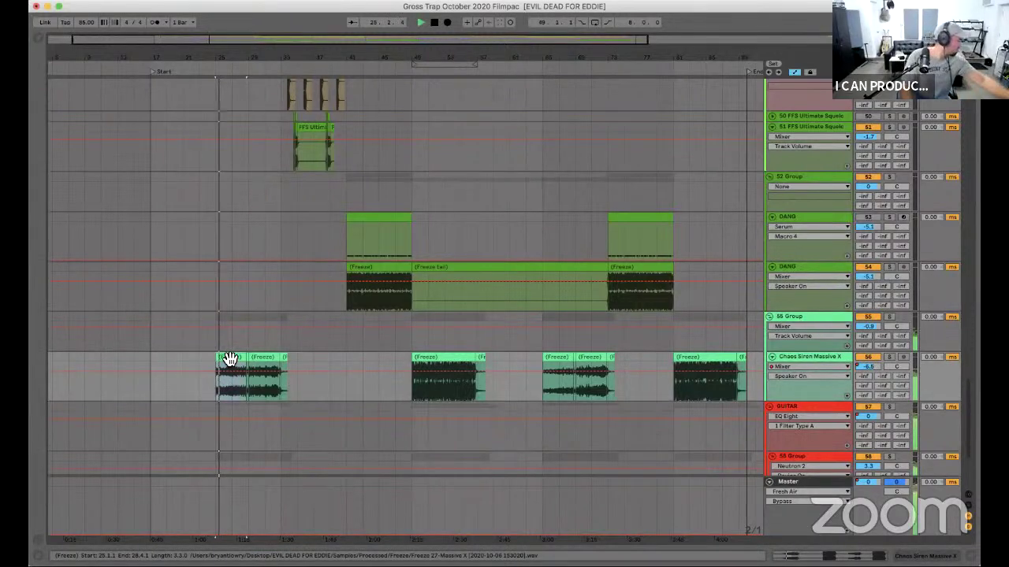
pyautogui.press('space')
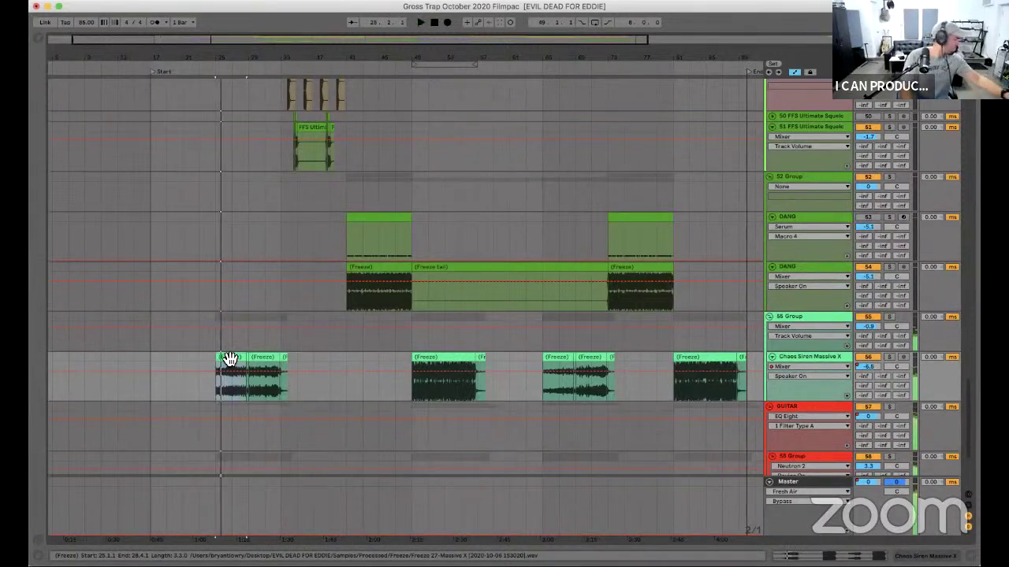
# Show the Master track's device chain and toggle the Ozone 8 device's activation.
pyautogui.doubleClick(788, 483)
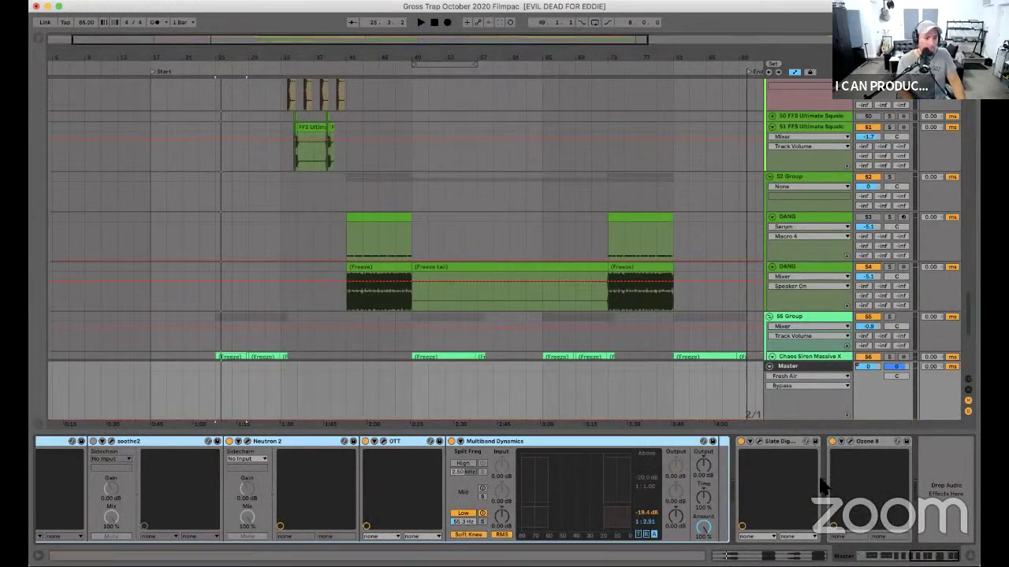
pyautogui.click(839, 443)
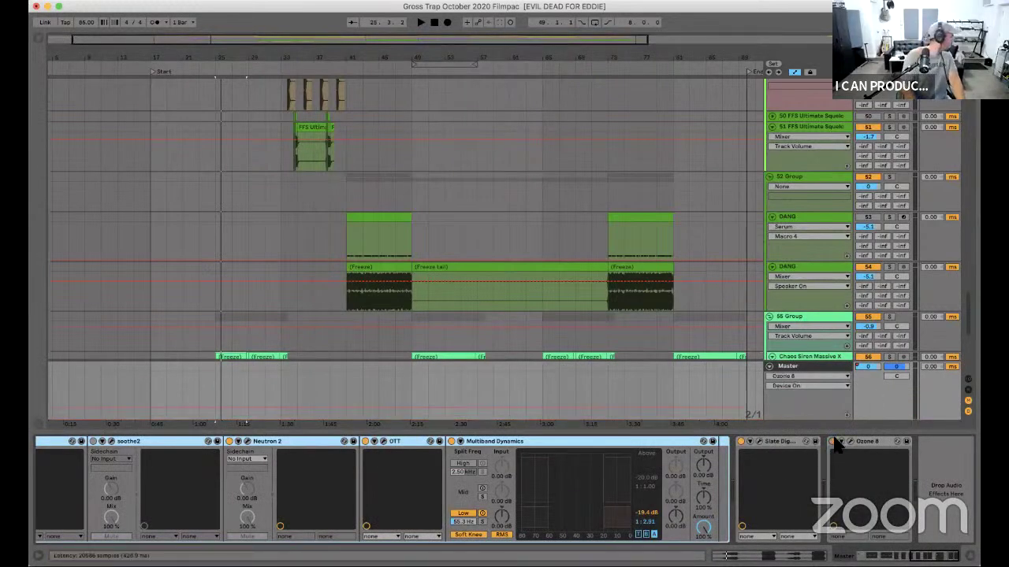
# Play the arrangement from bar 25 and examine the bass, sub, percussion and drum kit tracks during playback.
pyautogui.click(210, 304)
pyautogui.press('space')
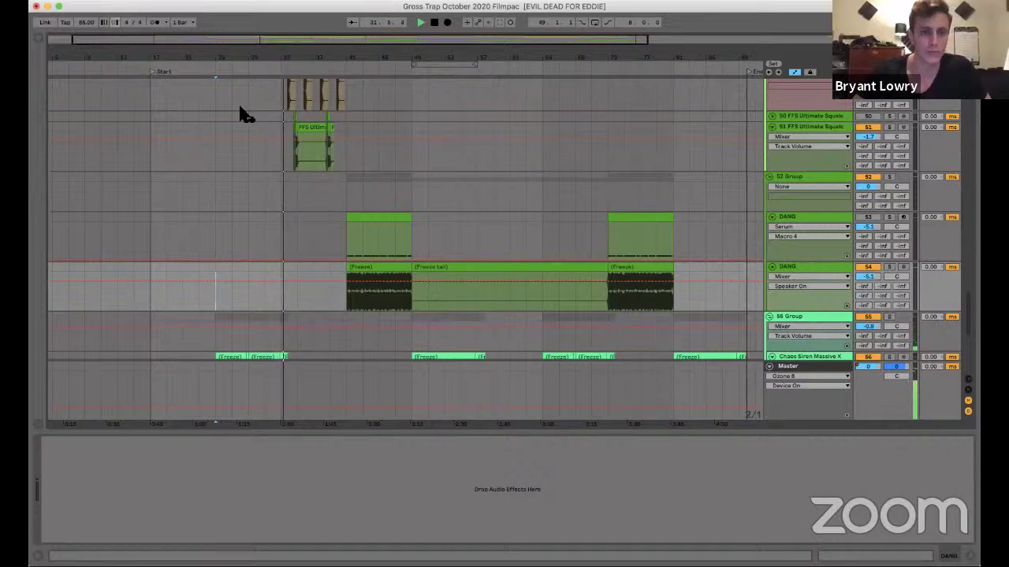
pyautogui.scroll(5, 518, 251)
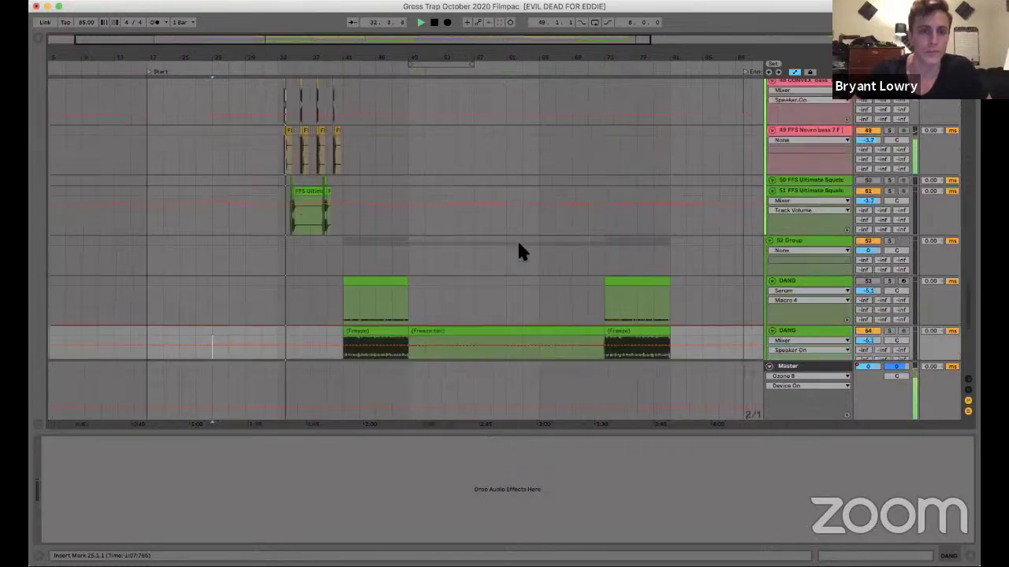
pyautogui.scroll(3, 519, 251)
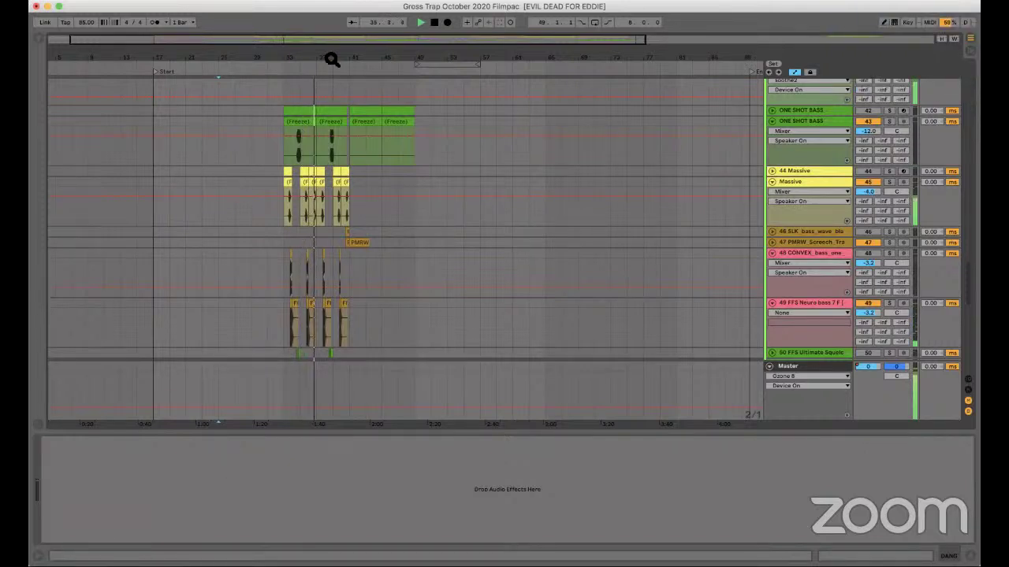
pyautogui.moveTo(329, 61); pyautogui.dragTo(504, 184)
pyautogui.scroll(10, 505, 188)
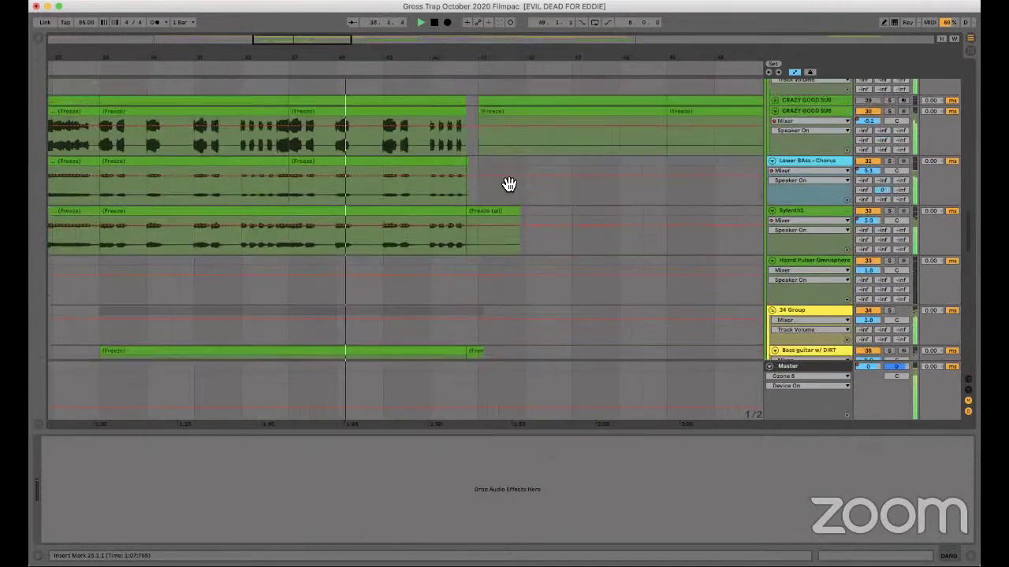
pyautogui.scroll(10, 505, 188)
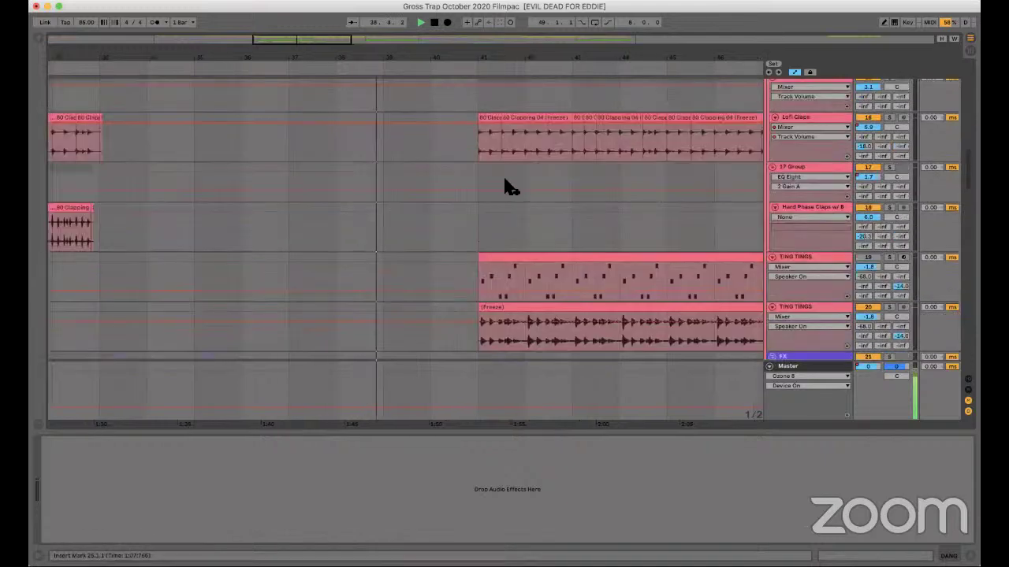
pyautogui.scroll(6, 505, 184)
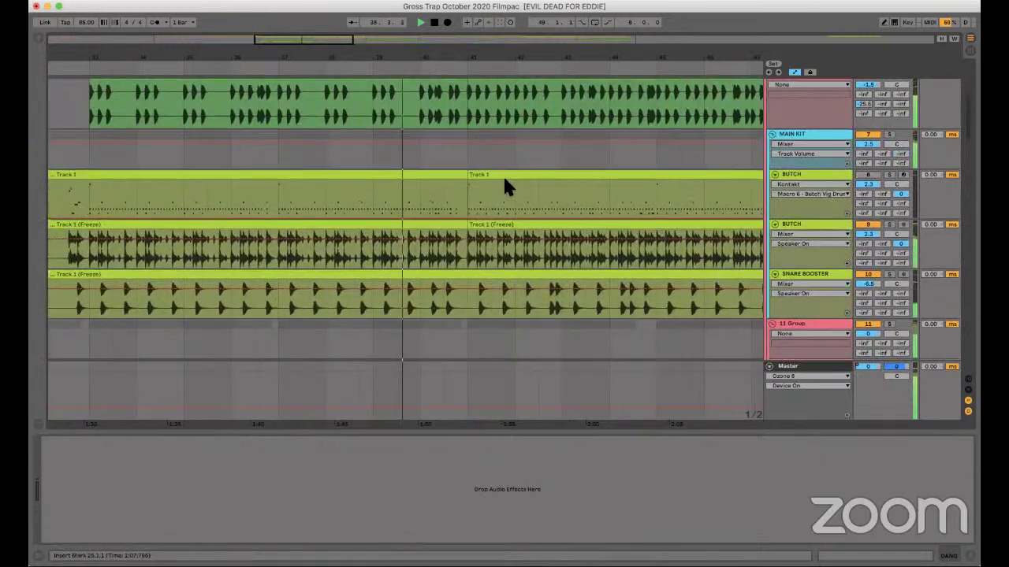
# Examine the TING TINGS, FX, bass and DANG tracks around bars 41 to 49 while the song plays.
pyautogui.scroll(-10, 547, 191)
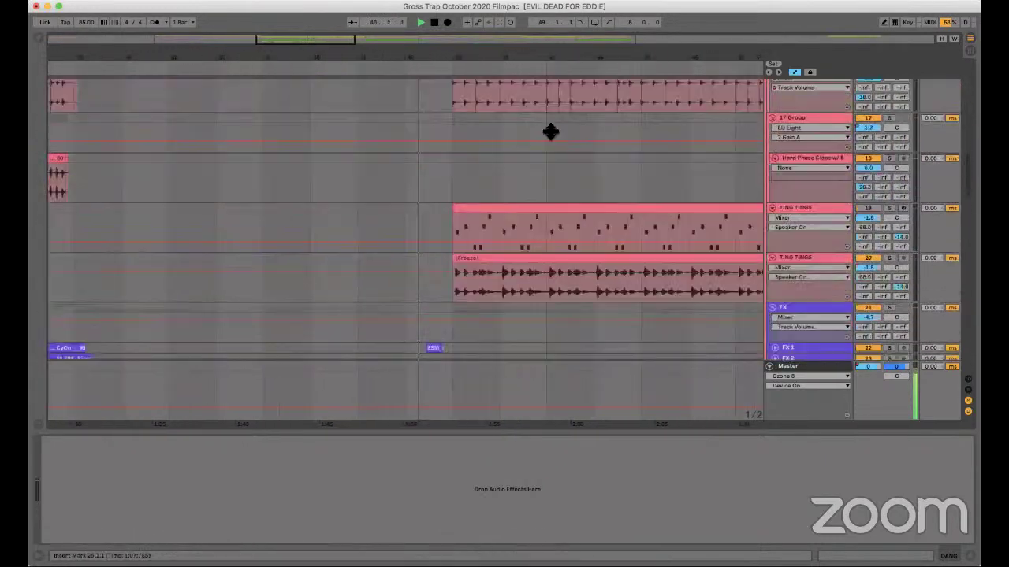
pyautogui.scroll(-5, 437, 63)
pyautogui.scroll(-6, 444, 186)
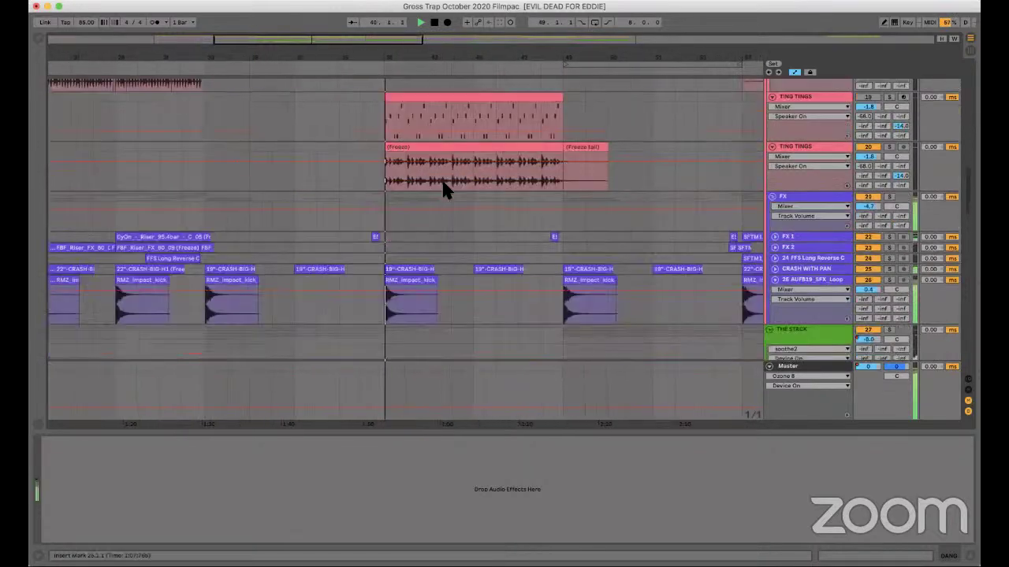
pyautogui.scroll(-10, 443, 188)
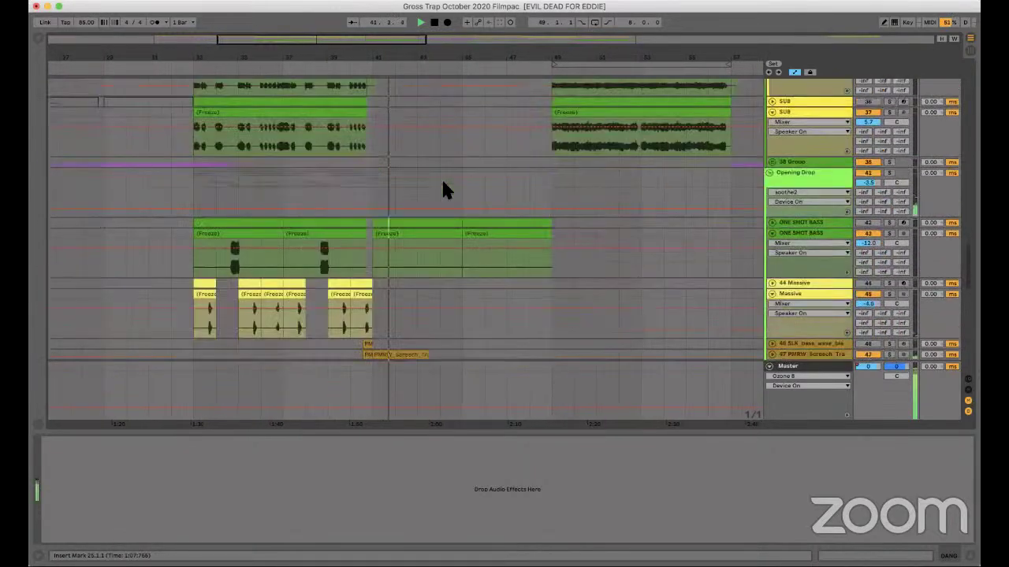
pyautogui.scroll(-8, 443, 189)
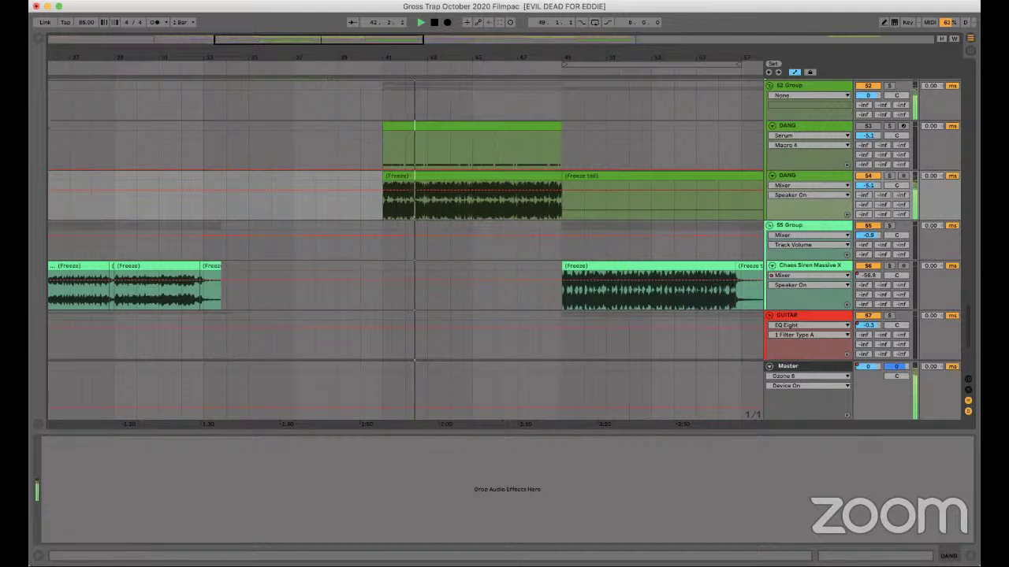
pyautogui.scroll(3, 503, 60)
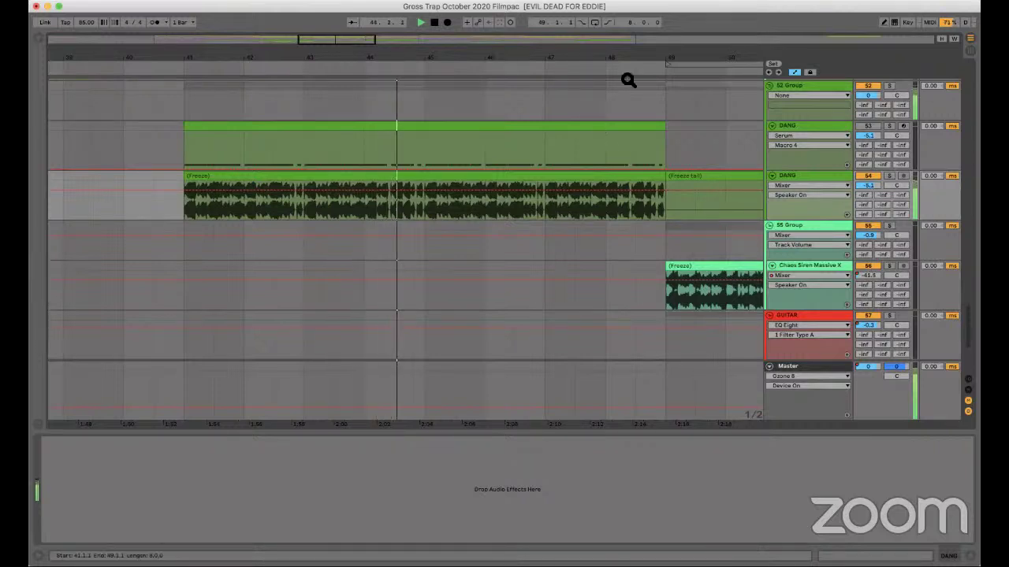
pyautogui.moveTo(568, 58); pyautogui.dragTo(568, 58)
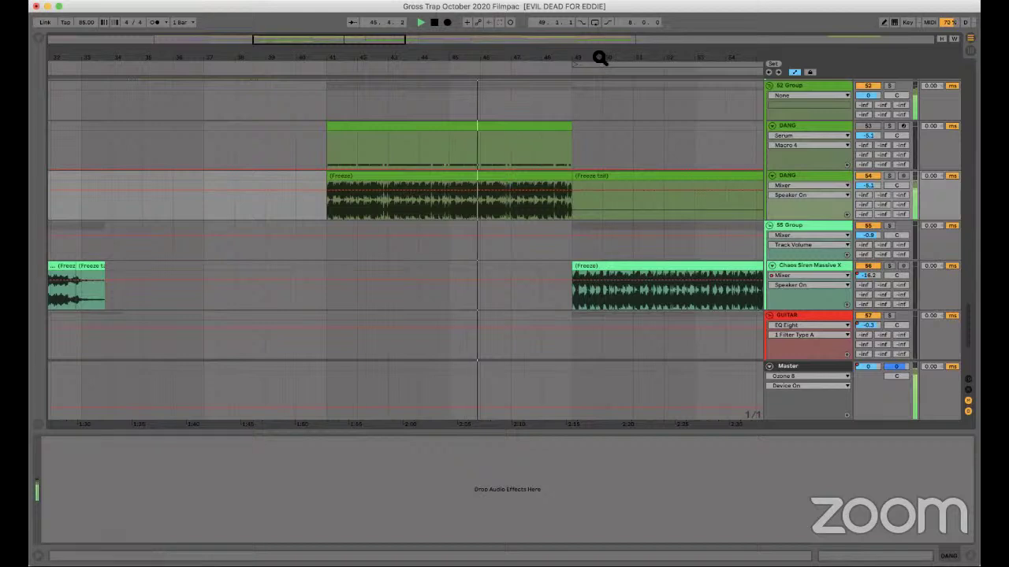
pyautogui.moveTo(573, 63); pyautogui.dragTo(515, 57)
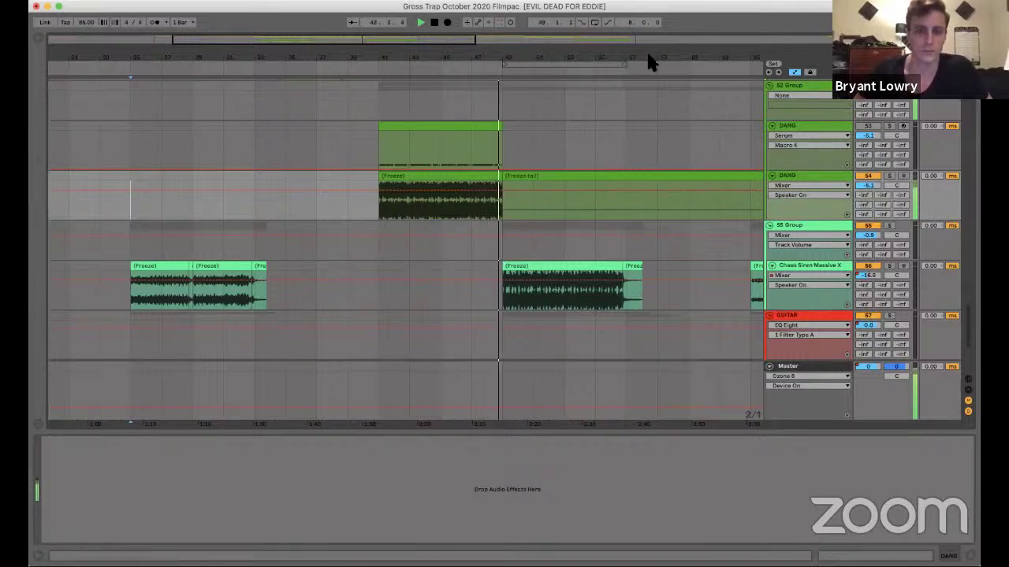
pyautogui.scroll(-5, 631, 229)
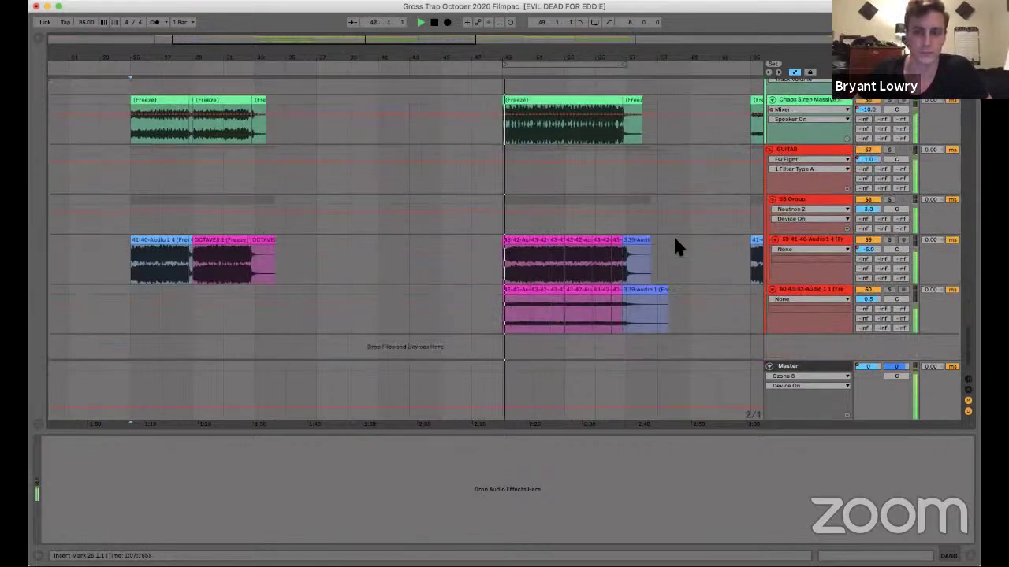
pyautogui.click(805, 241)
pyautogui.click(804, 200)
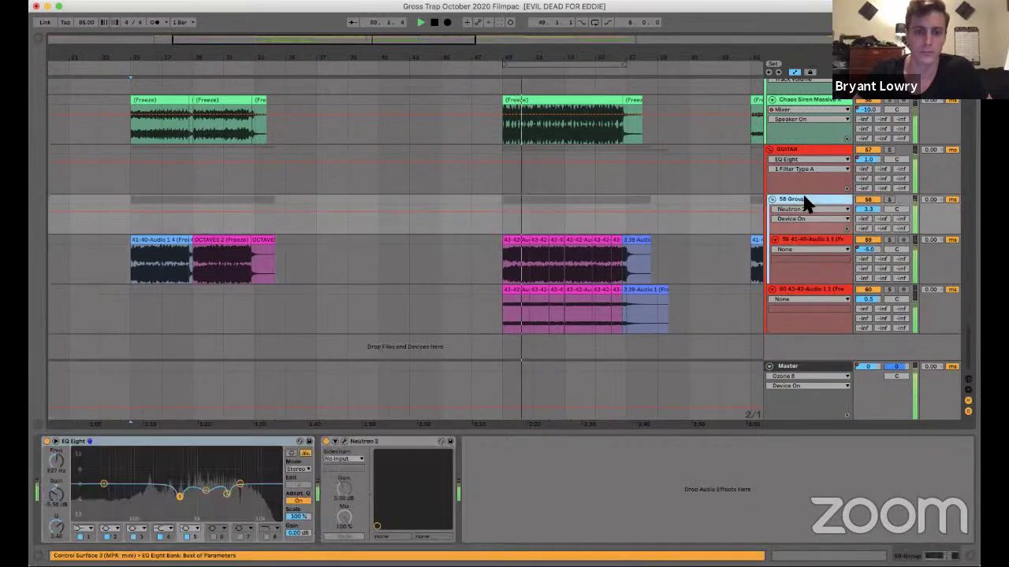
pyautogui.moveTo(667, 67); pyautogui.dragTo(630, 214)
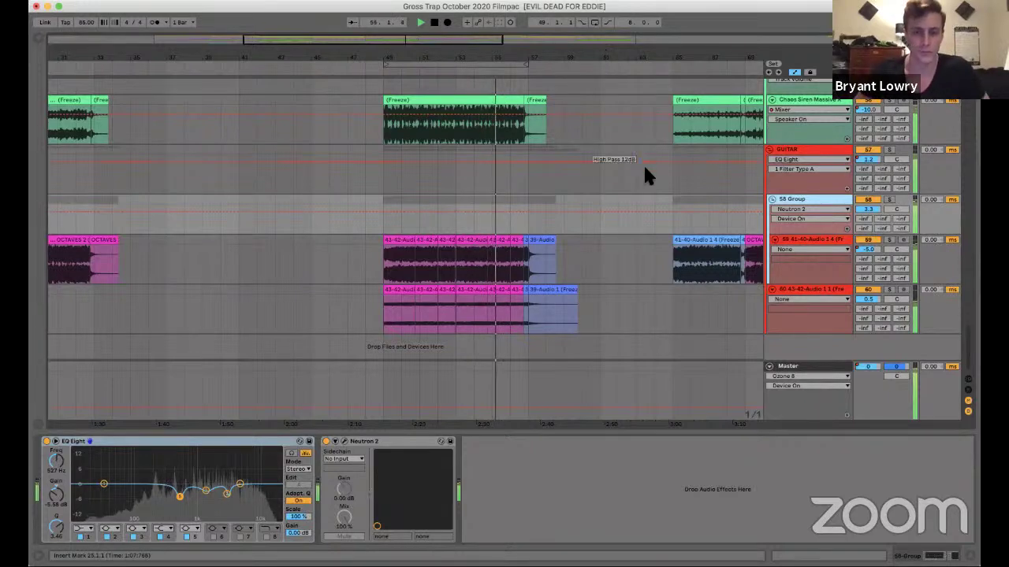
pyautogui.scroll(-3, 709, 265)
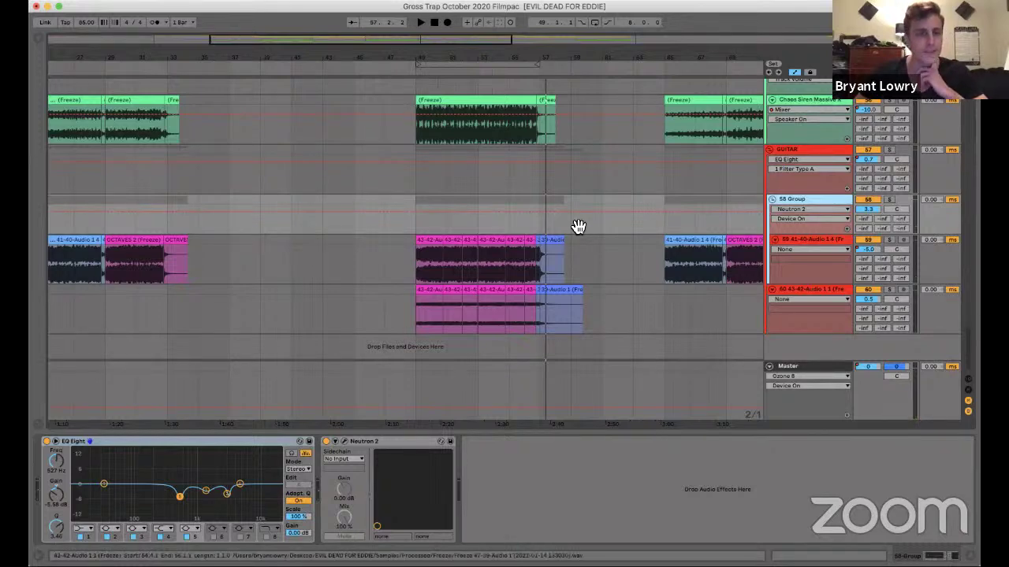
pyautogui.scroll(-2, 579, 229)
pyautogui.scroll(-3, 345, 56)
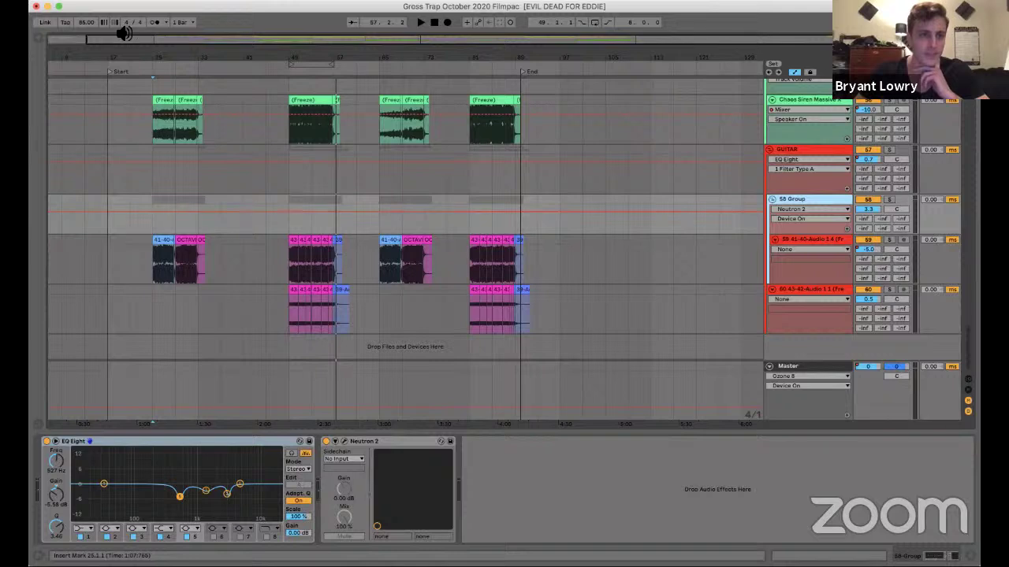
# Examine how the clips are layered across the arrangement, from the guitars up through the bass to the MAIN KIT and EDM KICK.
pyautogui.scroll(1, 402, 239)
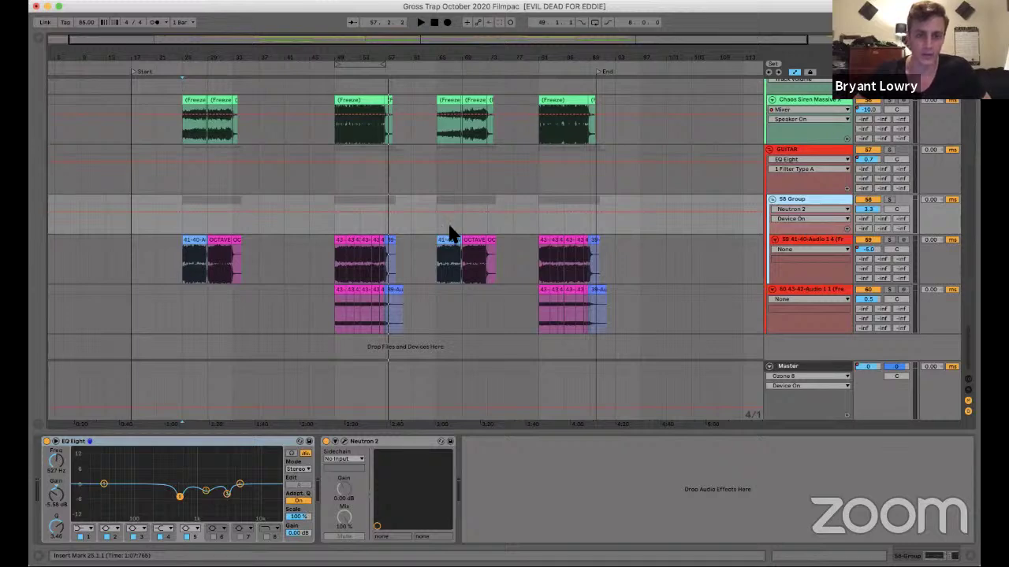
pyautogui.scroll(5, 446, 230)
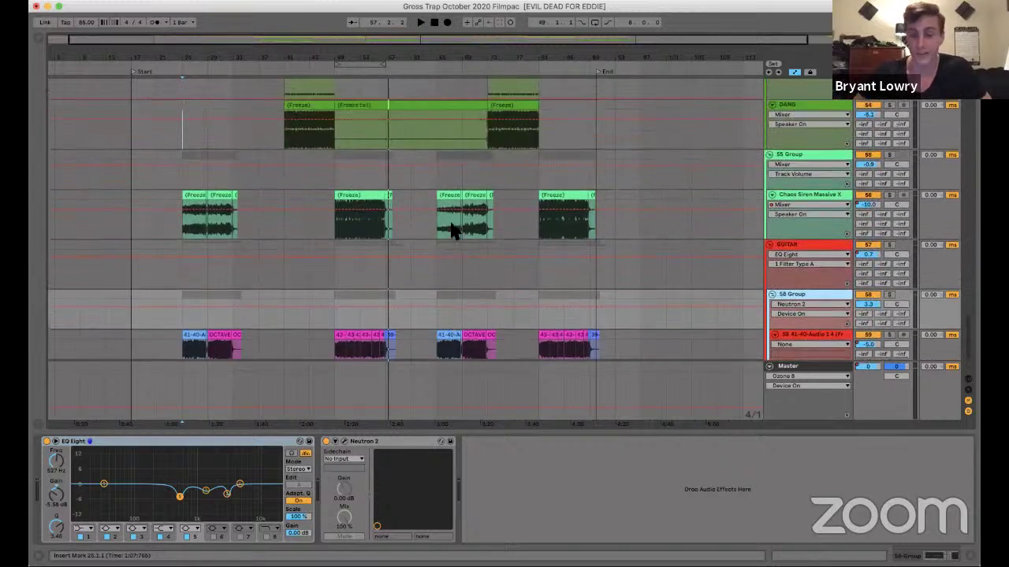
pyautogui.scroll(15, 451, 226)
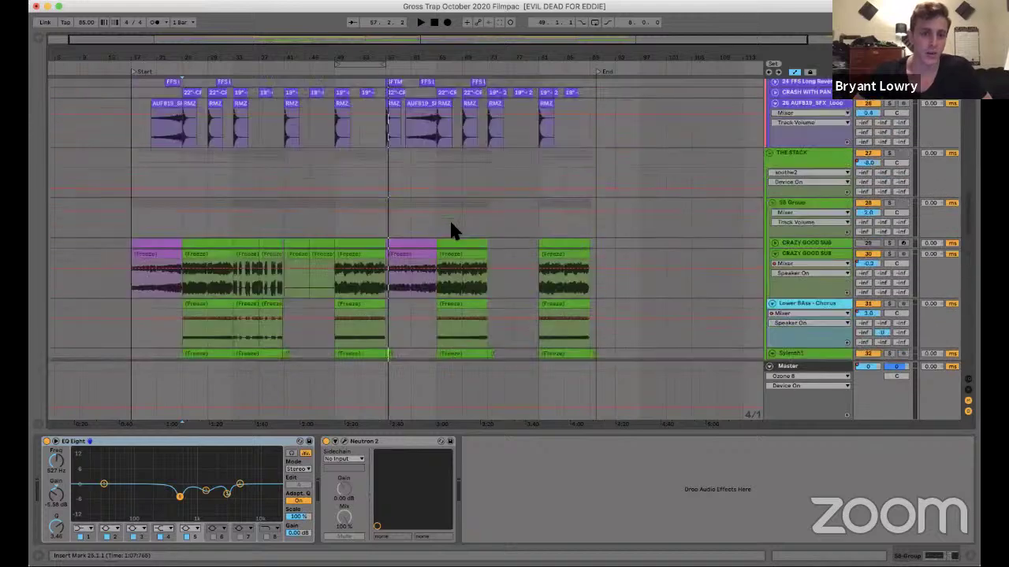
pyautogui.scroll(12, 450, 227)
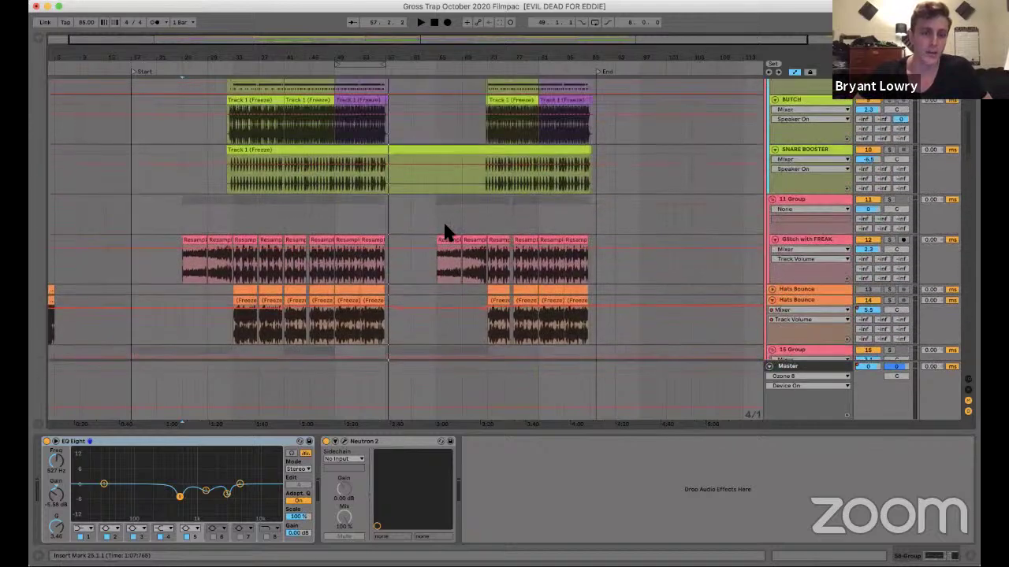
pyautogui.moveTo(349, 56); pyautogui.dragTo(575, 243)
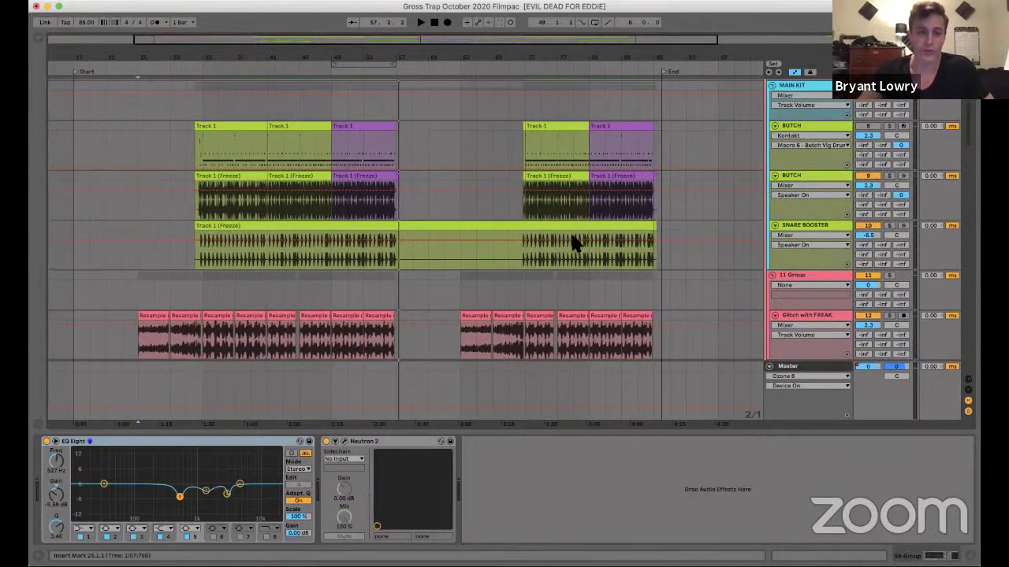
pyautogui.moveTo(196, 52)
pyautogui.mouseDown()
pyautogui.moveTo(207, 57)
pyautogui.moveTo(206, 46)
pyautogui.mouseUp()
pyautogui.scroll(1, 549, 246)
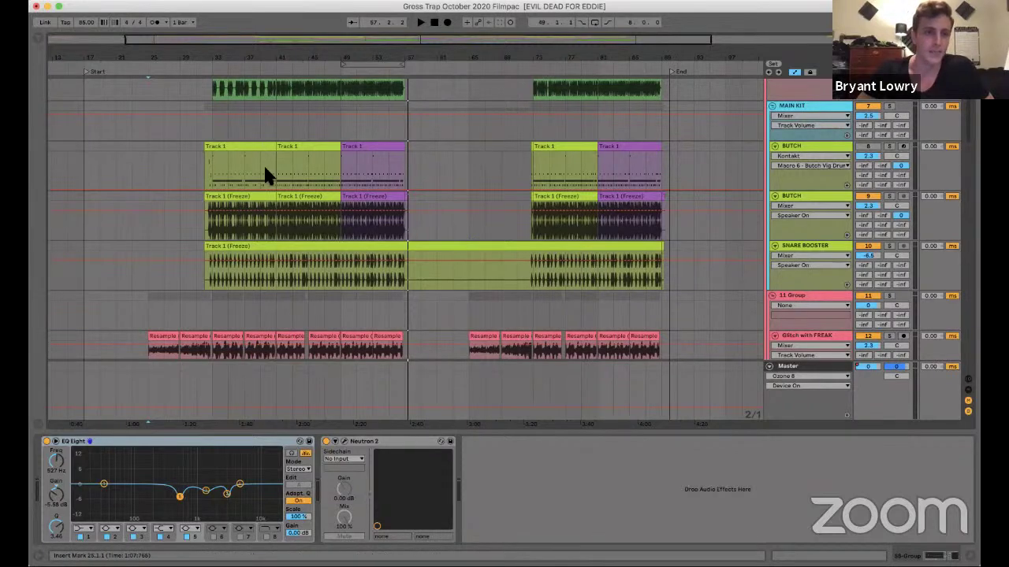
pyautogui.scroll(5, 263, 165)
pyautogui.moveTo(91, 58); pyautogui.dragTo(91, 66)
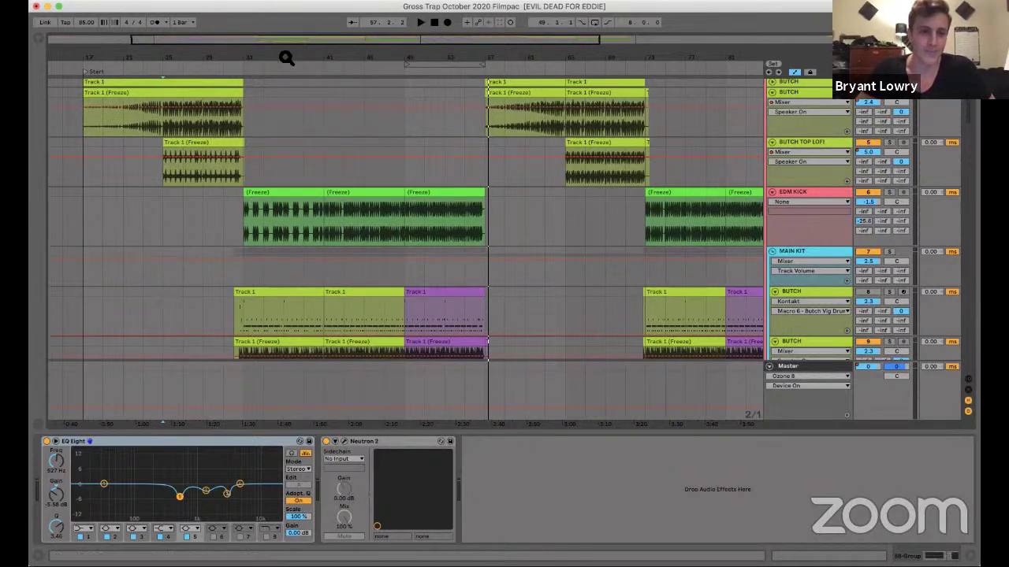
pyautogui.moveTo(286, 59); pyautogui.dragTo(306, 43)
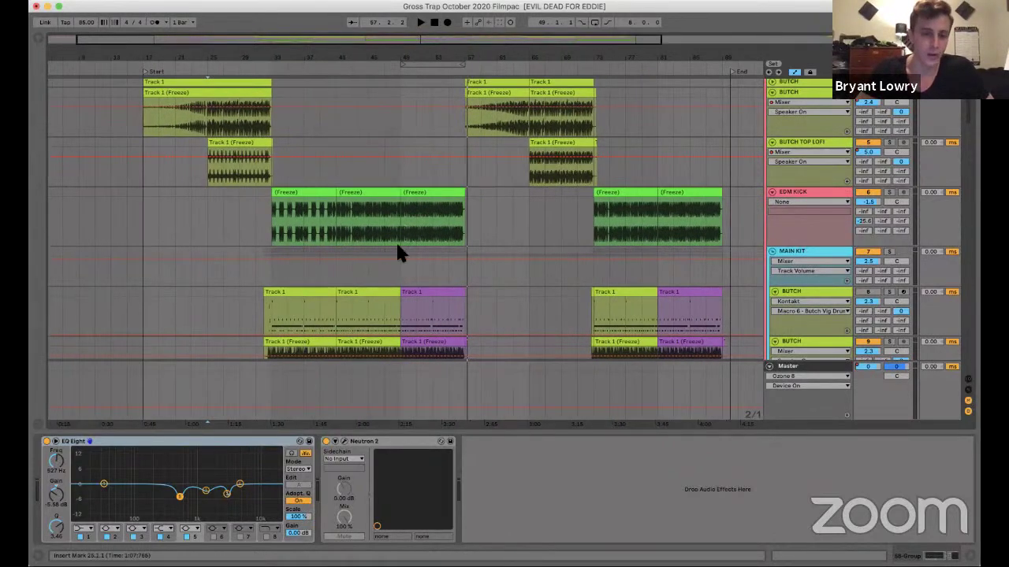
pyautogui.scroll(-5, 552, 225)
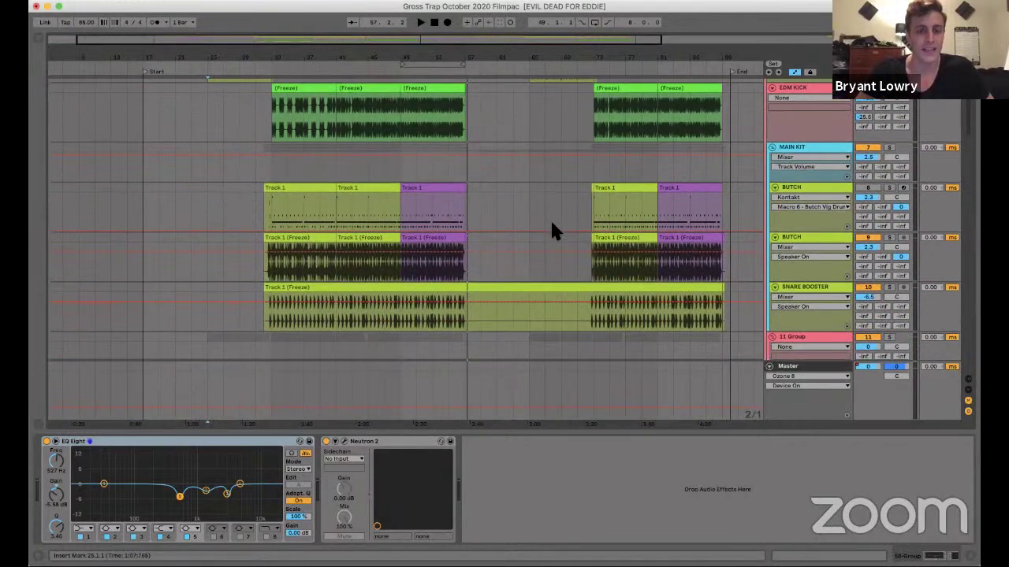
# Examine the drum arrangement from the processed tambo and early BUTCH layers down to the EDM KICK, MAIN KIT and SNARE BOOSTER.
pyautogui.scroll(-1, 550, 230)
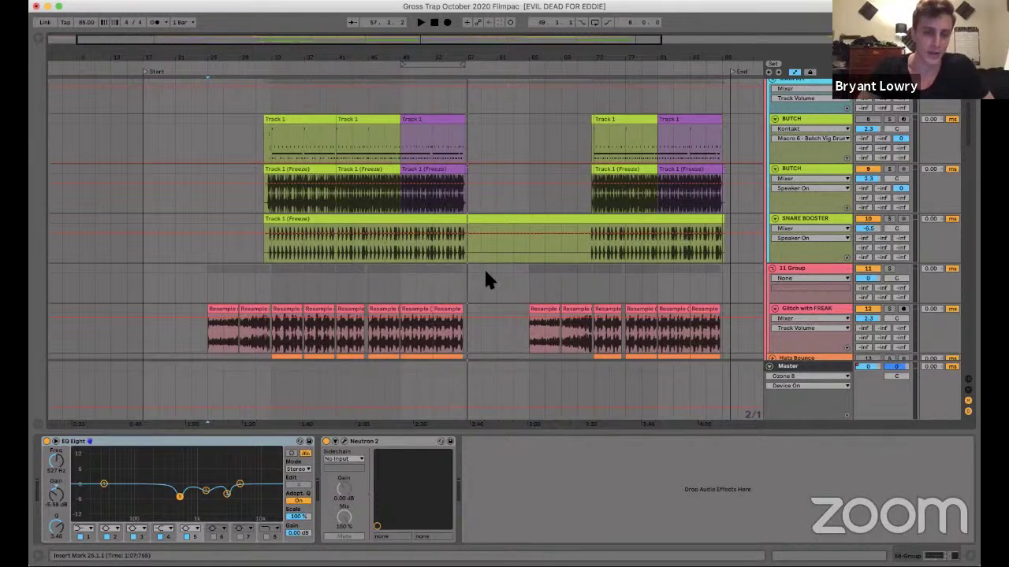
pyautogui.scroll(3, 490, 275)
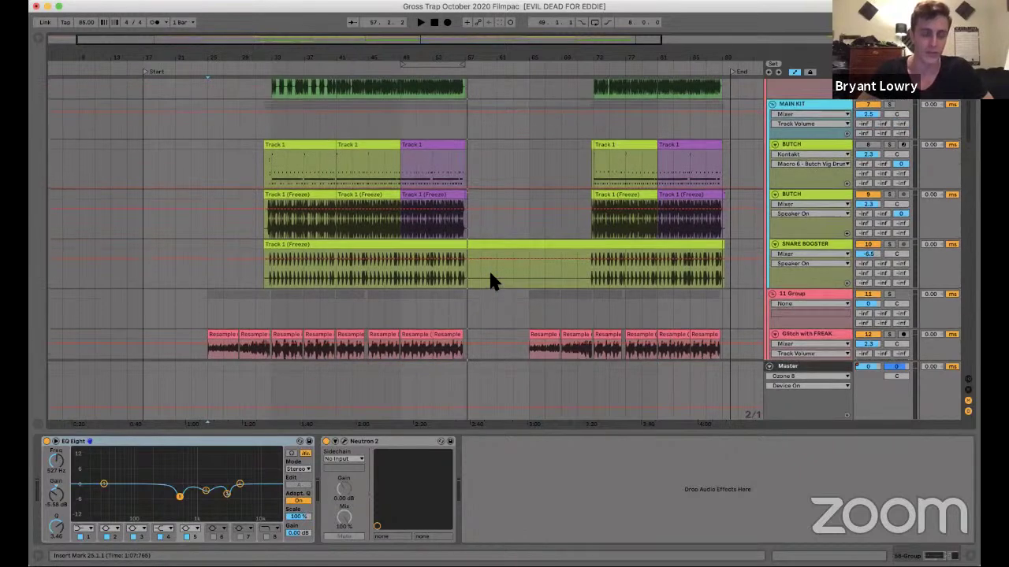
pyautogui.scroll(10, 488, 277)
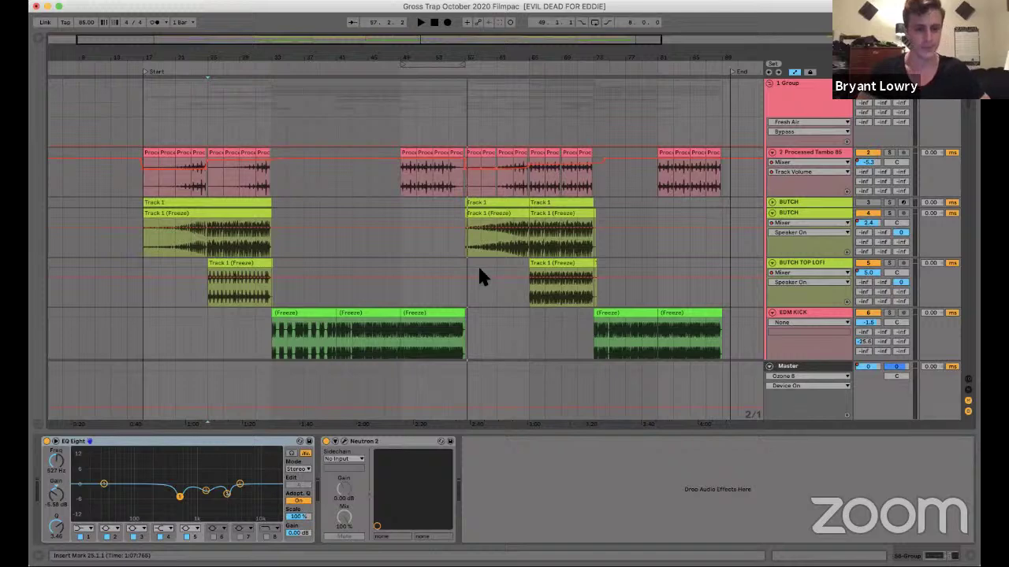
pyautogui.scroll(-3, 473, 271)
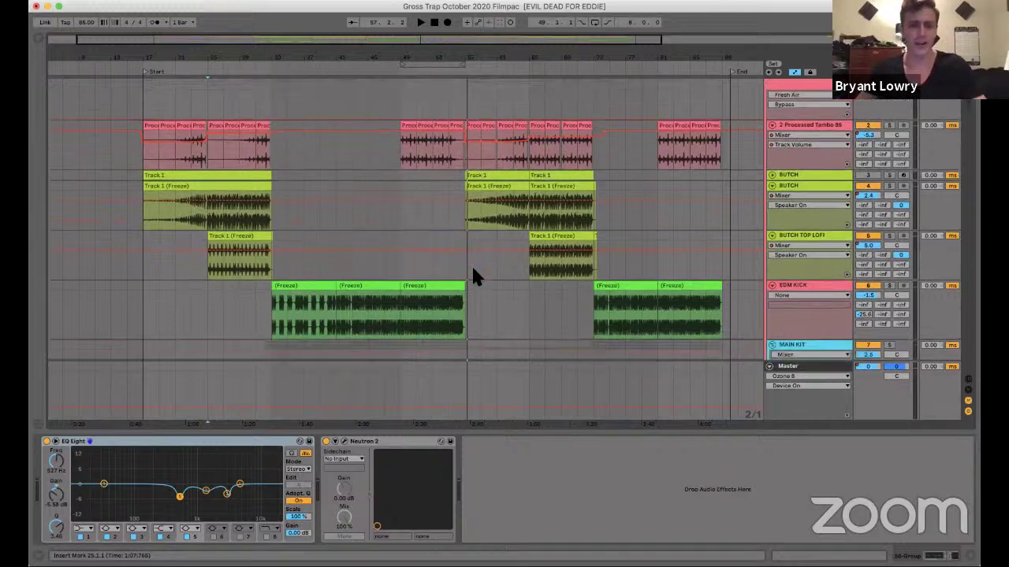
pyautogui.click(772, 176)
pyautogui.scroll(-10, 386, 234)
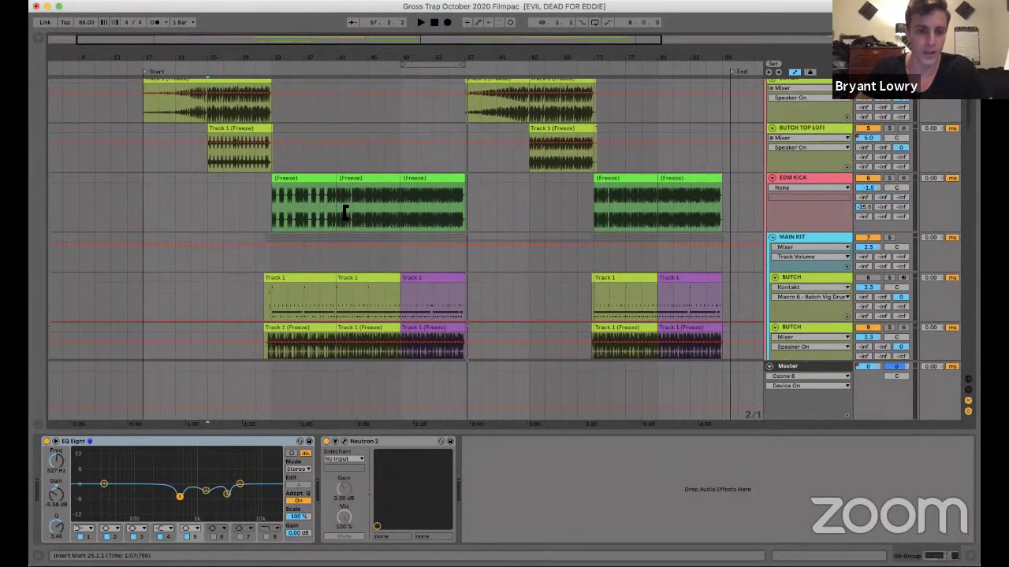
# Compare the first MIDI clip on the MAIN KIT's BUTCH track with its frozen audio version and their device chains.
pyautogui.click(314, 169)
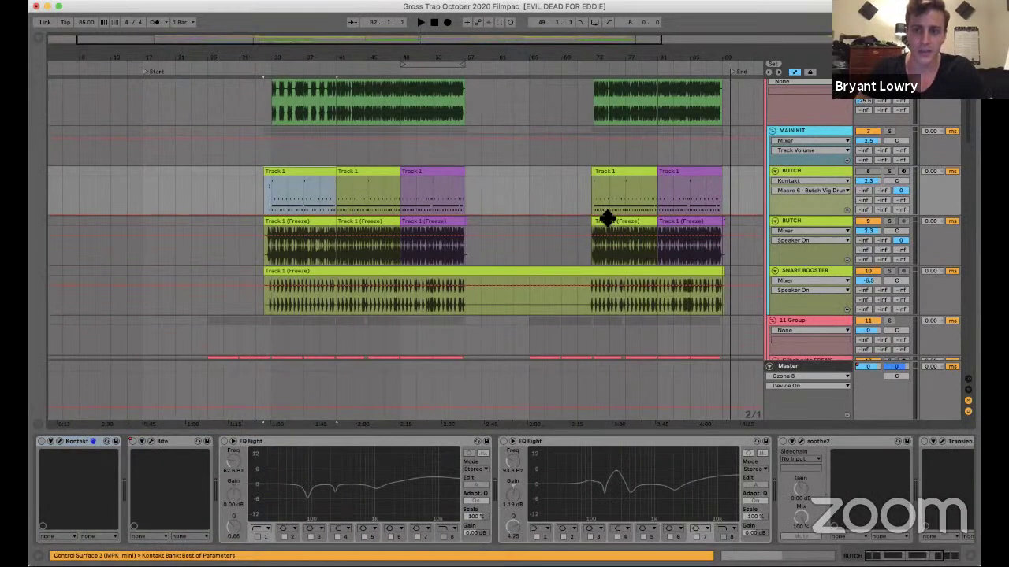
pyautogui.click(810, 169)
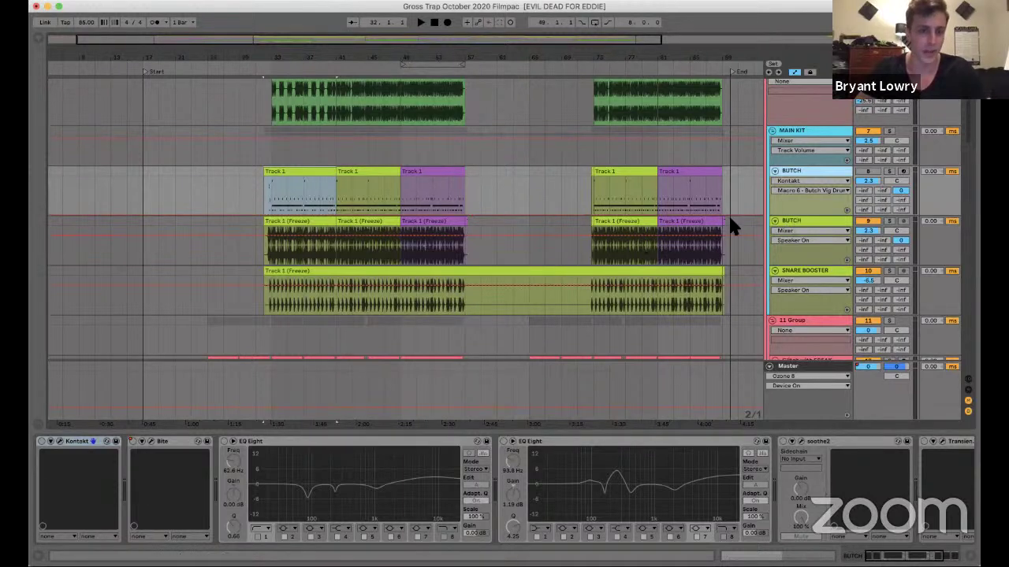
pyautogui.click(326, 226)
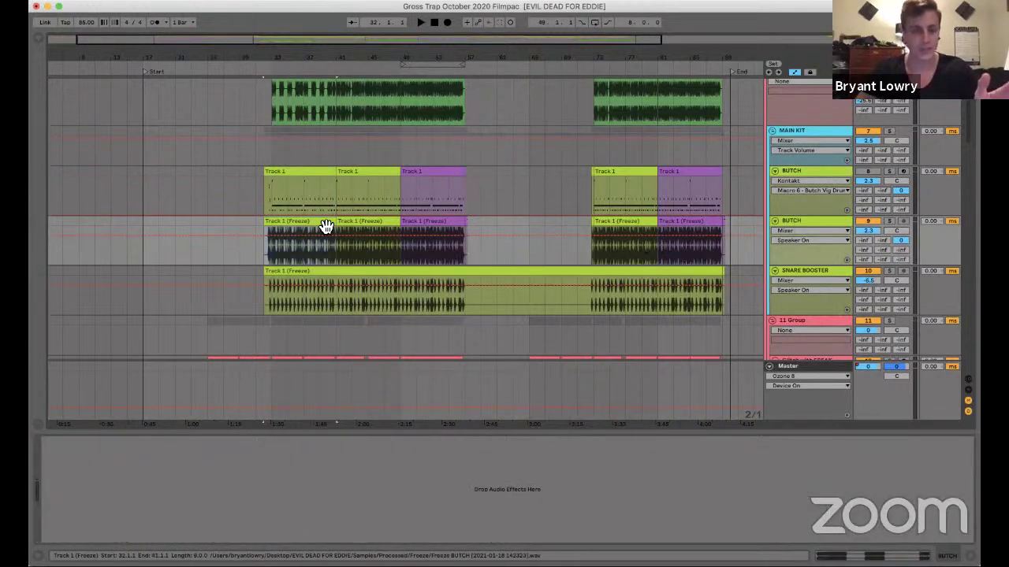
pyautogui.click(309, 175)
# Activate Kontakt on the BUTCH MIDI track and view its Butch Vig Drums instrument in the plug-in window.
pyautogui.click(43, 442)
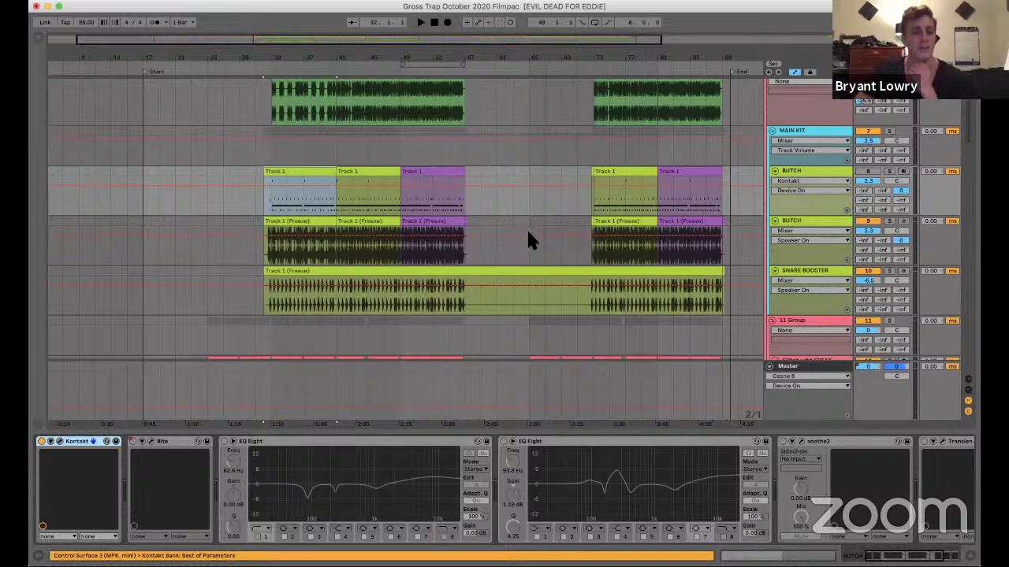
pyautogui.press('super+alt+p')
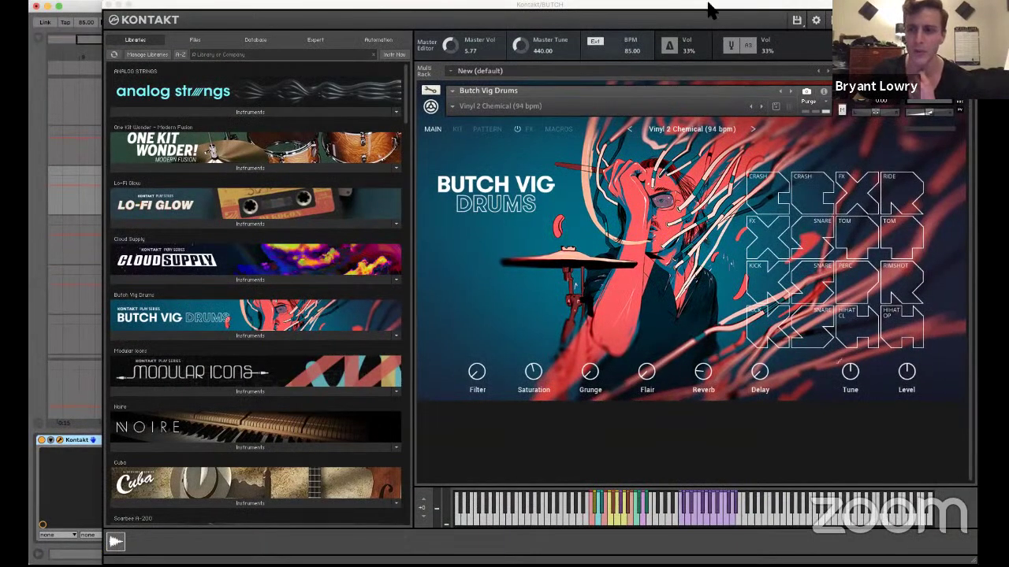
pyautogui.moveTo(712, 7); pyautogui.dragTo(659, 8)
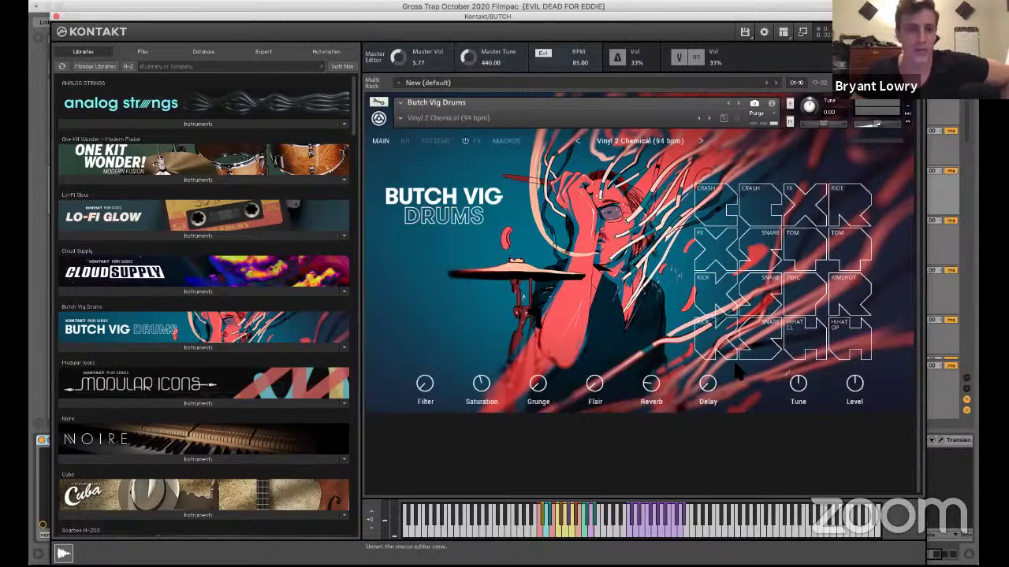
pyautogui.click(56, 17)
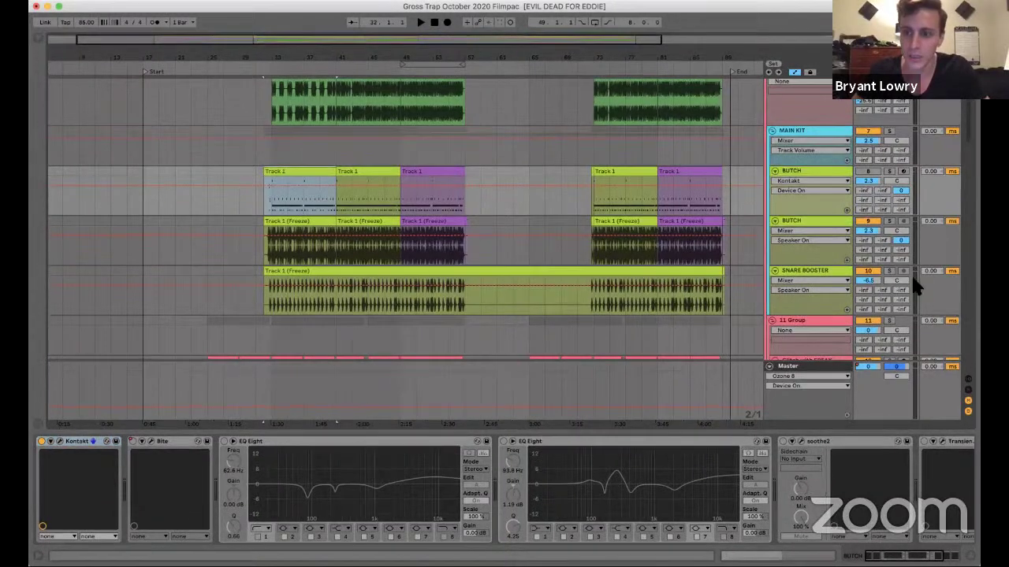
# Listen to the frozen BUTCH track soloed from bar 32 while examining the MIDI notes of the matching drum clip.
pyautogui.click(304, 232)
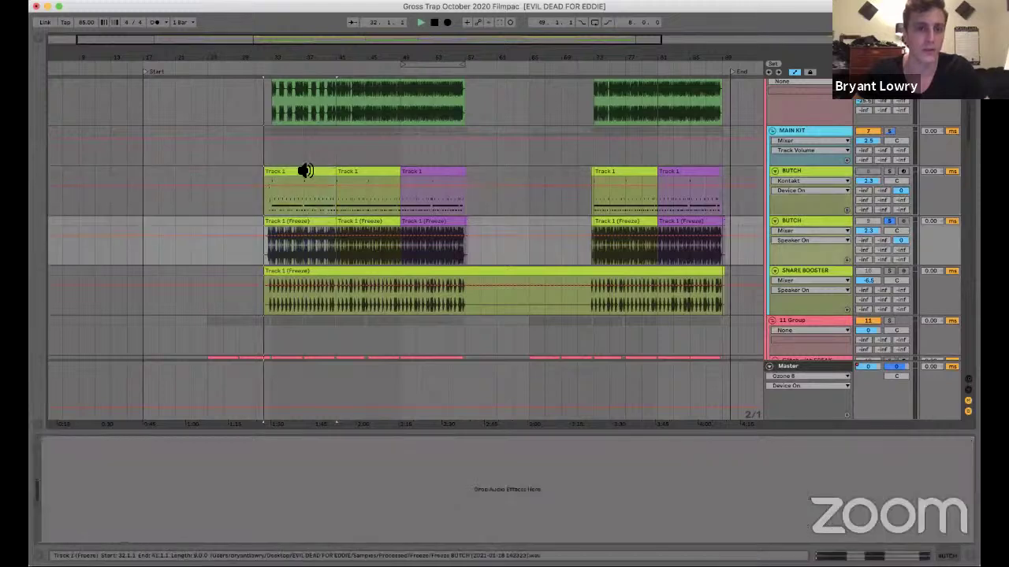
pyautogui.press('z')
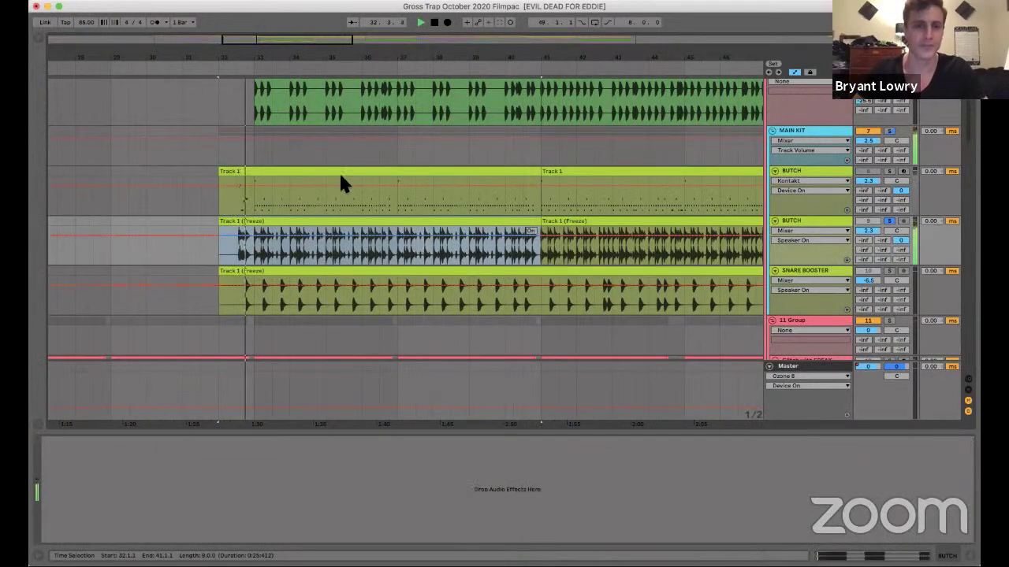
pyautogui.doubleClick(308, 174)
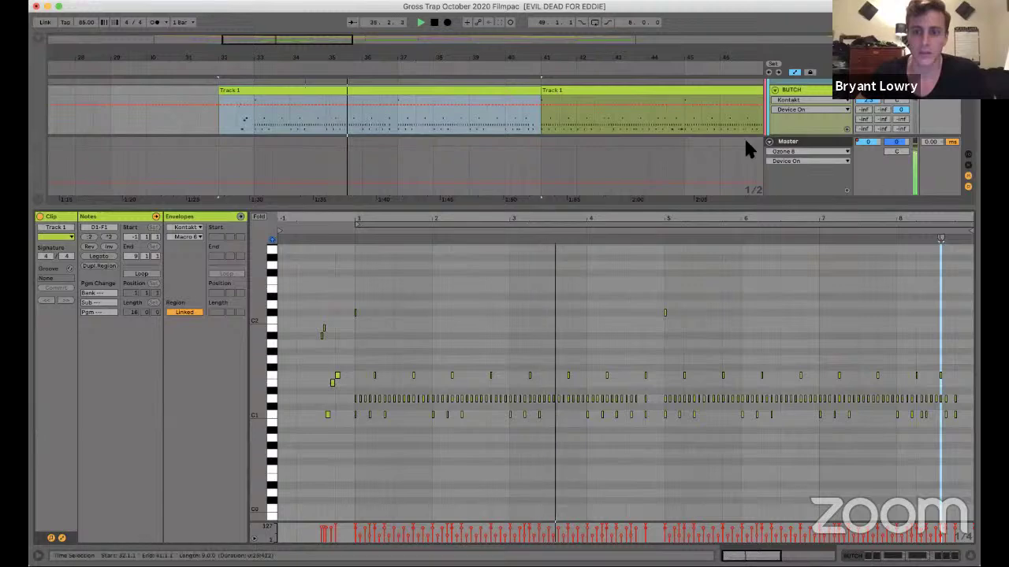
pyautogui.moveTo(752, 215); pyautogui.dragTo(747, 338)
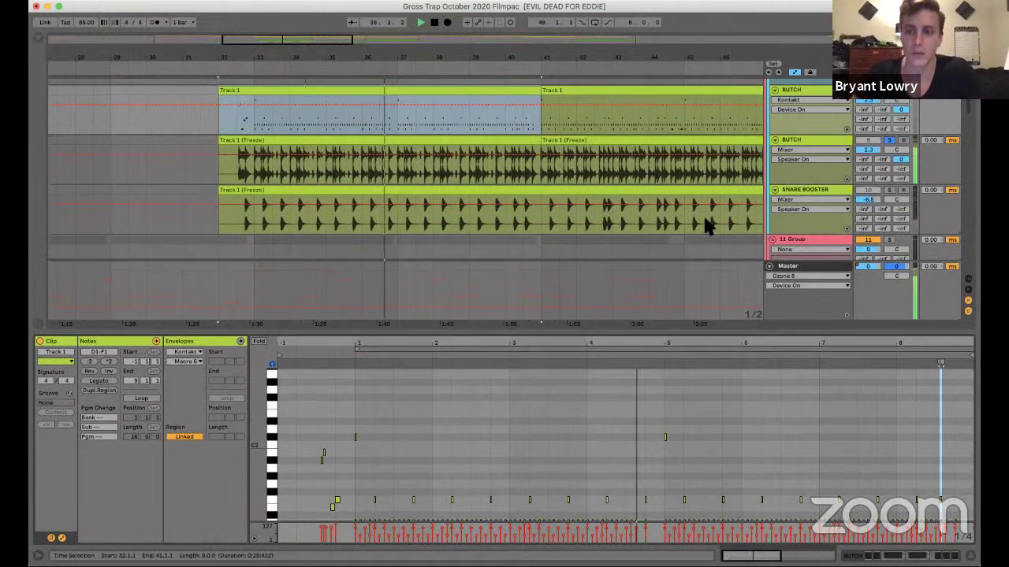
pyautogui.click(890, 142)
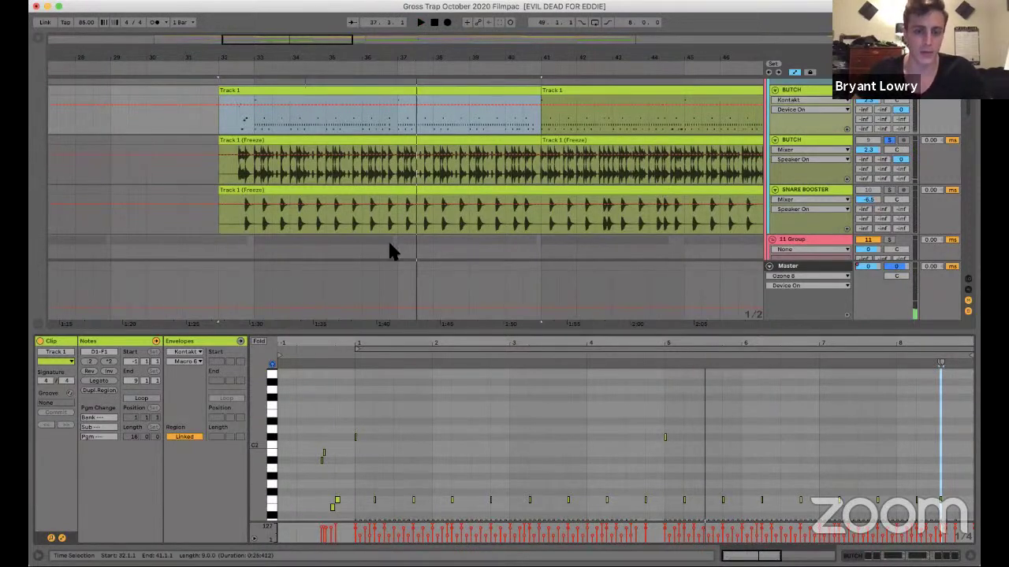
# Show the BUTCH MIDI track's device chain and inspect the Bite plug-in's bit-crushing settings.
pyautogui.click(813, 89)
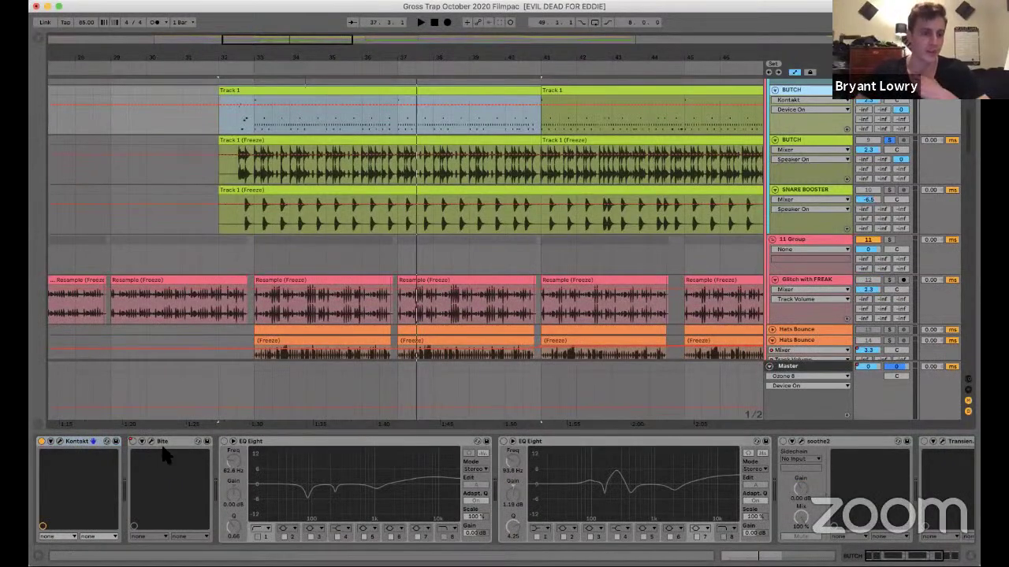
pyautogui.click(151, 442)
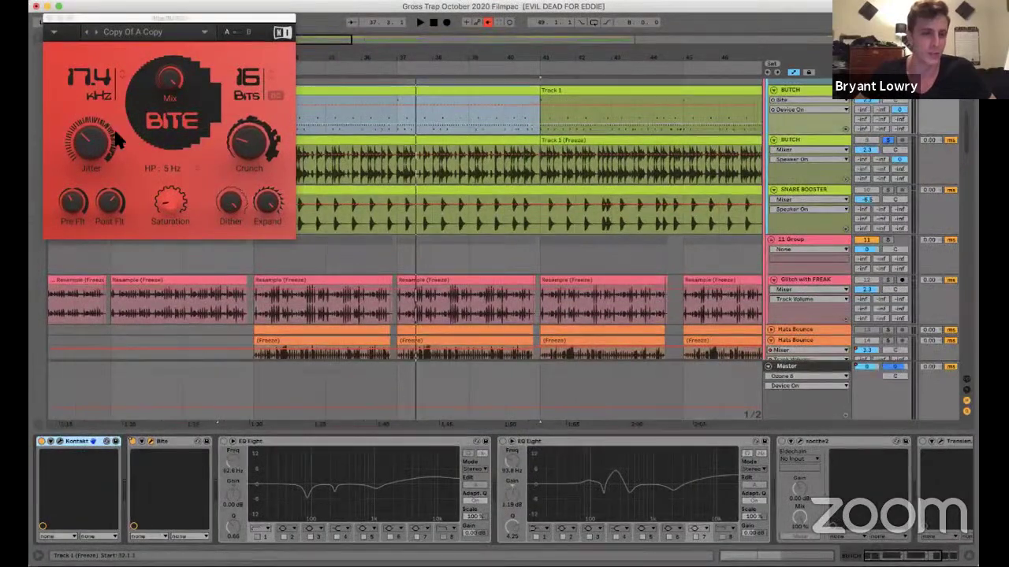
pyautogui.click(48, 17)
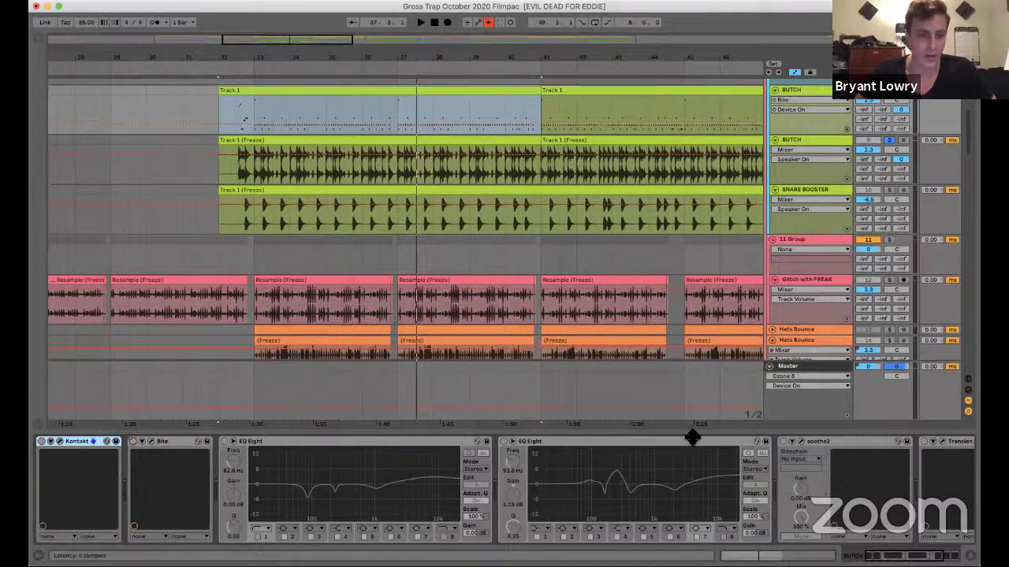
# Examine the first EQ Eight's curve in the BUTCH device chain.
pyautogui.hscroll(3, 303, 473)
pyautogui.hscroll(2, 298, 472)
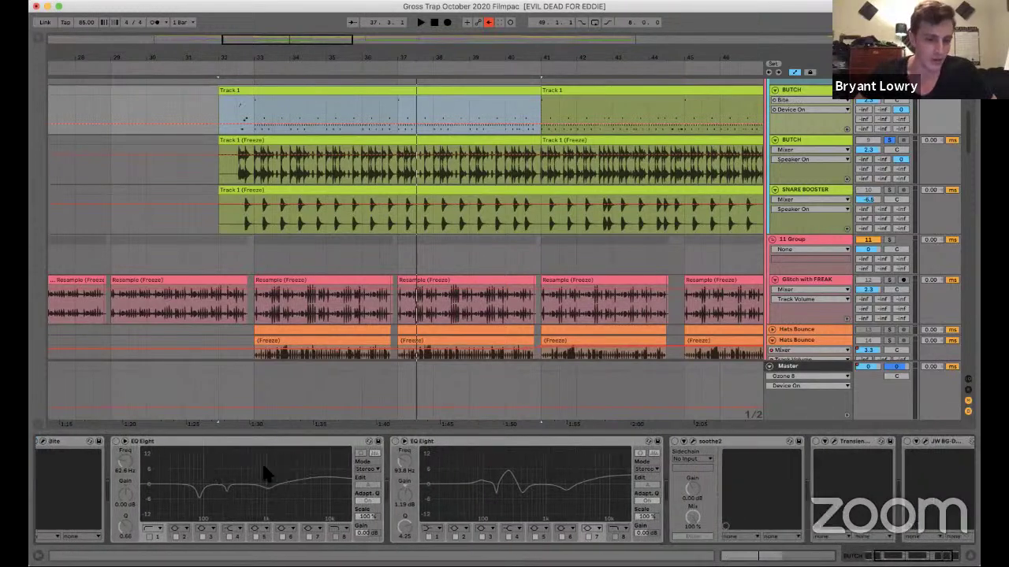
pyautogui.click(209, 454)
pyautogui.hscroll(4, 208, 454)
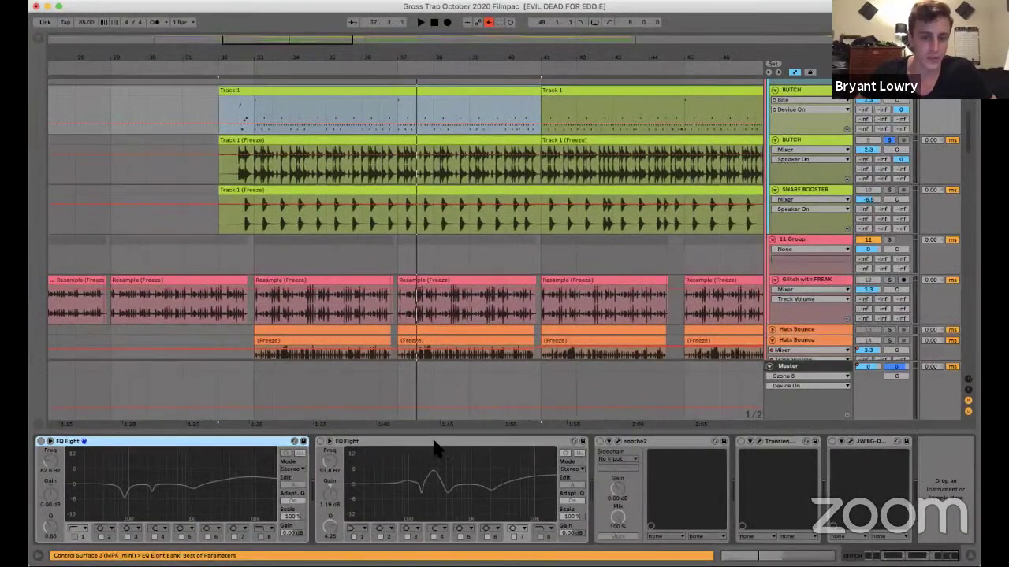
# Turn on the second EQ Eight in the BUTCH chain and inspect its low-mid boost and high-frequency band.
pyautogui.click(413, 473)
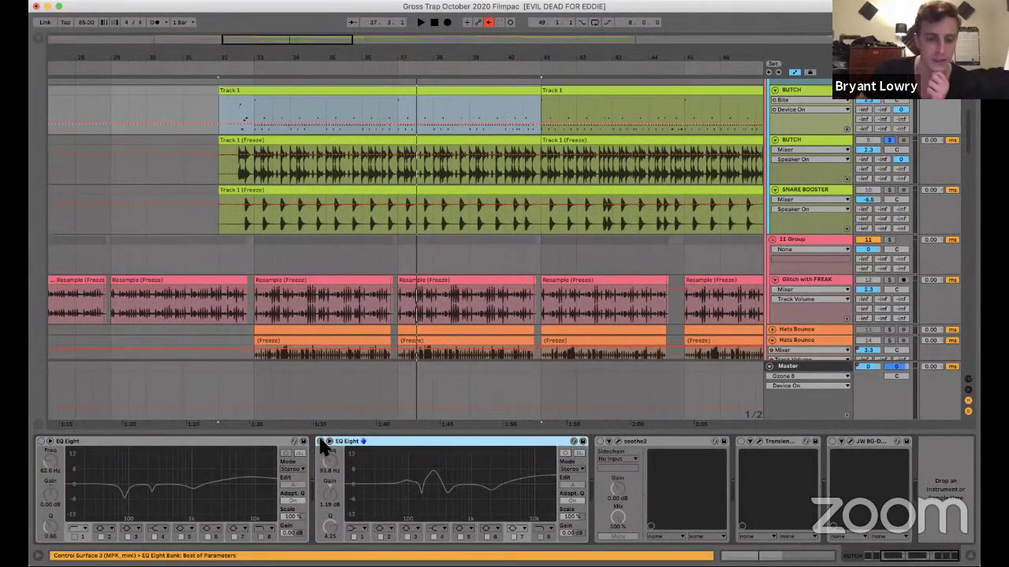
pyautogui.click(320, 441)
pyautogui.click(434, 471)
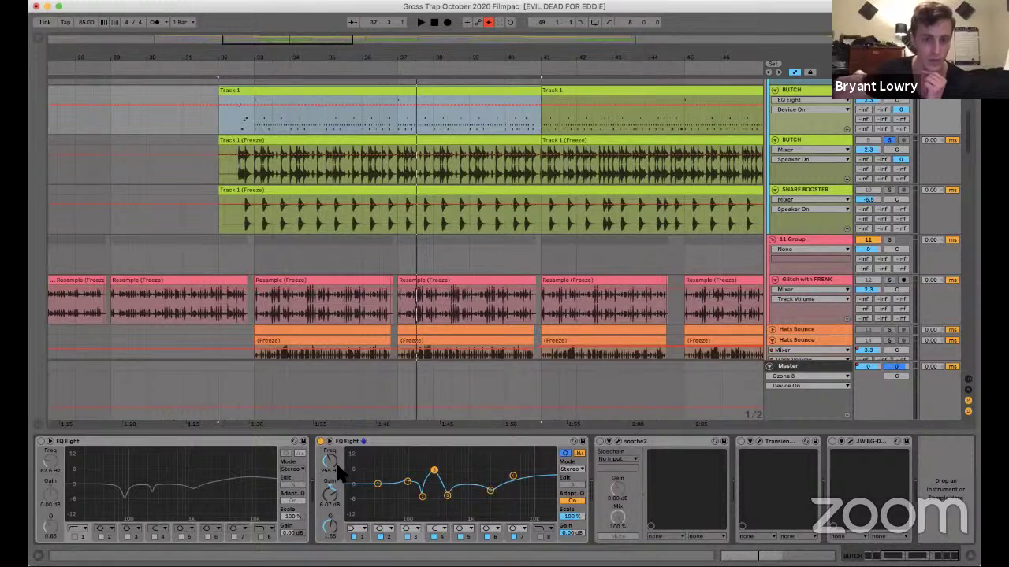
pyautogui.hscroll(-2, 465, 457)
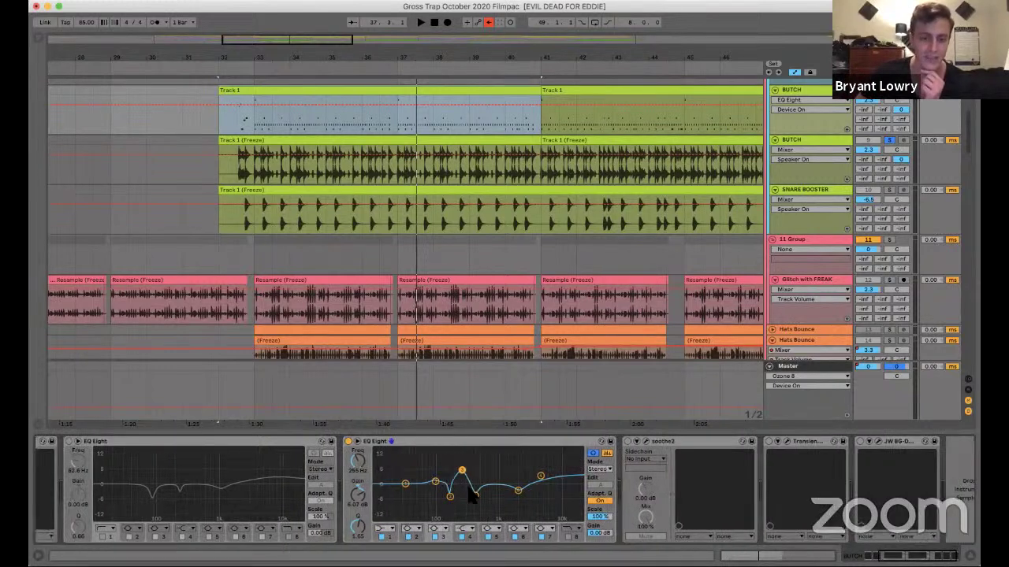
pyautogui.hscroll(2, 488, 485)
pyautogui.click(512, 476)
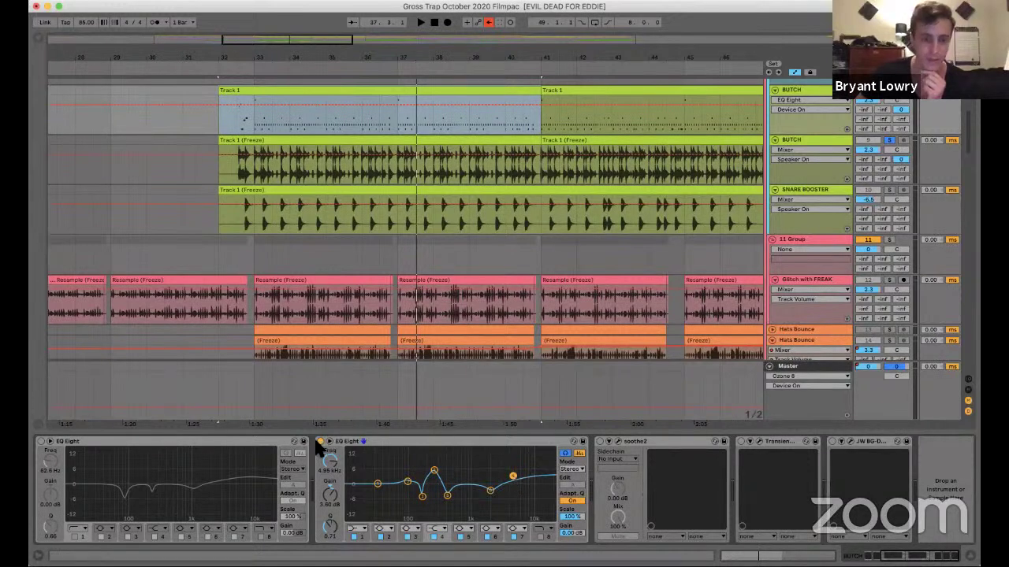
# Inspect the Transient Master and JW BG-Drums plug-in settings at the end of the BUTCH chain, trying the Sustain control.
pyautogui.click(649, 442)
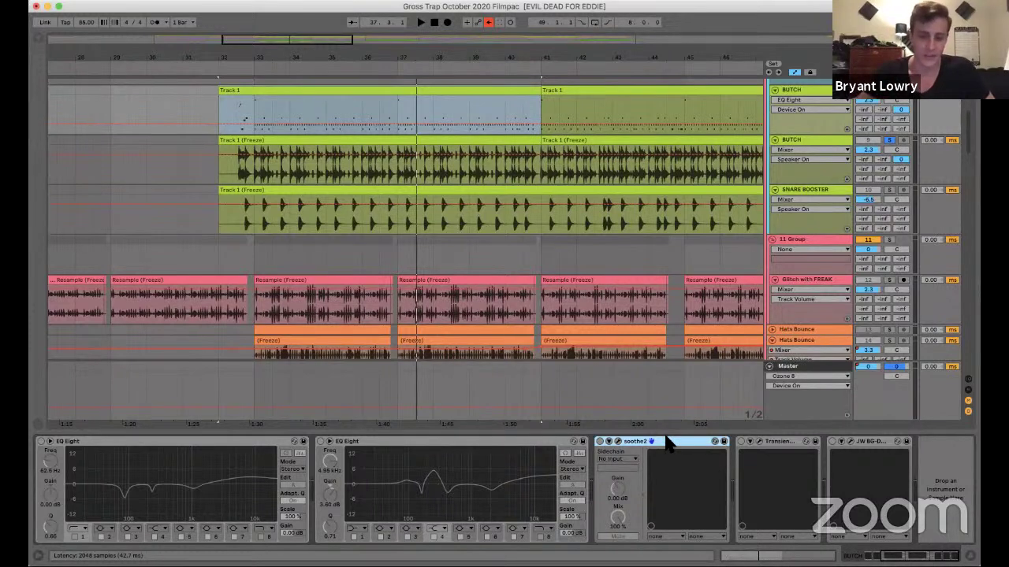
pyautogui.click(779, 449)
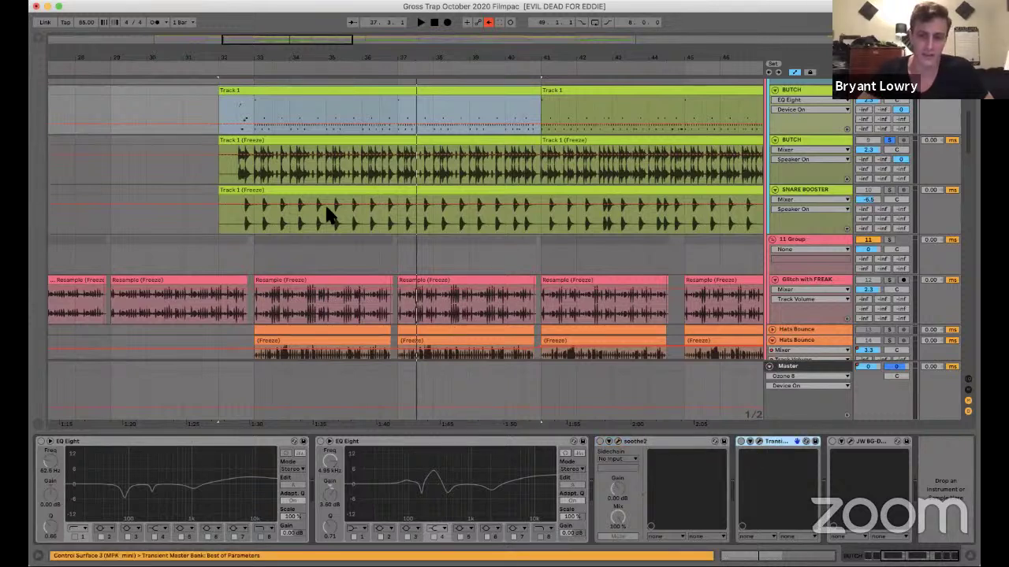
pyautogui.click(758, 442)
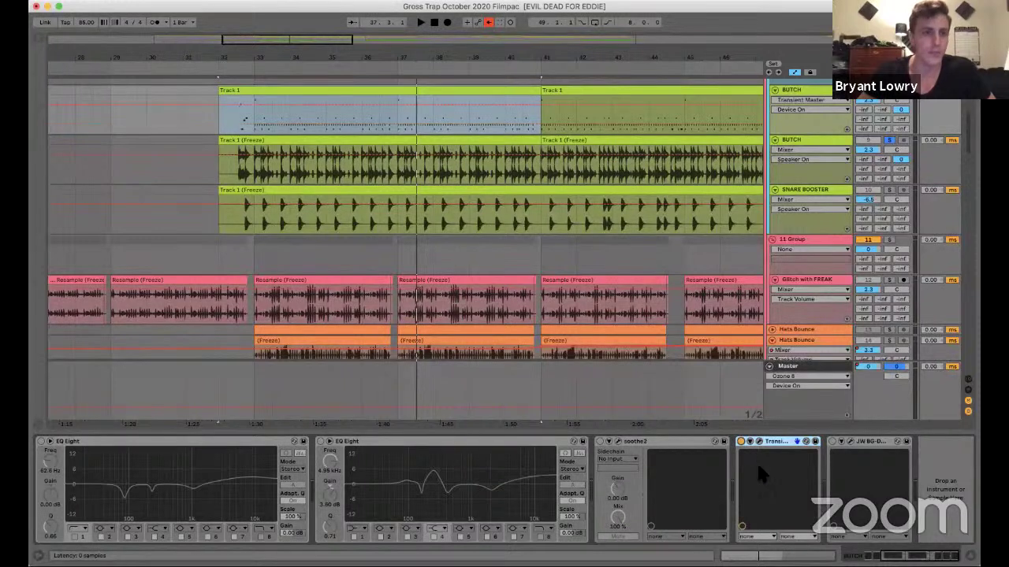
pyautogui.moveTo(268, 89); pyautogui.dragTo(266, 92)
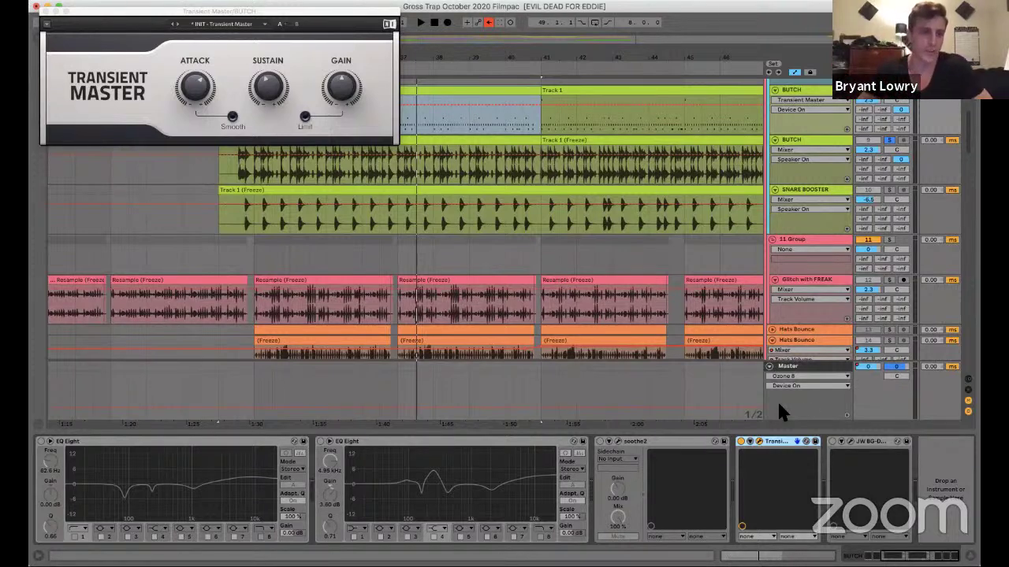
pyautogui.click(36, 6)
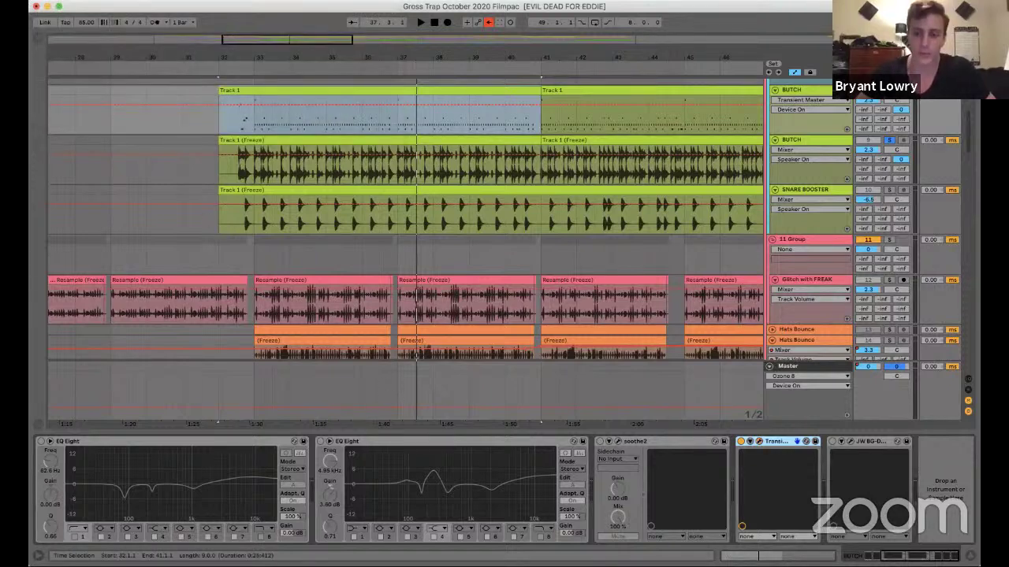
pyautogui.click(841, 442)
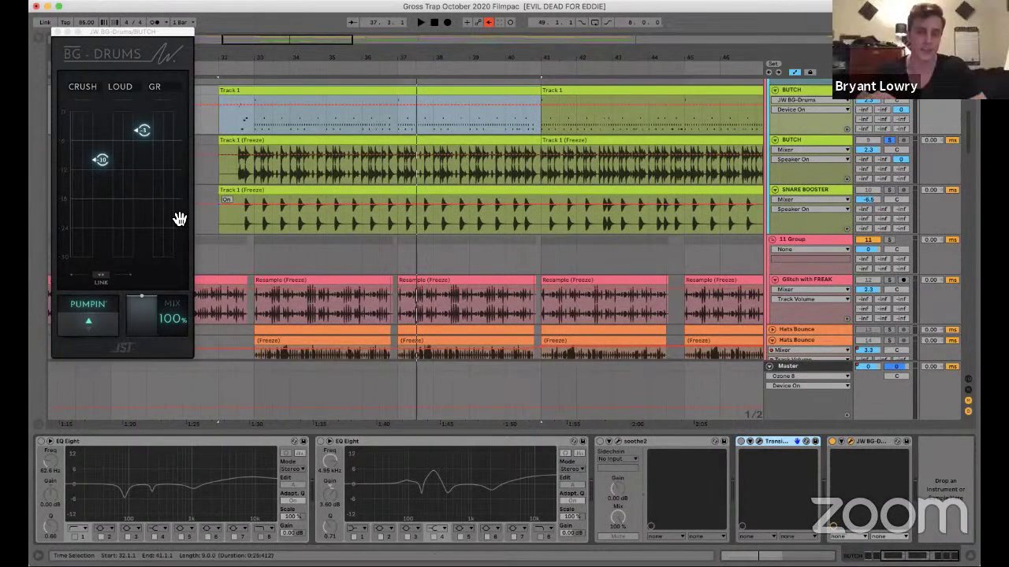
pyautogui.click(58, 33)
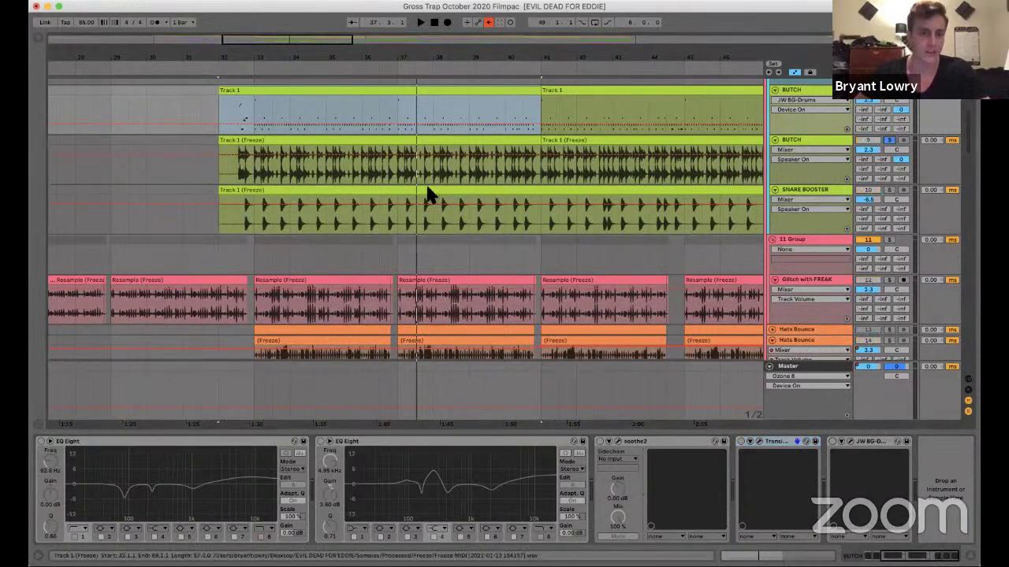
# Place the insert mark at bar 33 on the frozen BUTCH track and clear its solo.
pyautogui.click(255, 182)
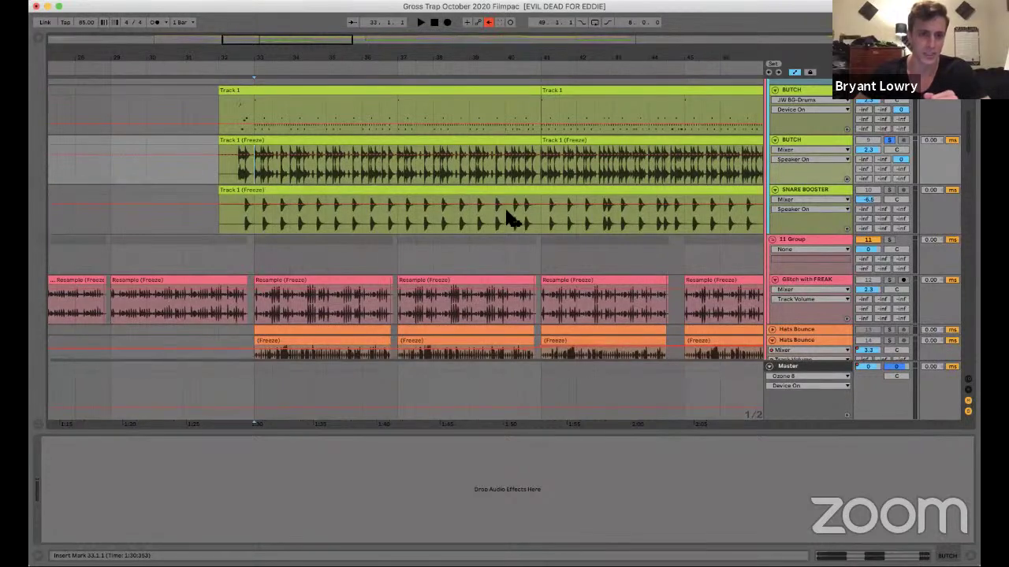
pyautogui.scroll(4, 509, 219)
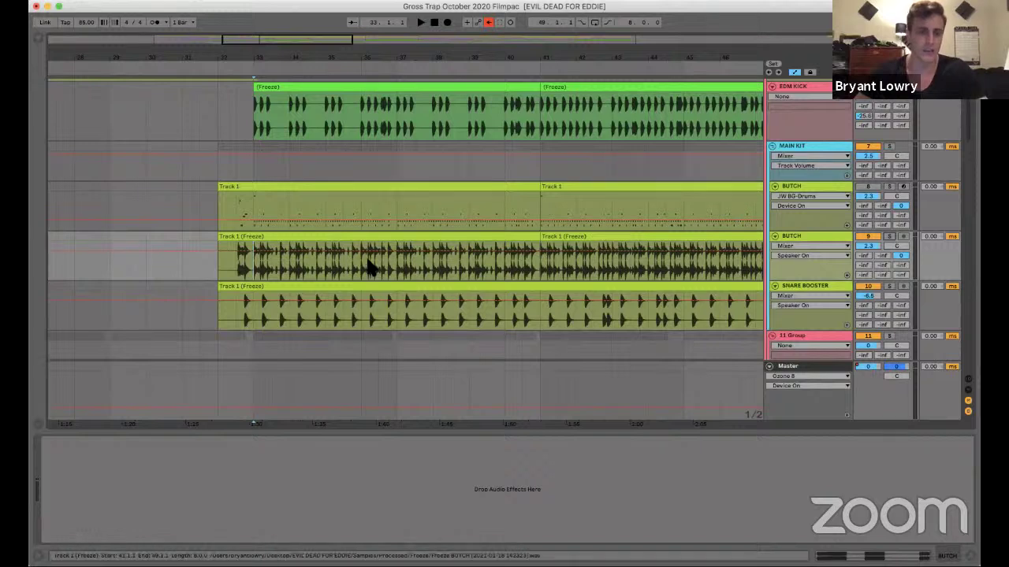
# Play the drum tracks together from bar 33, and audition the first EDM KICK clip soloed.
pyautogui.press('space')
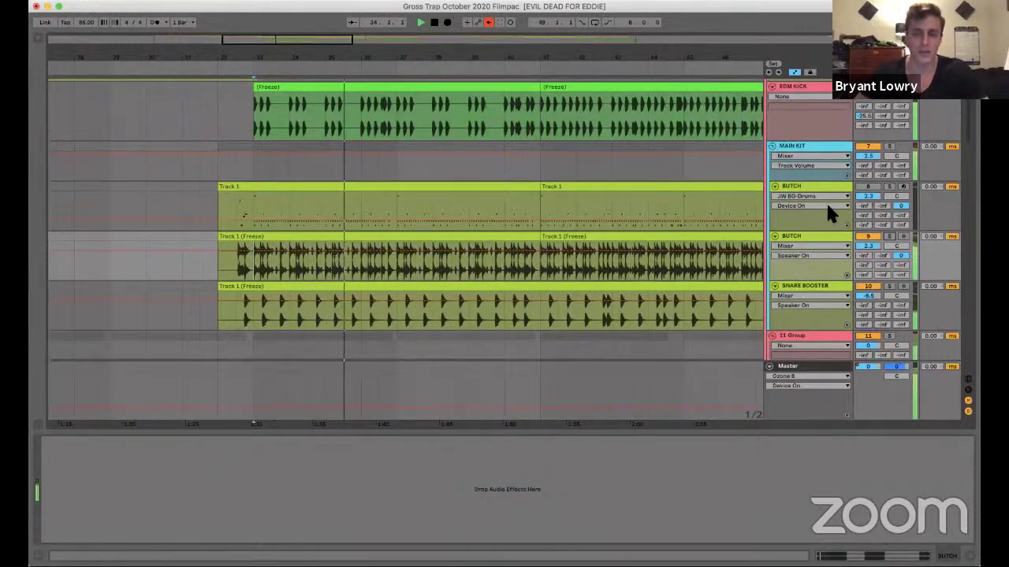
pyautogui.press('space')
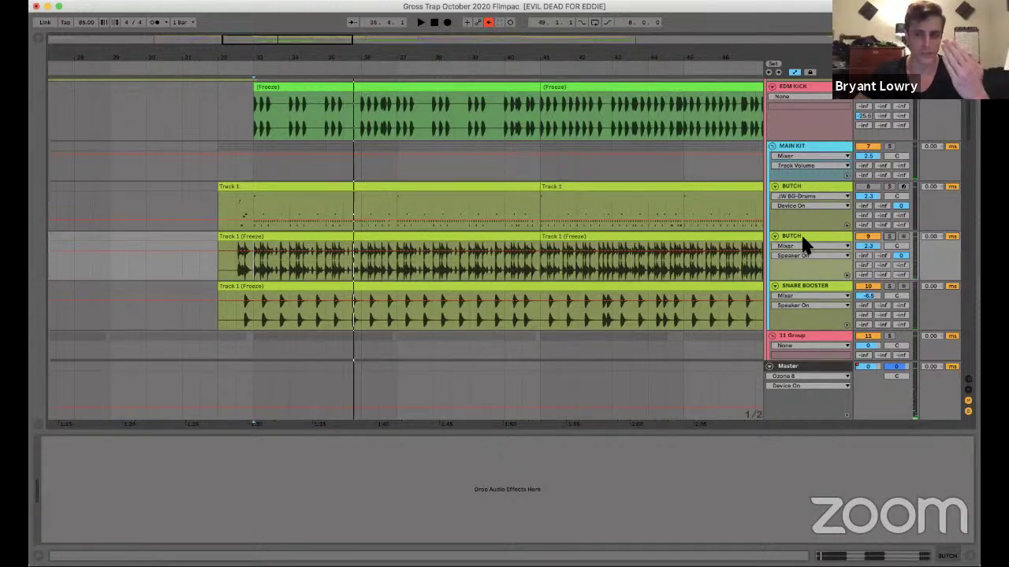
pyautogui.click(331, 83)
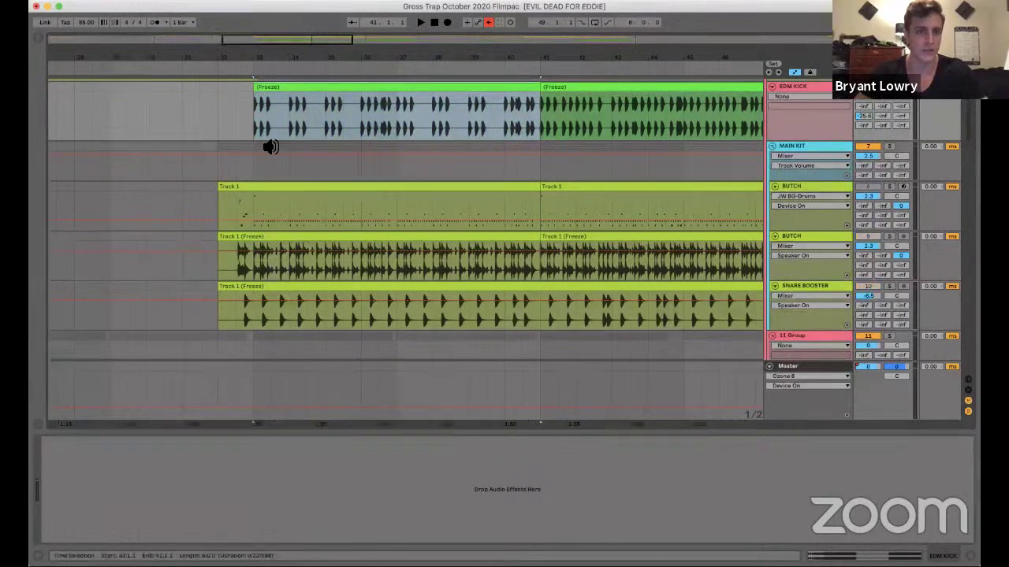
pyautogui.moveTo(252, 66); pyautogui.dragTo(252, 69)
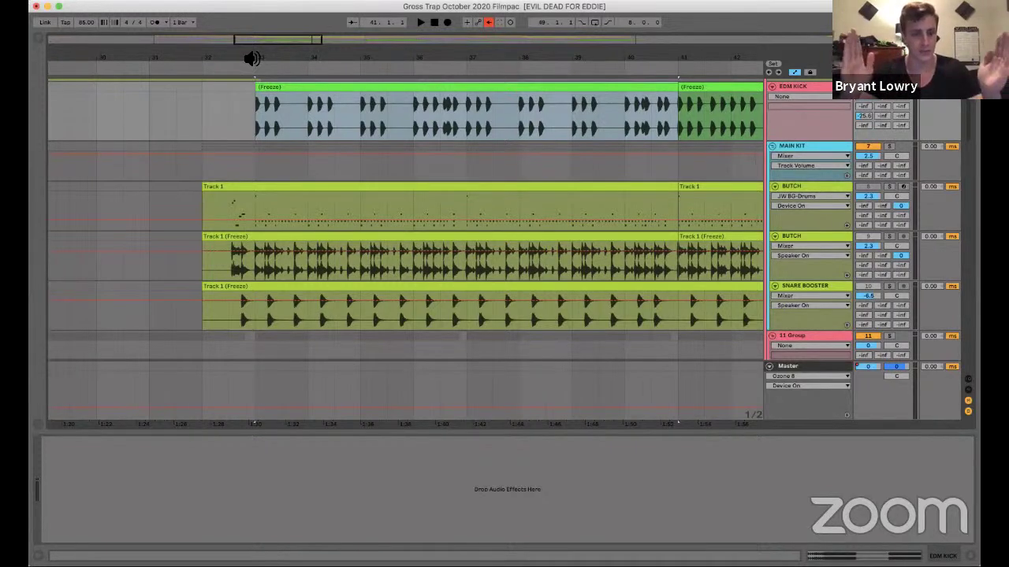
pyautogui.press('space')
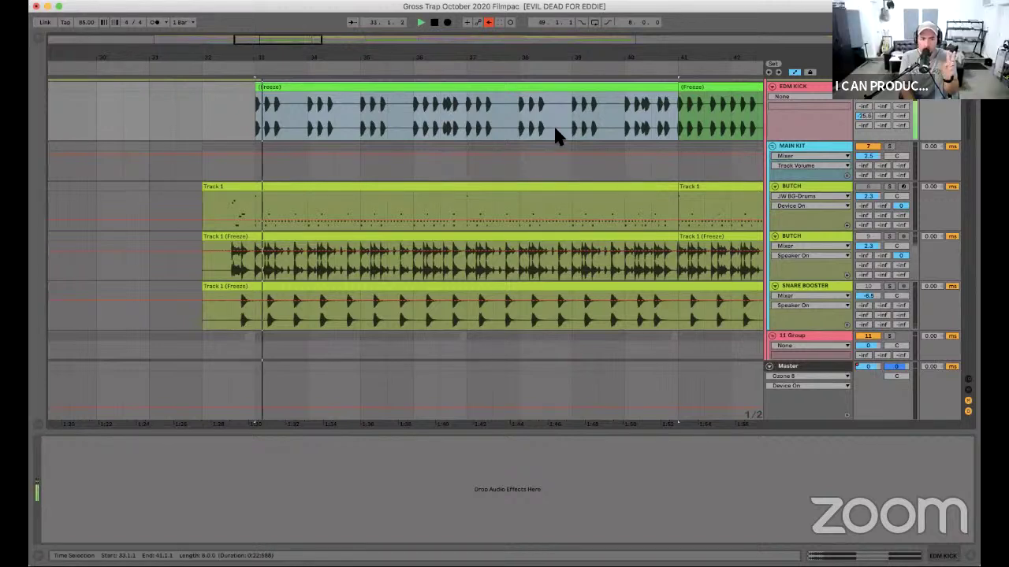
pyautogui.press('space')
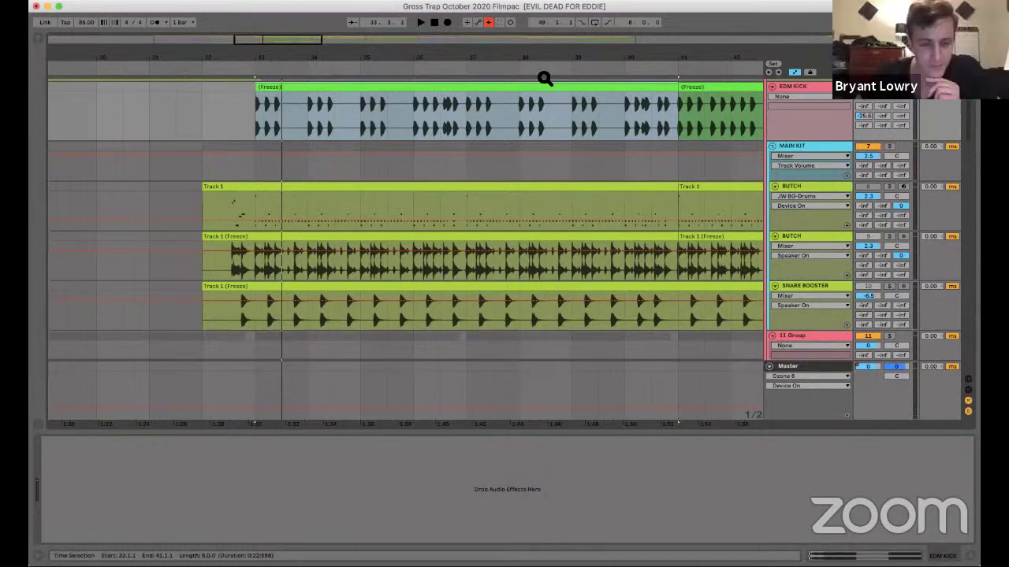
# Listen to the soloed EDM KICK pattern from bar 33 in a closer view of its hits.
pyautogui.moveTo(535, 65); pyautogui.dragTo(450, 153)
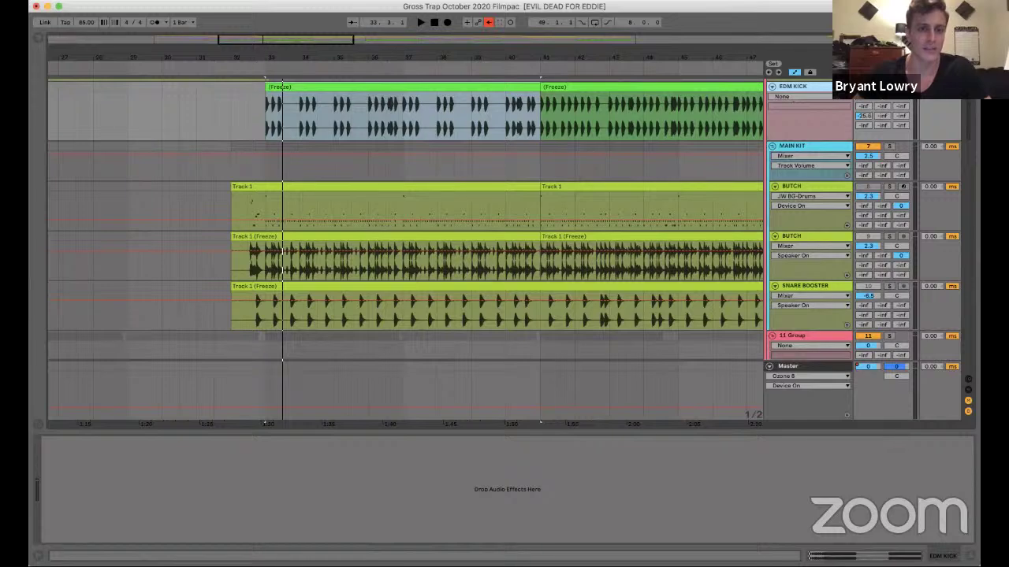
pyautogui.moveTo(260, 62); pyautogui.dragTo(347, 91)
pyautogui.click(346, 90)
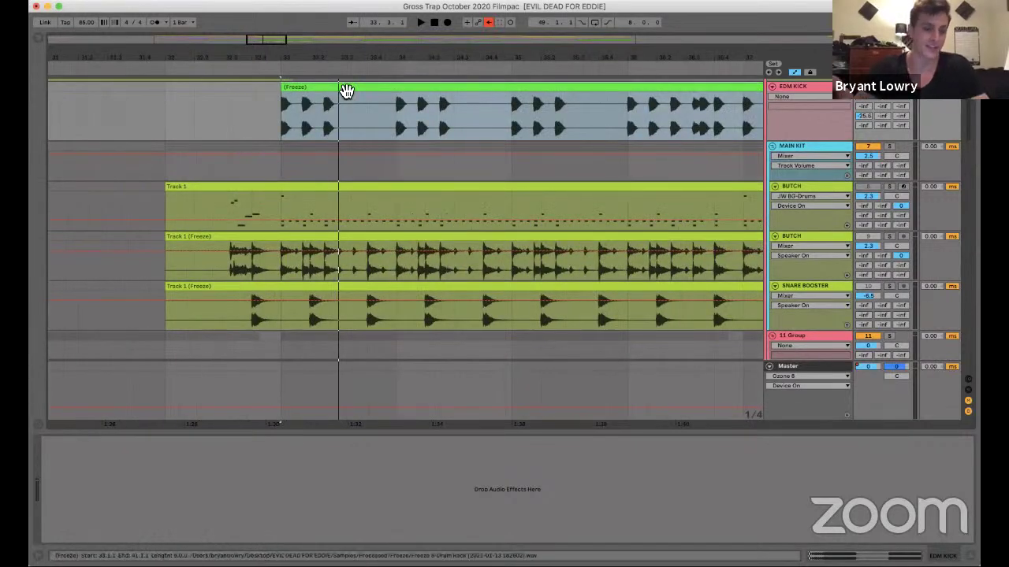
pyautogui.press('space')
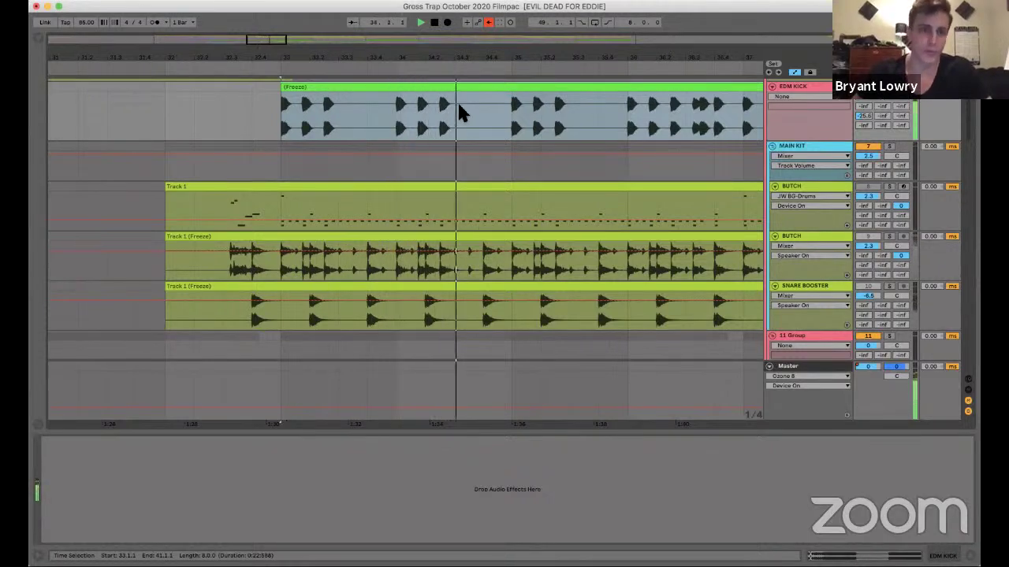
pyautogui.press('space')
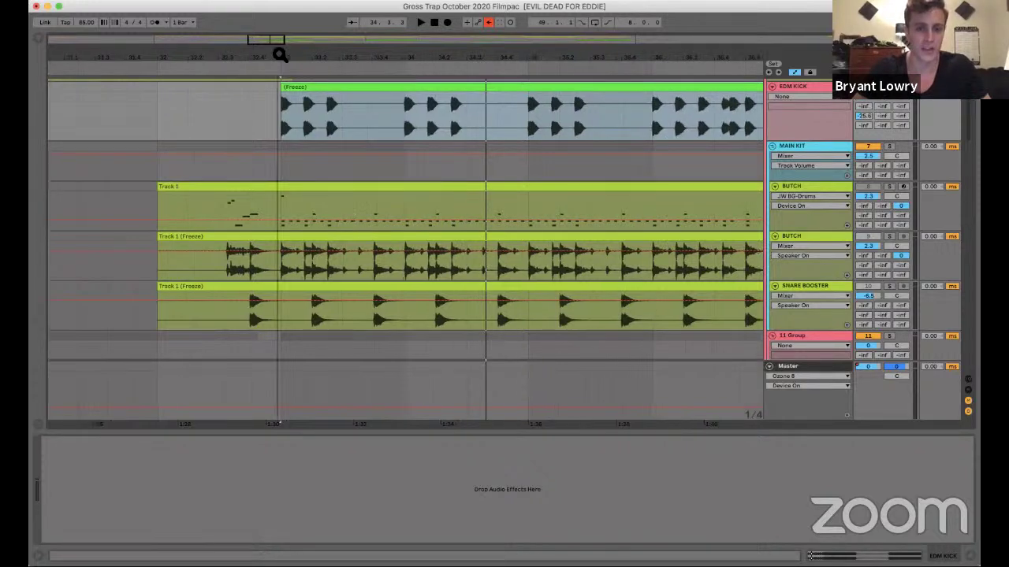
# Examine the EDM KICK and frozen BUTCH waveforms at the start of bar 33 at sample level to compare their transient timing.
pyautogui.moveTo(282, 49); pyautogui.dragTo(494, 130)
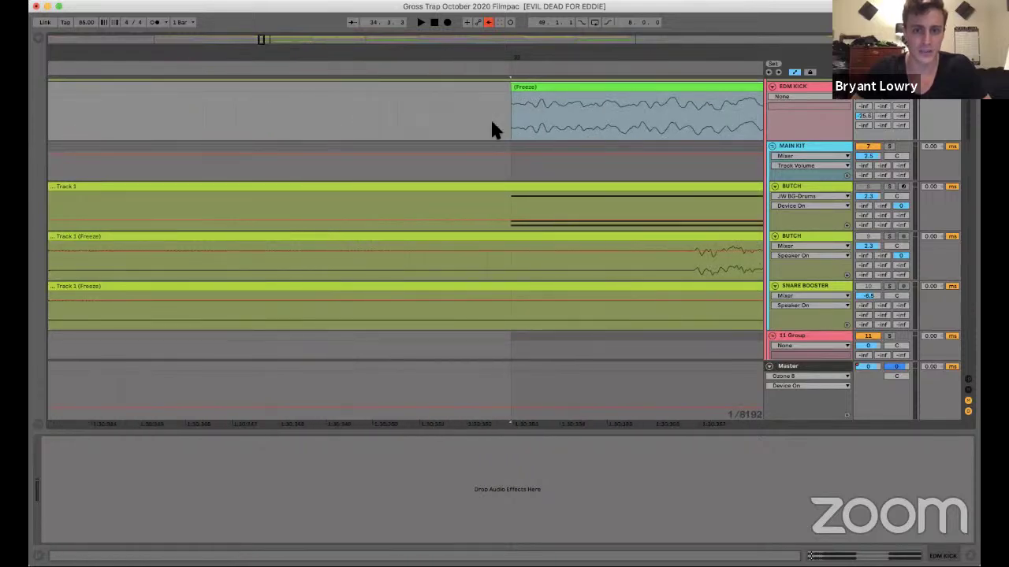
pyautogui.hscroll(5, 510, 79)
pyautogui.scroll(-1, 509, 78)
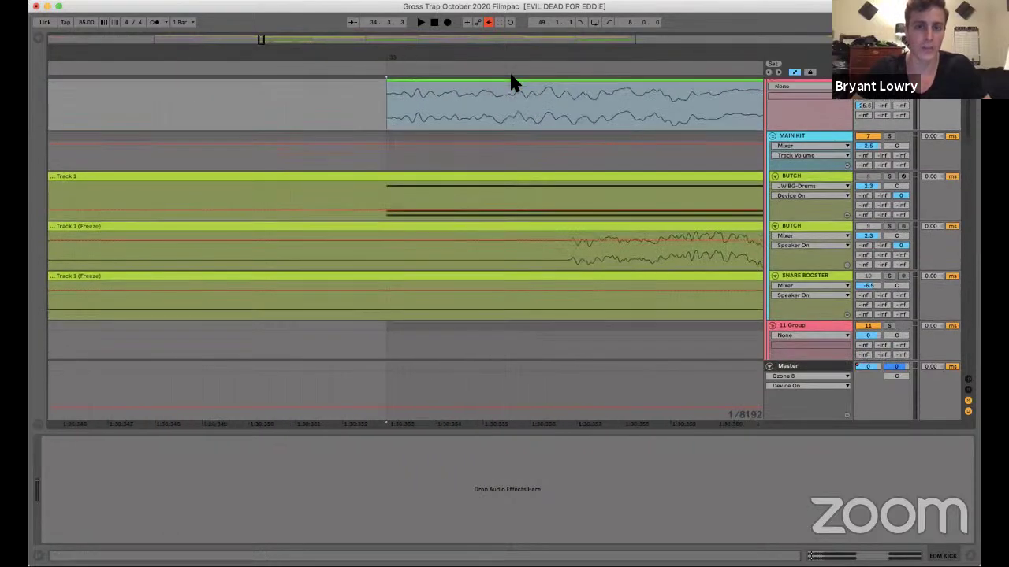
pyautogui.scroll(3, 534, 115)
pyautogui.hscroll(1, 534, 115)
pyautogui.moveTo(538, 70); pyautogui.dragTo(544, 60)
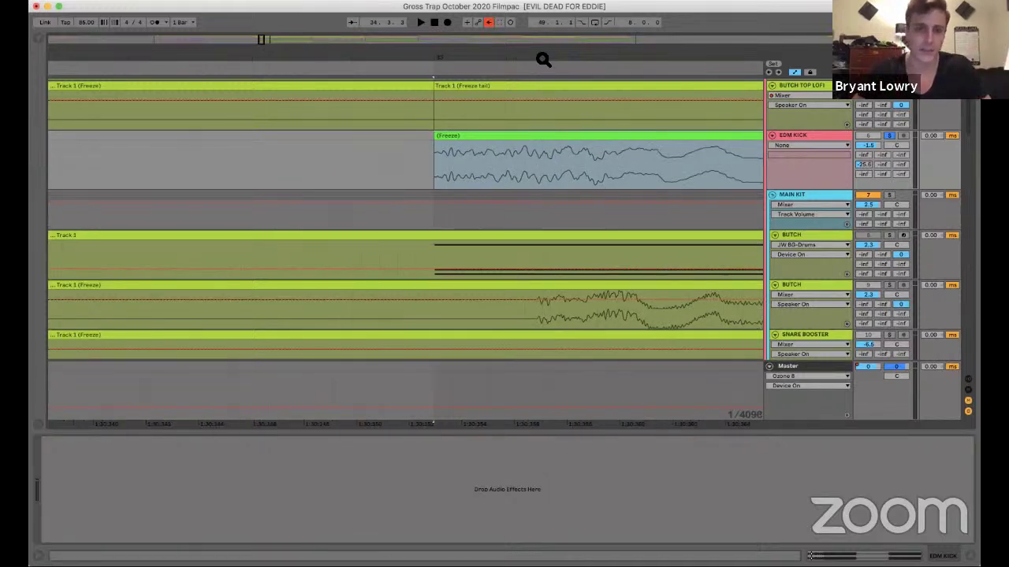
pyautogui.moveTo(432, 56); pyautogui.dragTo(434, 57)
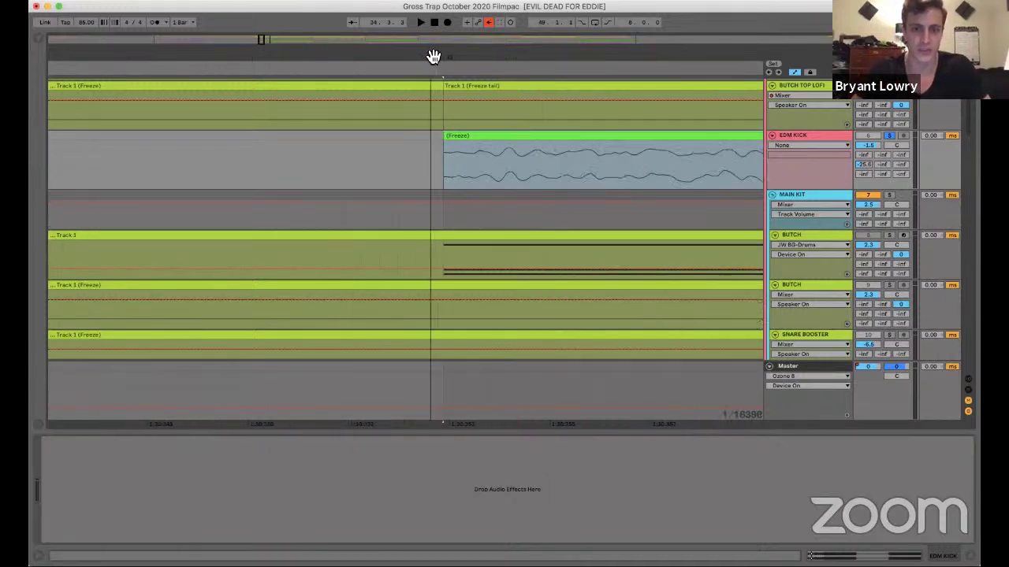
pyautogui.click(480, 82)
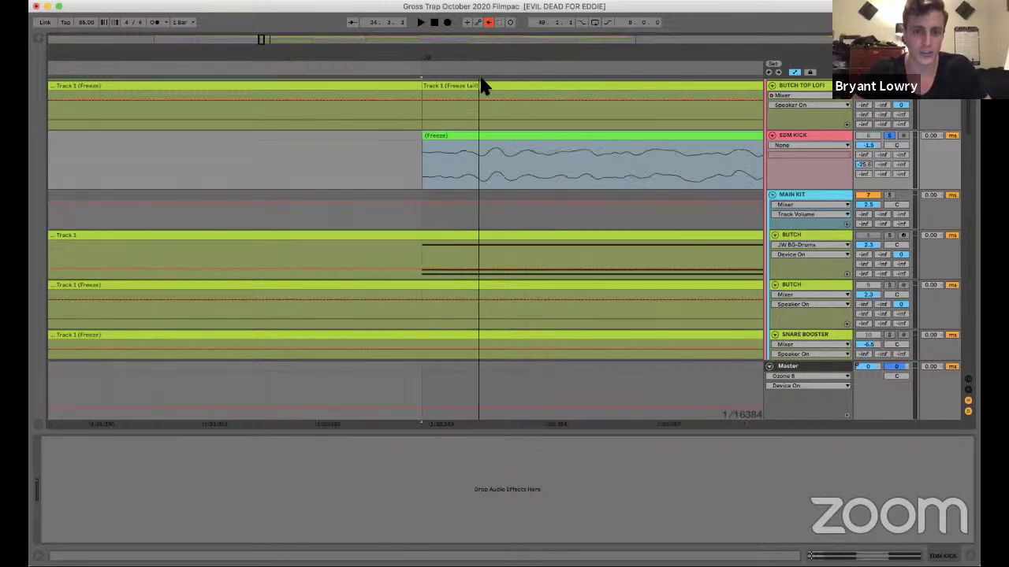
pyautogui.press('-')
pyautogui.click(504, 136)
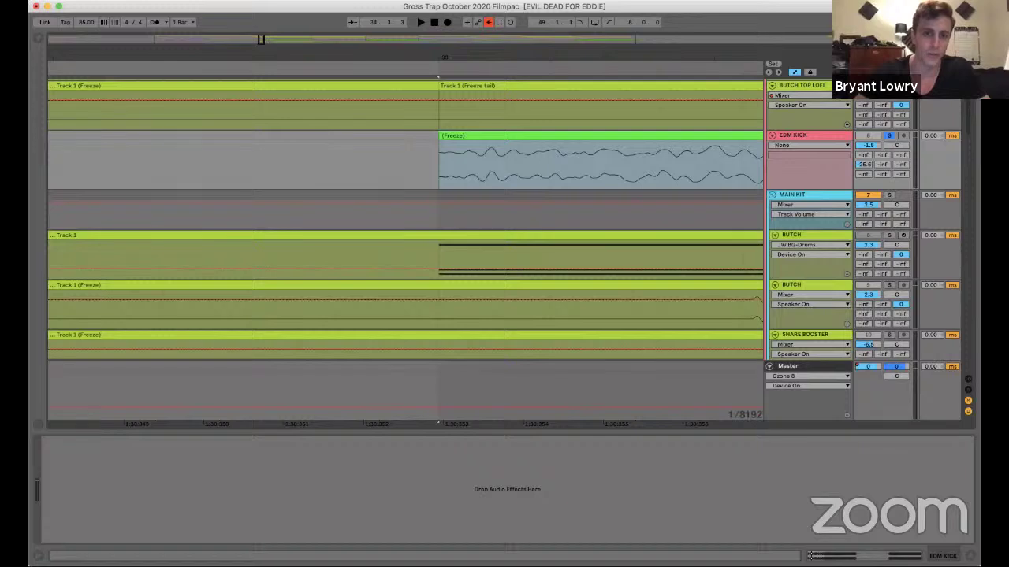
pyautogui.scroll(-3, 529, 61)
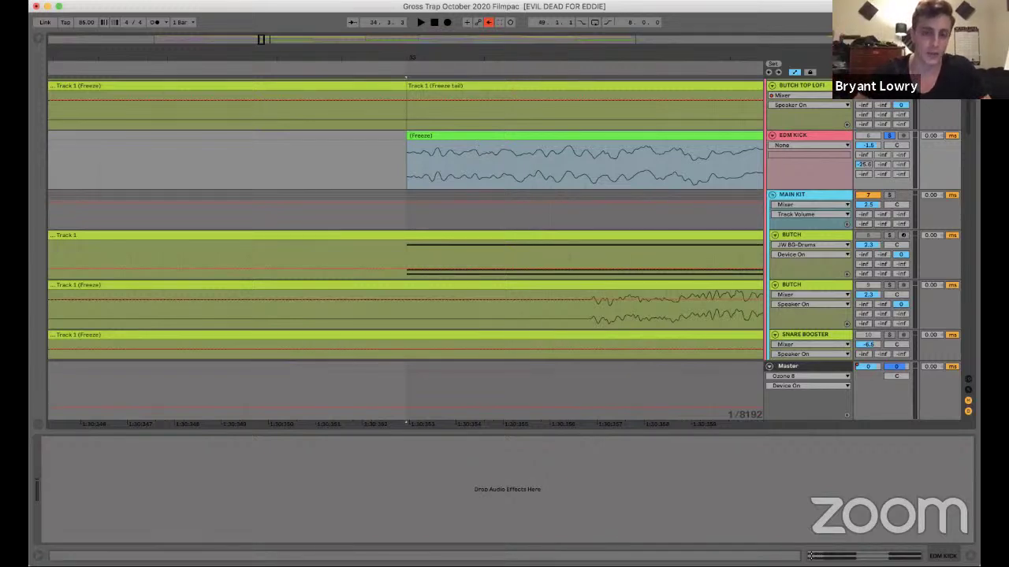
pyautogui.moveTo(540, 71); pyautogui.dragTo(541, 103)
pyautogui.moveTo(441, 71); pyautogui.dragTo(379, 57)
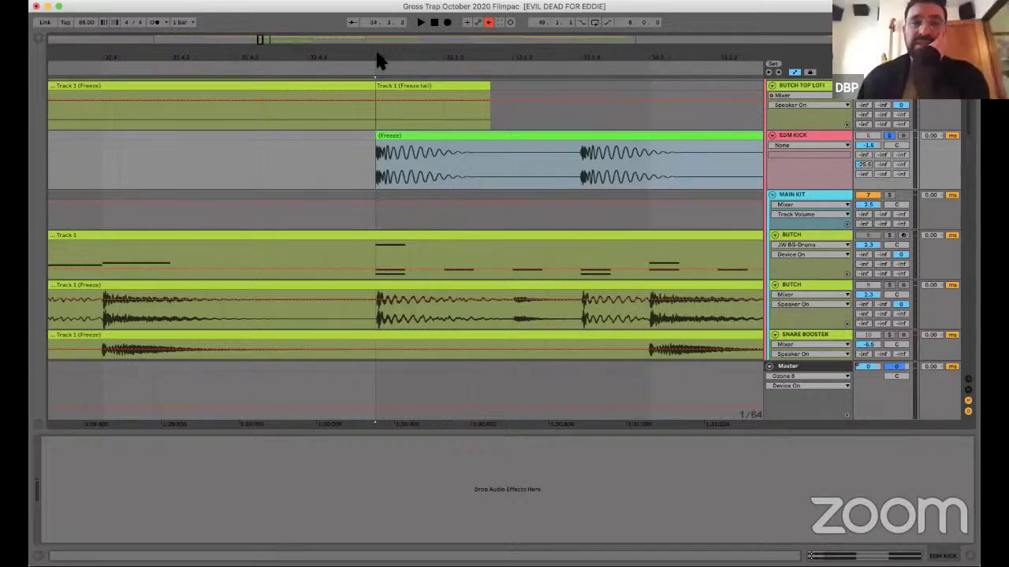
# Inspect the 1 Group's effects chain and the settings of its Smash And Grab v2 plug-in.
pyautogui.scroll(-2, 566, 274)
pyautogui.scroll(-2, 564, 275)
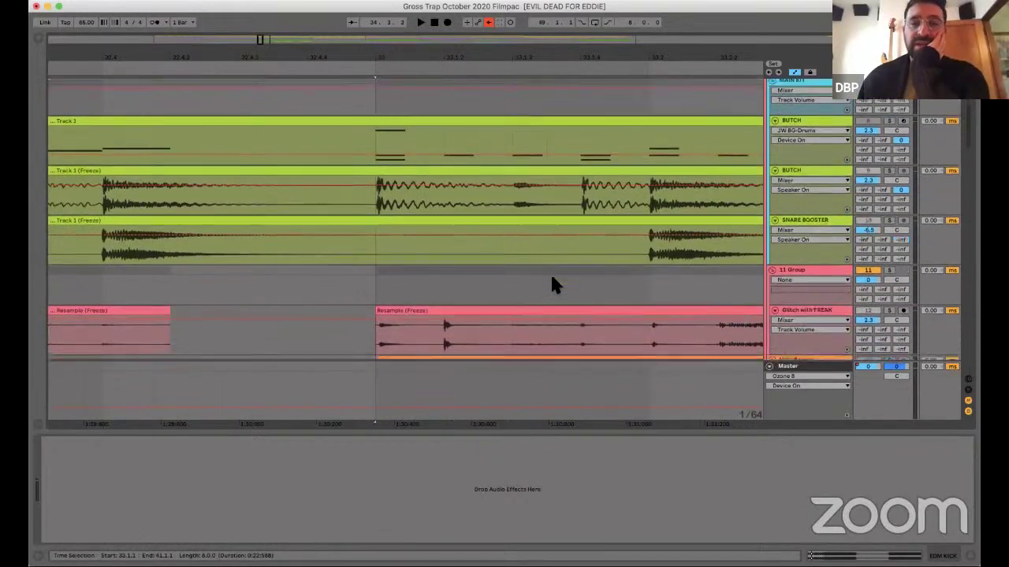
pyautogui.scroll(2, 544, 285)
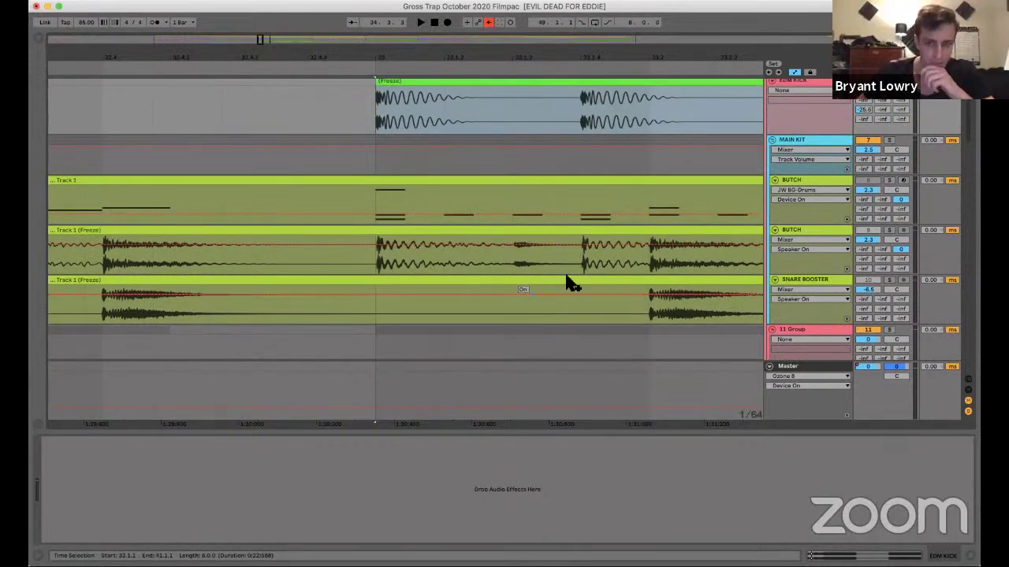
pyautogui.scroll(3, 757, 237)
pyautogui.scroll(6, 780, 197)
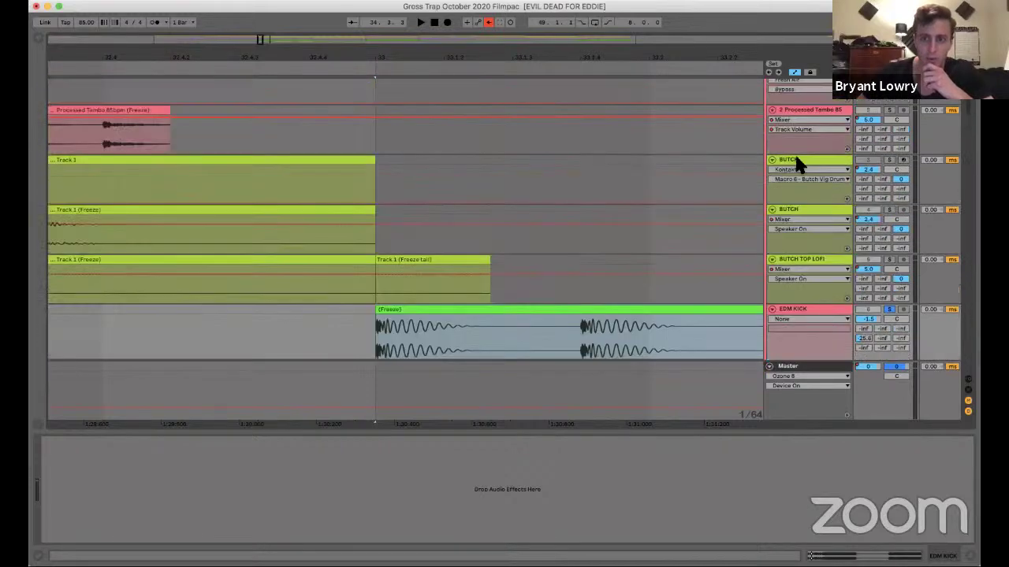
pyautogui.click(810, 98)
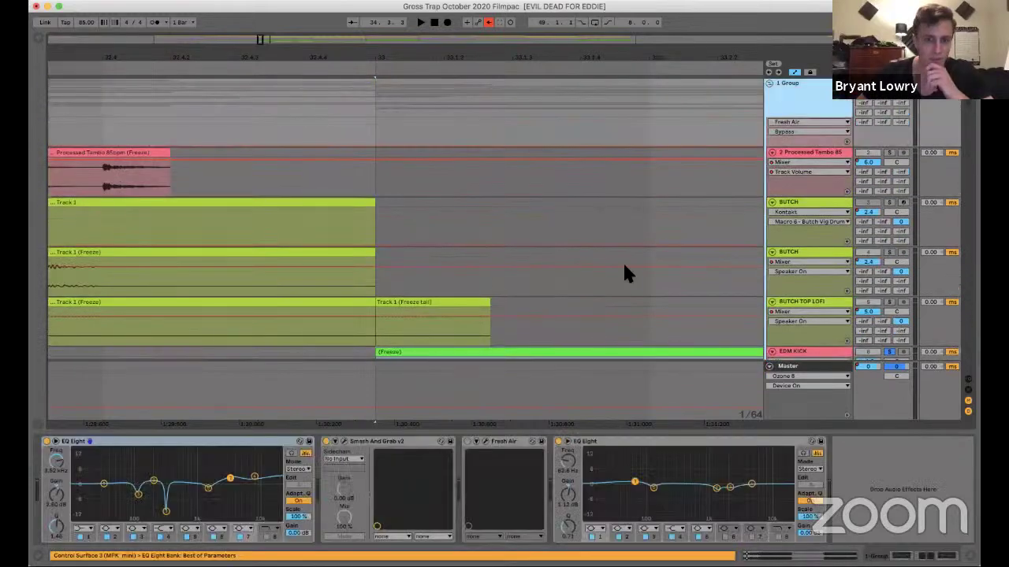
pyautogui.click(396, 444)
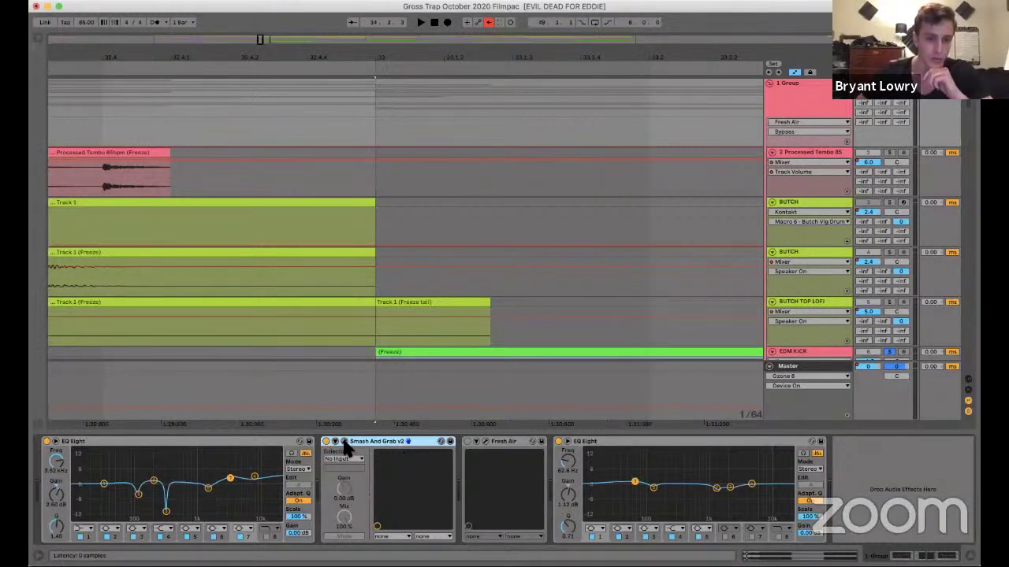
pyautogui.press('super+alt+p')
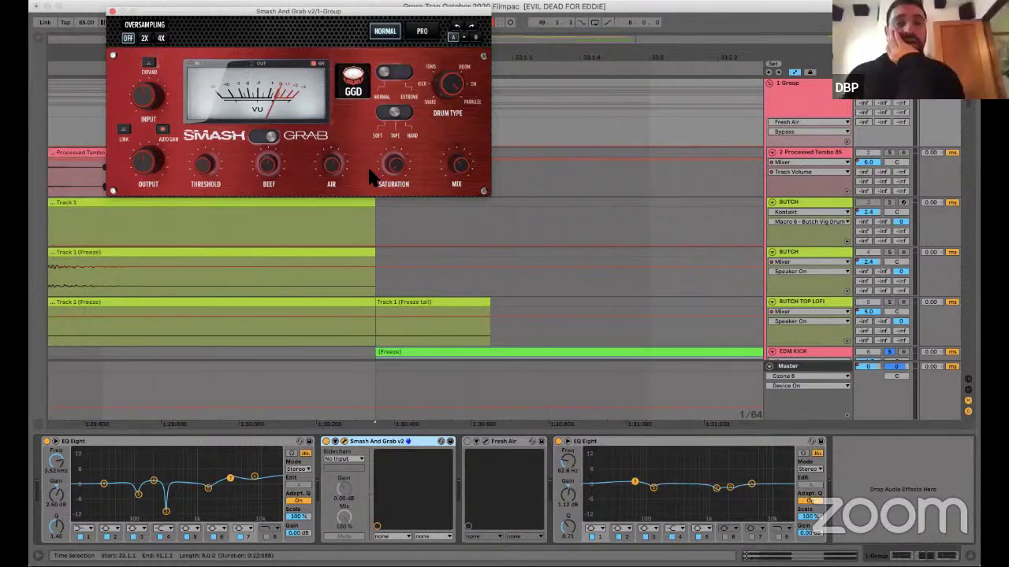
pyautogui.click(111, 12)
# Audition the frozen BUTCH track soloed from 32.3.3, switching the solo to SNARE BOOSTER during playback.
pyautogui.scroll(-5, 555, 265)
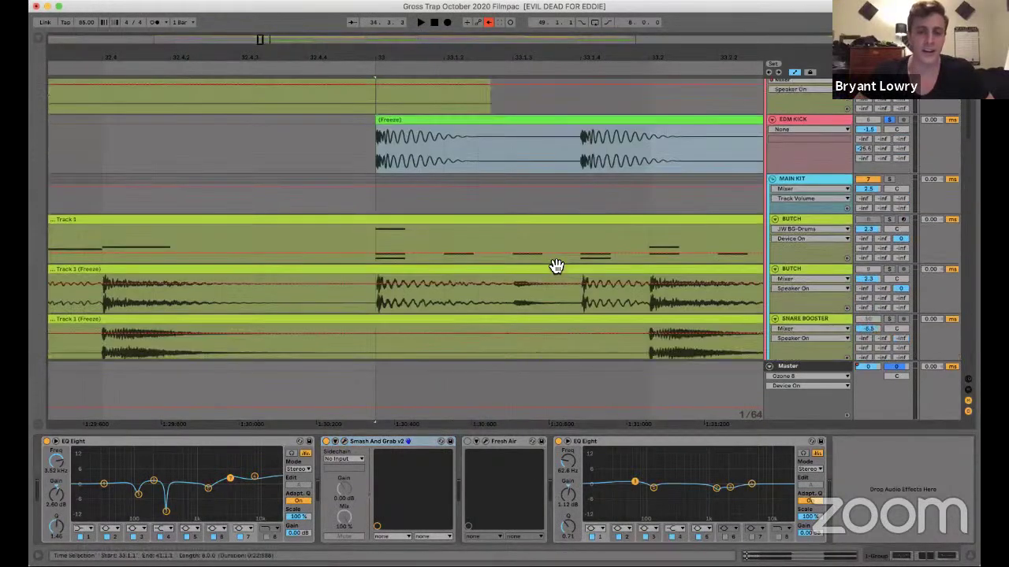
pyautogui.scroll(-5, 555, 265)
pyautogui.hscroll(5, 592, 293)
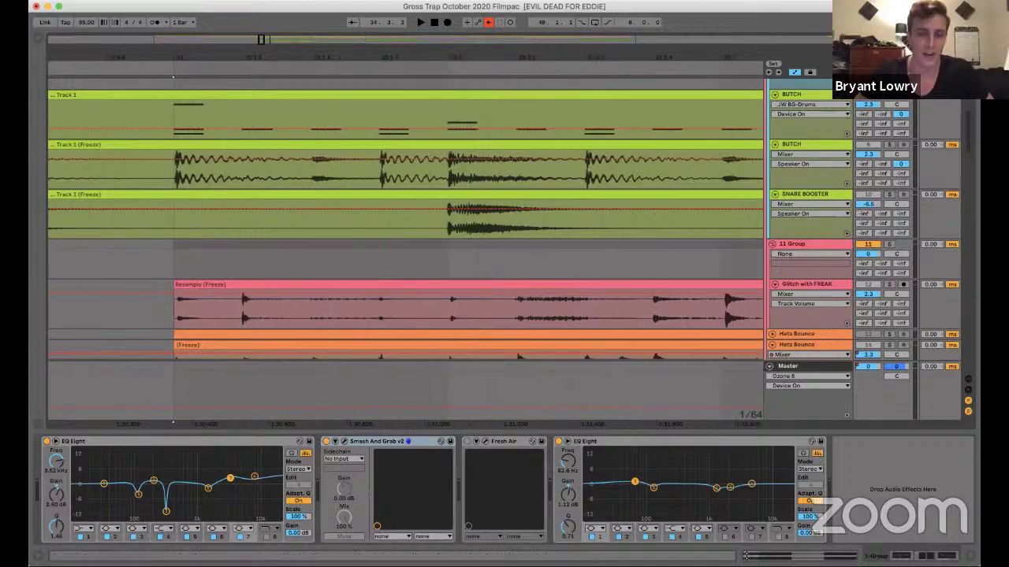
pyautogui.scroll(-5, 523, 56)
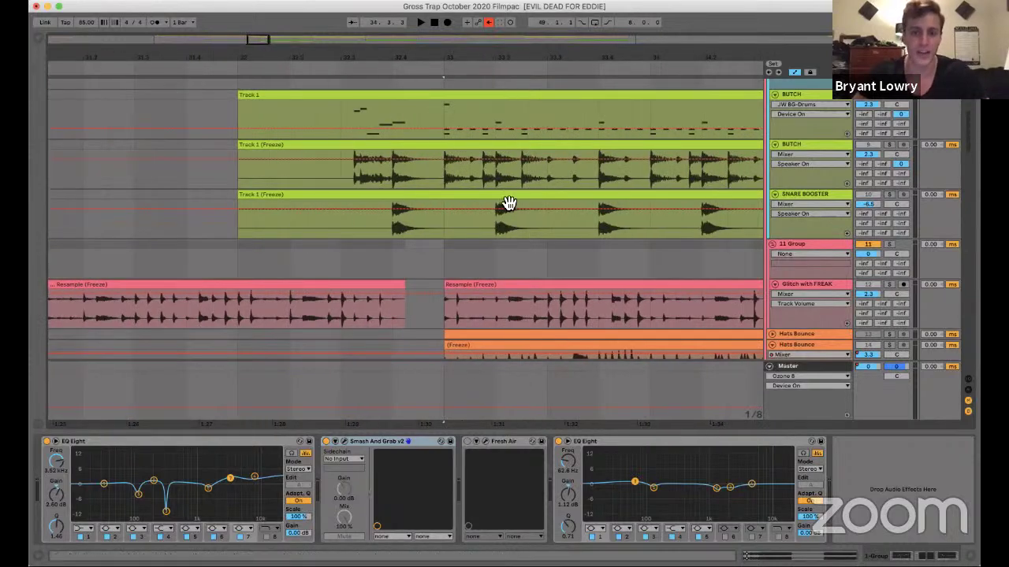
pyautogui.click(379, 186)
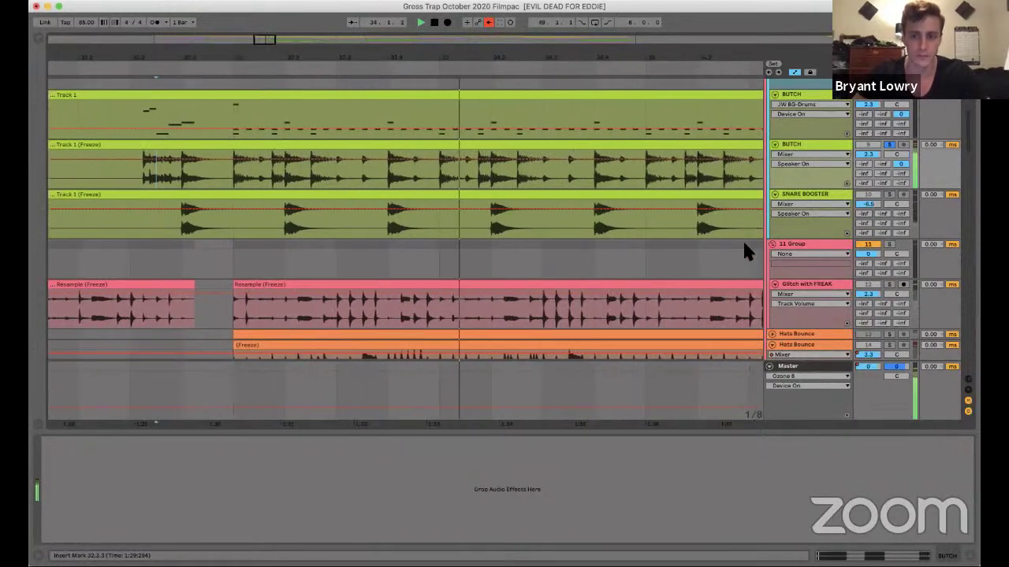
pyautogui.click(890, 195)
pyautogui.press('space')
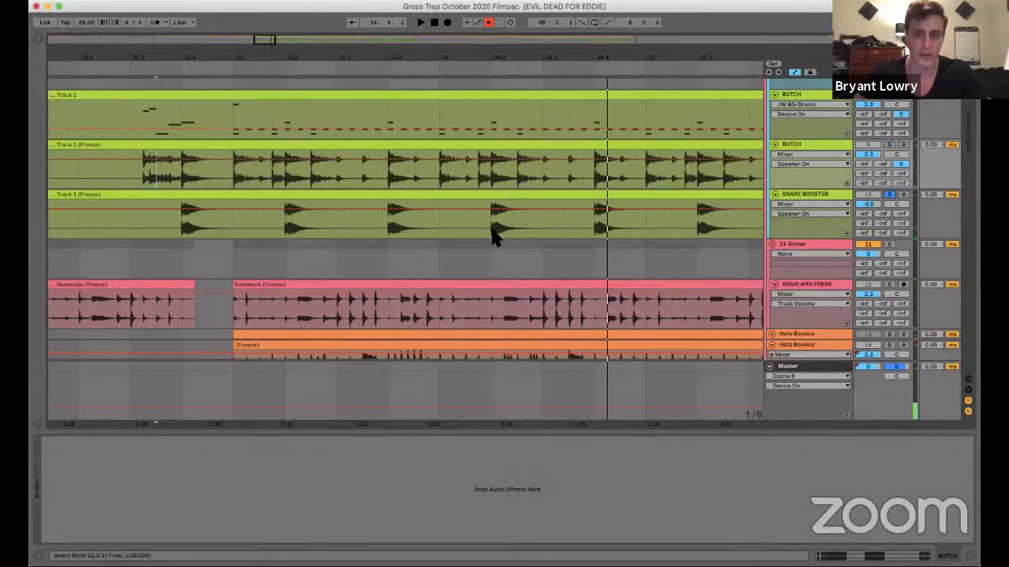
# Listen to the soloed SNARE BOOSTER from 34.2.1, and return the insert mark to bar 33.
pyautogui.click(491, 236)
pyautogui.press('space')
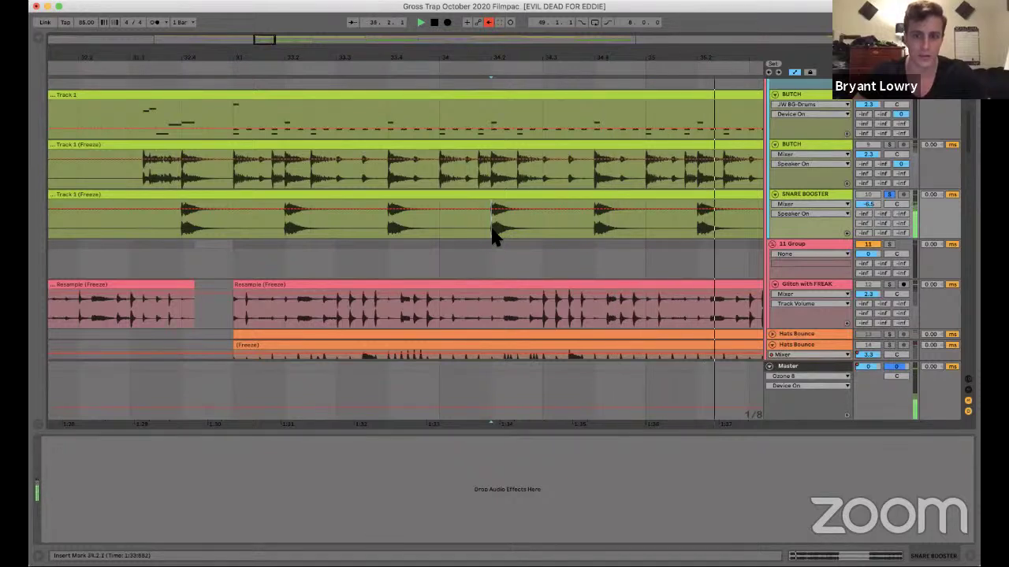
pyautogui.press('space')
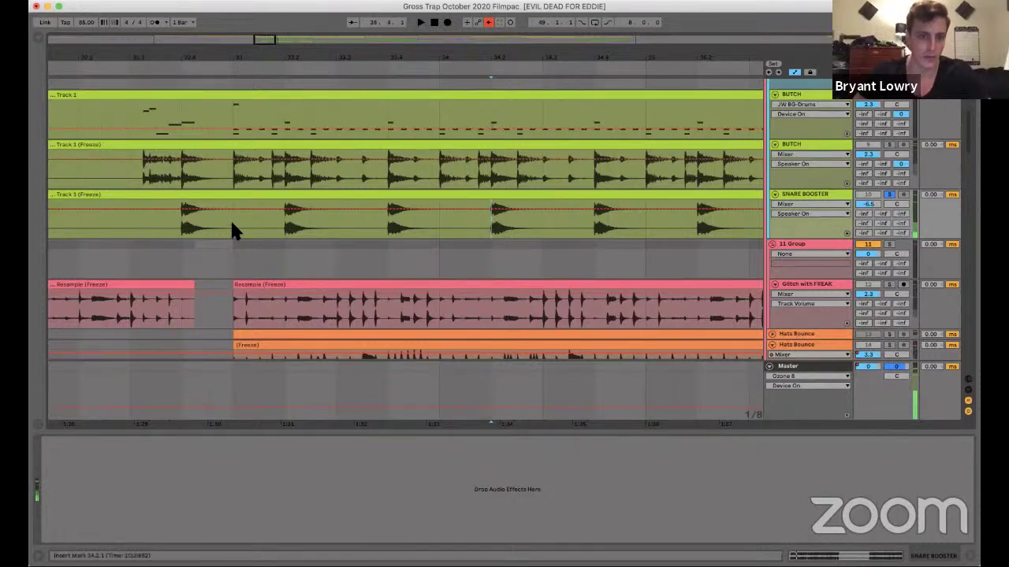
pyautogui.click(232, 226)
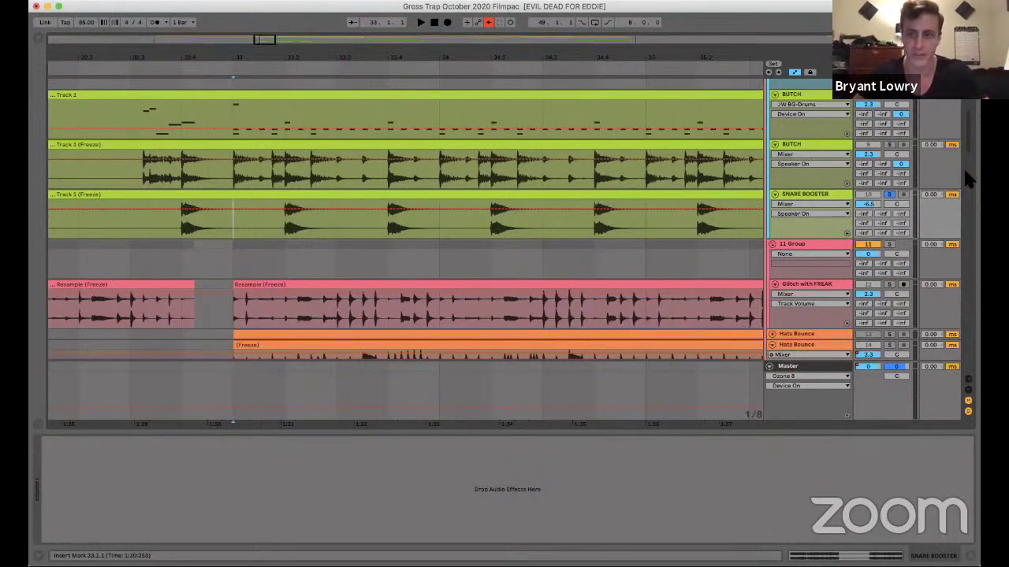
# Add the frozen BUTCH track to the solo and play it together with SNARE BOOSTER from bar 33.
pyautogui.click(889, 145)
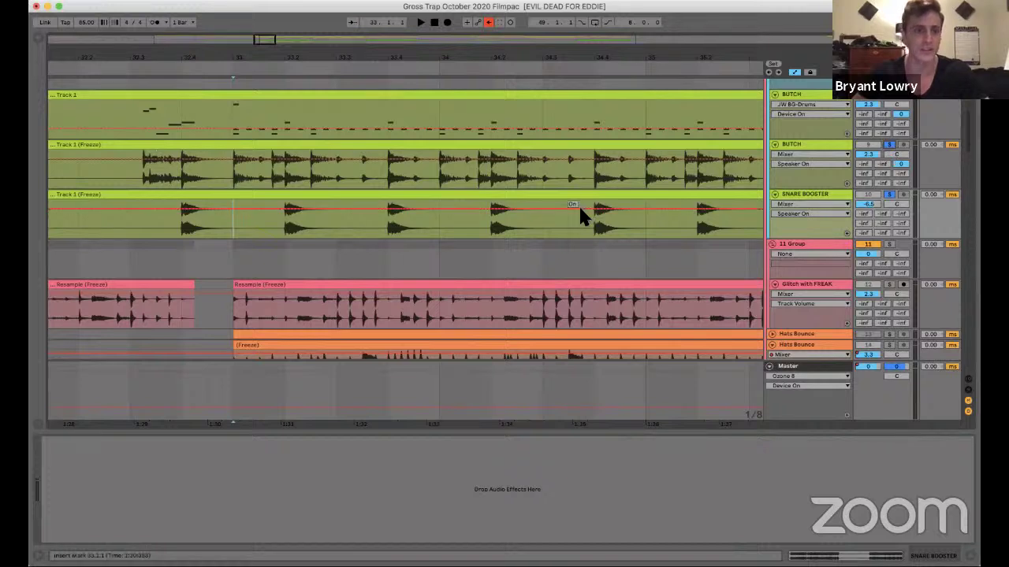
pyautogui.press('space')
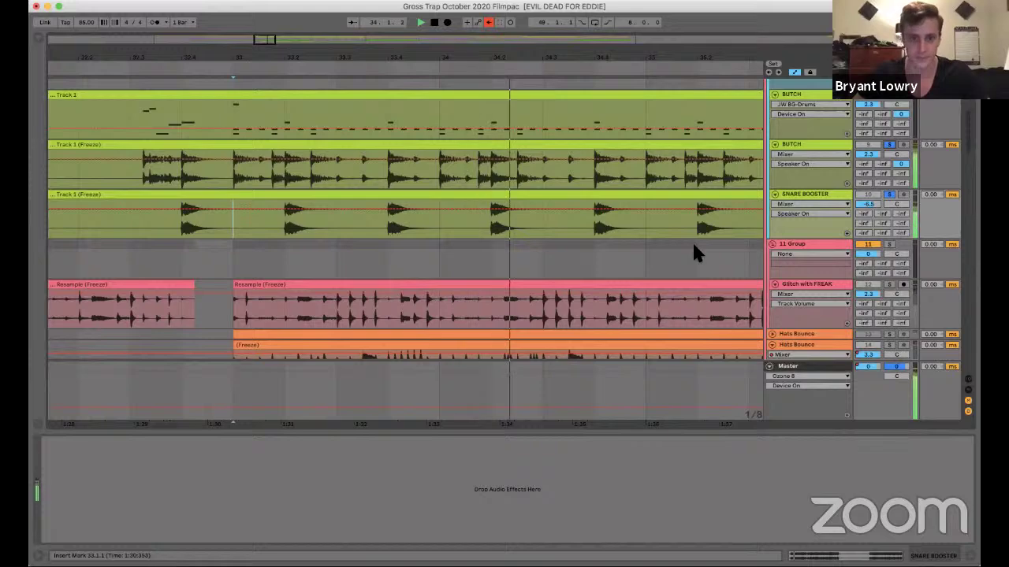
pyautogui.scroll(3, 855, 142)
pyautogui.scroll(2, 855, 158)
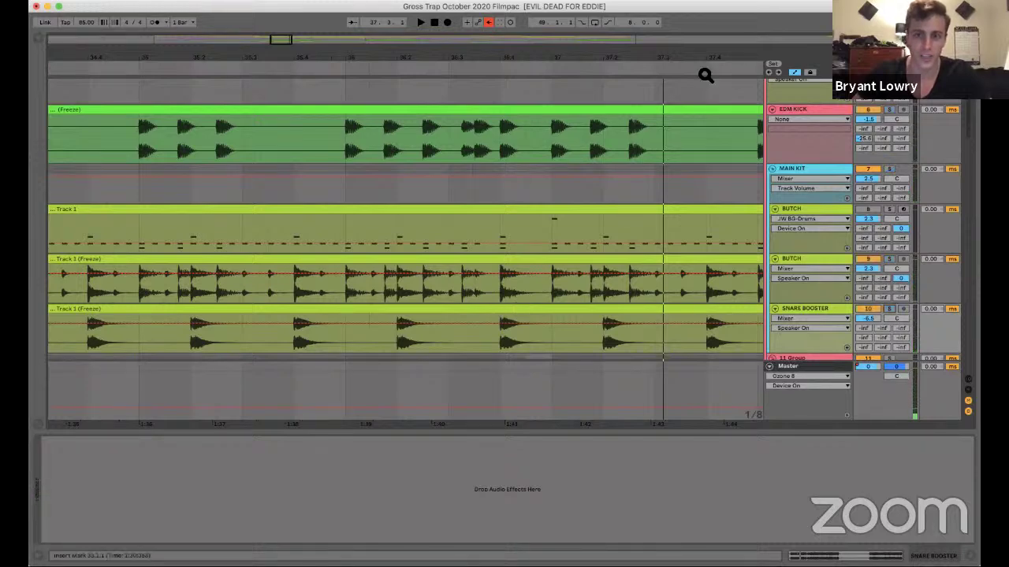
# Solo the intro section's frozen BUTCH track and play it from bar 25.
pyautogui.moveTo(704, 74); pyautogui.dragTo(509, 252)
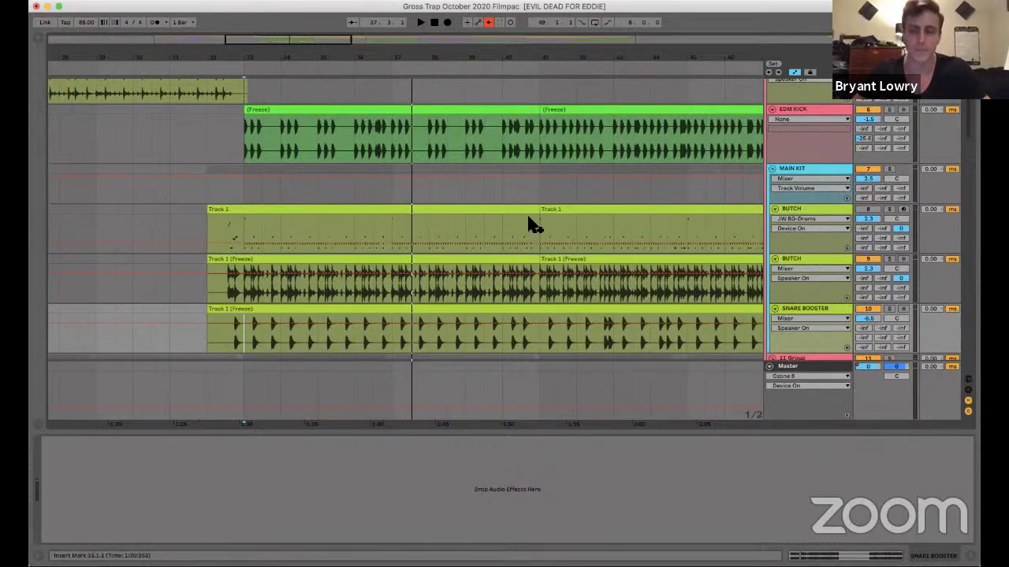
pyautogui.scroll(3, 578, 253)
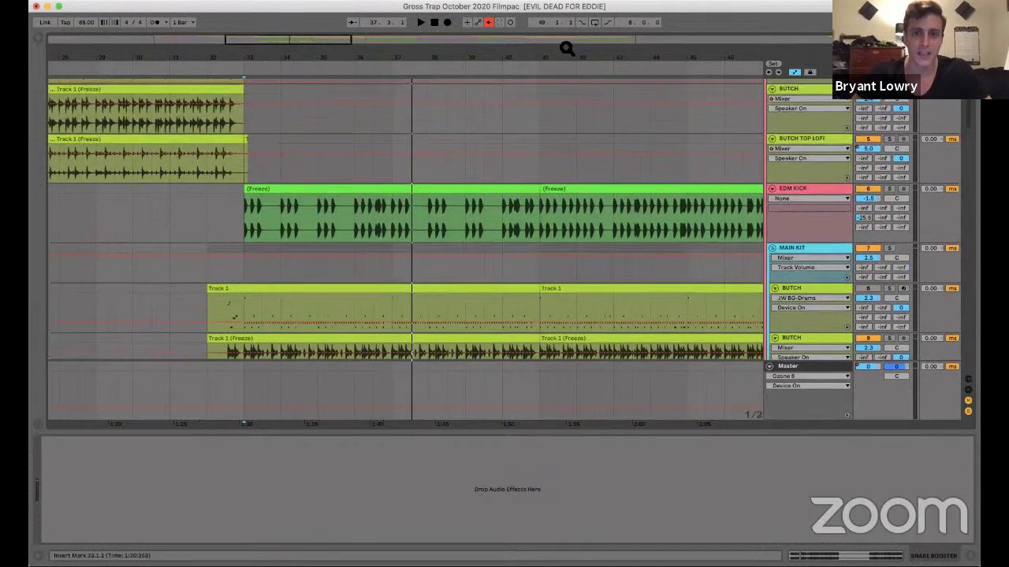
pyautogui.moveTo(568, 47)
pyautogui.mouseDown()
pyautogui.moveTo(540, 56)
pyautogui.moveTo(552, 35)
pyautogui.mouseUp()
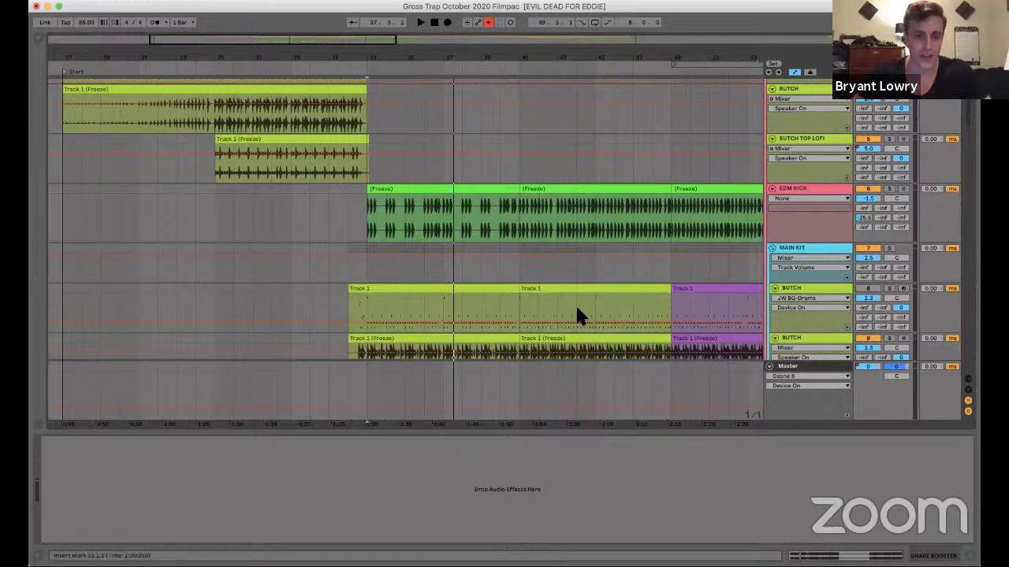
pyautogui.scroll(4, 576, 315)
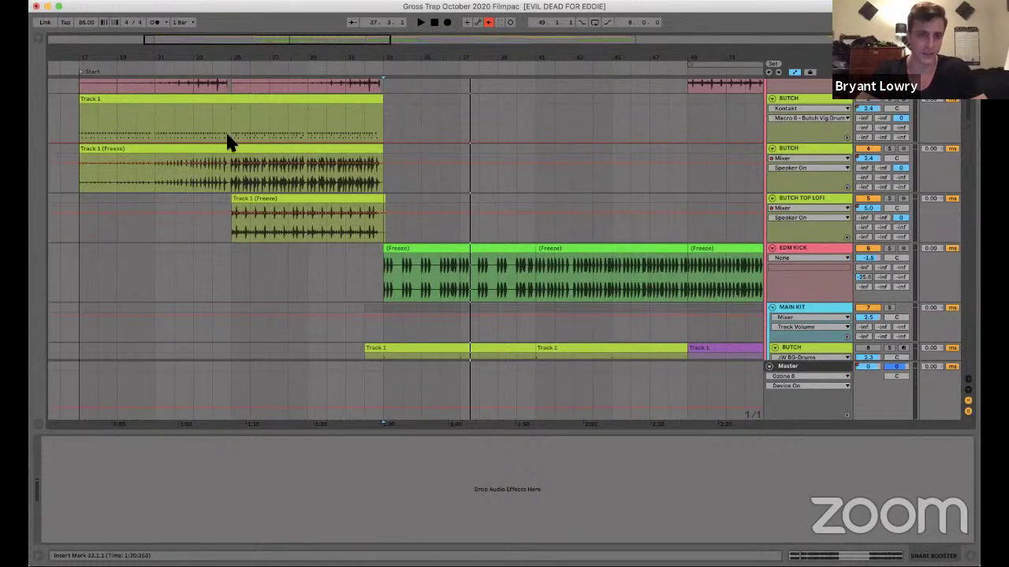
pyautogui.click(229, 188)
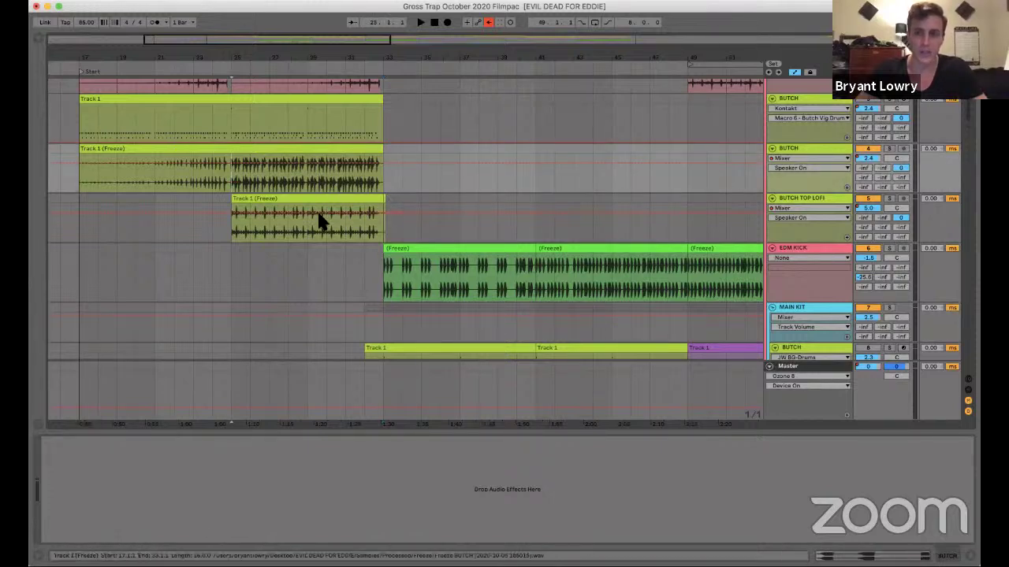
pyautogui.click(888, 149)
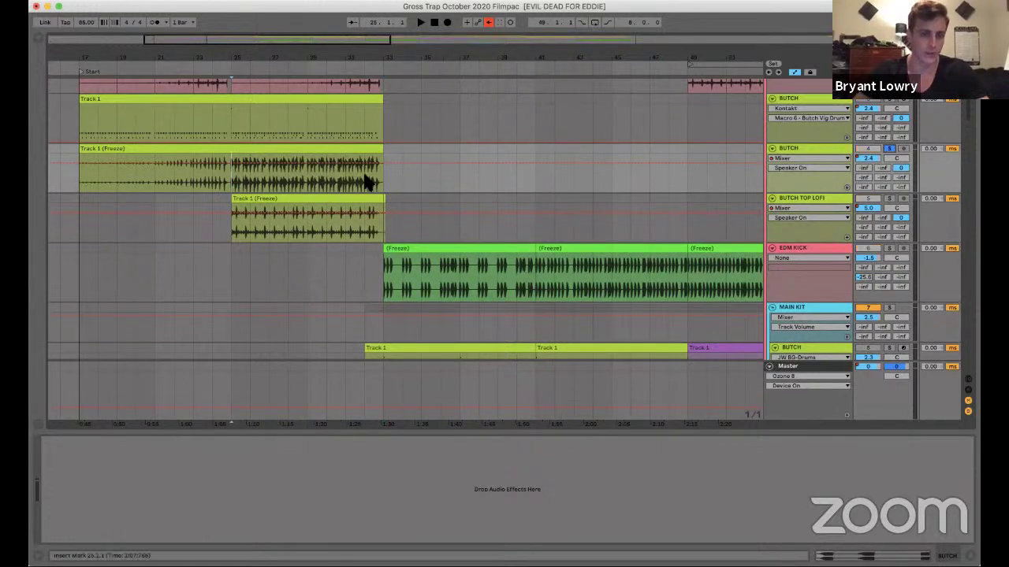
pyautogui.click(802, 139)
pyautogui.click(783, 152)
pyautogui.press('space')
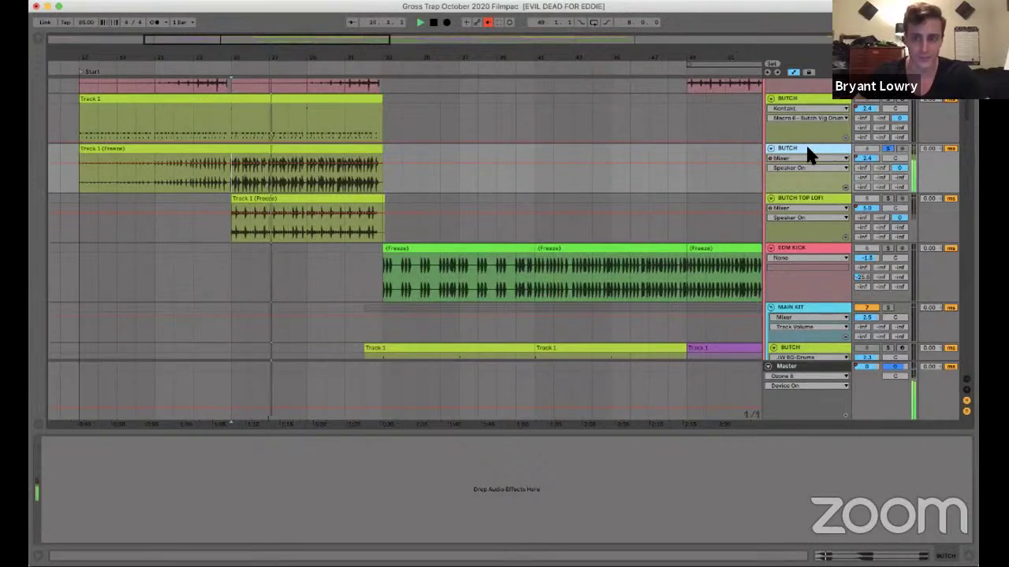
# Inspect the effects chain of the unfrozen intro BUTCH track through to its end, selecting the Freak device.
pyautogui.click(565, 347)
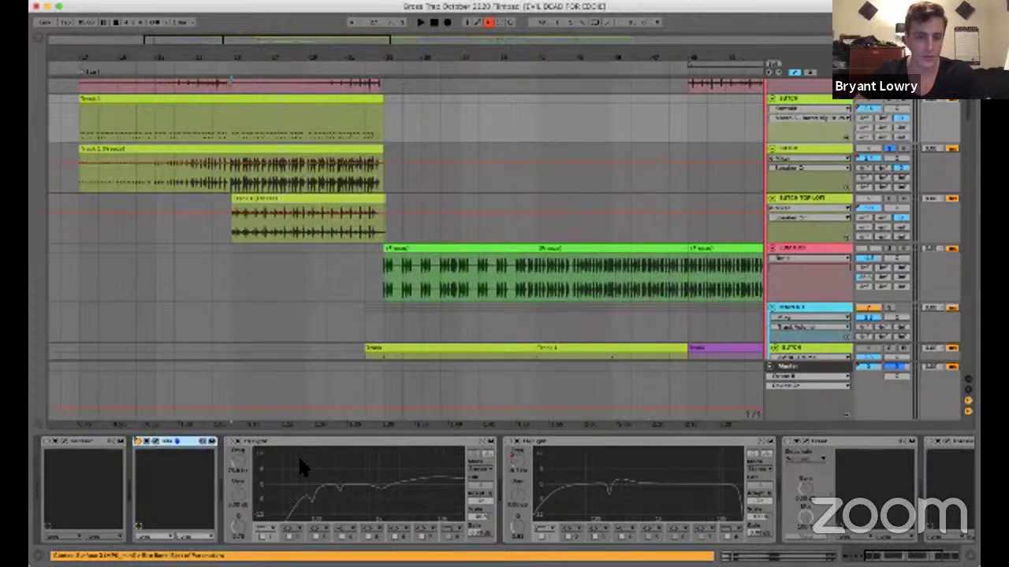
pyautogui.hscroll(5, 298, 454)
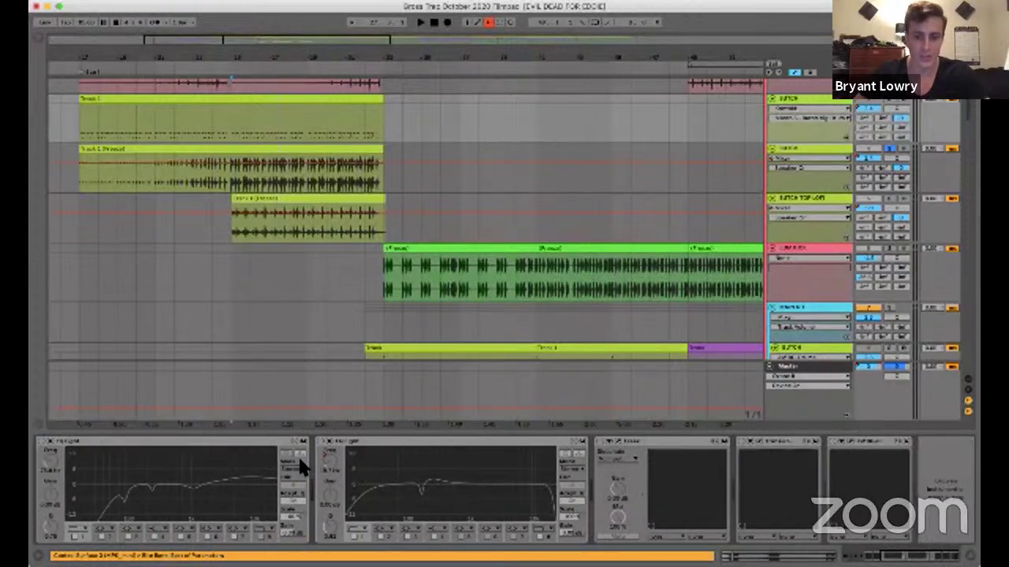
pyautogui.click(650, 442)
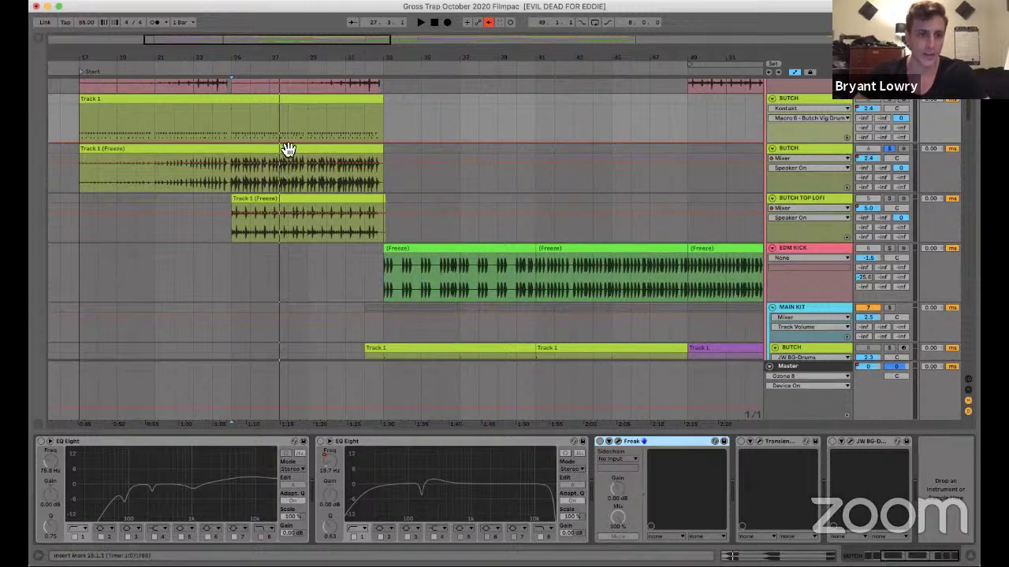
# Audition the soloed frozen BUTCH from bar 25 again, and the BUTCH TOP LOFI clip soloed from the same bar.
pyautogui.click(234, 183)
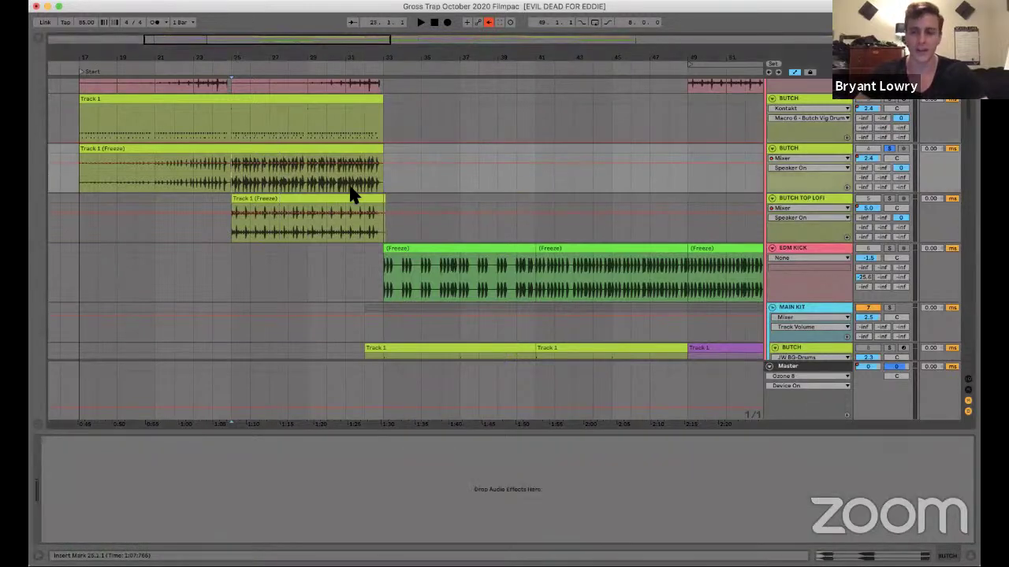
pyautogui.press('space')
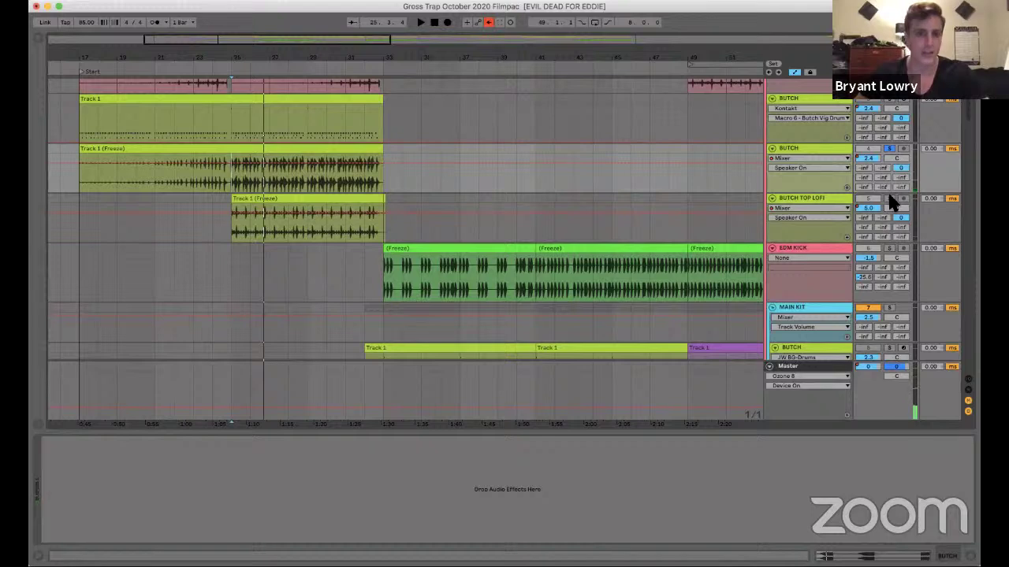
pyautogui.click(280, 202)
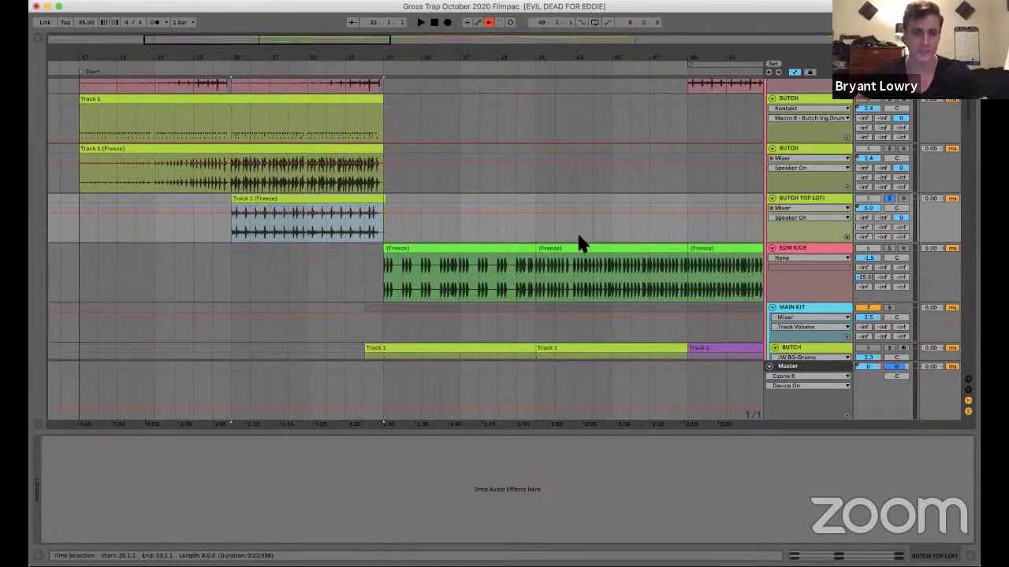
pyautogui.press('space')
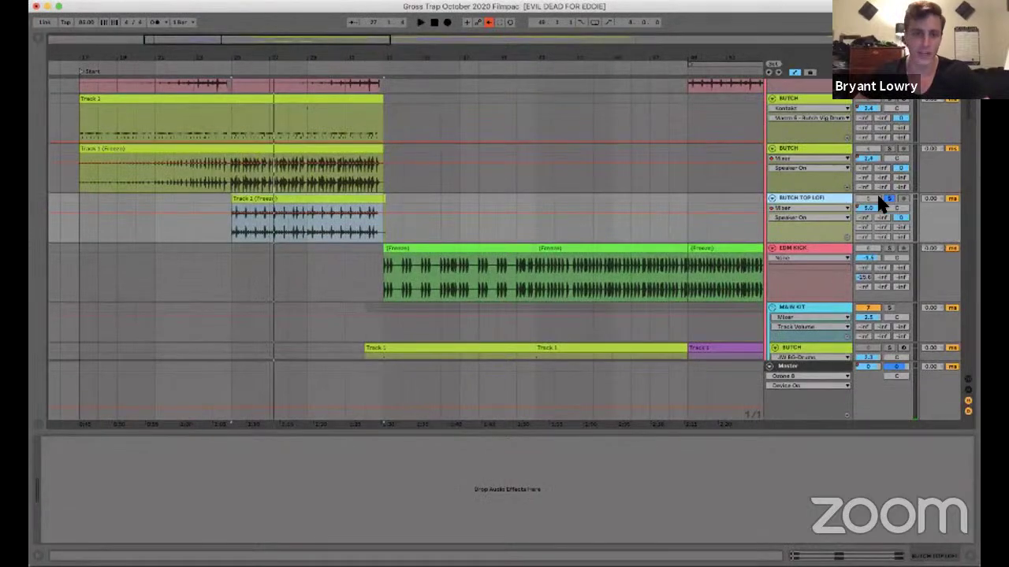
# Clear the solo and play the full intro mix from bar 24.
pyautogui.press('Left')
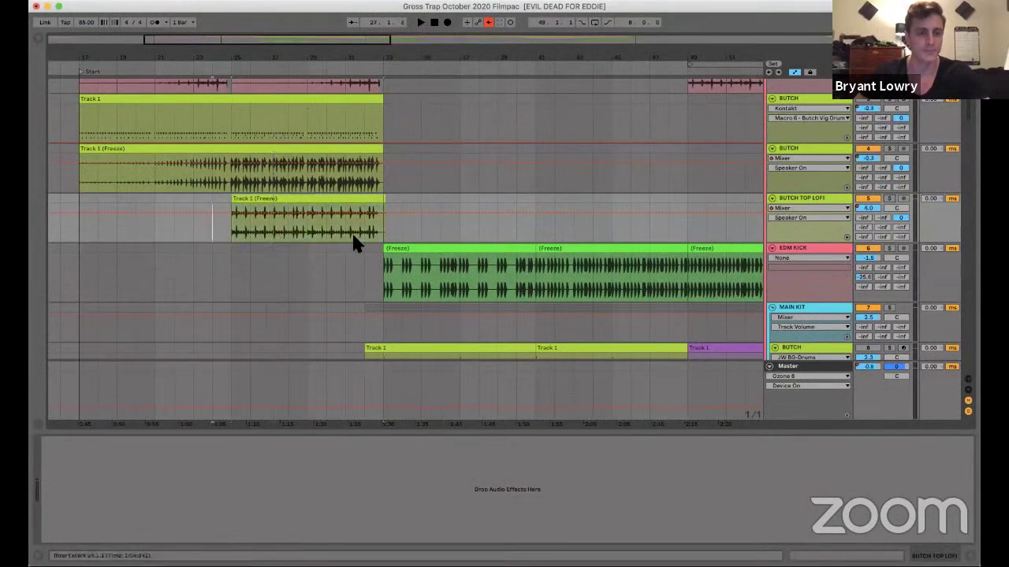
pyautogui.press('space')
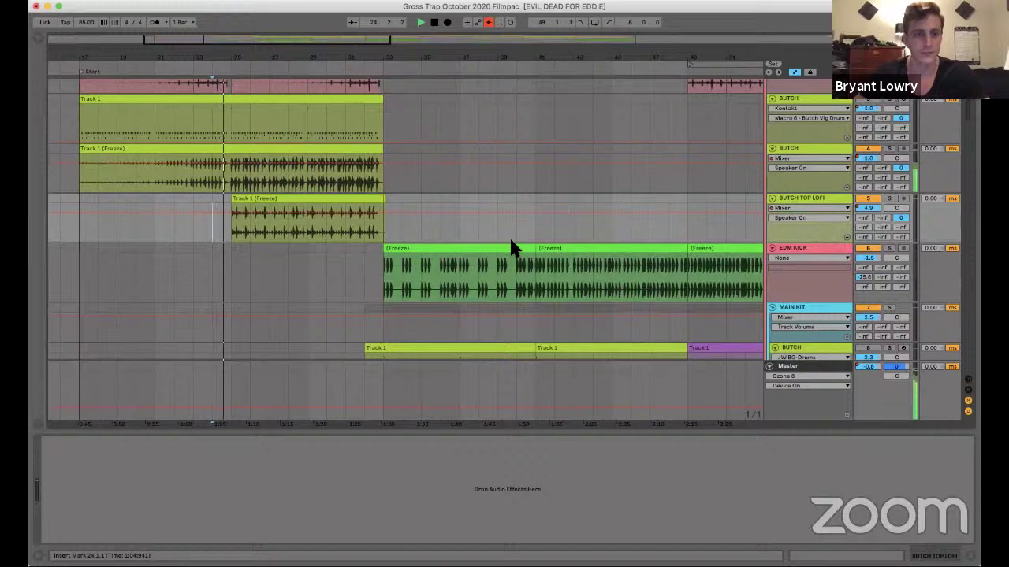
pyautogui.scroll(3, 509, 246)
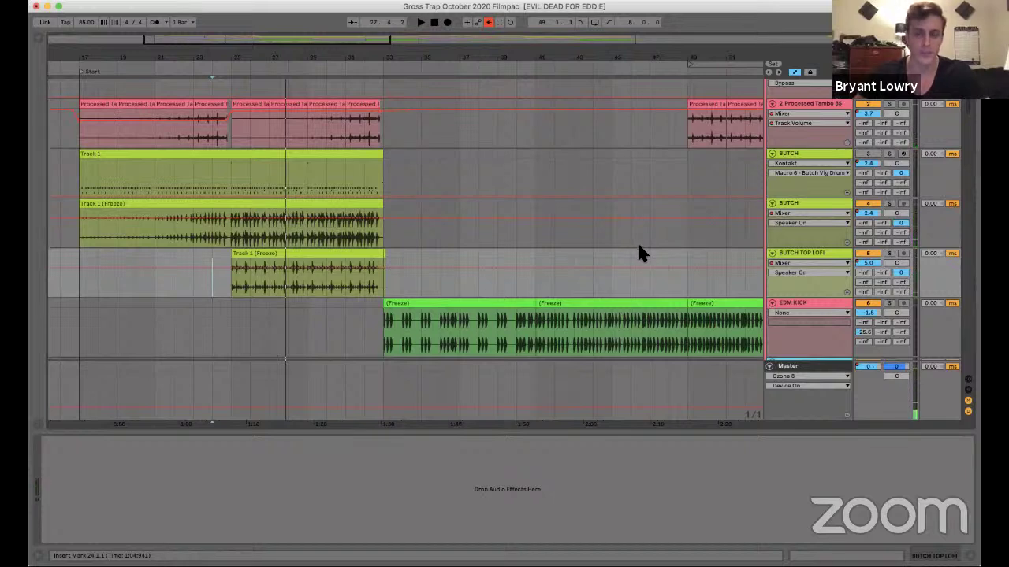
pyautogui.scroll(-1, 639, 249)
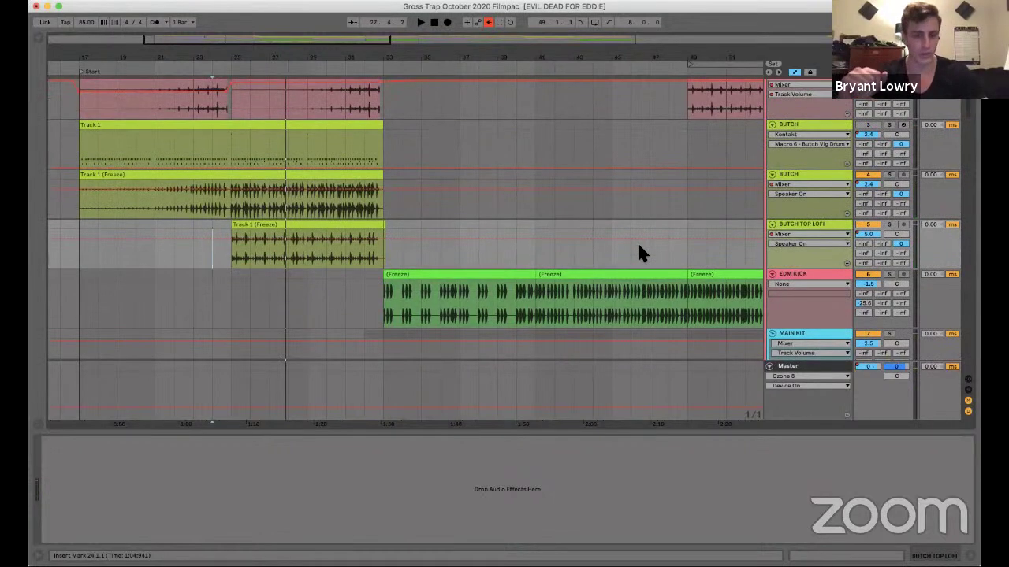
# Audition the Glitch with FREAK track soloed from bar 33, switching the solo to the frozen Hats Bounce during playback.
pyautogui.click(365, 260)
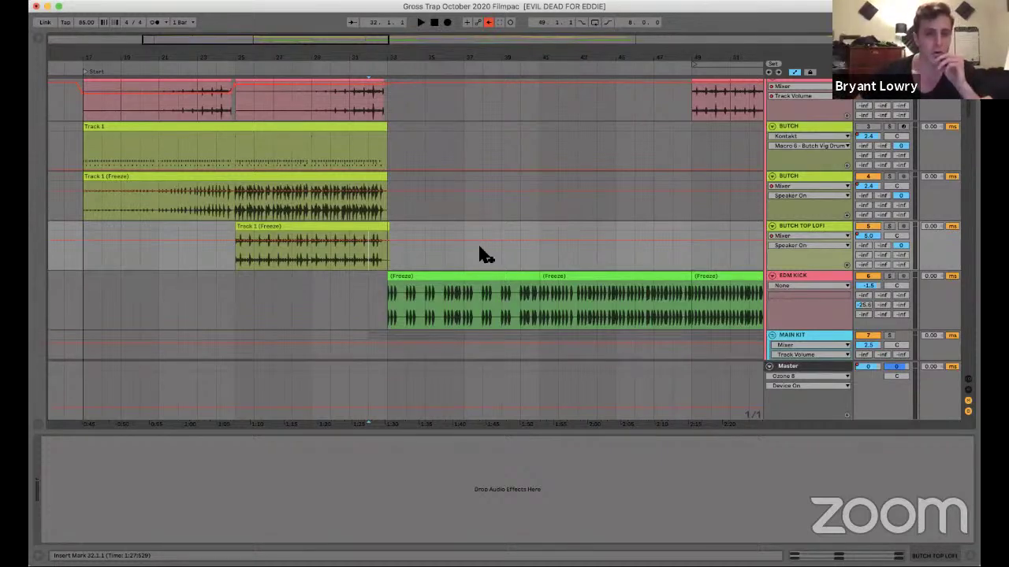
pyautogui.scroll(-10, 480, 246)
pyautogui.scroll(-5, 485, 225)
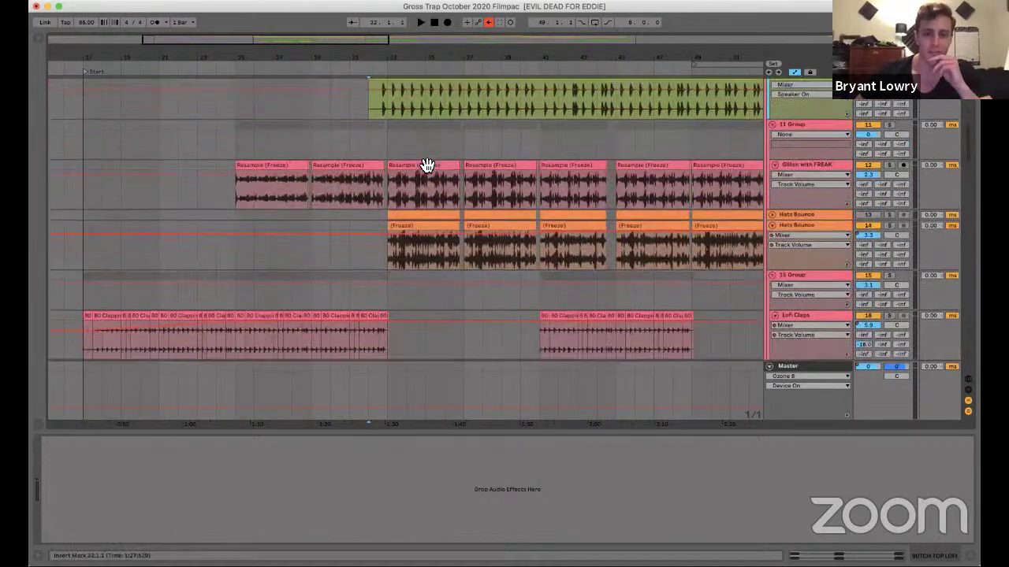
pyautogui.click(423, 169)
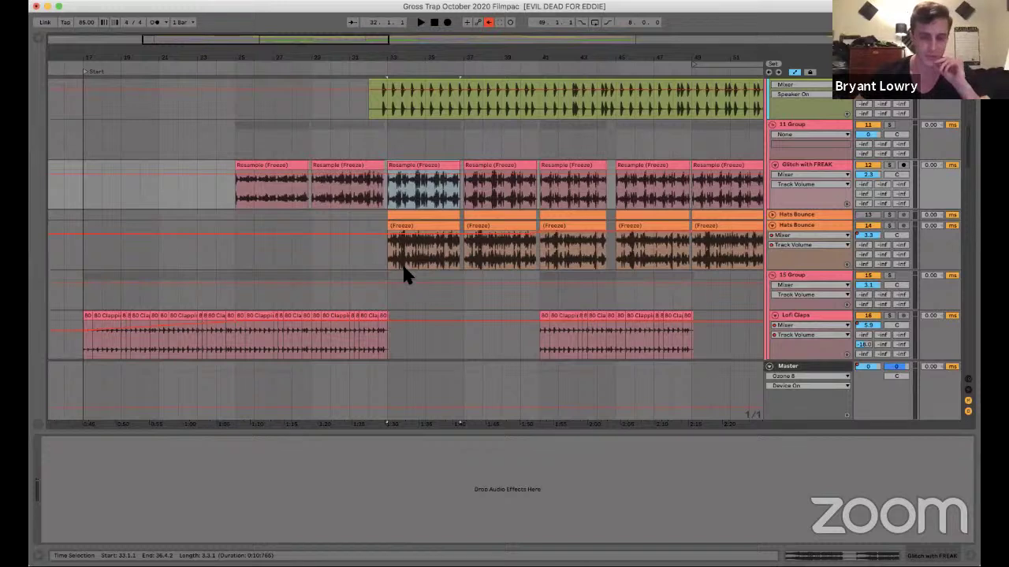
pyautogui.click(889, 165)
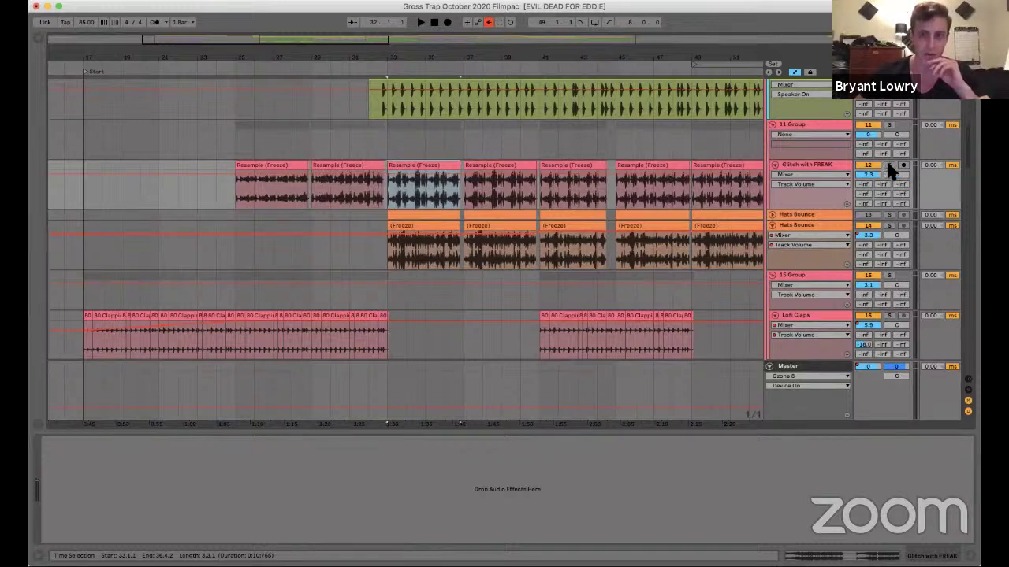
pyautogui.press('space')
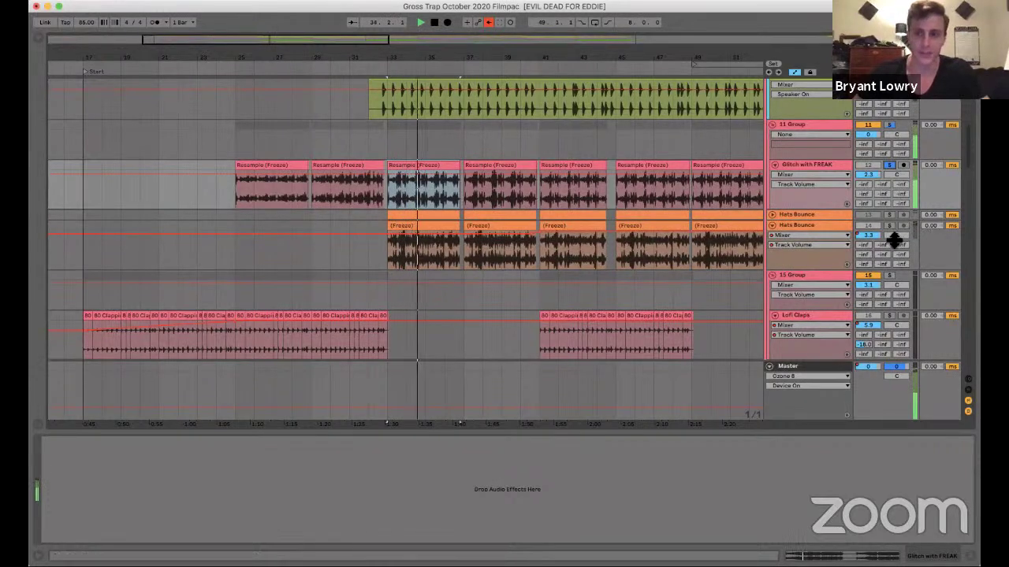
pyautogui.click(889, 226)
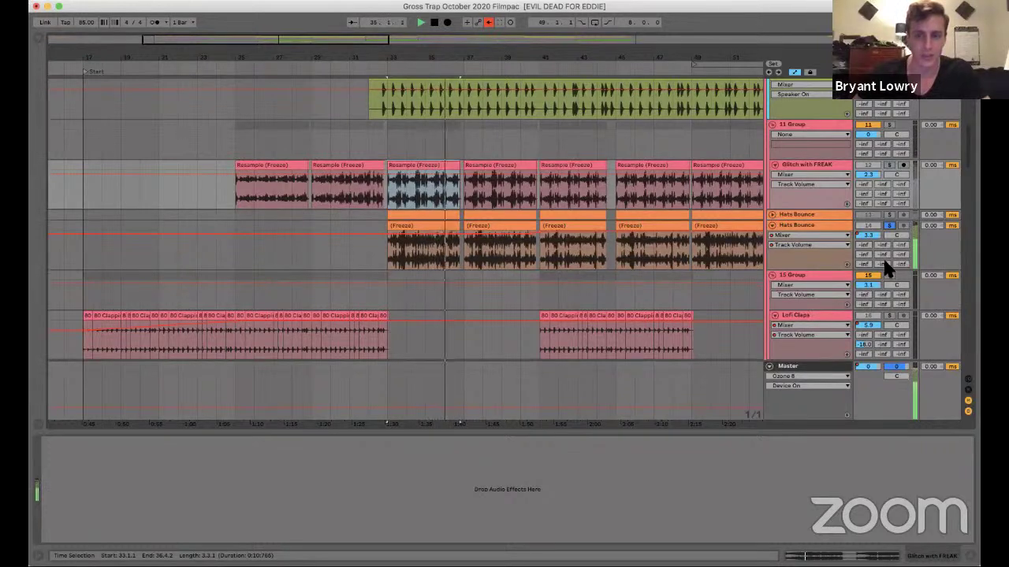
pyautogui.click(889, 226)
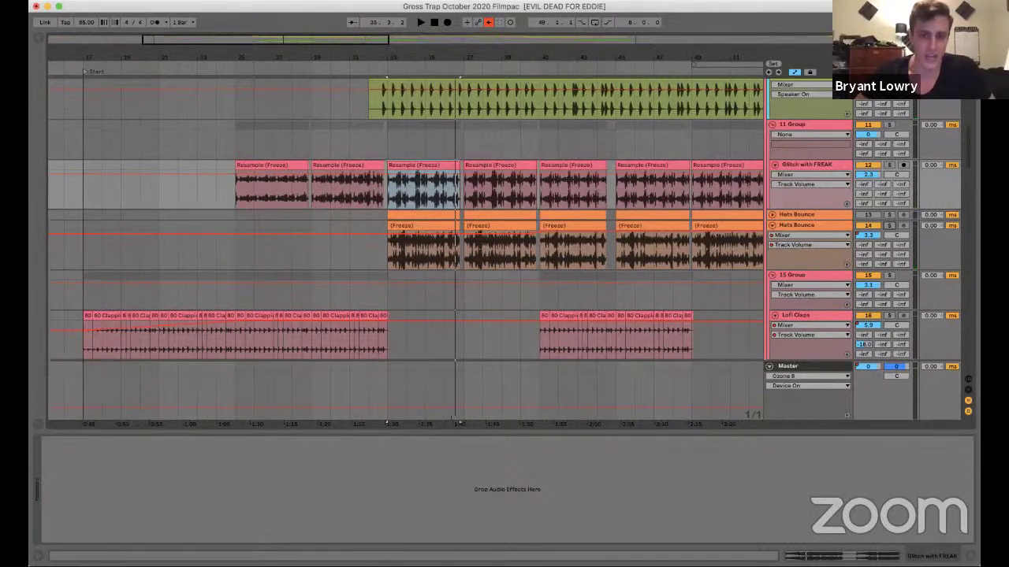
# Select the frozen Hats Bounce clip at bar 45, show the original Hats Bounce track's effects chain, and fold the frozen track.
pyautogui.moveTo(654, 55); pyautogui.dragTo(519, 39)
pyautogui.hscroll(1, 406, 237)
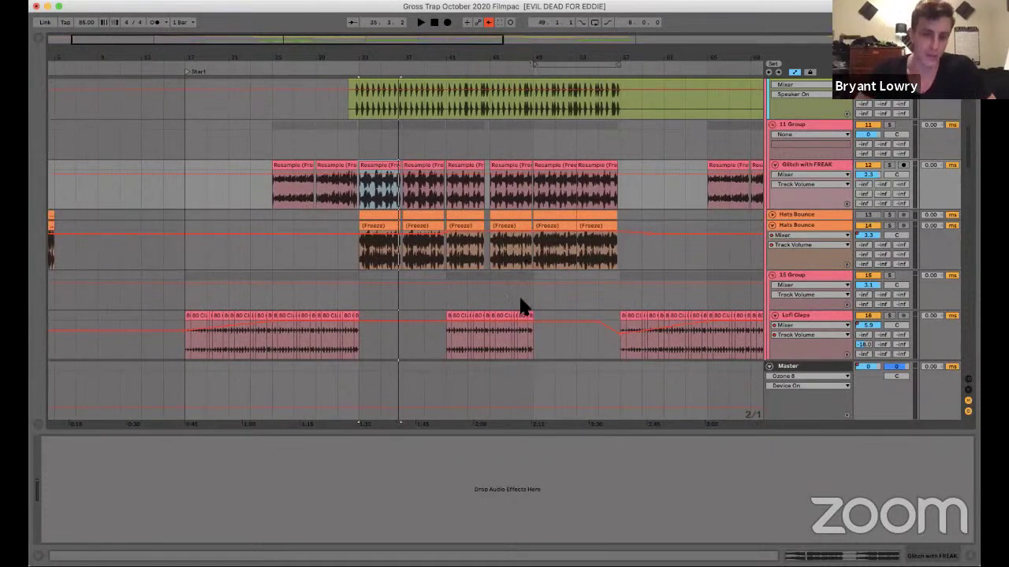
pyautogui.click(513, 226)
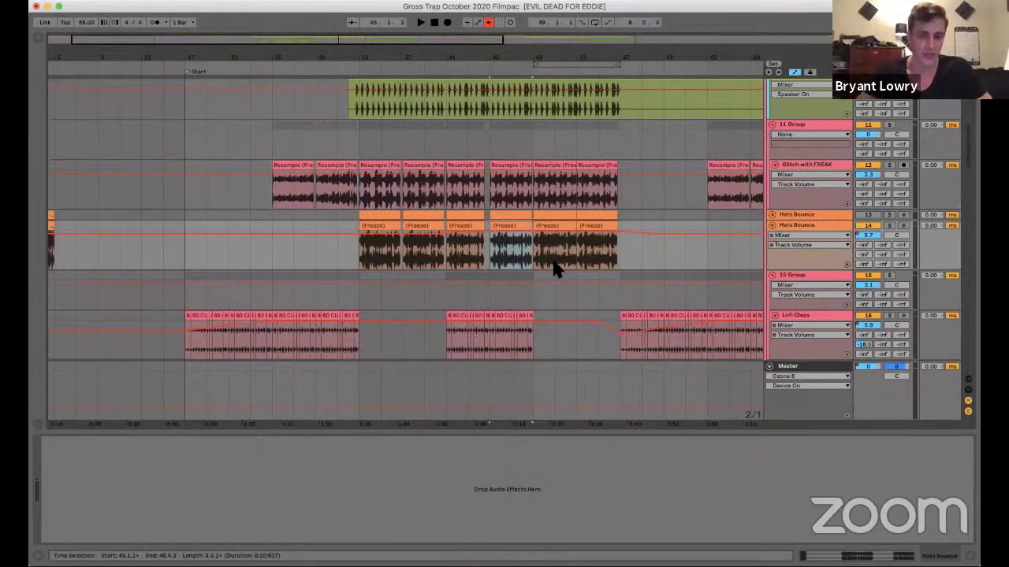
pyautogui.click(838, 225)
pyautogui.click(814, 215)
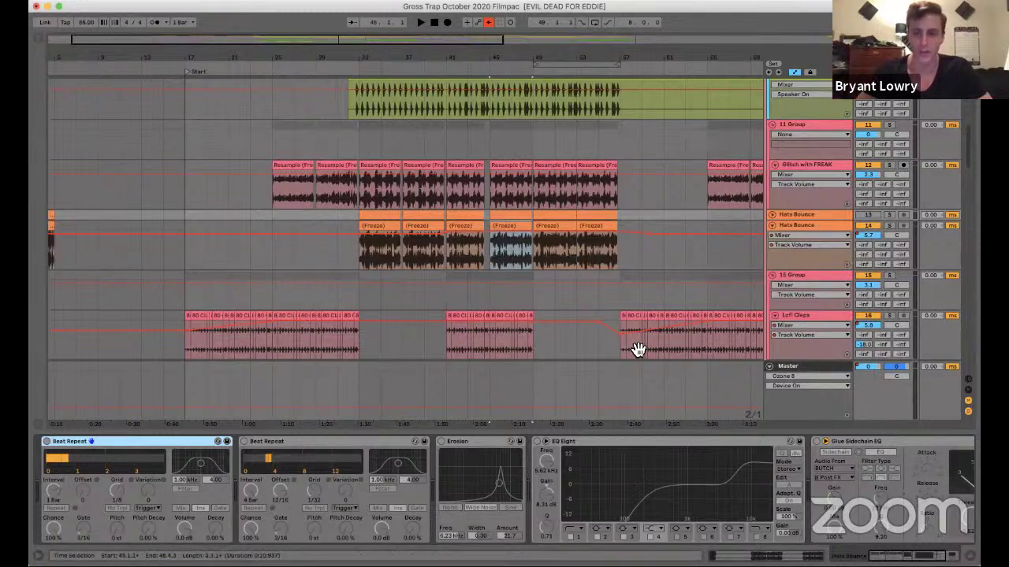
pyautogui.click(773, 226)
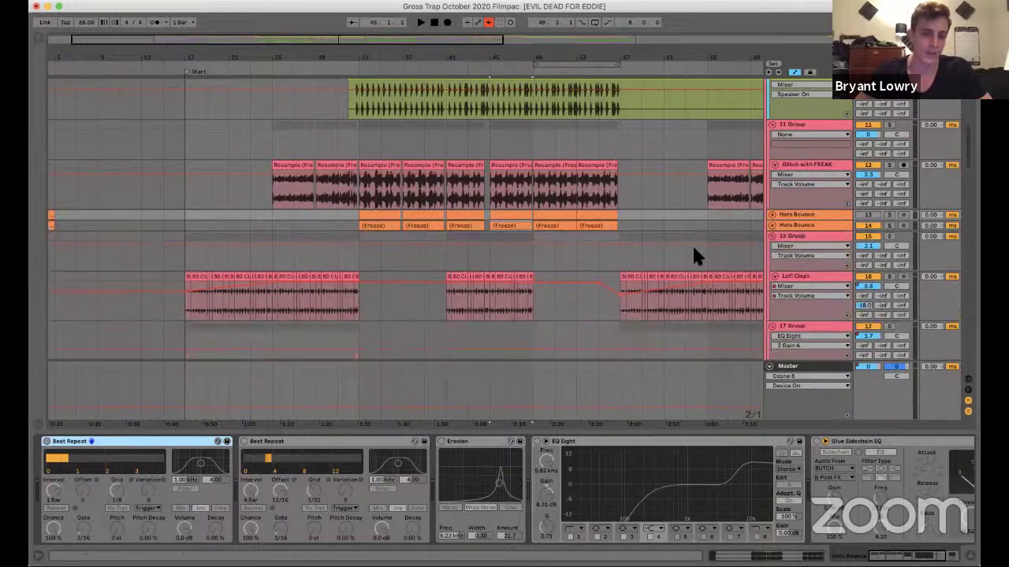
# Examine the Lofi Claps, Hard Phase Claps, TING TINGS and FX tracks, and compare them with the drum and glitch layers.
pyautogui.scroll(-3, 690, 250)
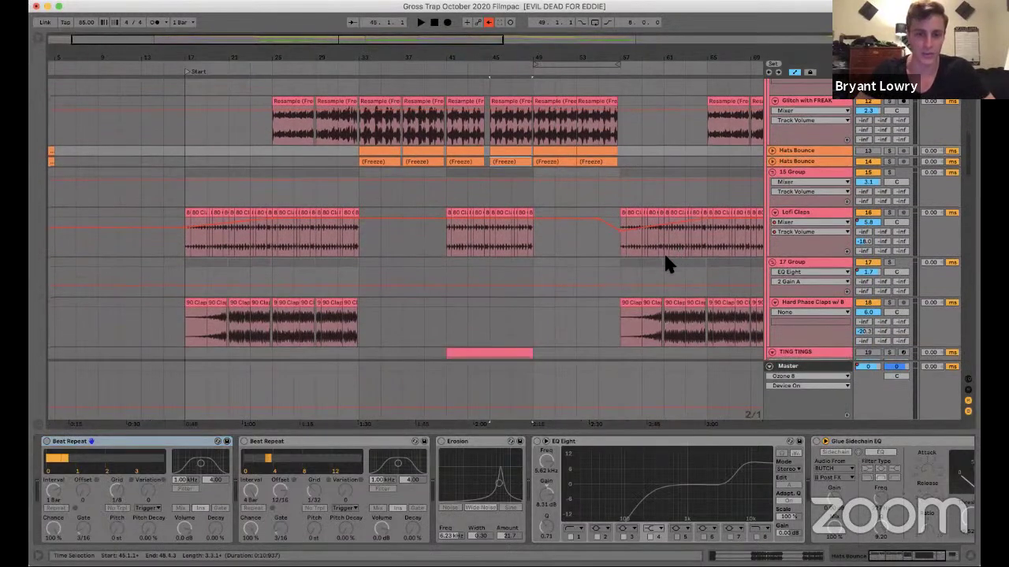
pyautogui.scroll(-3, 666, 263)
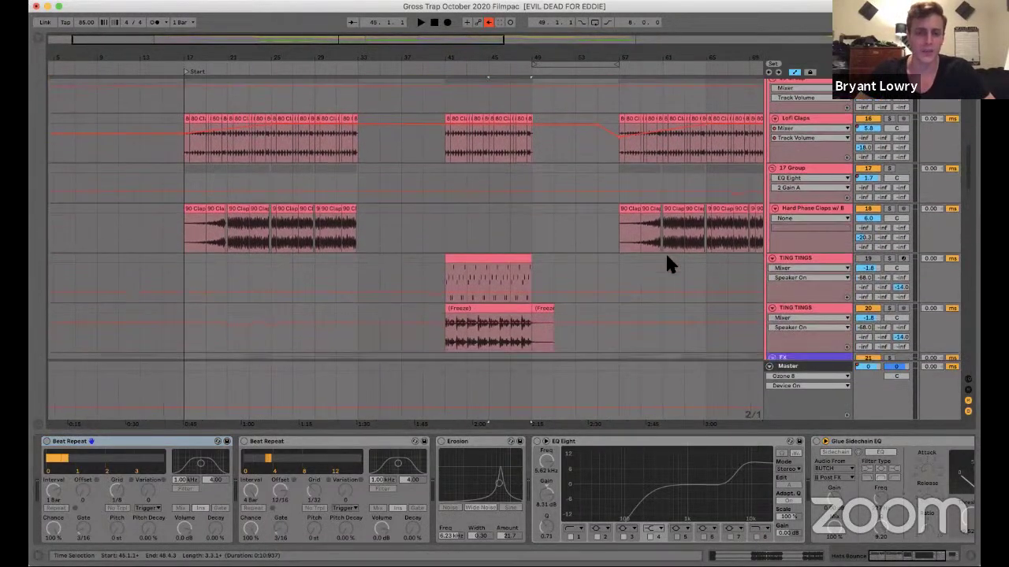
pyautogui.hscroll(5, 665, 251)
pyautogui.scroll(-2, 503, 226)
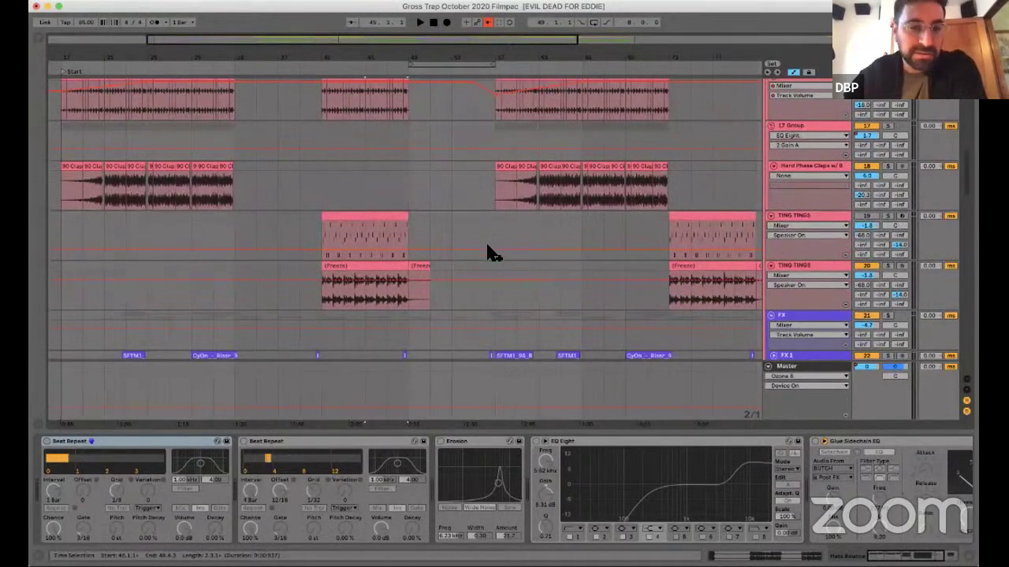
pyautogui.scroll(10, 466, 245)
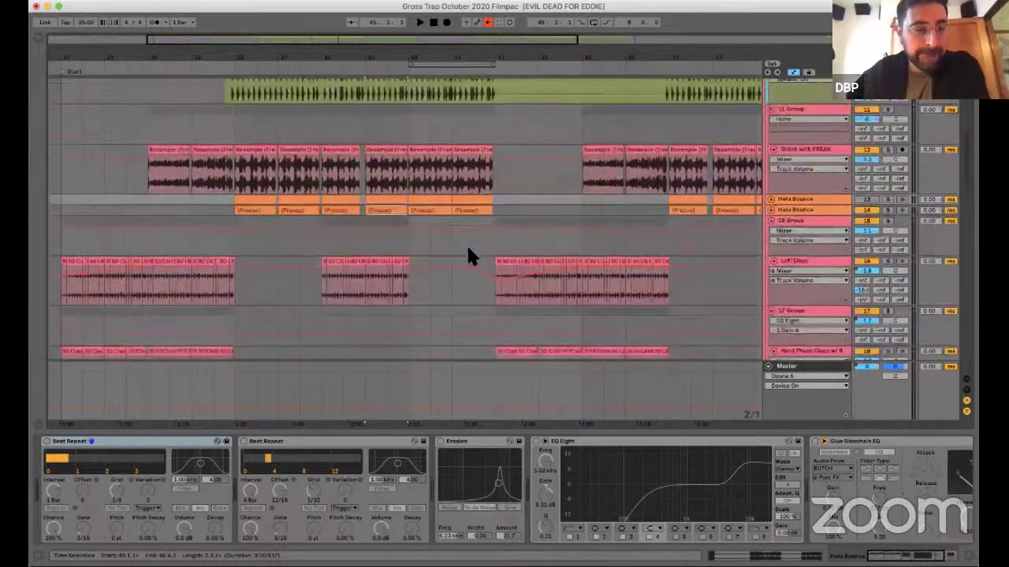
pyautogui.hscroll(-3, 467, 256)
pyautogui.scroll(3, 710, 225)
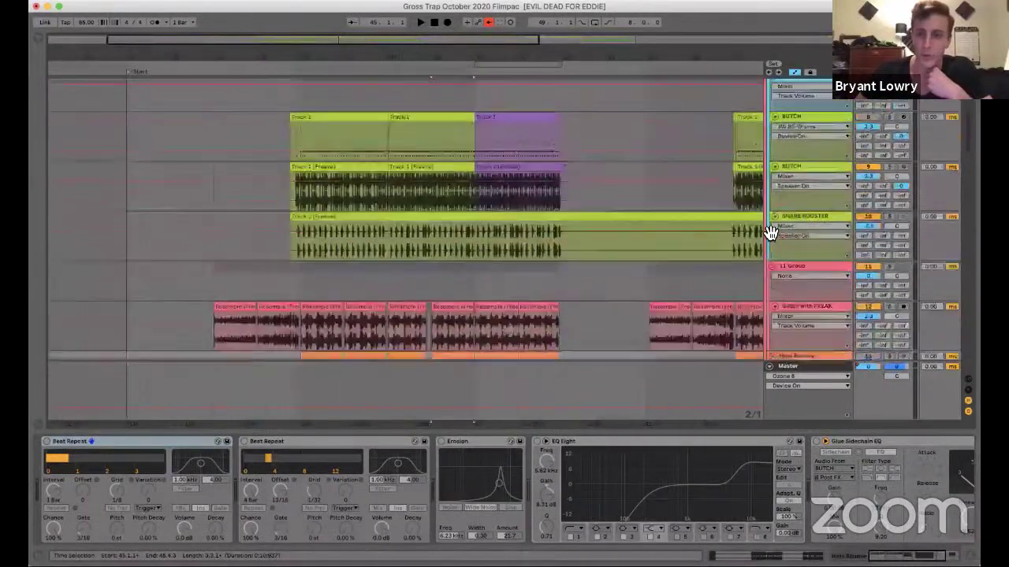
pyautogui.scroll(-5, 793, 238)
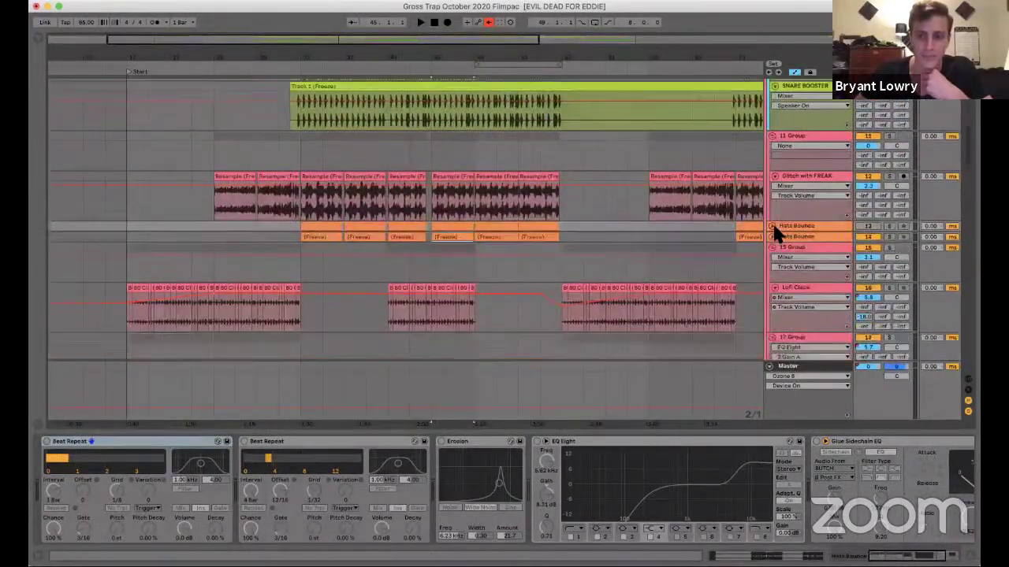
# Unfold both Hats Bounce tracks and solo the original, unfrozen one.
pyautogui.click(773, 233)
pyautogui.click(771, 226)
pyautogui.click(772, 237)
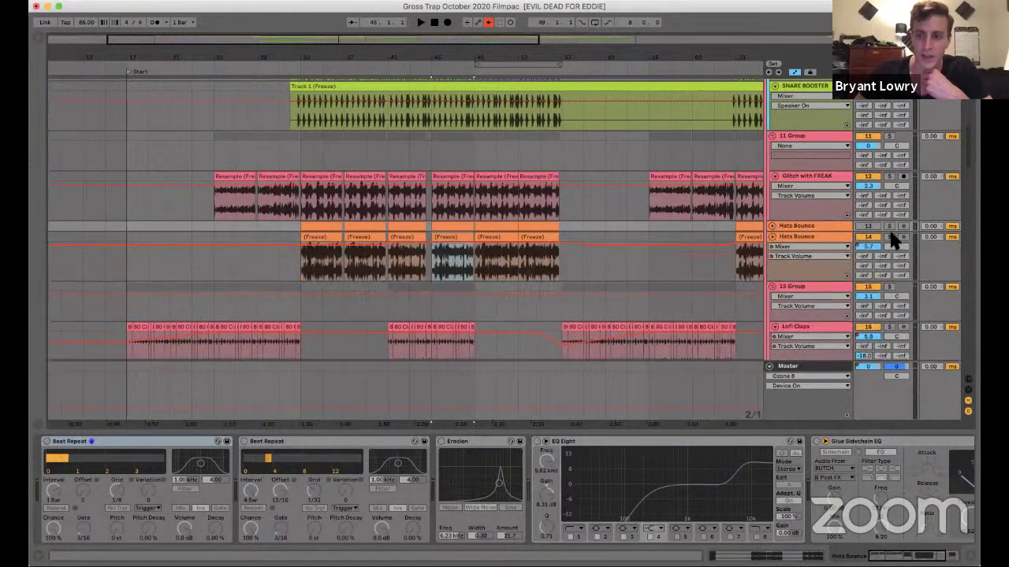
pyautogui.click(772, 226)
pyautogui.click(717, 260)
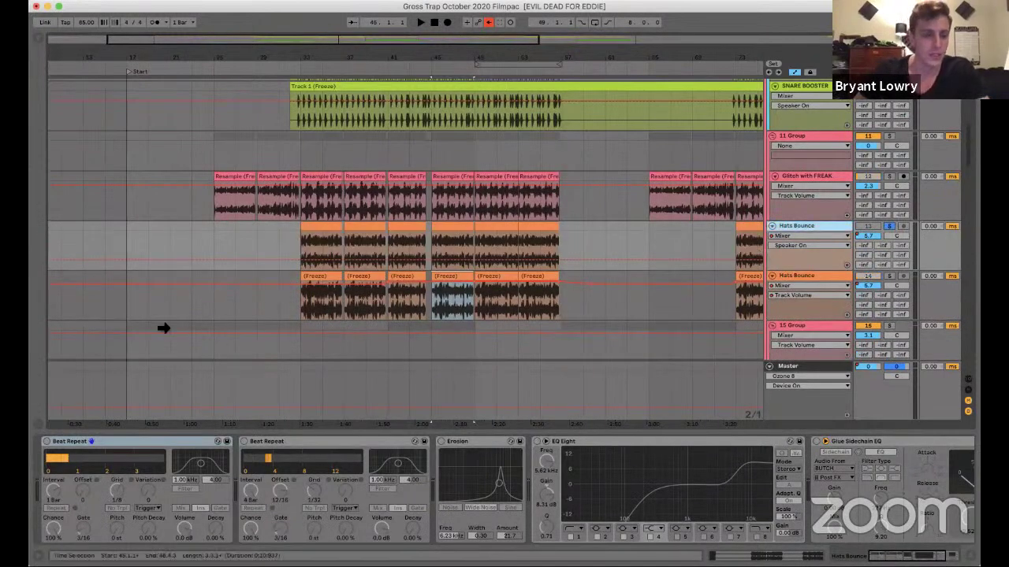
# Loop and play the original Hats Bounce clip at bar 33, switch on its Beat Repeats, and show the second one's Variation automation.
pyautogui.click(324, 232)
pyautogui.hotkey('ctrl', 'l')
pyautogui.press('space')
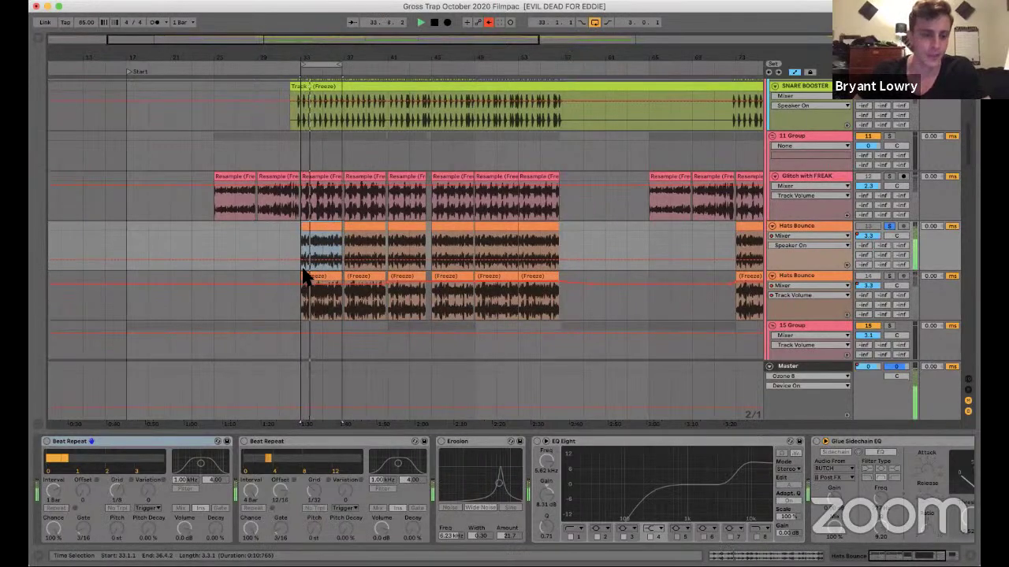
pyautogui.click(46, 442)
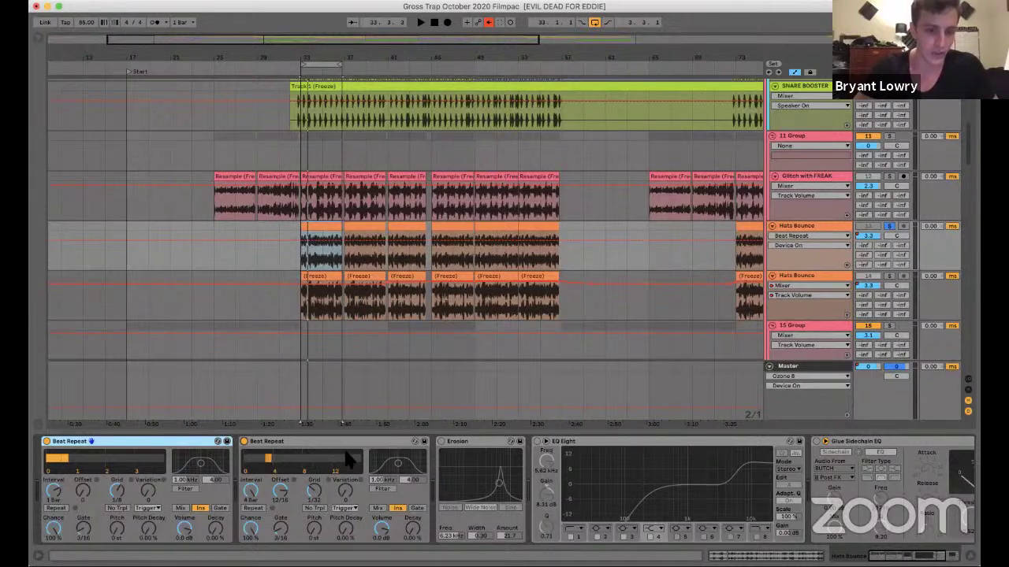
pyautogui.press('space')
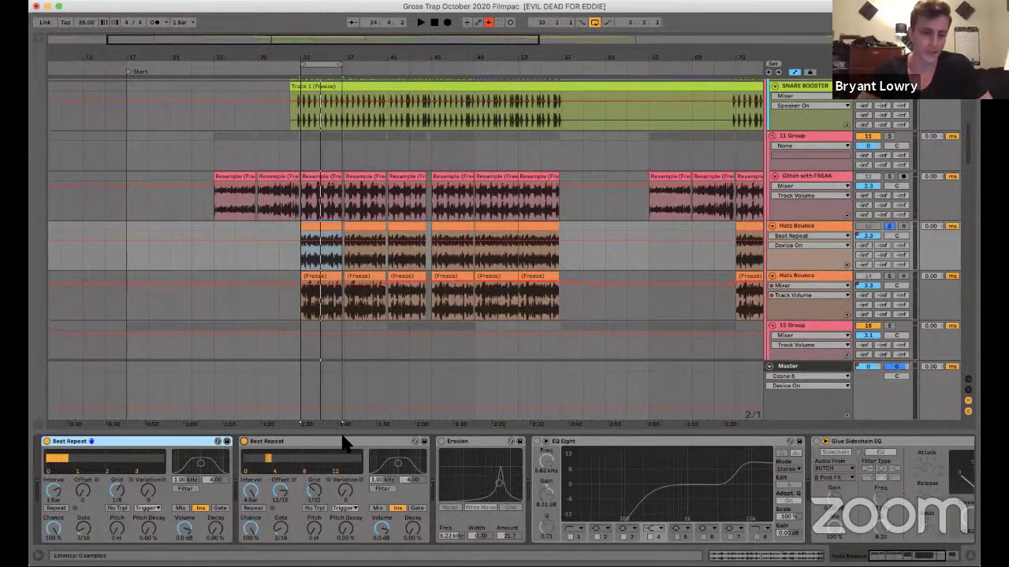
pyautogui.click(344, 491)
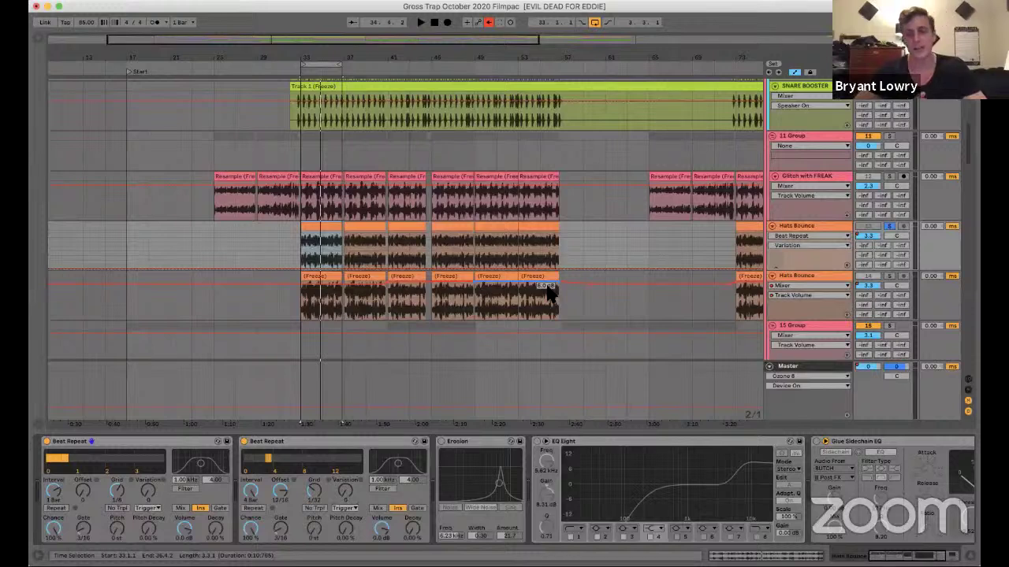
# Insert an empty audio track beneath the original Hats Bounce track and undo the insertion.
pyautogui.click(819, 226)
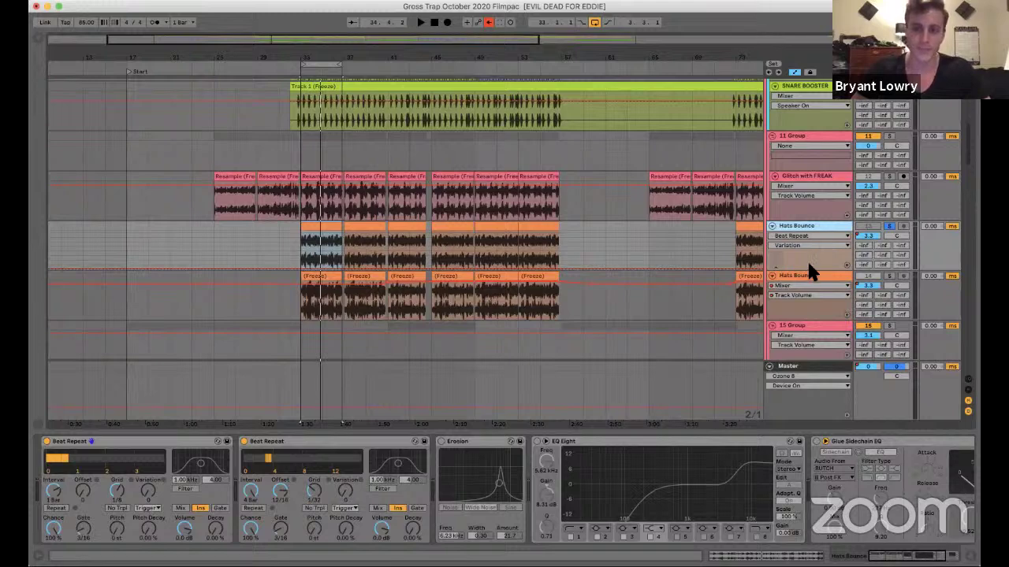
pyautogui.press('super+t')
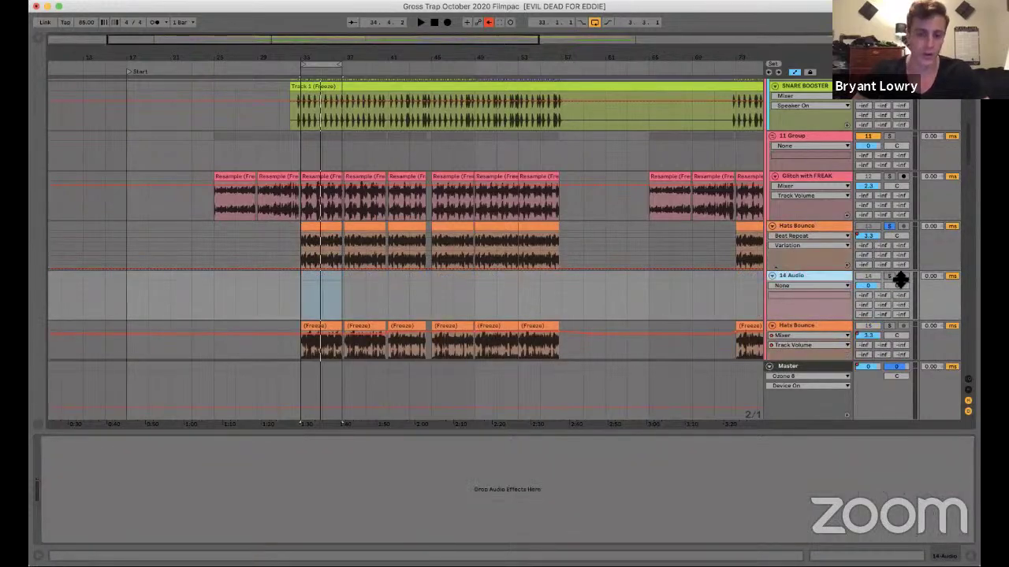
pyautogui.click(331, 229)
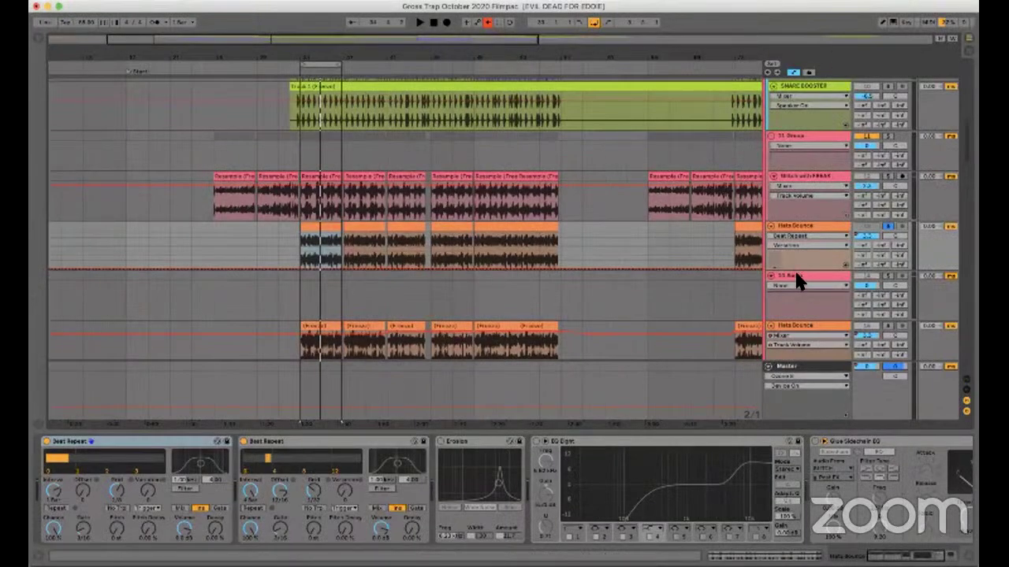
pyautogui.click(796, 275)
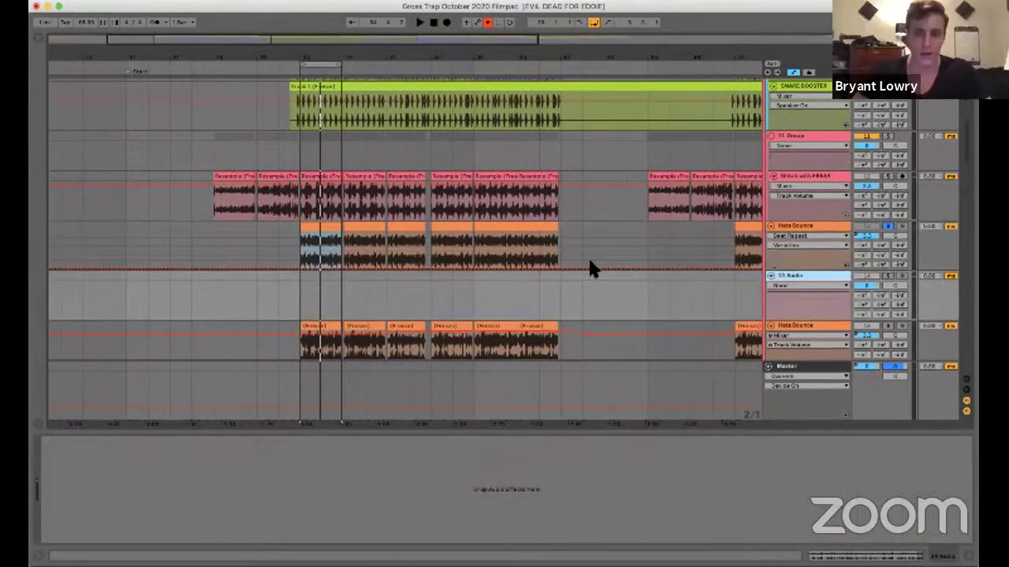
pyautogui.hotkey('ctrl', 'z')
# Select the original TING TINGS clip at bar 41 and audition the frozen TING TINGS track soloed from there.
pyautogui.press('-')
pyautogui.press('-')
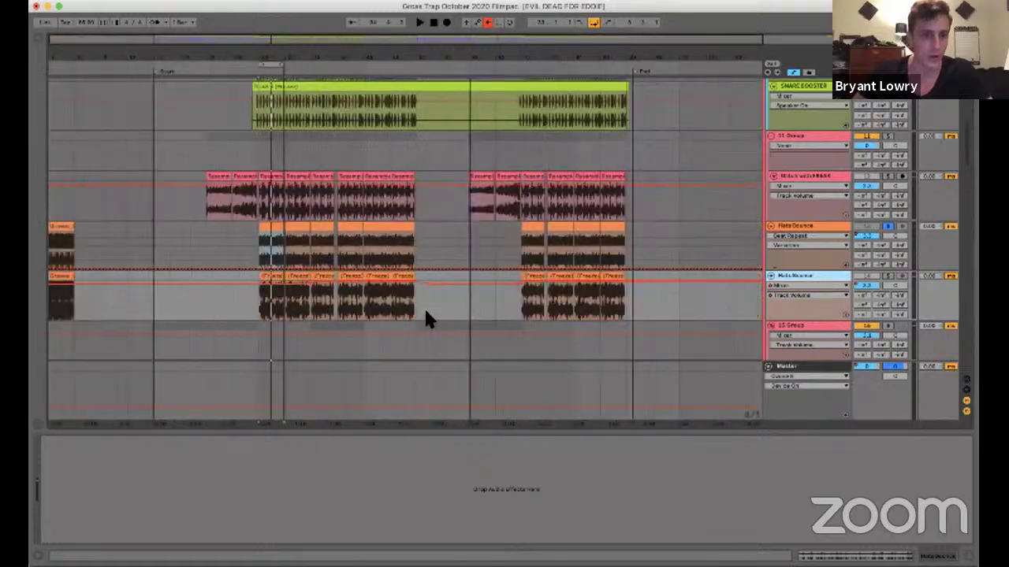
pyautogui.scroll(-10, 432, 310)
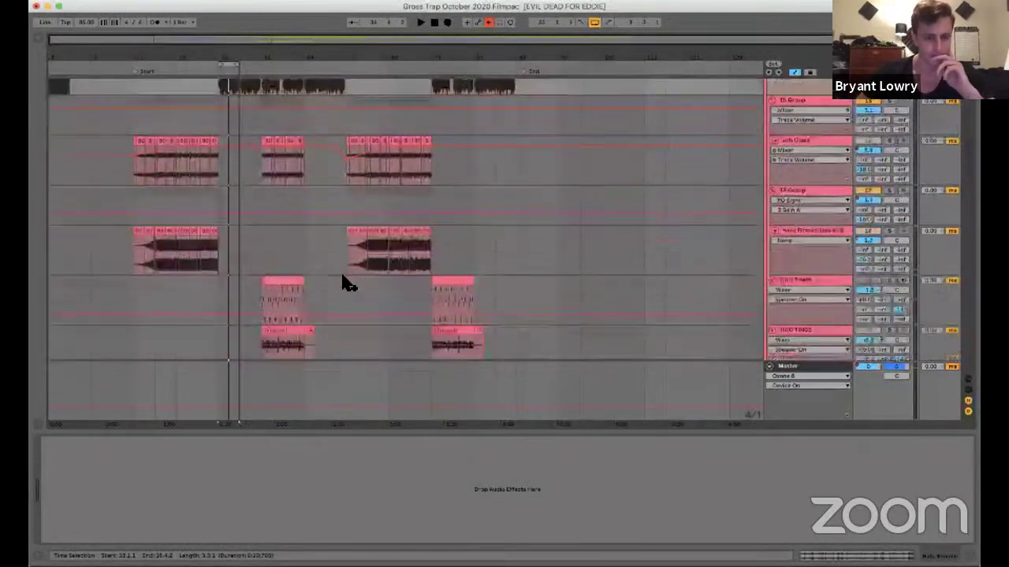
pyautogui.scroll(-1, 329, 213)
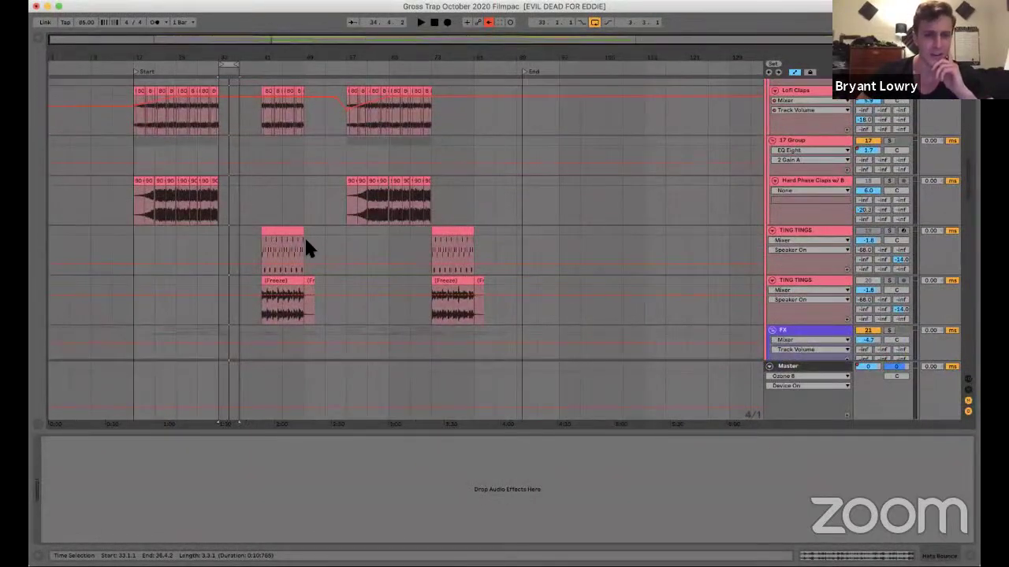
pyautogui.click(277, 231)
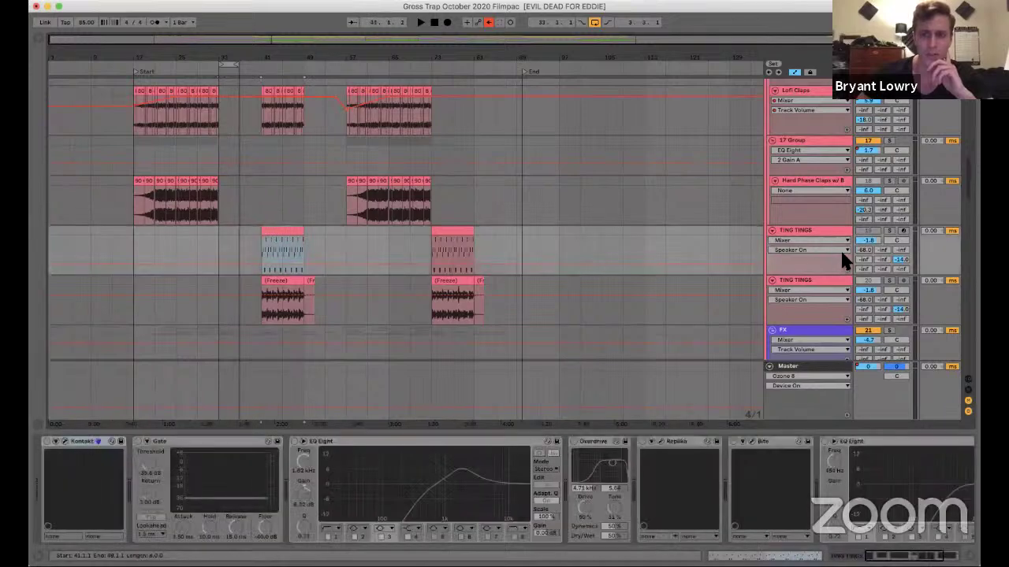
pyautogui.click(888, 282)
pyautogui.press('space')
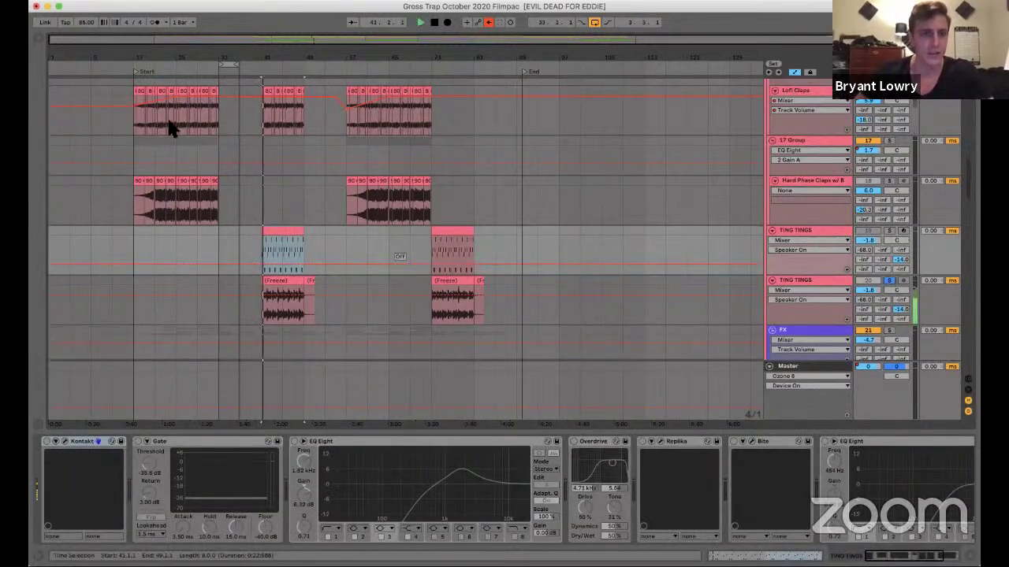
pyautogui.moveTo(141, 76); pyautogui.dragTo(141, 110)
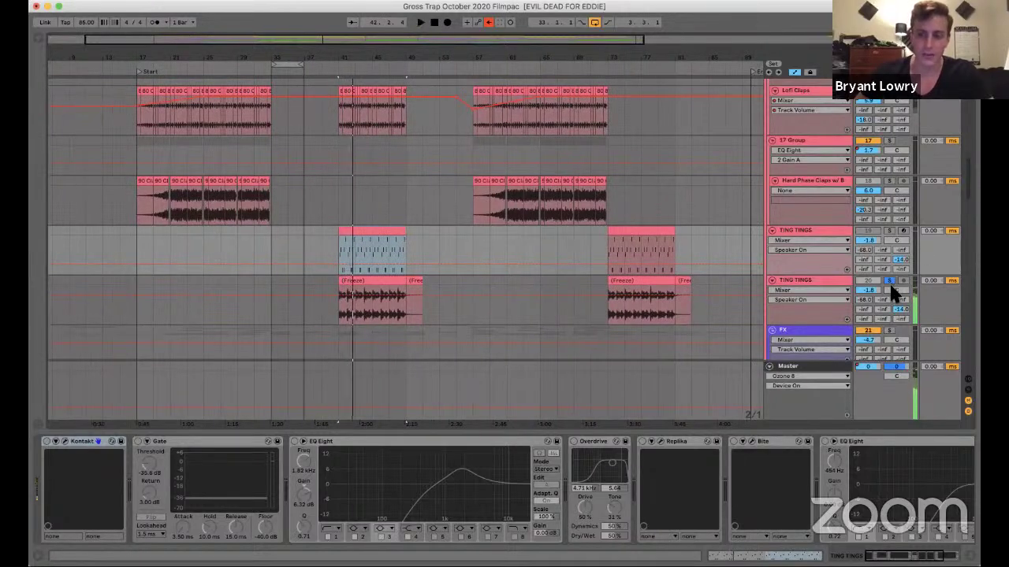
# Switch on Kontakt to inspect the original TING TINGS patch, switch it back off, and fold the track.
pyautogui.scroll(1, 725, 310)
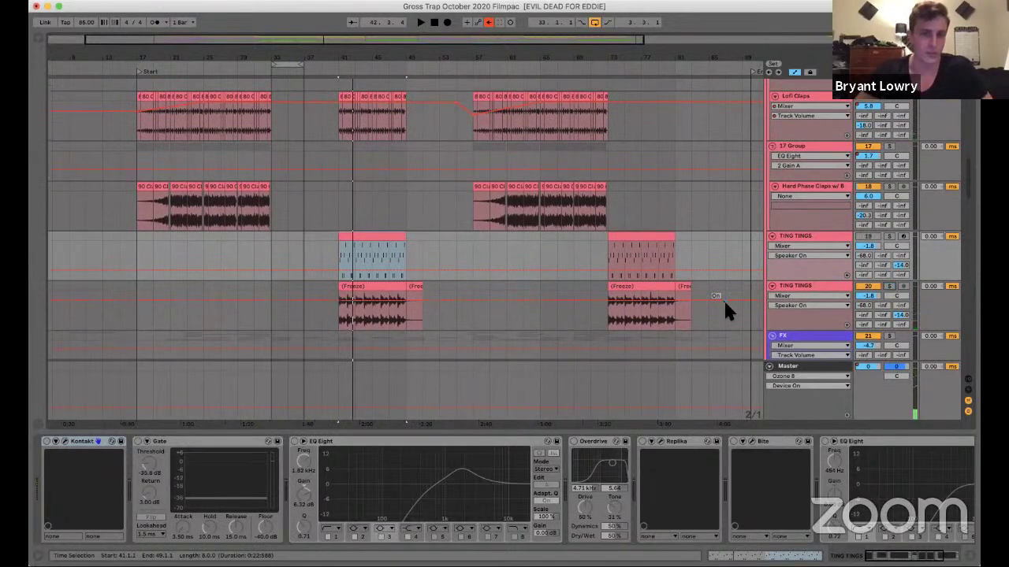
pyautogui.scroll(-2, 725, 307)
pyautogui.scroll(-1, 725, 303)
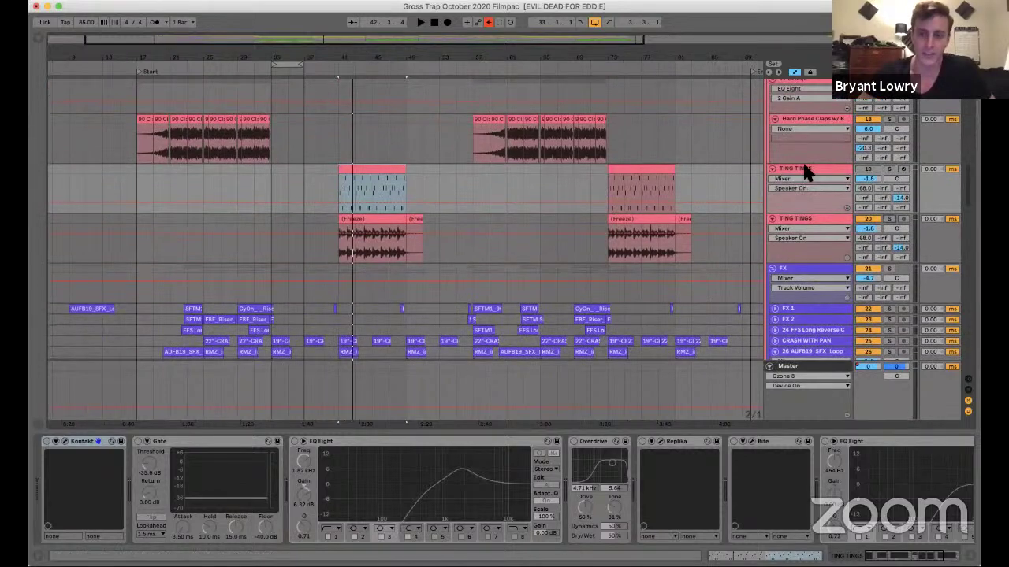
pyautogui.click(48, 441)
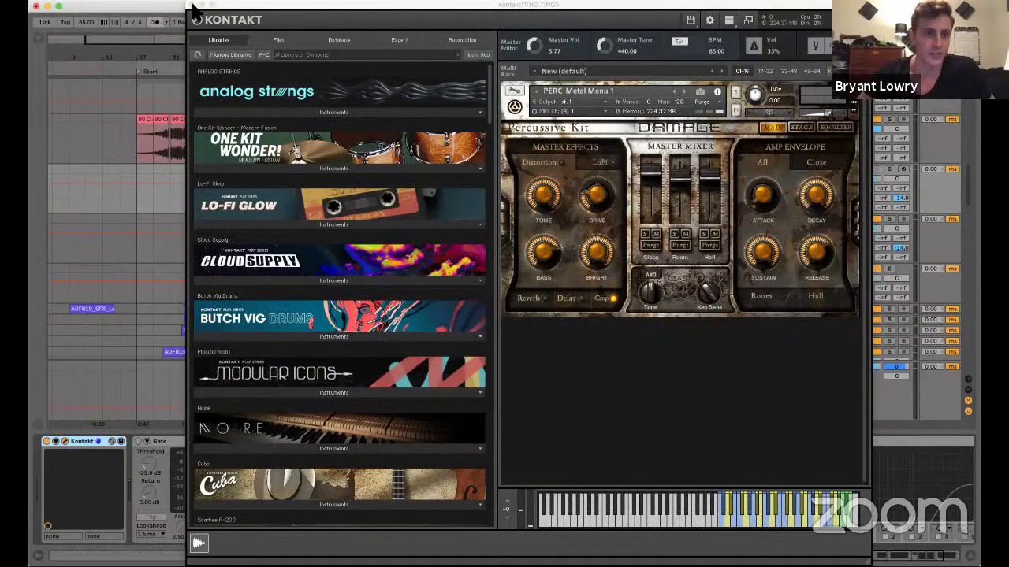
pyautogui.click(55, 442)
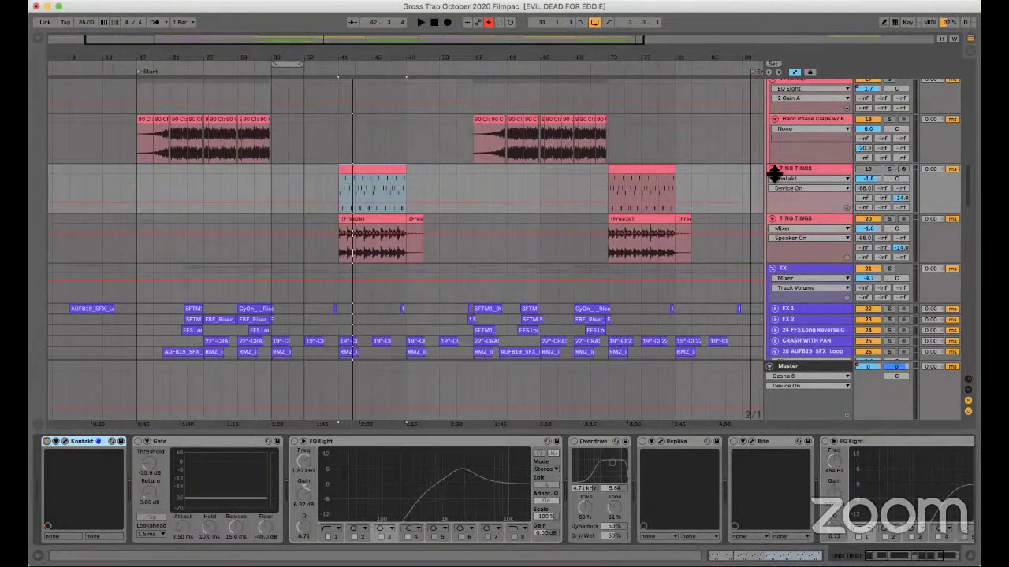
pyautogui.press('Left')
# Examine the FX group's riser, reverse, crash and loop layers, selecting the group and placing the insert marker at bar 65.
pyautogui.scroll(-3, 552, 213)
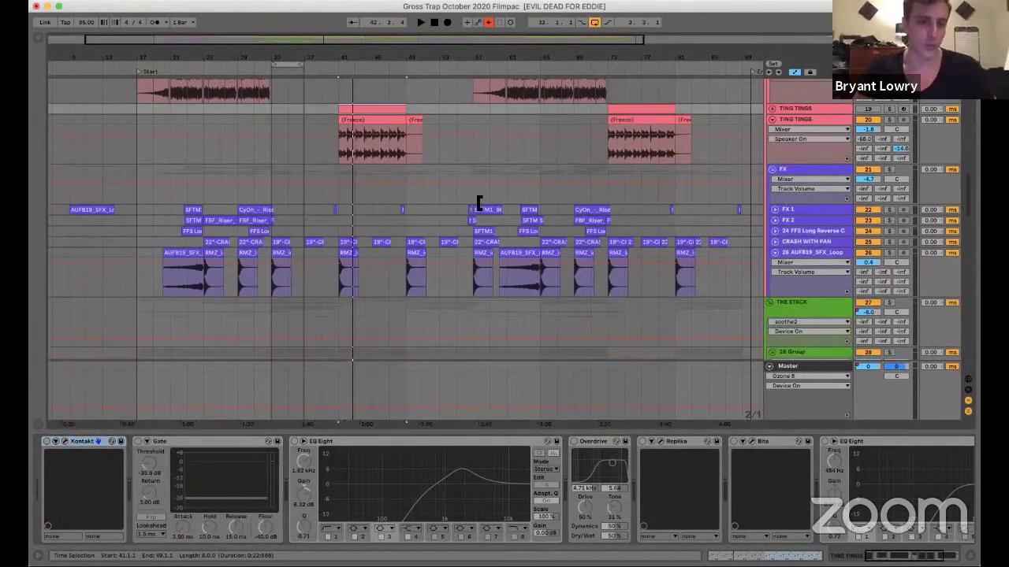
pyautogui.scroll(-1, 476, 205)
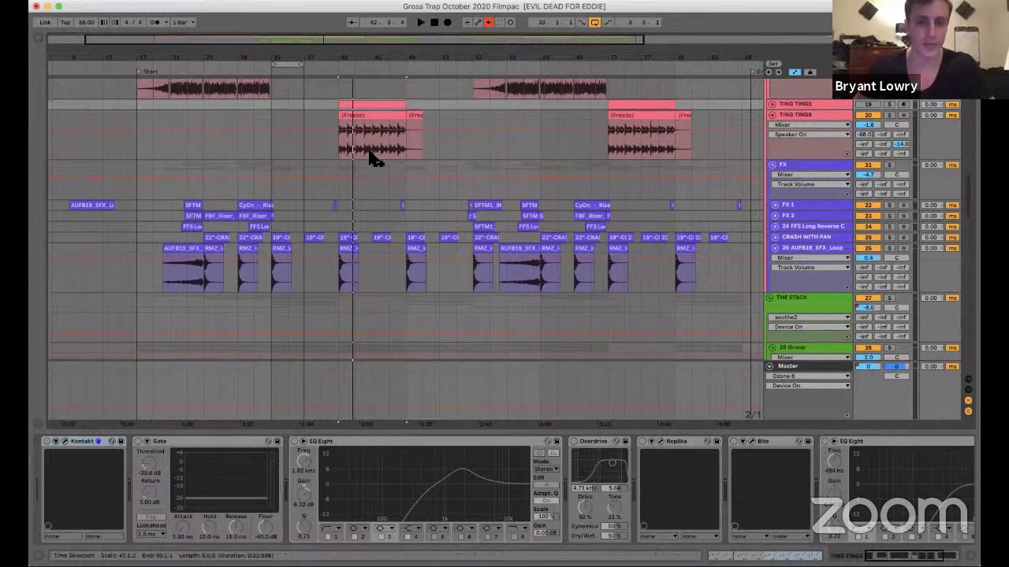
pyautogui.click(493, 174)
pyautogui.scroll(-4, 743, 169)
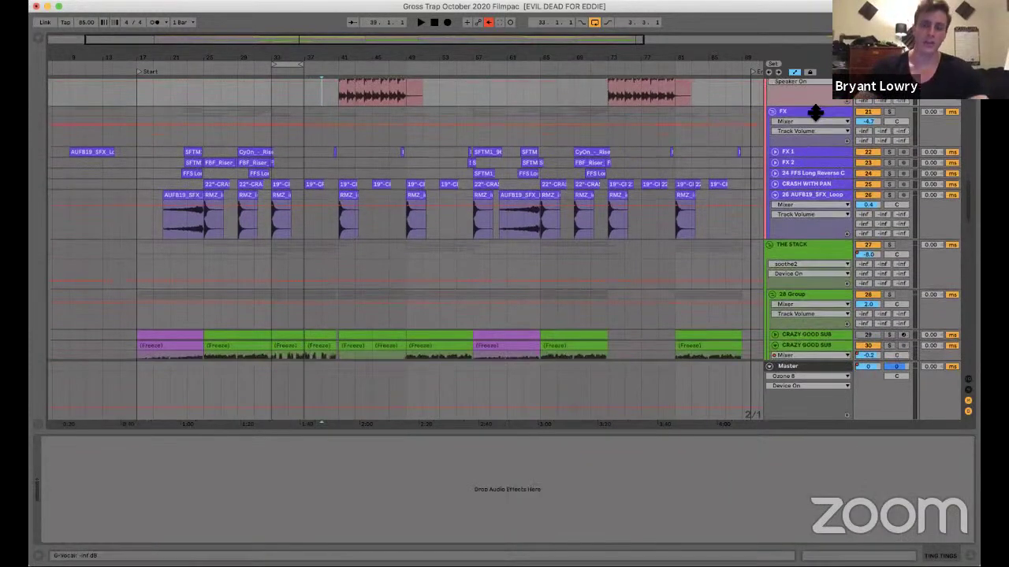
pyautogui.click(816, 111)
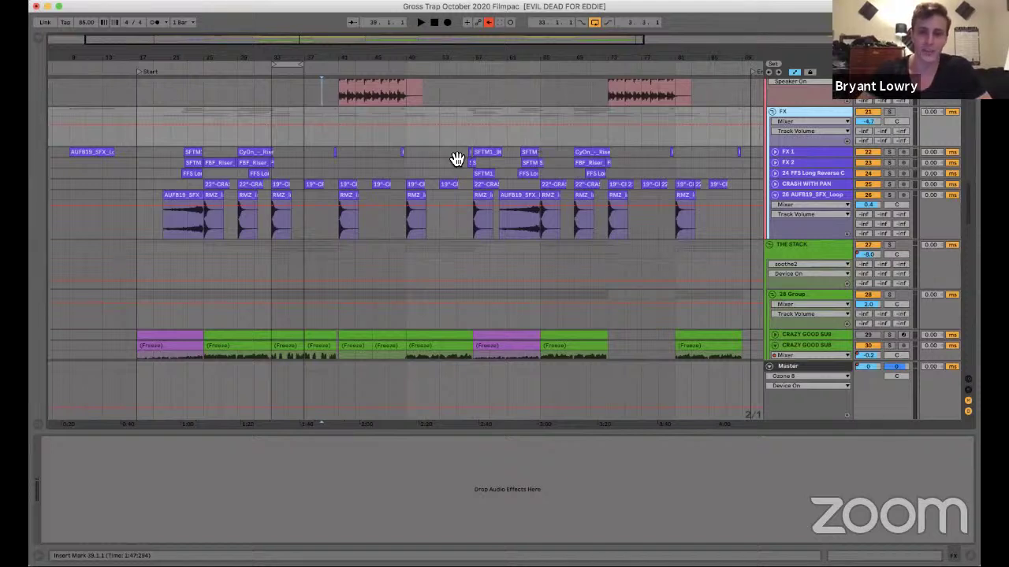
pyautogui.click(541, 140)
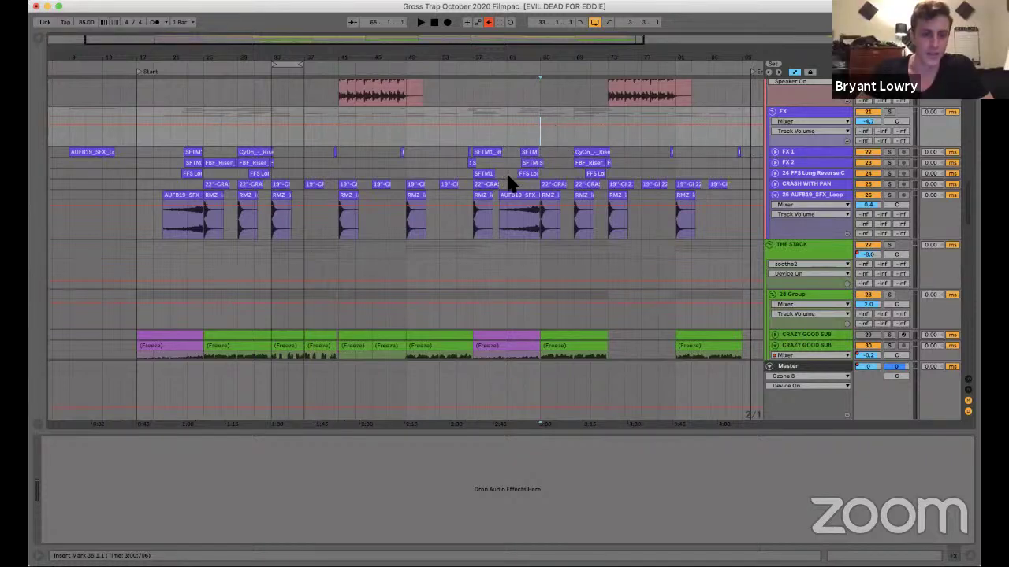
# Examine the bass layers in THE STACK and select the frozen CRAZY GOOD SUB clip at bar 49.
pyautogui.scroll(-5, 552, 189)
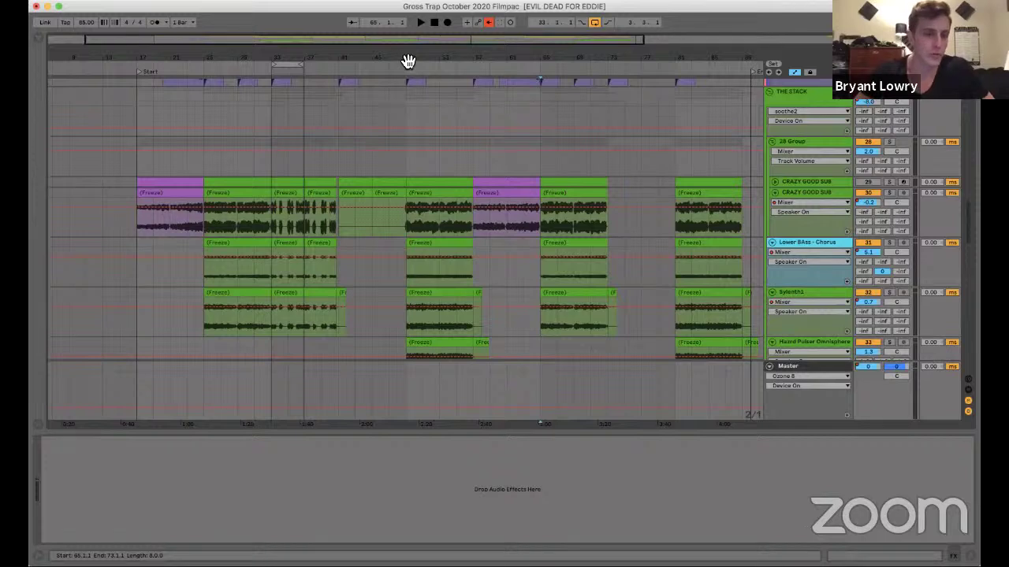
pyautogui.click(255, 200)
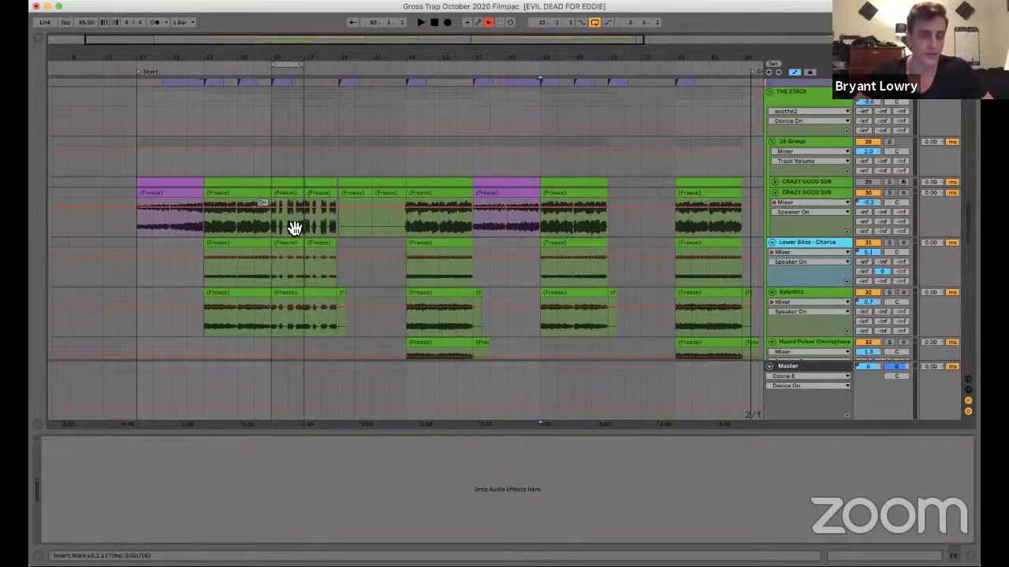
pyautogui.click(441, 199)
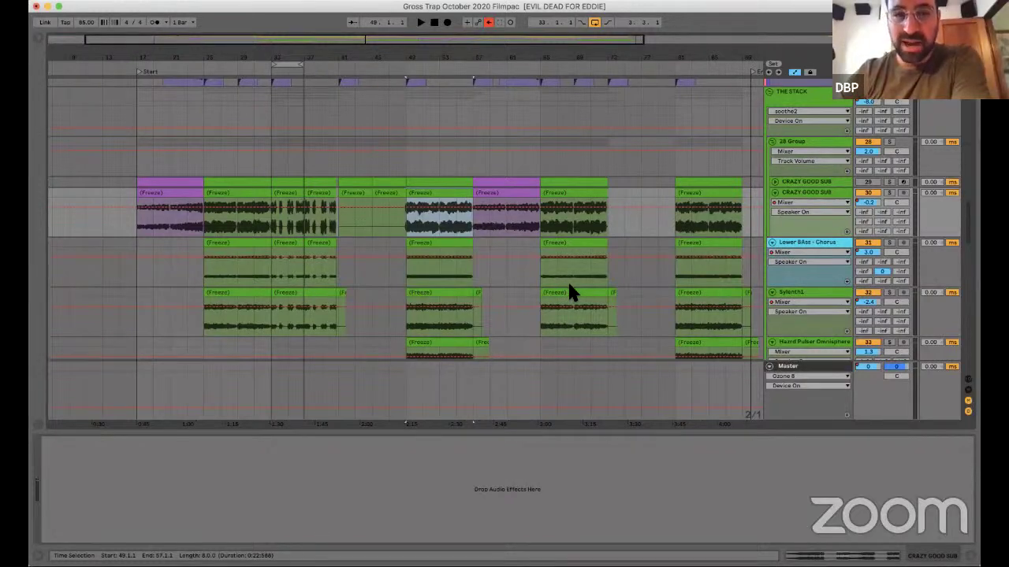
pyautogui.scroll(-5, 572, 289)
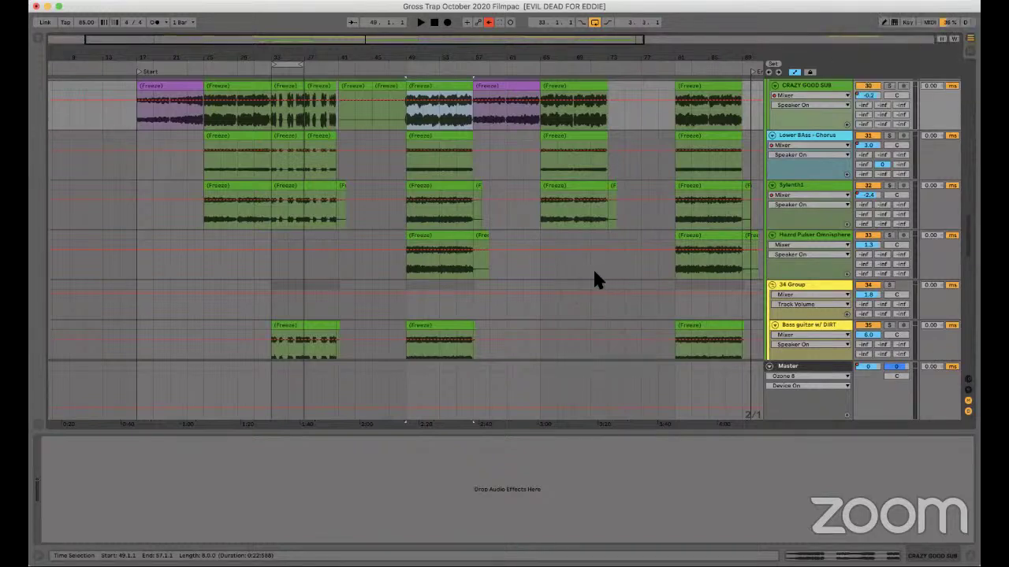
# Unfold 38 Group and audition its frozen Omnisphere track soloed from the clip at bar 65.
pyautogui.scroll(-3, 595, 276)
pyautogui.scroll(-4, 819, 253)
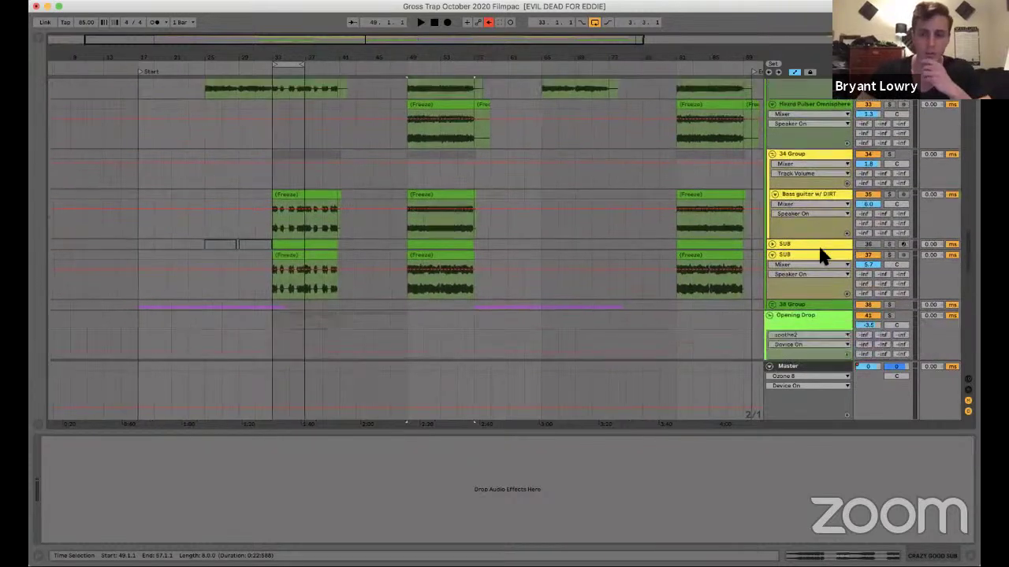
pyautogui.press('Right')
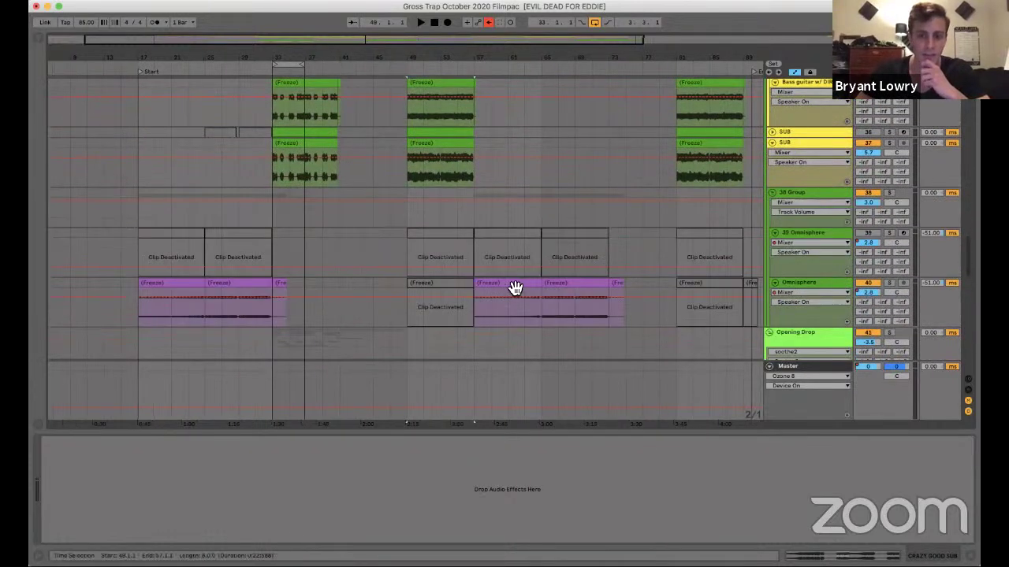
pyautogui.click(595, 285)
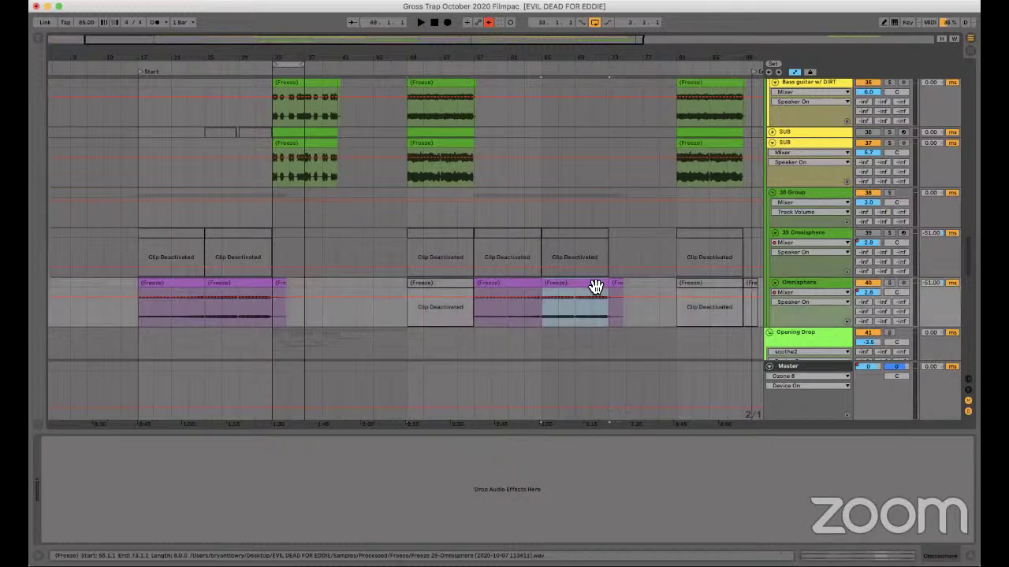
pyautogui.scroll(-5, 599, 285)
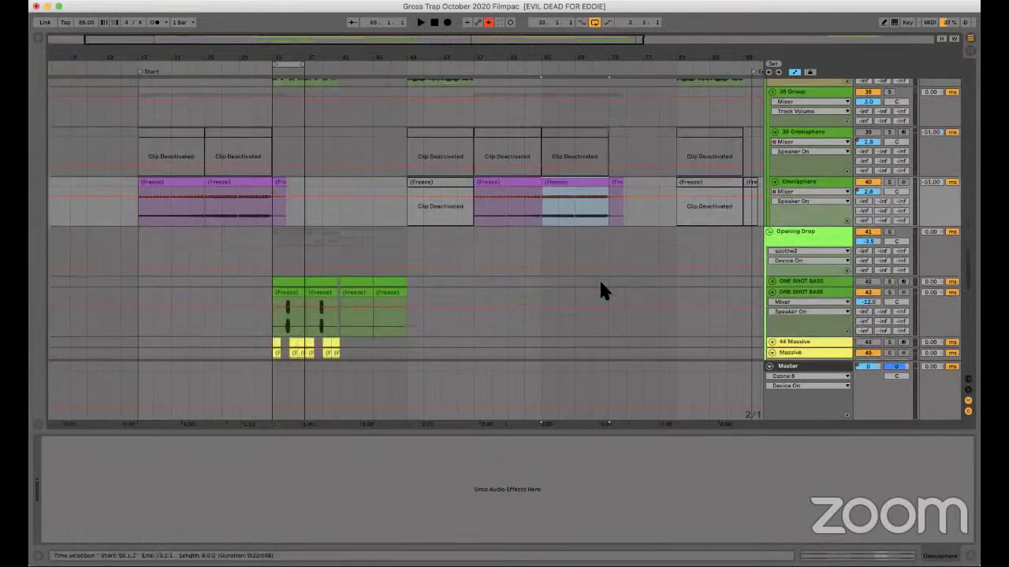
pyautogui.scroll(2, 613, 283)
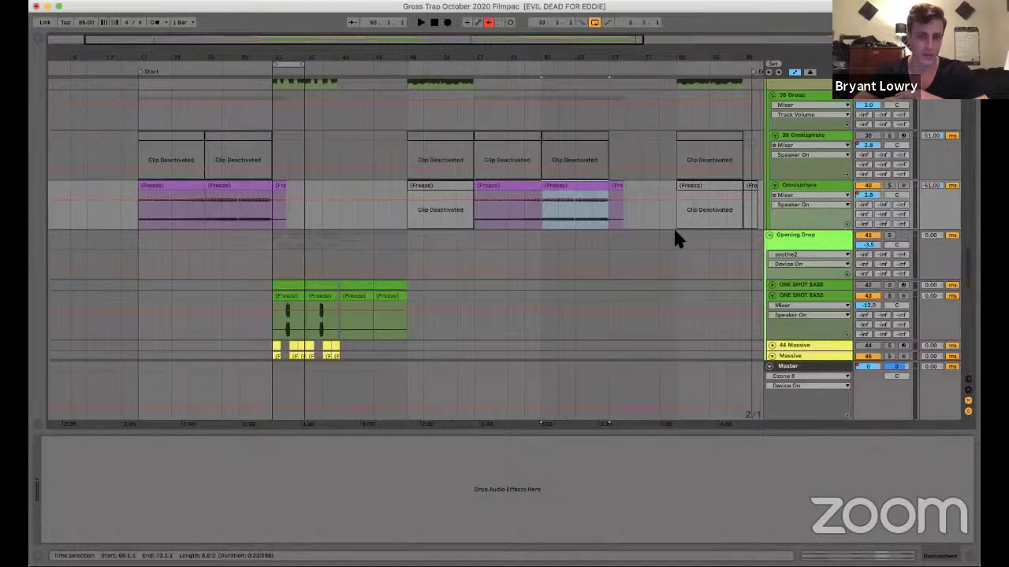
pyautogui.click(889, 185)
pyautogui.press('space')
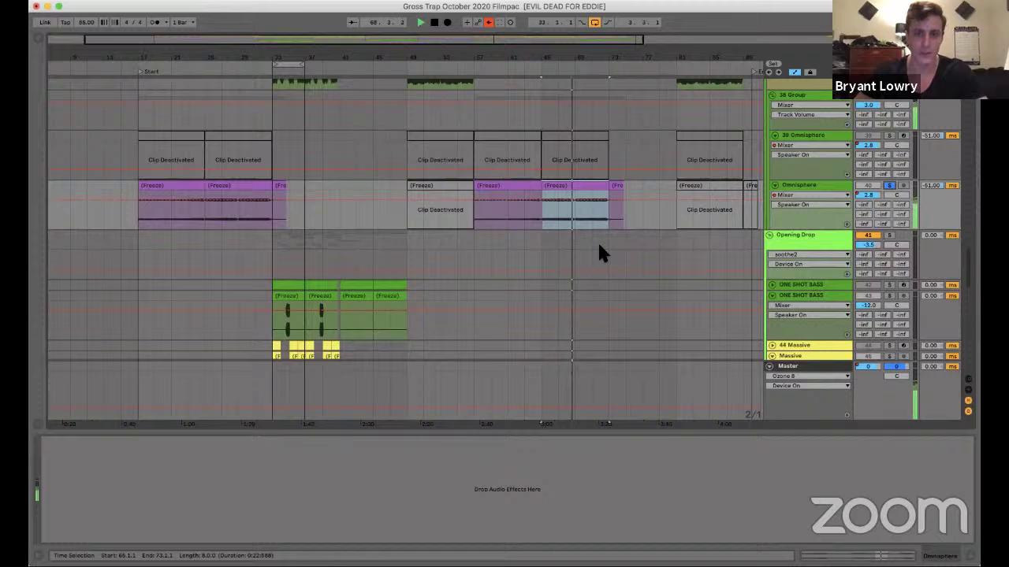
# Examine the 39 Omnisphere track's device chain from Dirt and EQ Eight through the Glue Sidechain EQs to Raum, then hide the chain.
pyautogui.click(808, 145)
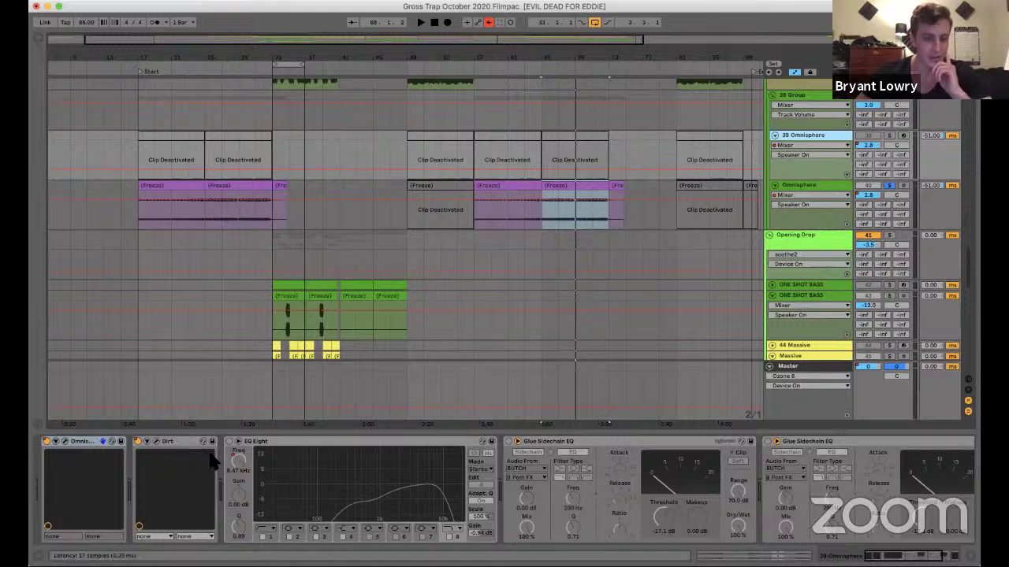
pyautogui.hscroll(5, 210, 489)
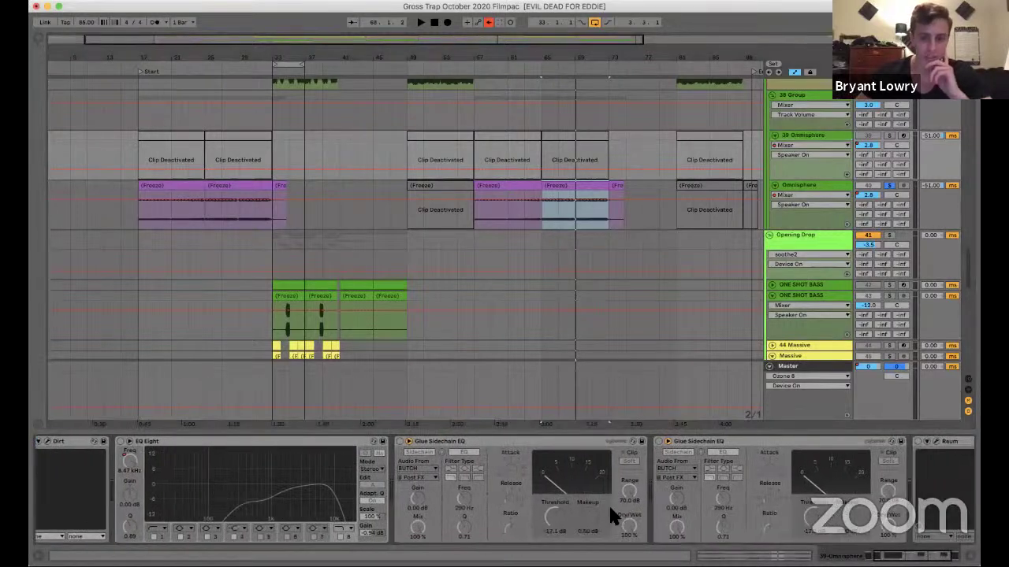
pyautogui.hscroll(4, 453, 474)
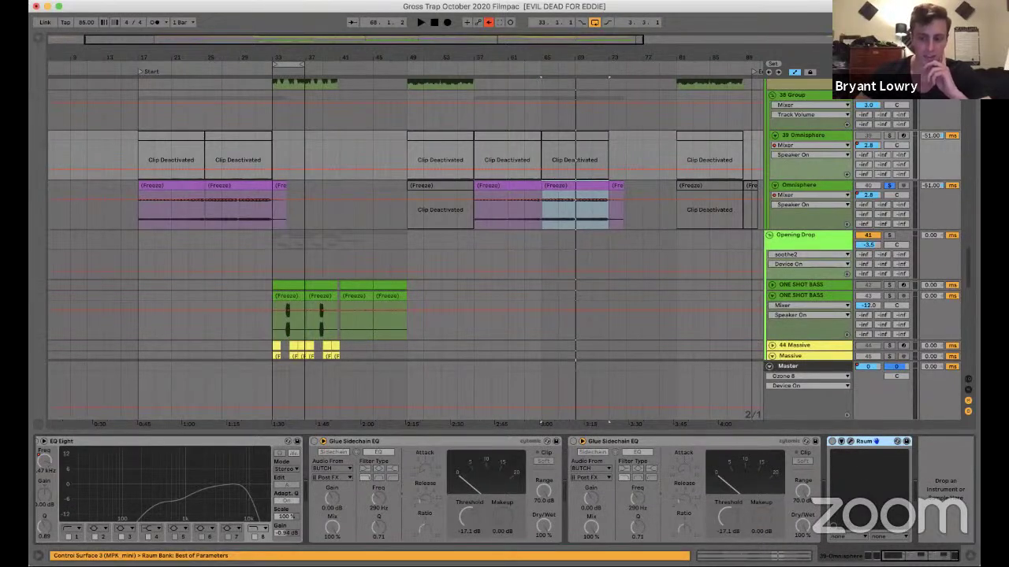
pyautogui.press('super+alt+l')
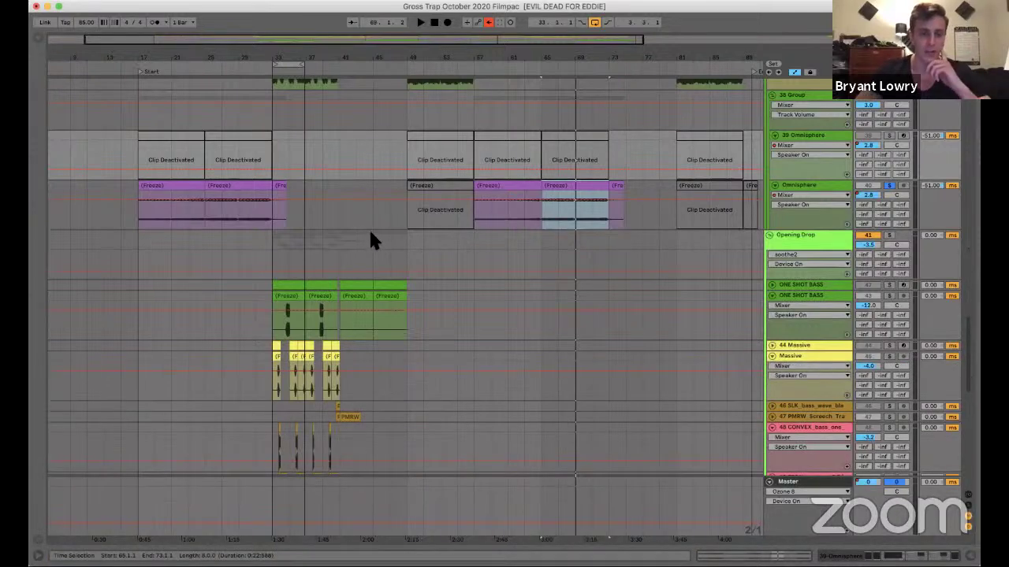
# Examine the Opening Drop bass layers and the DANG, Chaos Siren and GUITAR tracks below them.
pyautogui.scroll(-1, 369, 236)
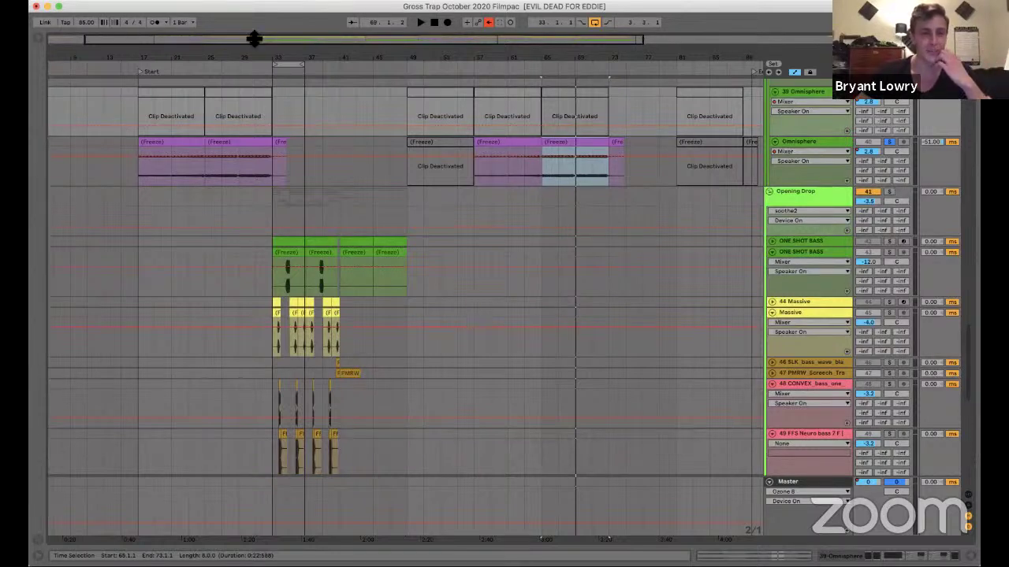
pyautogui.moveTo(251, 60); pyautogui.dragTo(546, 313)
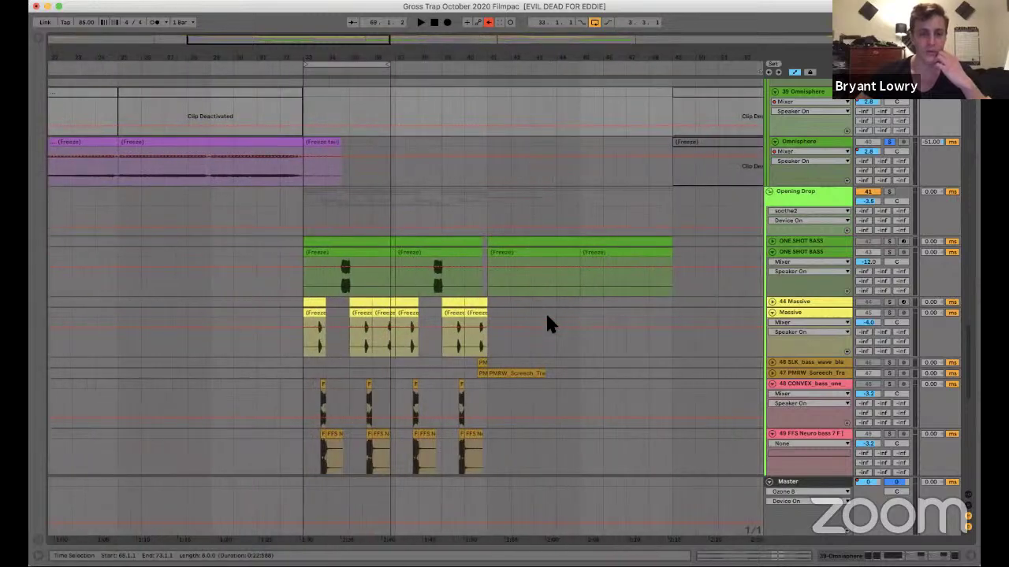
pyautogui.scroll(-15, 550, 323)
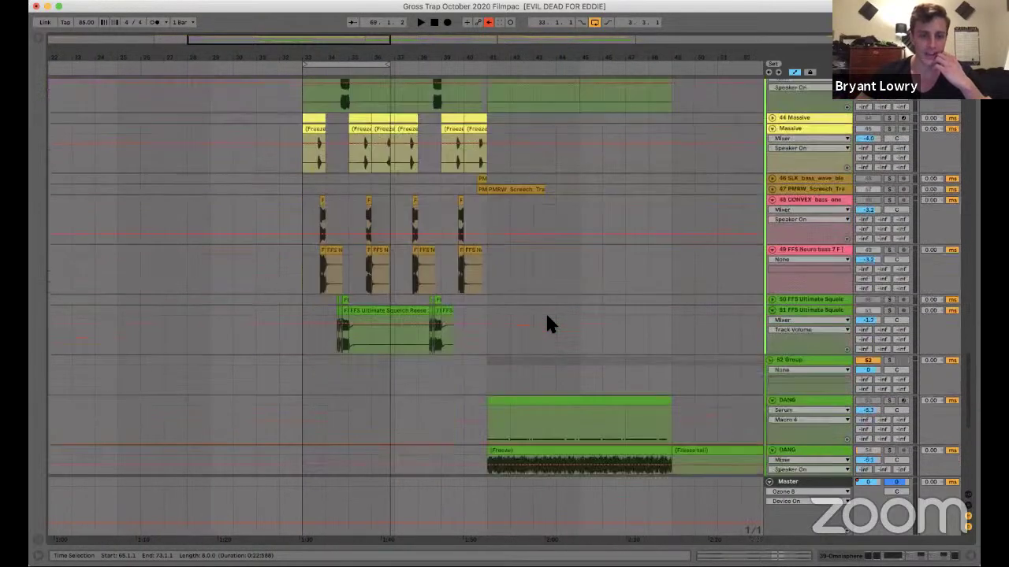
pyautogui.hscroll(10, 547, 320)
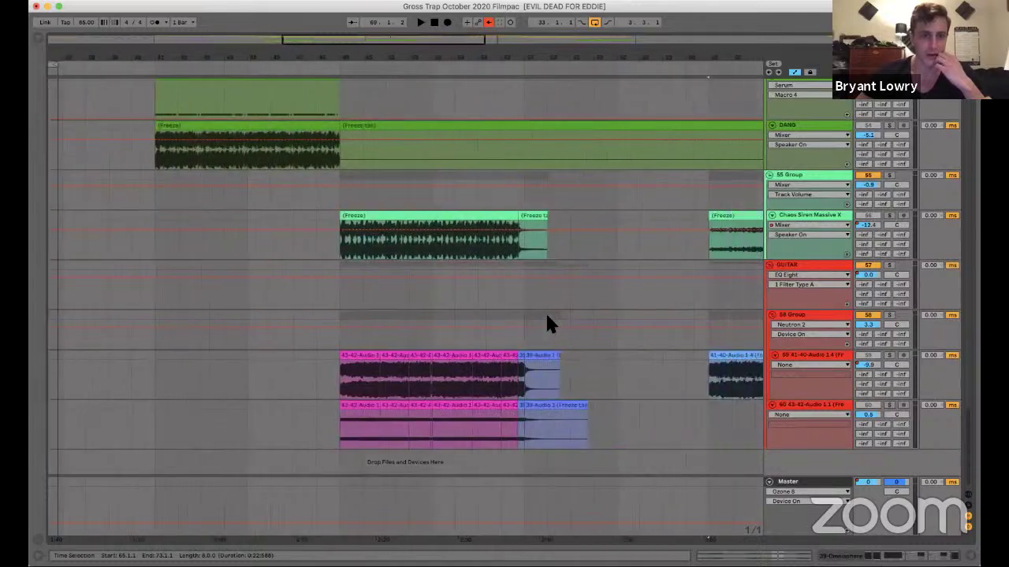
pyautogui.scroll(15, 549, 323)
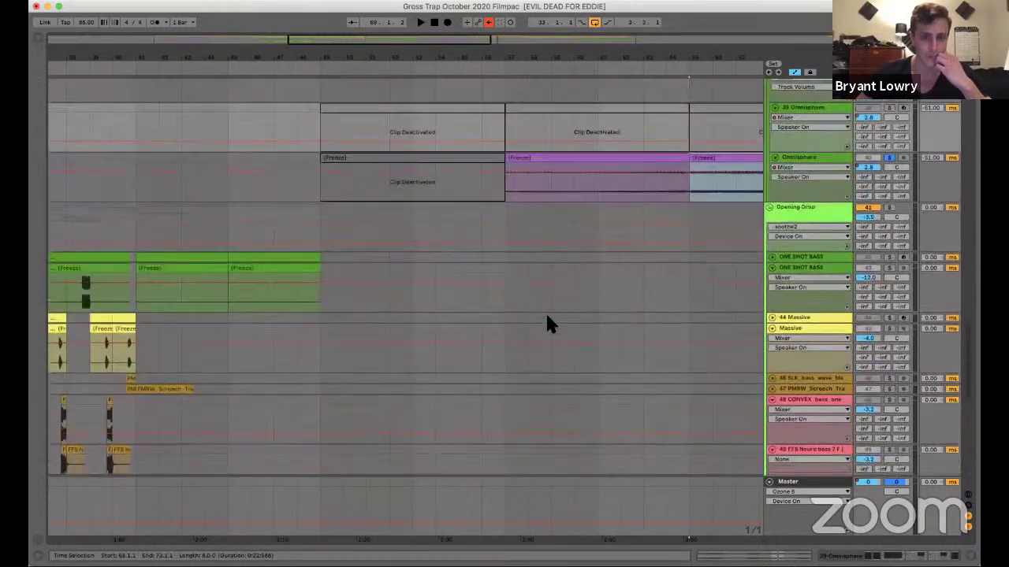
pyautogui.scroll(5, 396, 405)
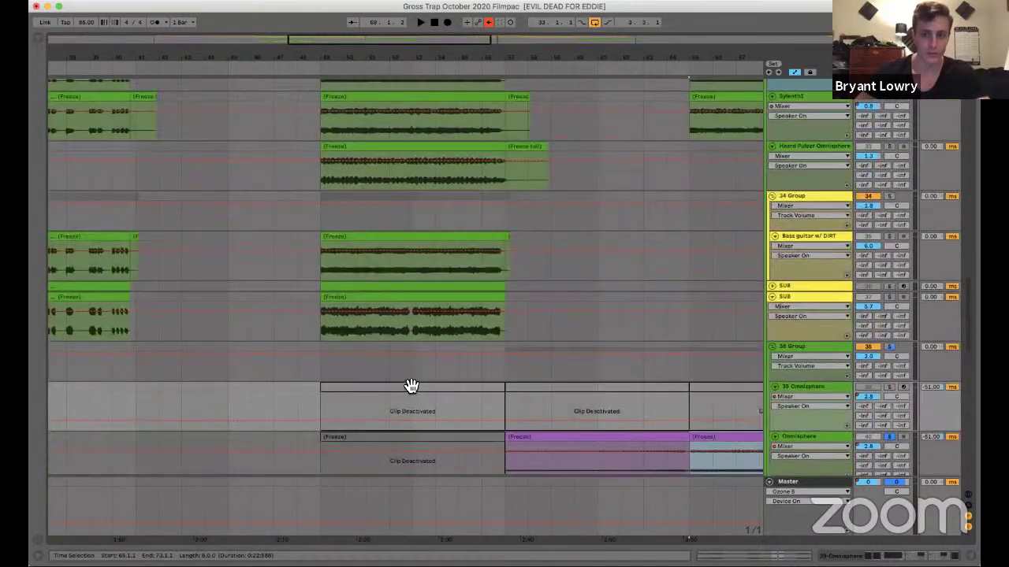
# Reactivate the deactivated 39 Omnisphere MIDI clip at bar 49 and open its notes to examine the melody.
pyautogui.click(411, 385)
pyautogui.press('0')
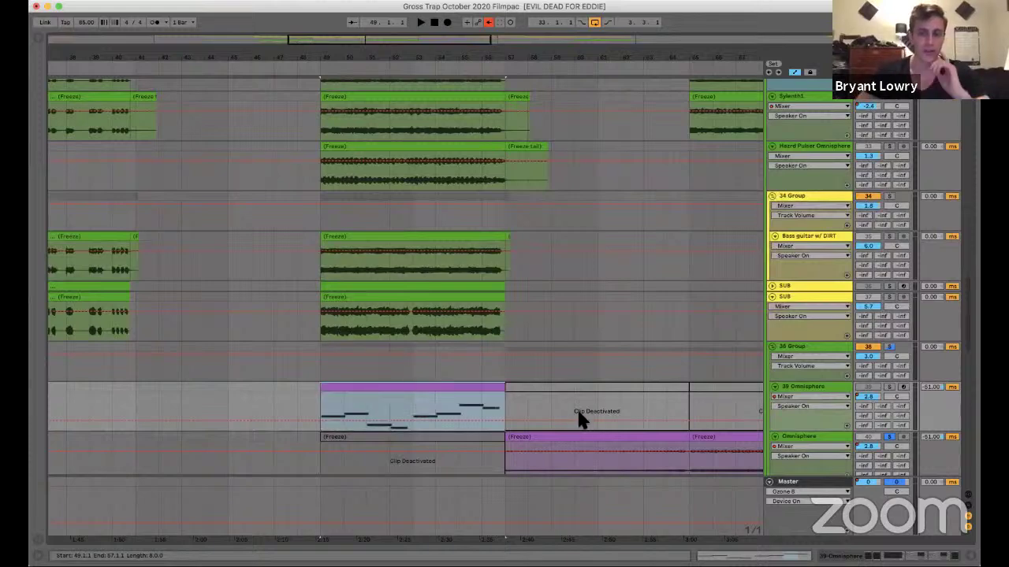
pyautogui.hotkey('shift', 'Tab')
pyautogui.scroll(-3, 565, 416)
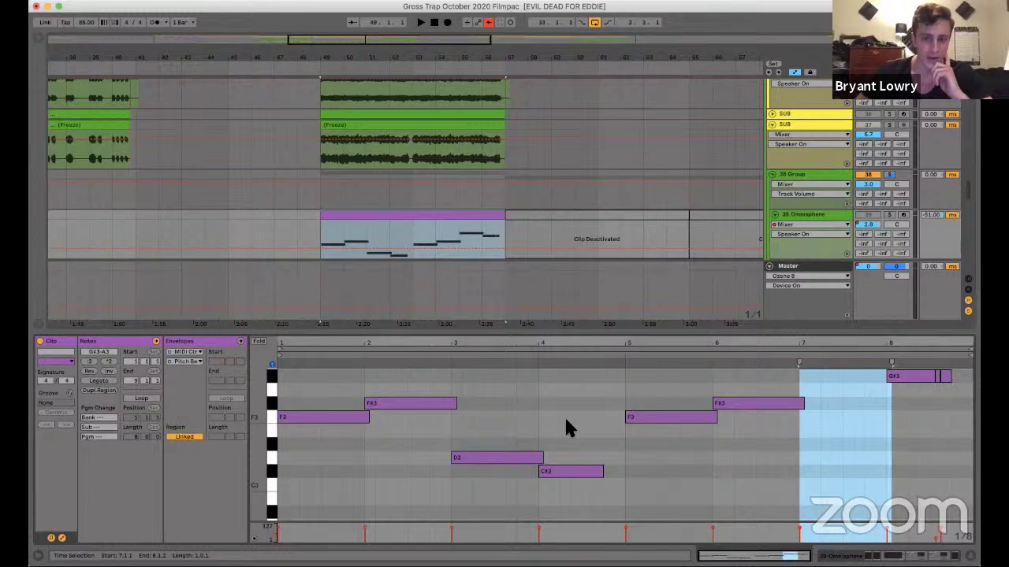
pyautogui.scroll(-1, 564, 428)
pyautogui.scroll(2, 564, 428)
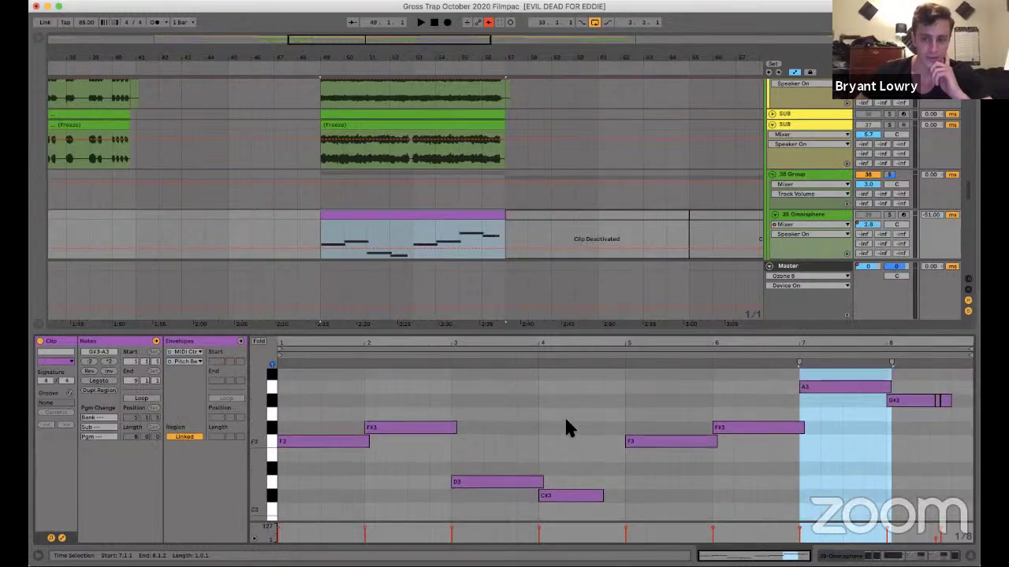
pyautogui.scroll(-1, 566, 423)
pyautogui.scroll(1, 566, 423)
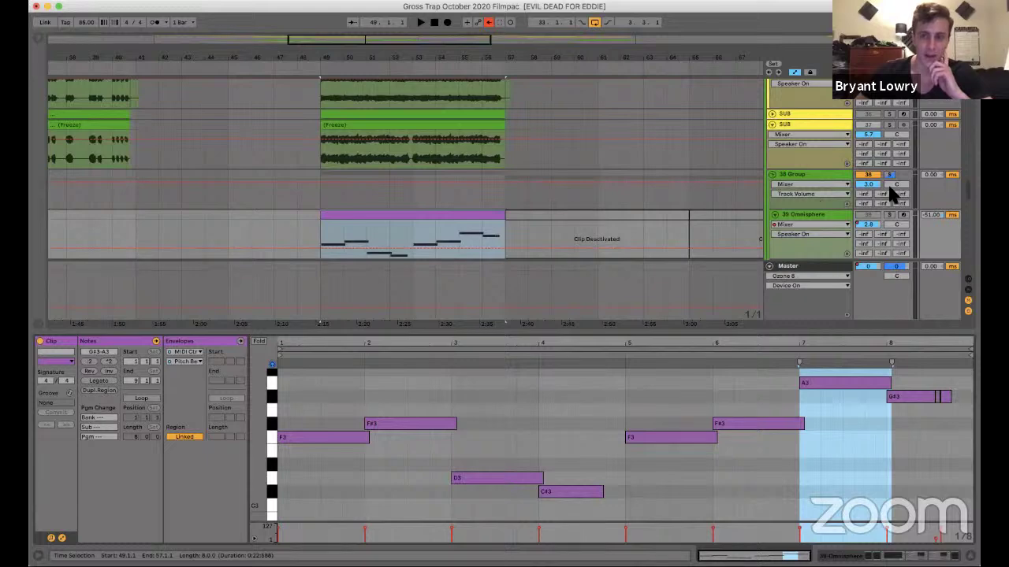
# Turn off solo on the frozen Omnisphere track and play the arrangement from bar 49 while following the clip's notes.
pyautogui.scroll(-5, 568, 217)
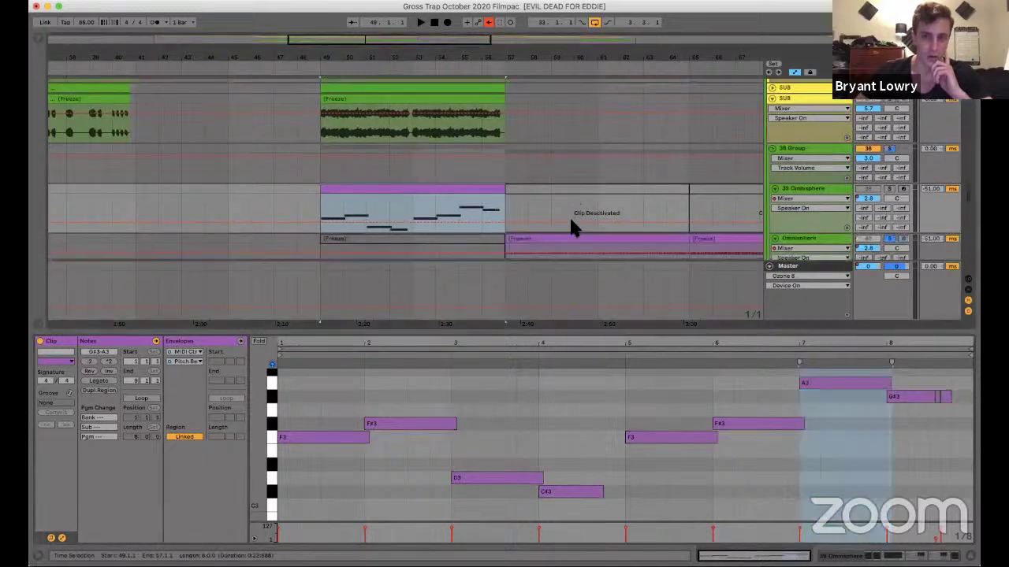
pyautogui.scroll(-10, 431, 192)
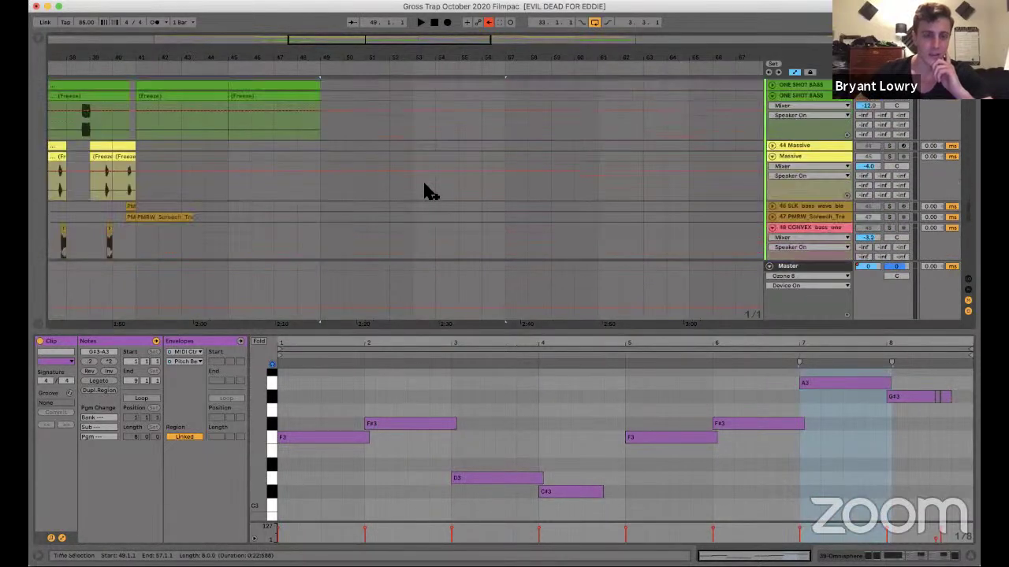
pyautogui.scroll(-5, 425, 189)
pyautogui.scroll(10, 425, 189)
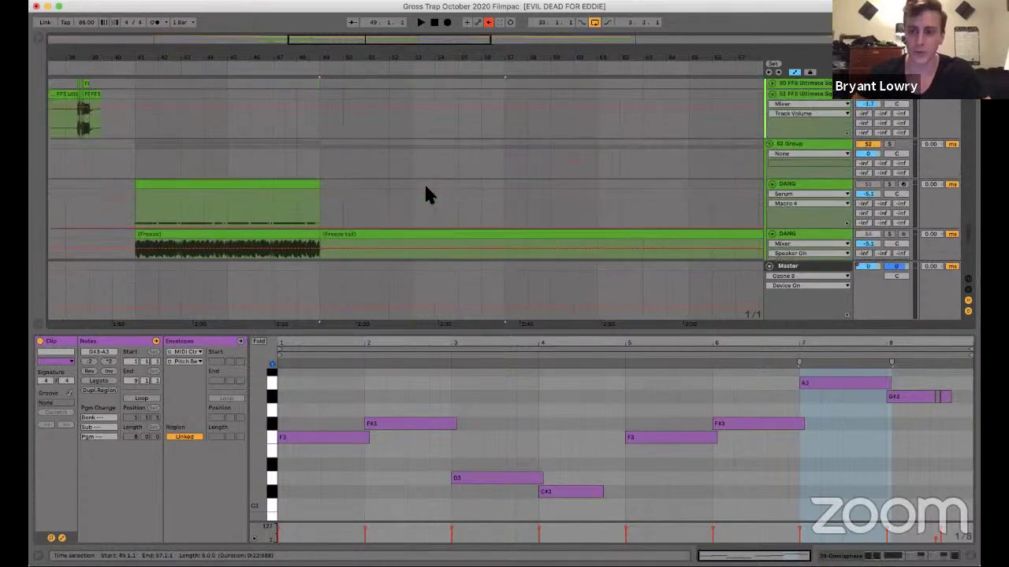
pyautogui.scroll(10, 630, 192)
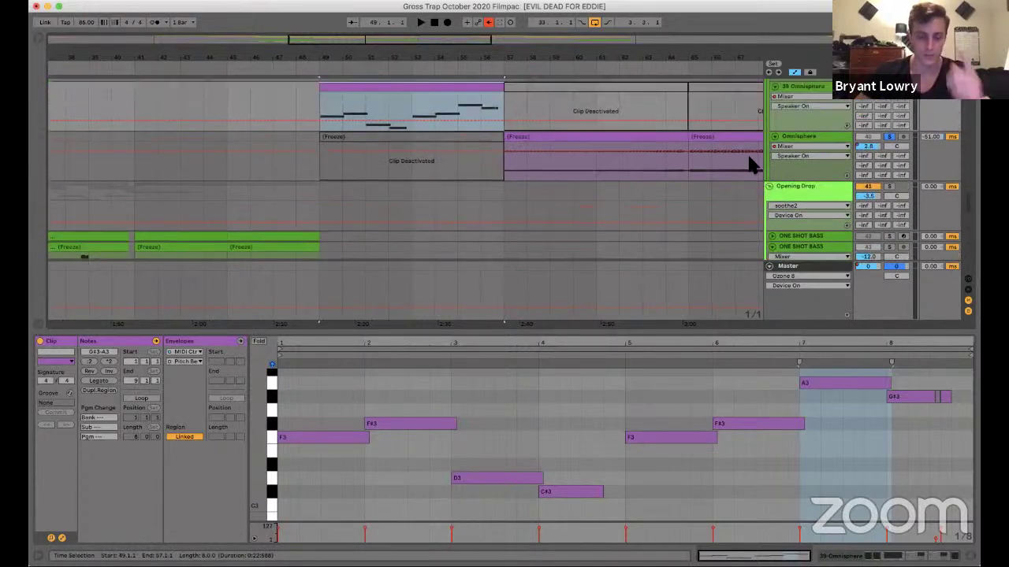
pyautogui.click(889, 139)
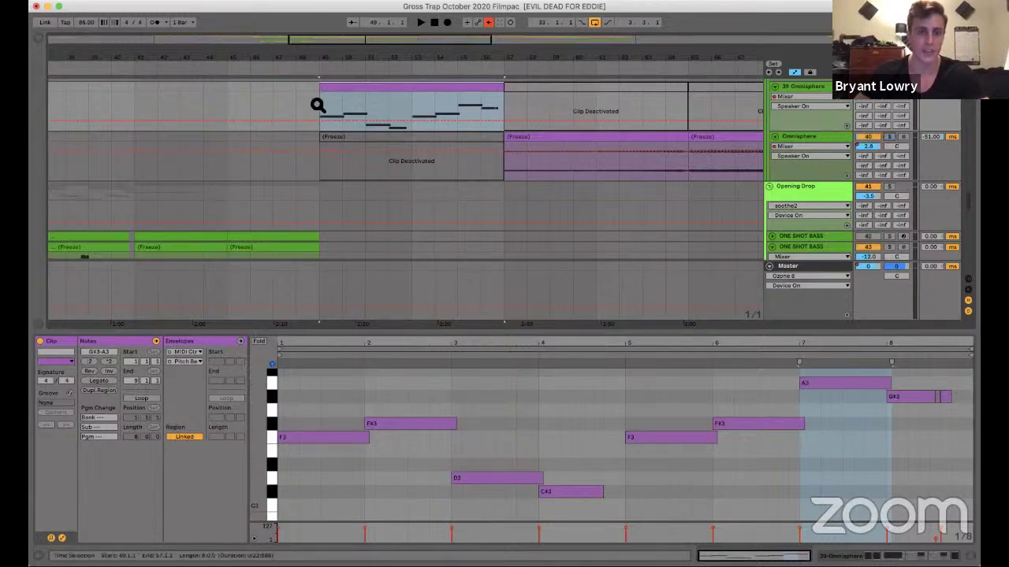
pyautogui.press('space')
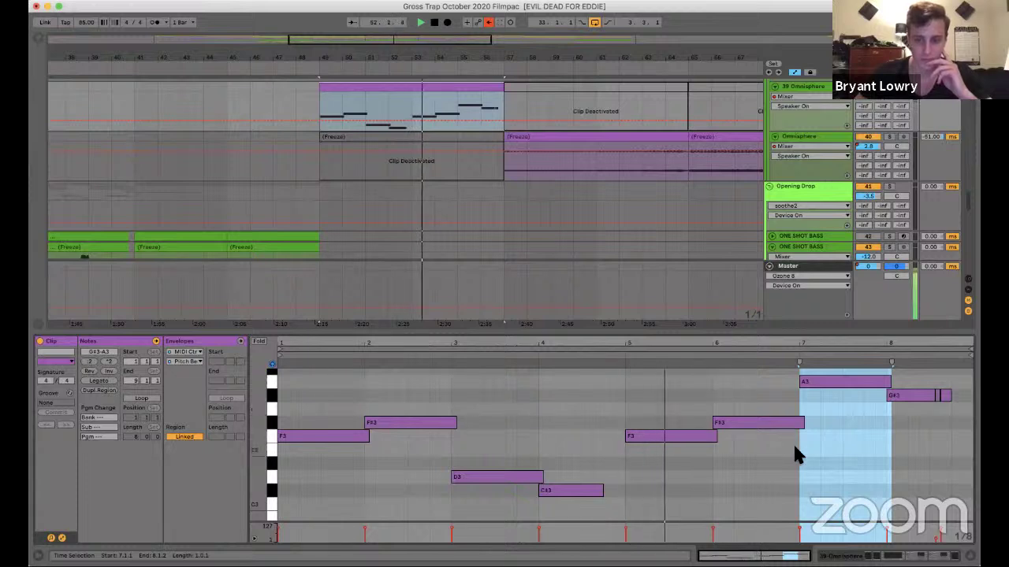
pyautogui.scroll(2, 796, 455)
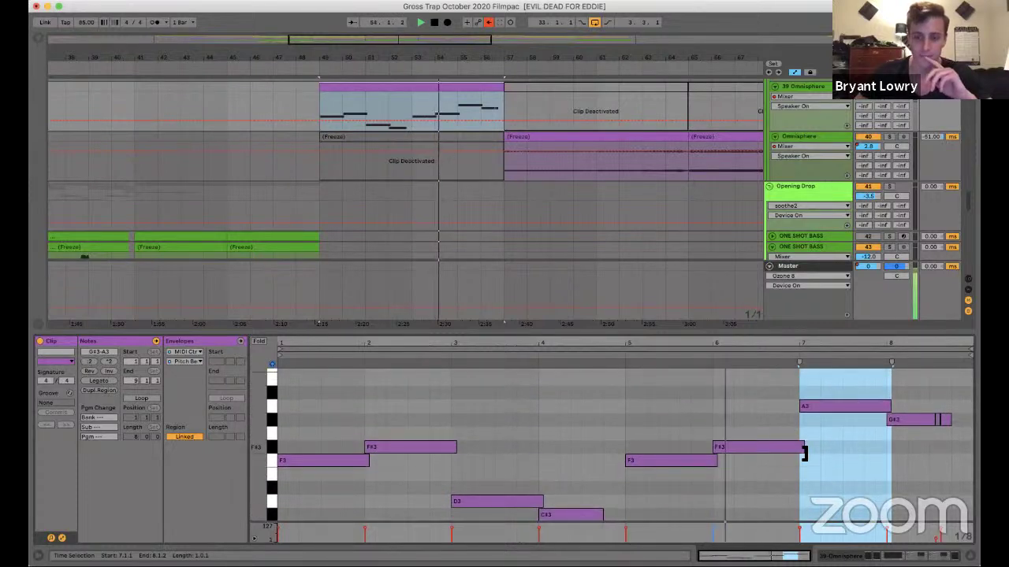
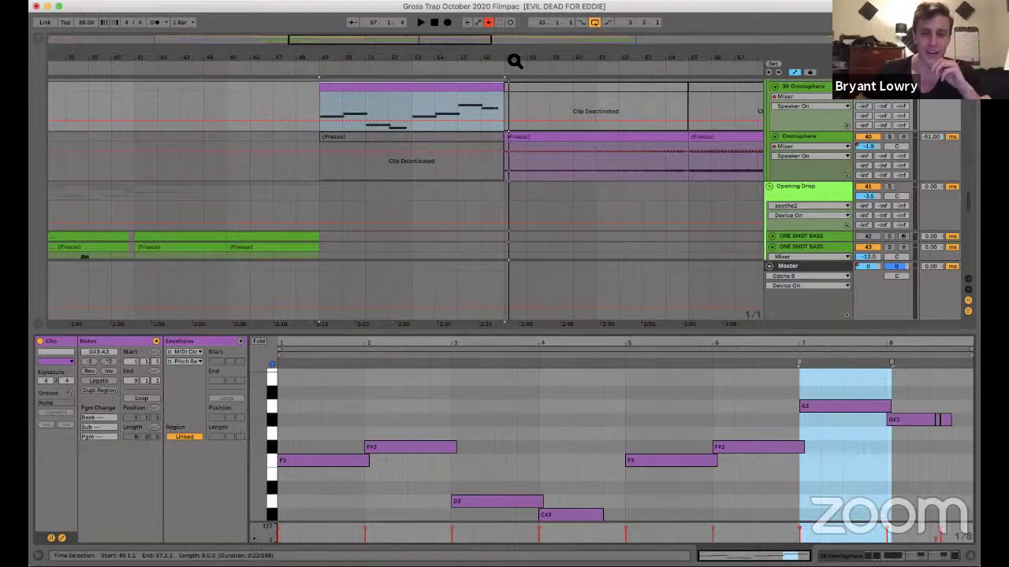
# Examine the Opening Drop group's ONE SHOT BASS and Massive layers around bar 33.
pyautogui.moveTo(513, 61); pyautogui.dragTo(547, 223)
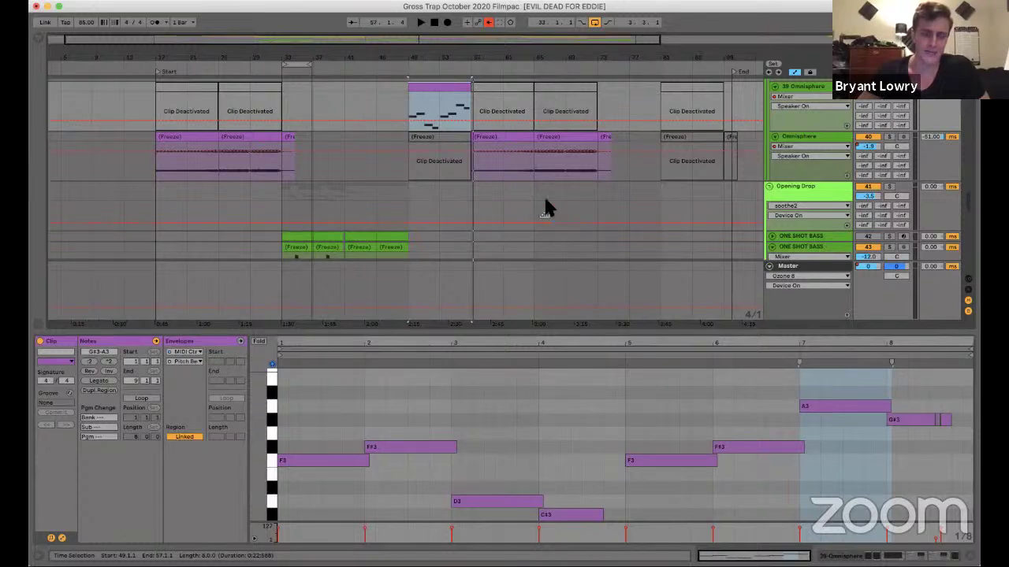
pyautogui.scroll(-5, 542, 199)
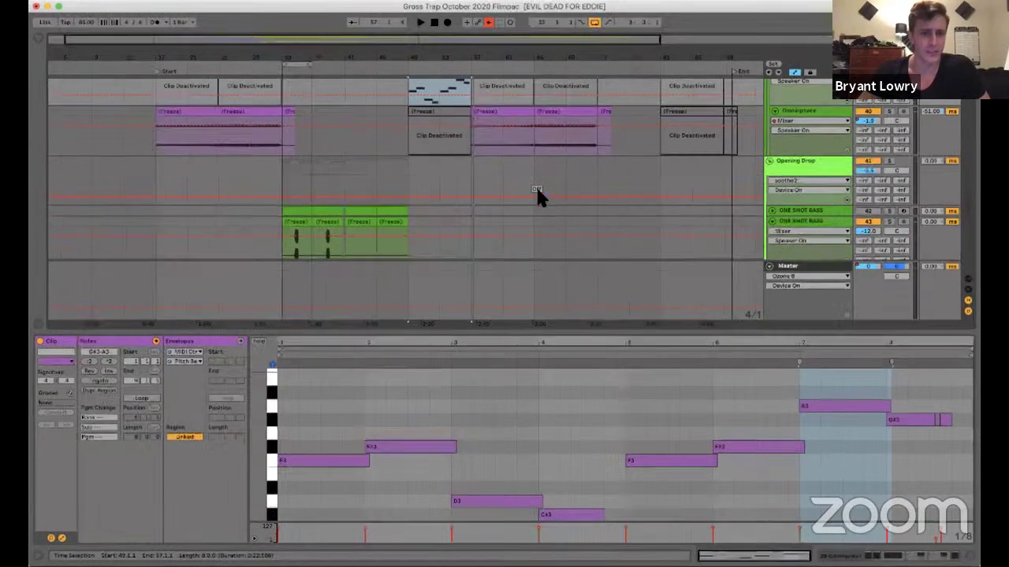
pyautogui.moveTo(302, 55); pyautogui.dragTo(344, 72)
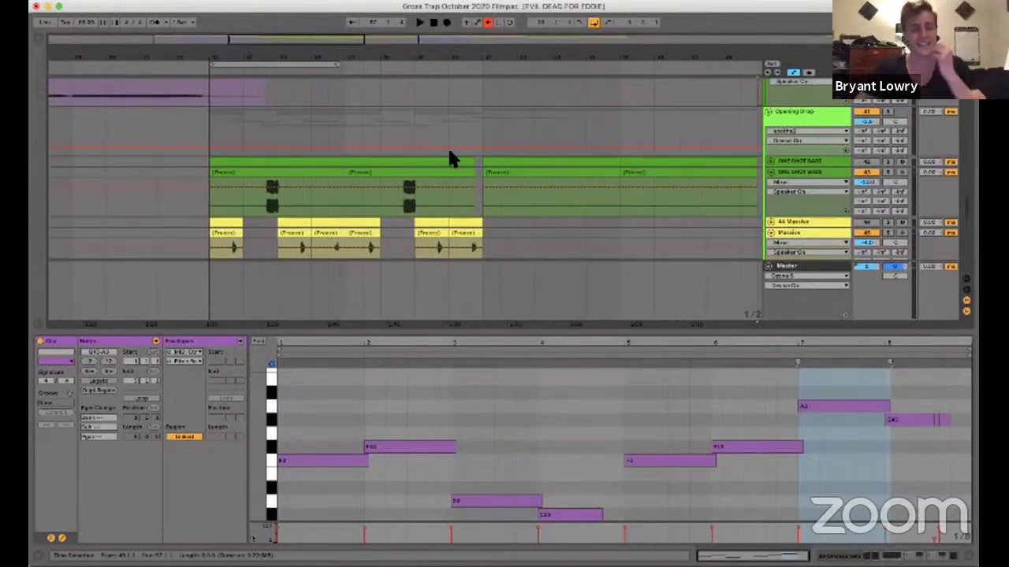
pyautogui.scroll(1, 394, 150)
pyautogui.scroll(2, 396, 161)
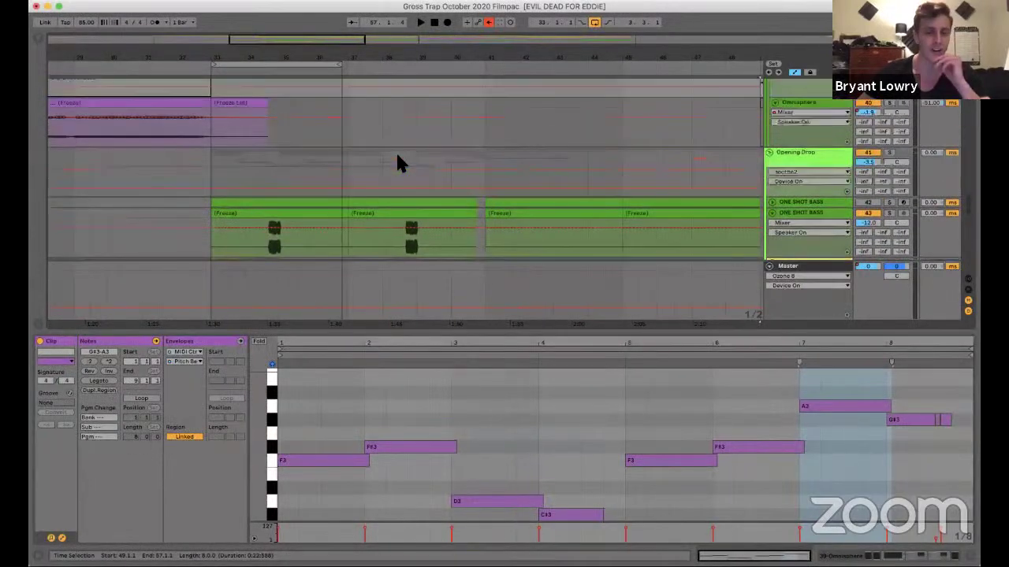
pyautogui.scroll(-10, 397, 162)
pyautogui.scroll(10, 397, 162)
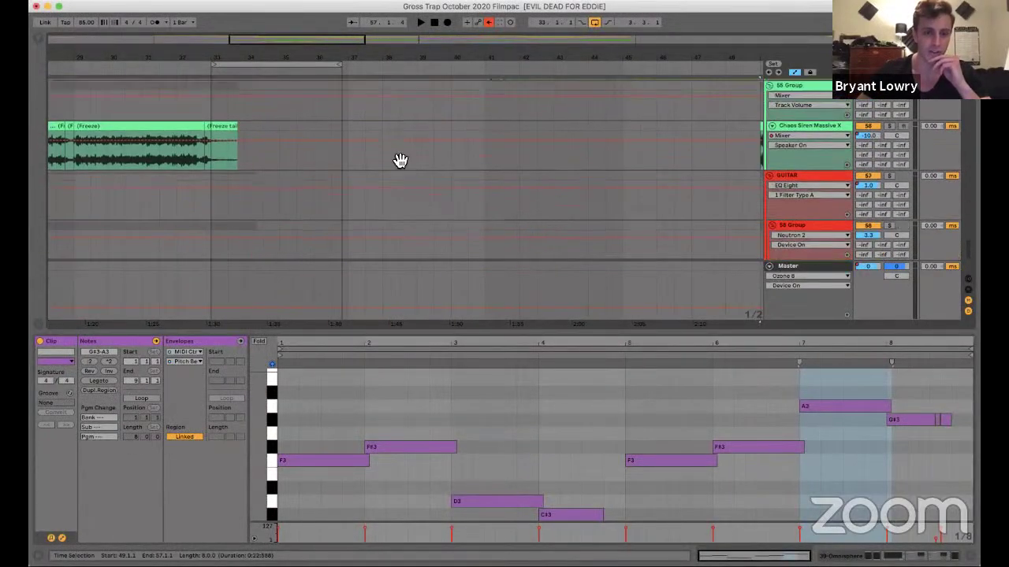
pyautogui.scroll(4, 340, 163)
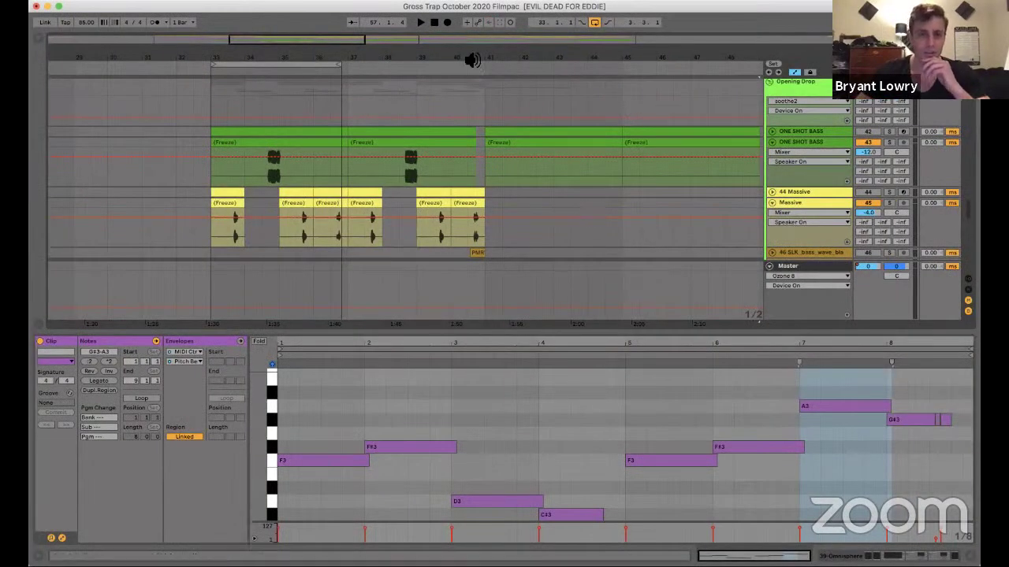
# Move the arrangement loop to start at 33.3.1 and hide the clip detail view.
pyautogui.moveTo(318, 68); pyautogui.dragTo(336, 69)
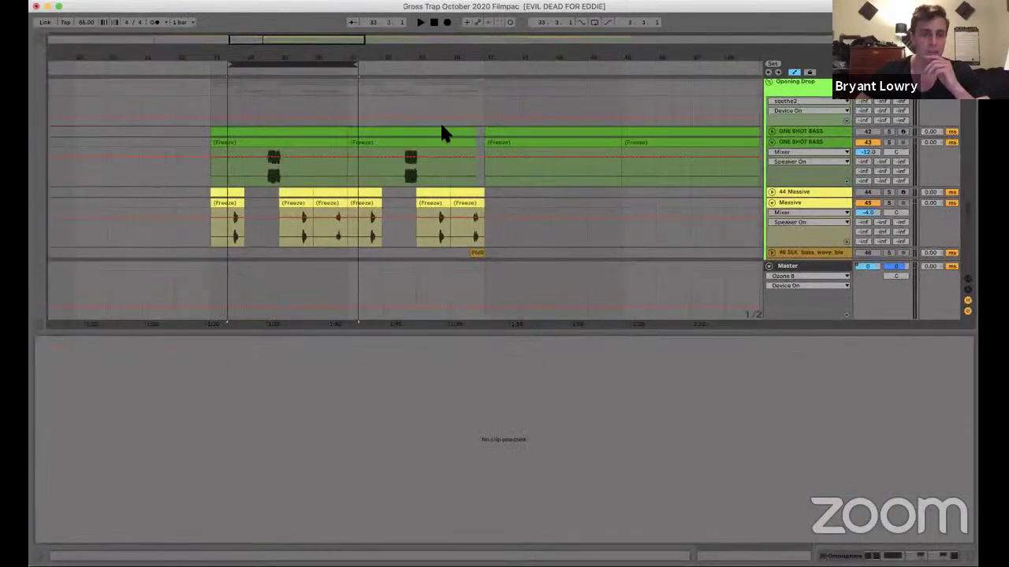
pyautogui.scroll(1, 387, 201)
pyautogui.scroll(3, 389, 178)
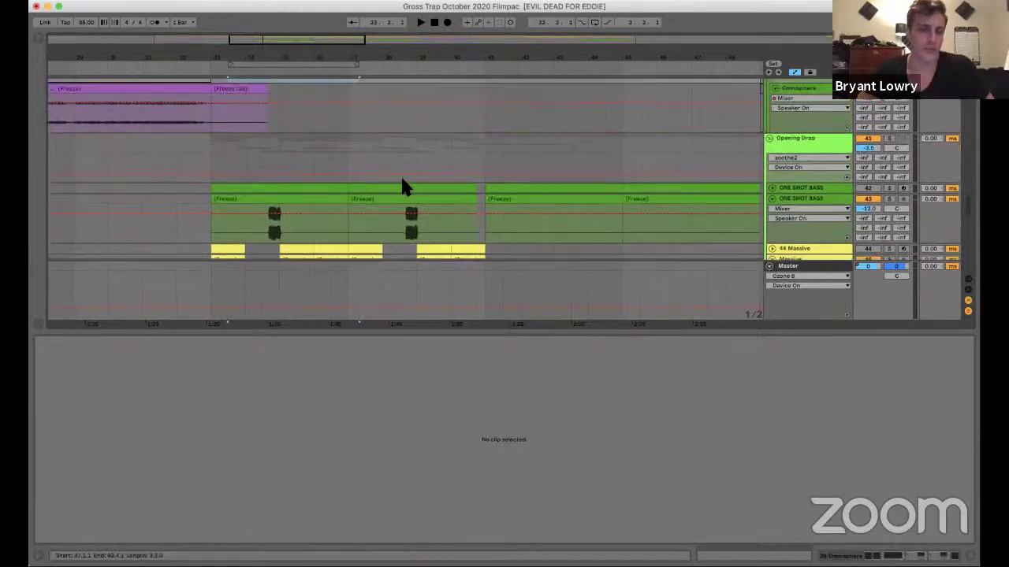
pyautogui.scroll(-3, 401, 186)
pyautogui.click(770, 266)
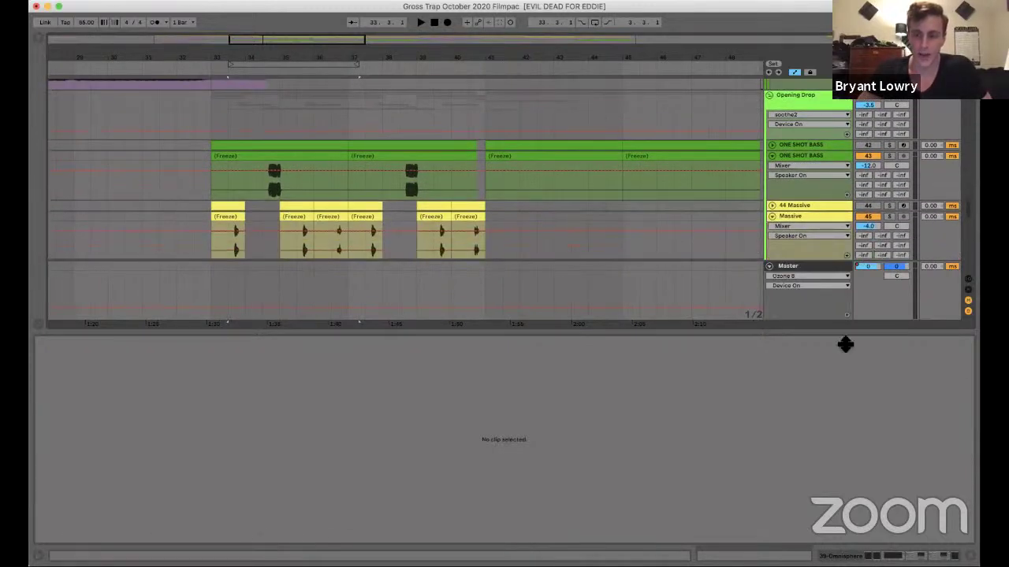
pyautogui.press('super+alt+l')
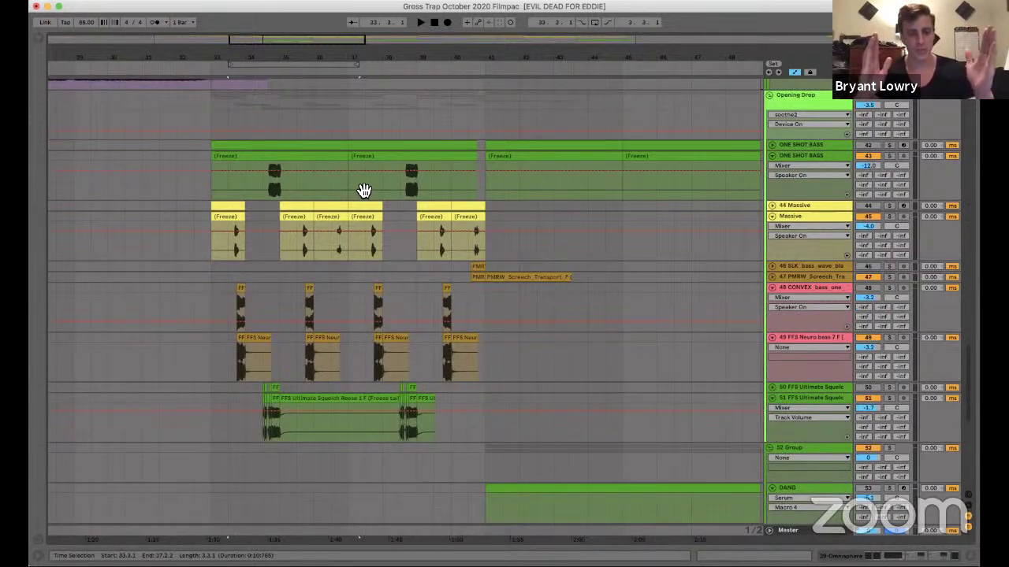
# Unfold the ONE SHOT BASS MIDI track in Opening Drop and select its clip at bar 33.
pyautogui.click(770, 146)
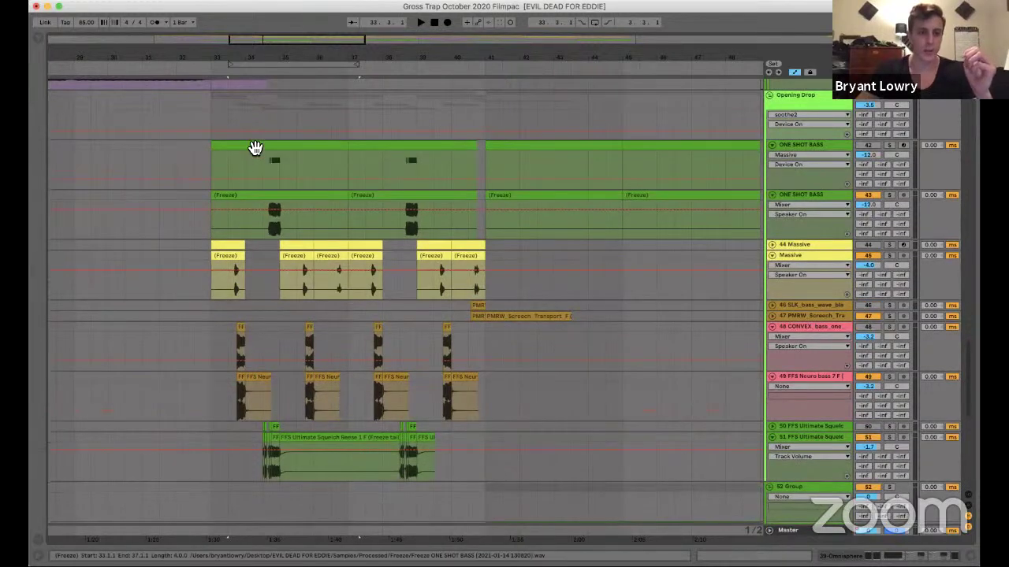
pyautogui.click(255, 149)
pyautogui.click(350, 148)
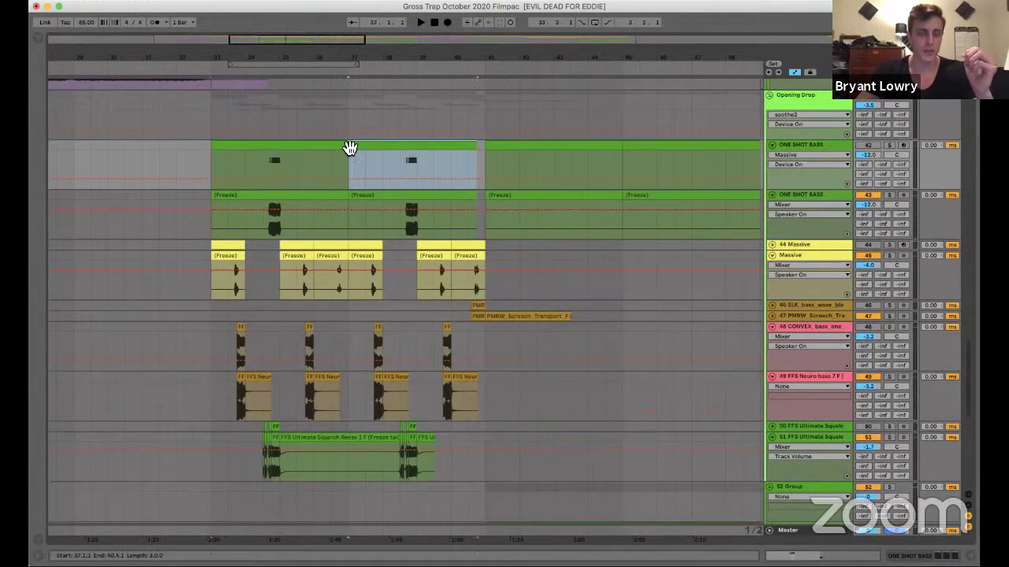
pyautogui.click(333, 149)
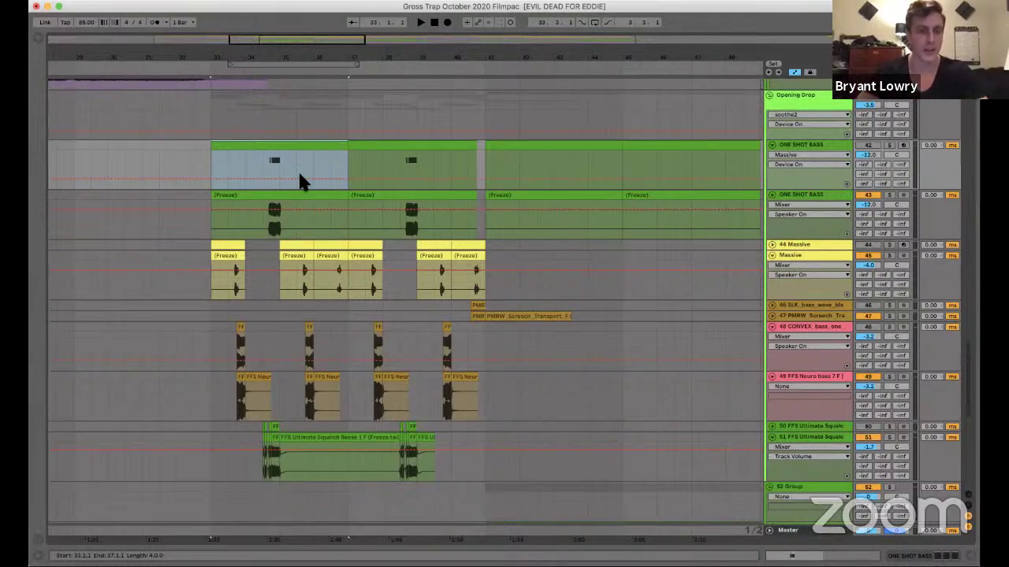
# Move bar 36 of the ONE SHOT BASS MIDI clip onto a new MIDI track inserted below it.
pyautogui.click(314, 162)
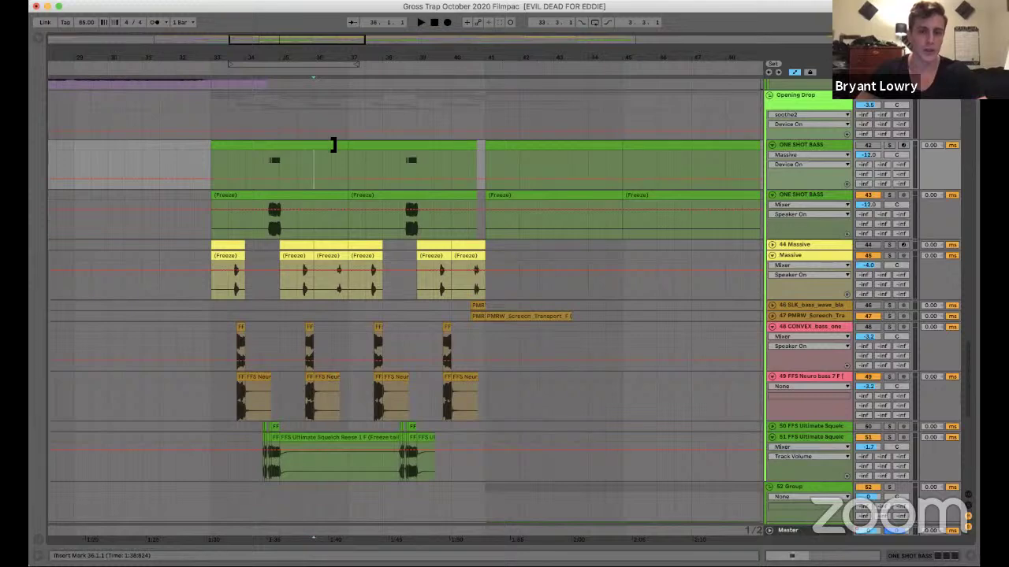
pyautogui.hotkey('shift', 'Right')
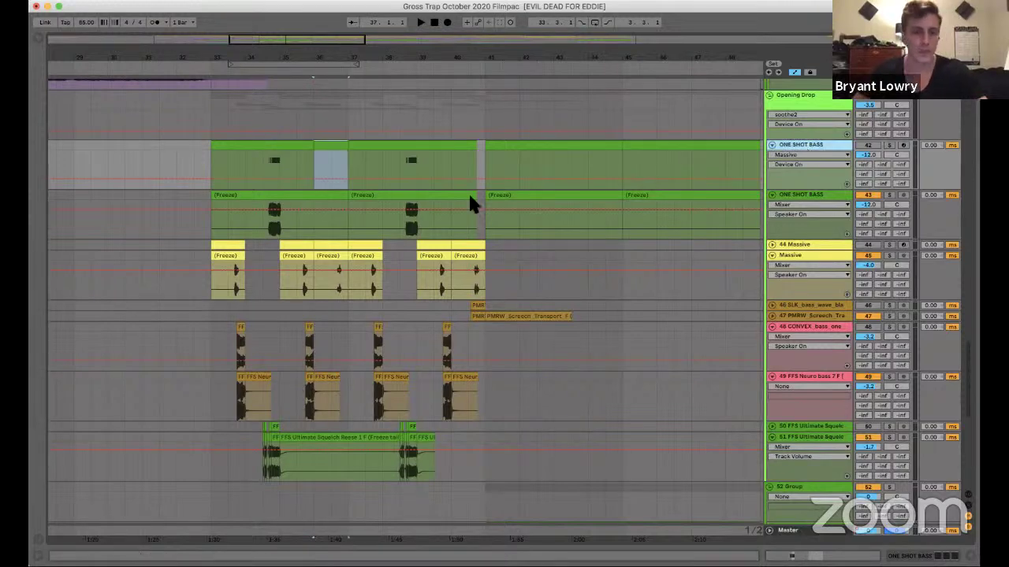
pyautogui.press('super+shift+t')
pyautogui.press('super+x')
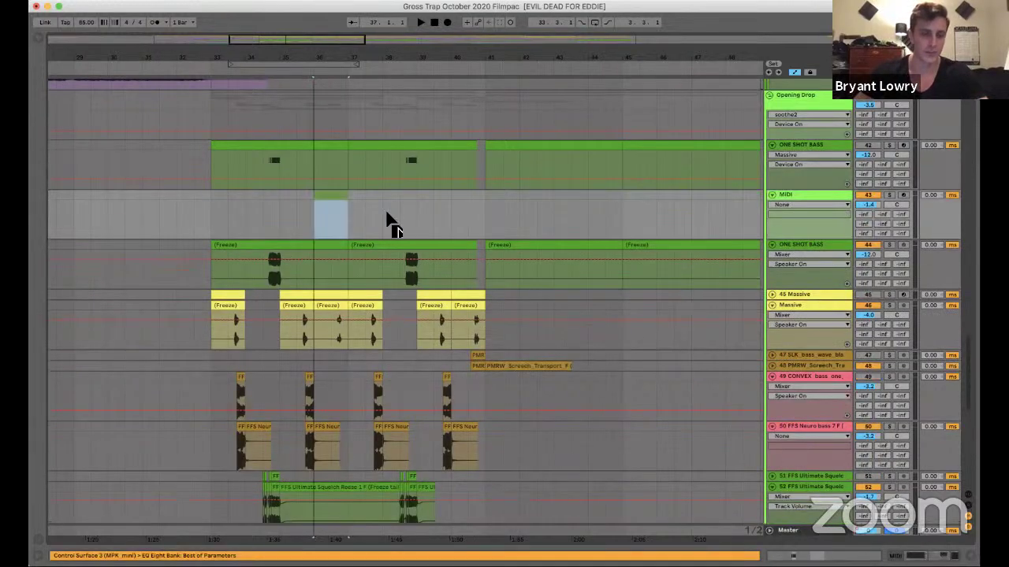
pyautogui.press('super+v')
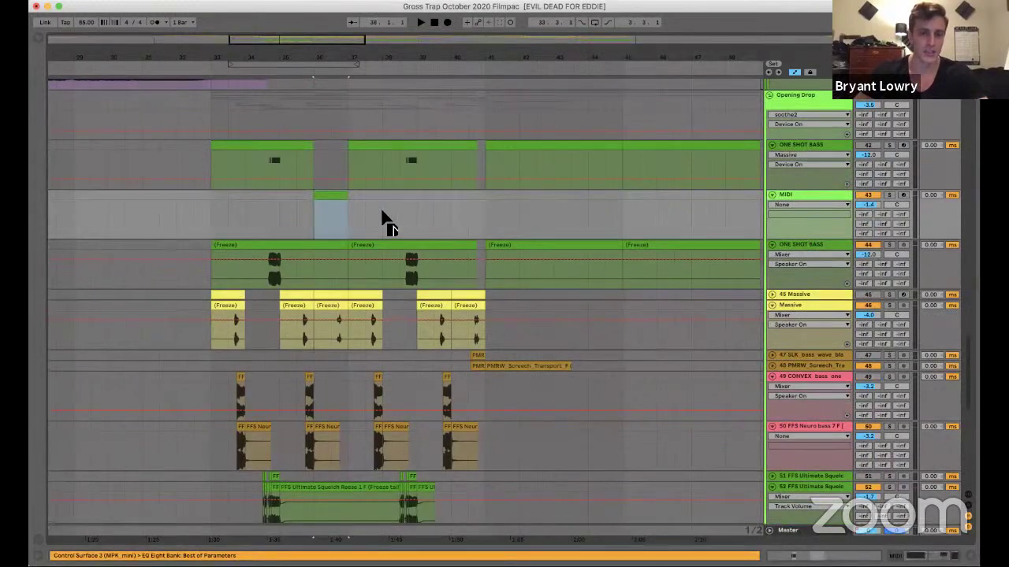
# Move the half-bar section from 39.3.1 to 40.1.1 of the ONE SHOT BASS clip onto the new MIDI track.
pyautogui.click(450, 153)
pyautogui.hotkey('shift', 'Left')
pyautogui.press('super+x')
pyautogui.press('Down')
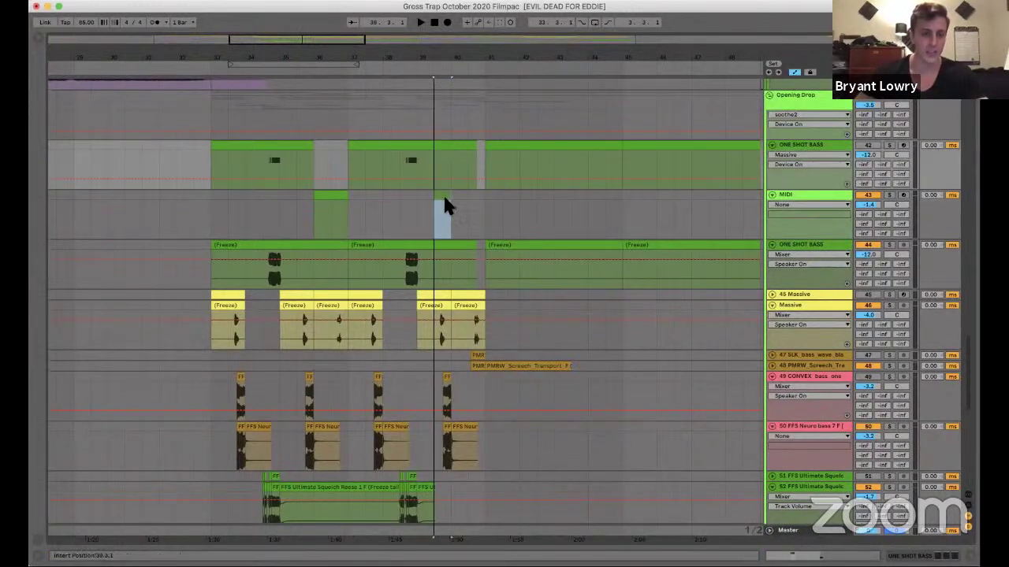
pyautogui.press('super+v')
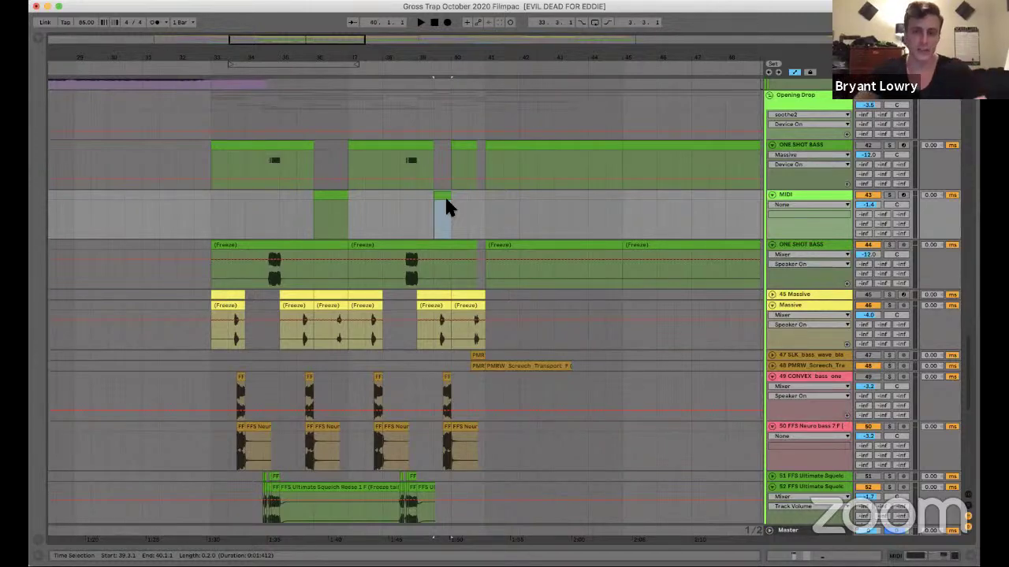
# Delete the new MIDI track and place the insert marker at 33.1.1 on the frozen ONE SHOT BASS track.
pyautogui.click(797, 192)
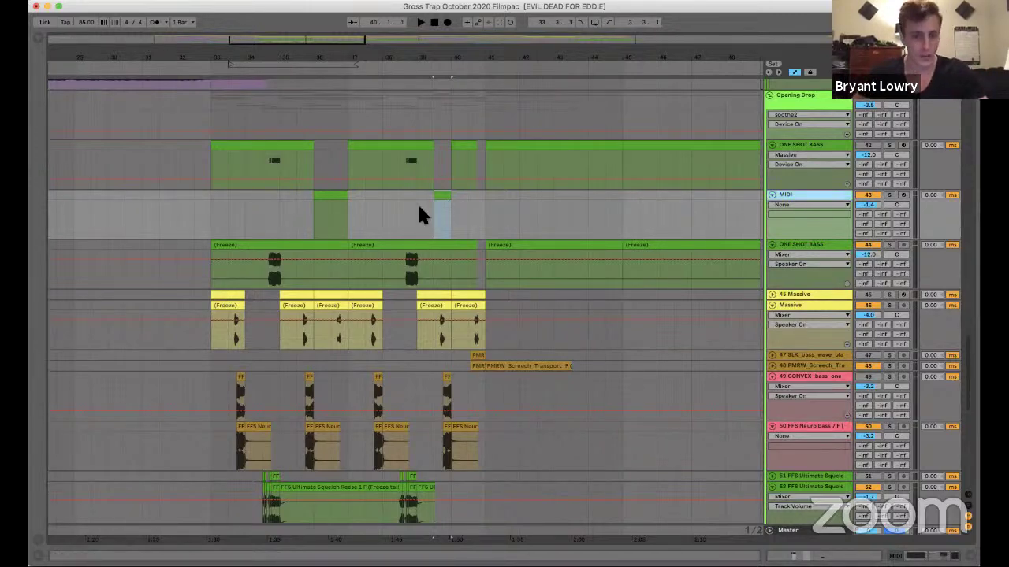
pyautogui.press('BackSpace')
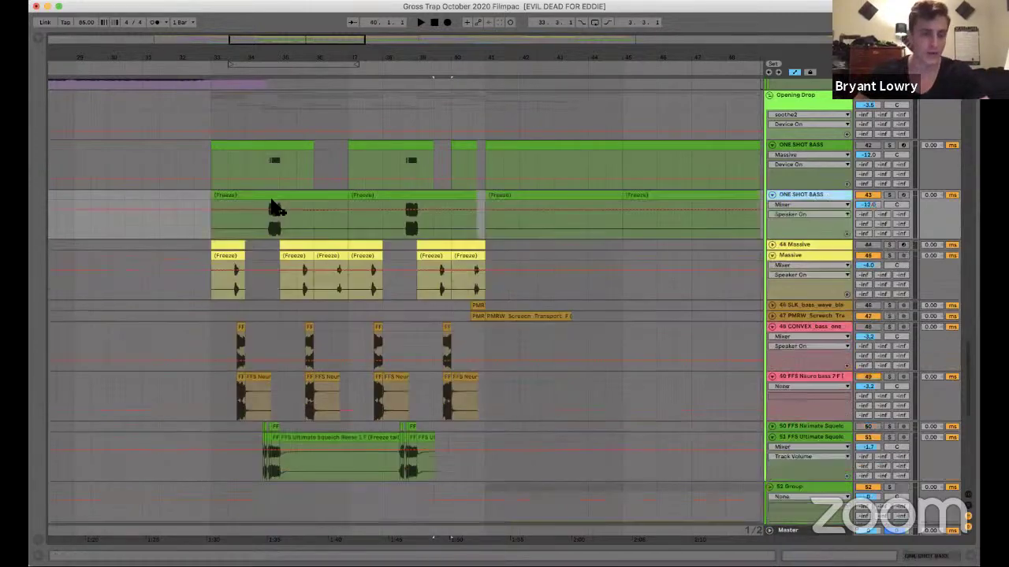
pyautogui.click(209, 230)
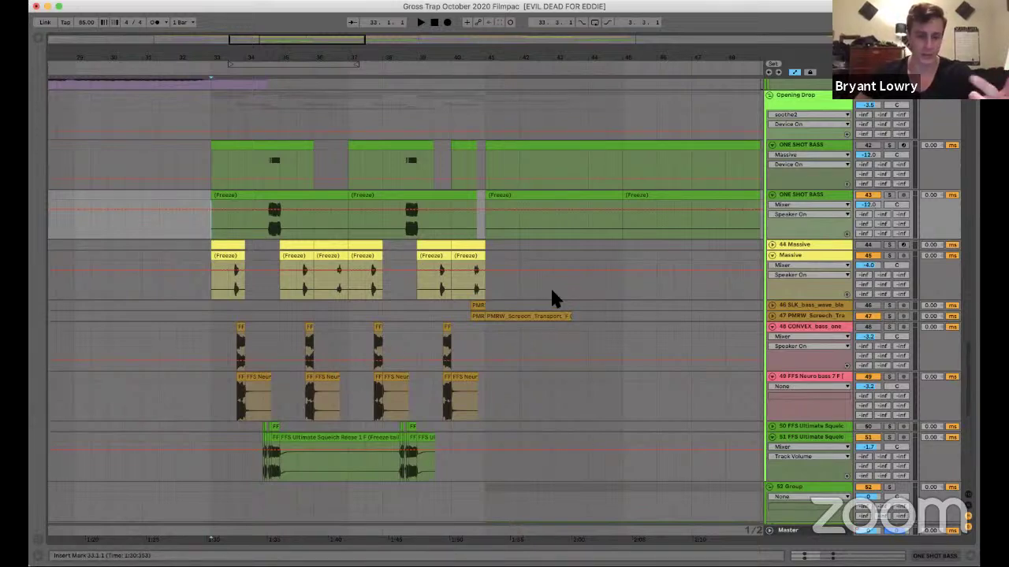
# Examine the device chain of the 44 Massive track, then hide the device view.
pyautogui.doubleClick(813, 256)
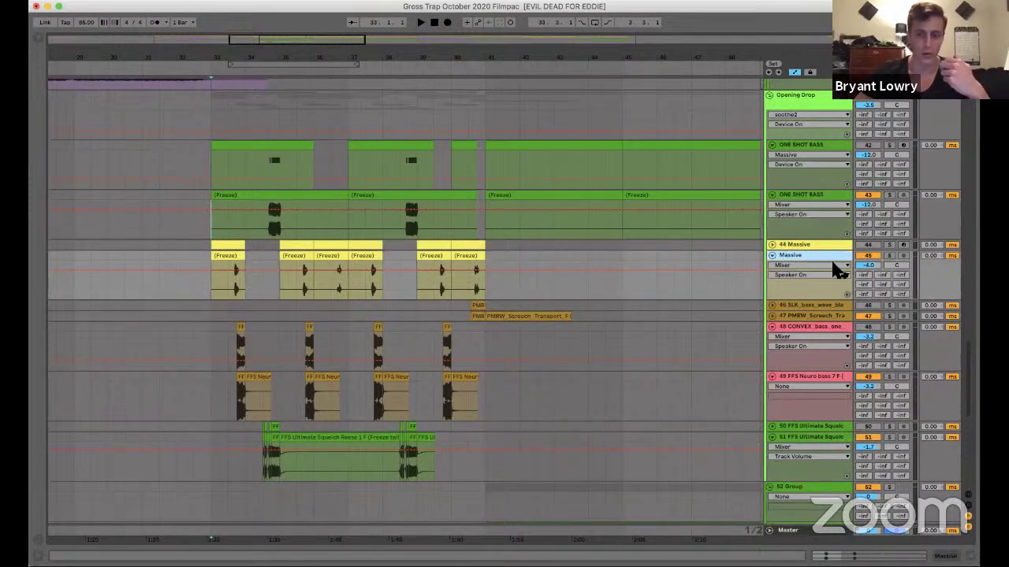
pyautogui.click(809, 243)
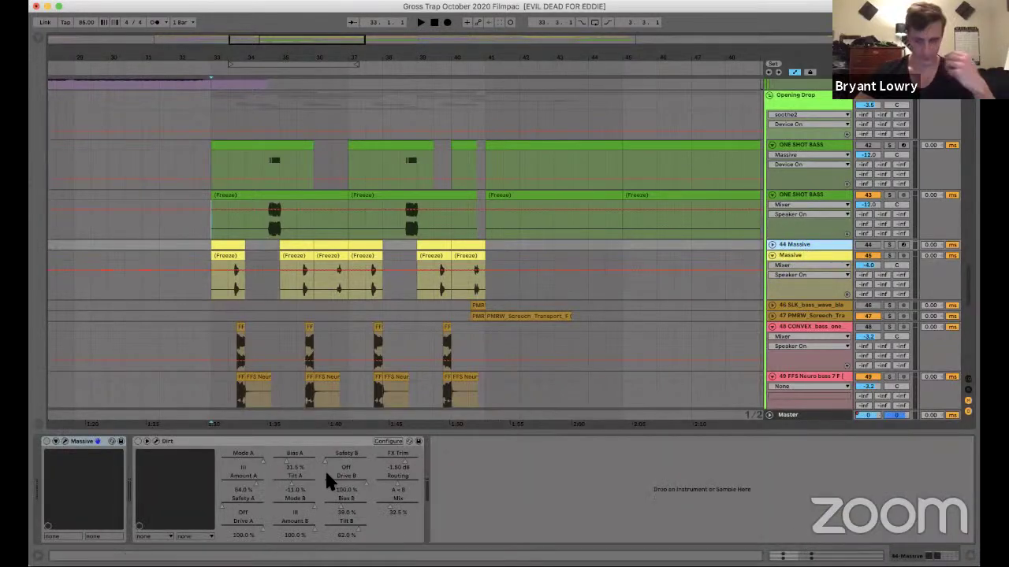
pyautogui.press('super+alt+l')
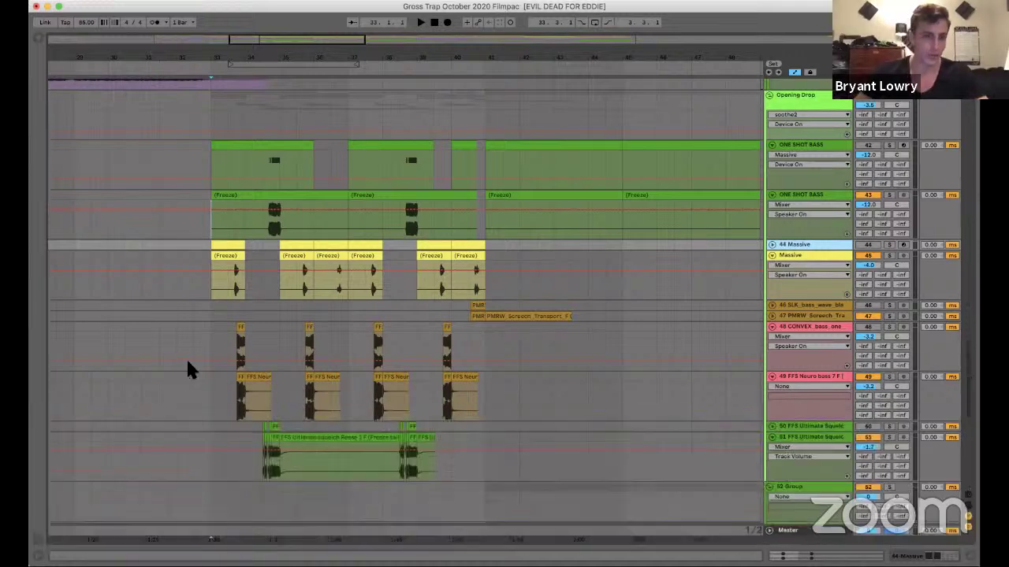
# Play the arrangement from bar 32 while following the sub, bass guitar and Opening Drop bass layers.
pyautogui.click(296, 295)
pyautogui.scroll(15, 303, 306)
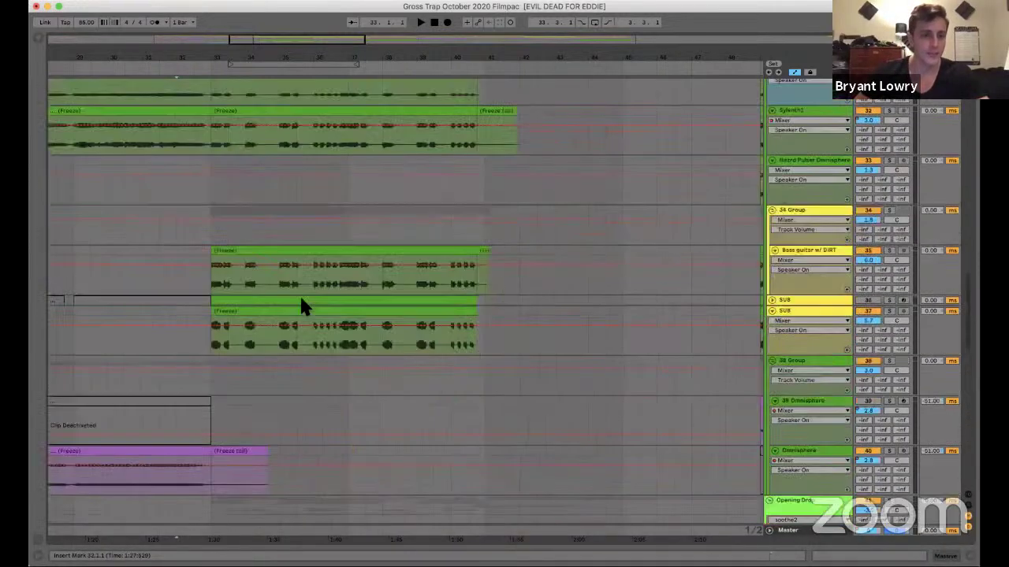
pyautogui.press('space')
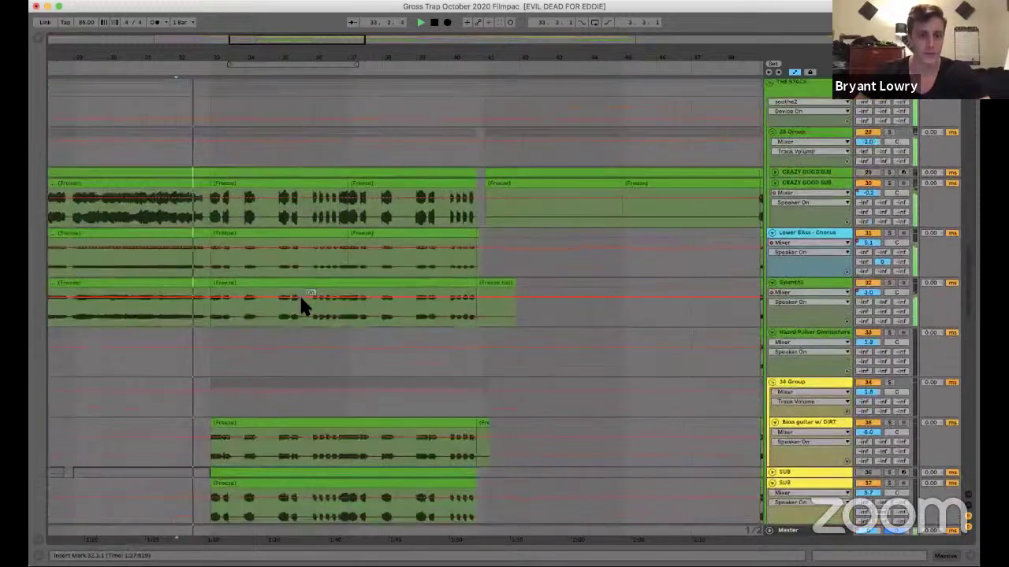
pyautogui.scroll(-2, 304, 306)
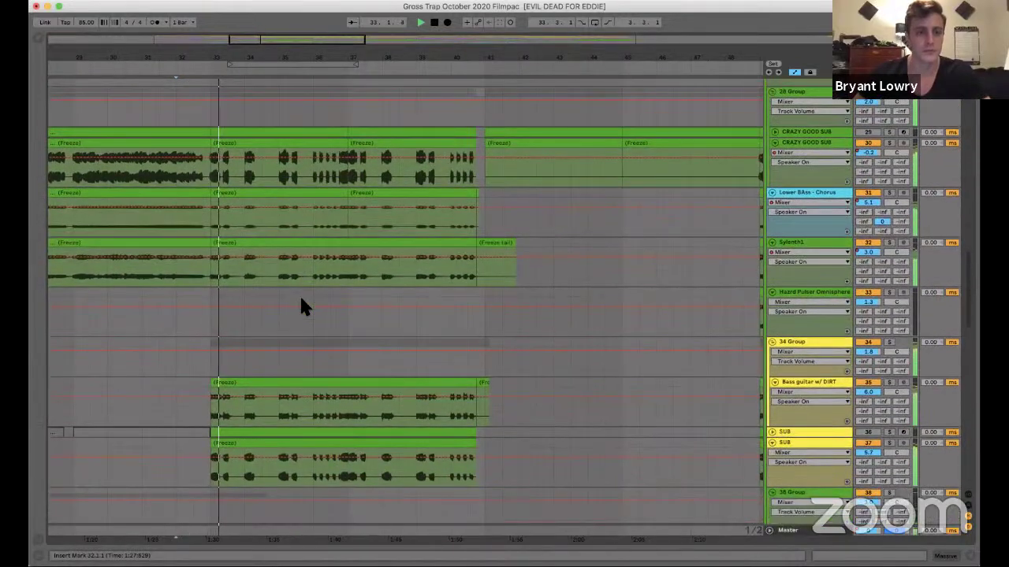
pyautogui.scroll(-10, 304, 307)
pyautogui.scroll(-8, 301, 306)
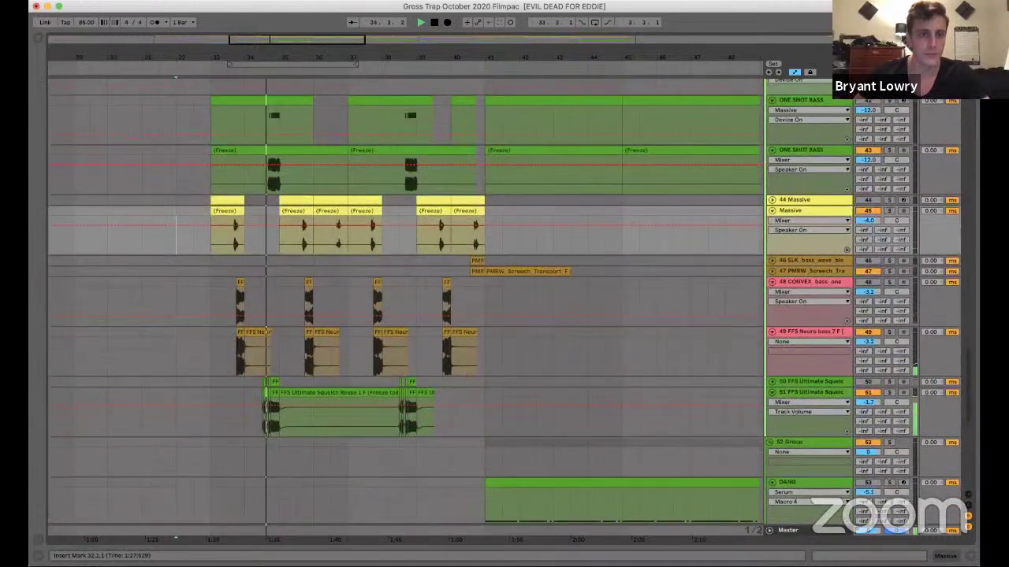
pyautogui.scroll(3, 285, 107)
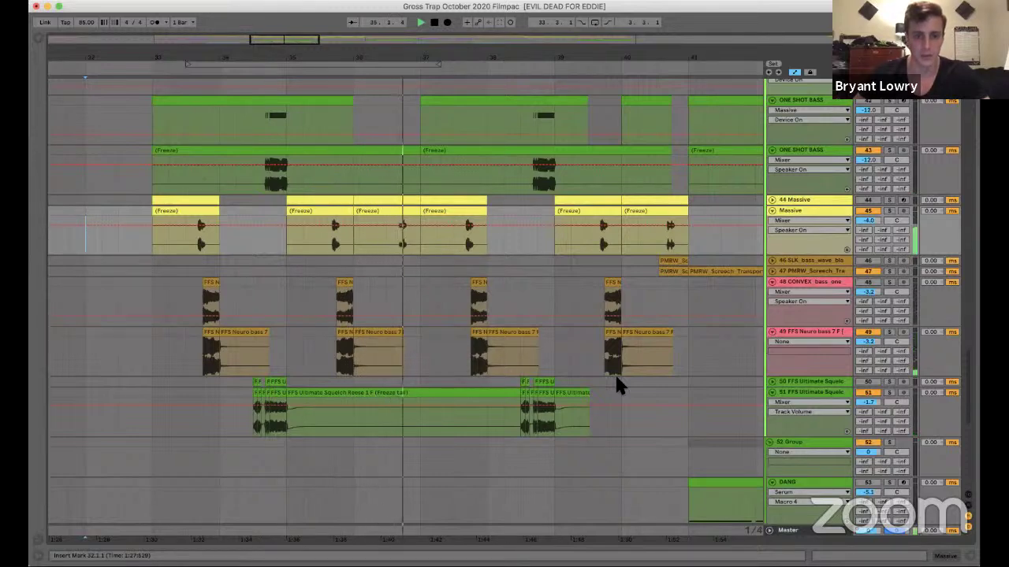
pyautogui.scroll(15, 616, 378)
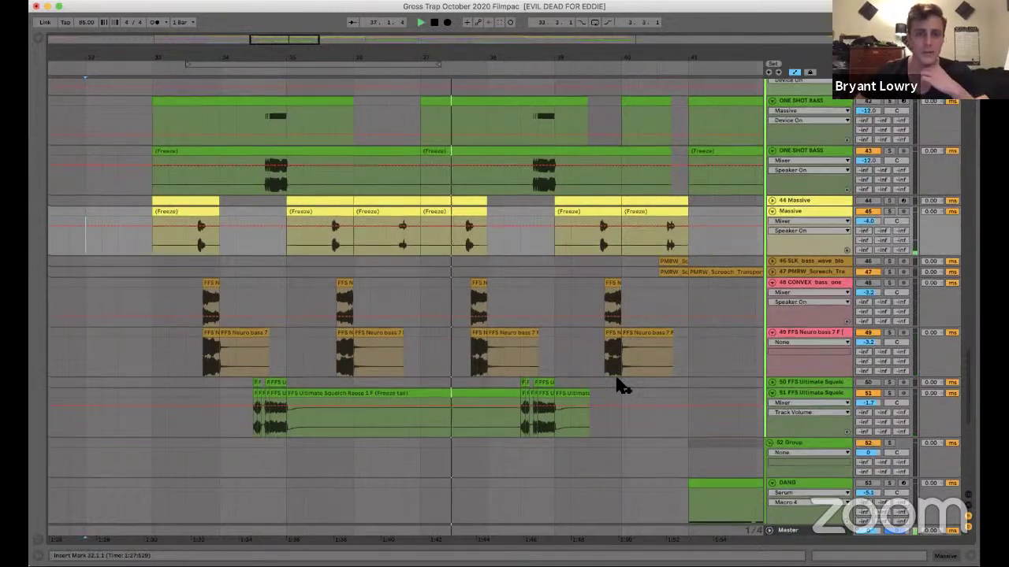
pyautogui.scroll(1, 632, 371)
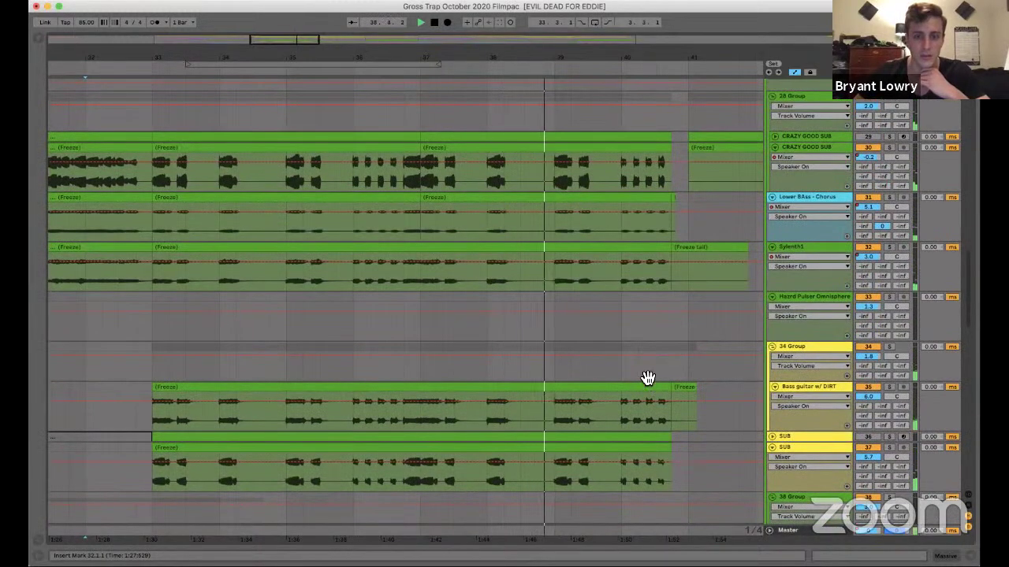
pyautogui.scroll(-12, 645, 372)
pyautogui.scroll(-5, 647, 378)
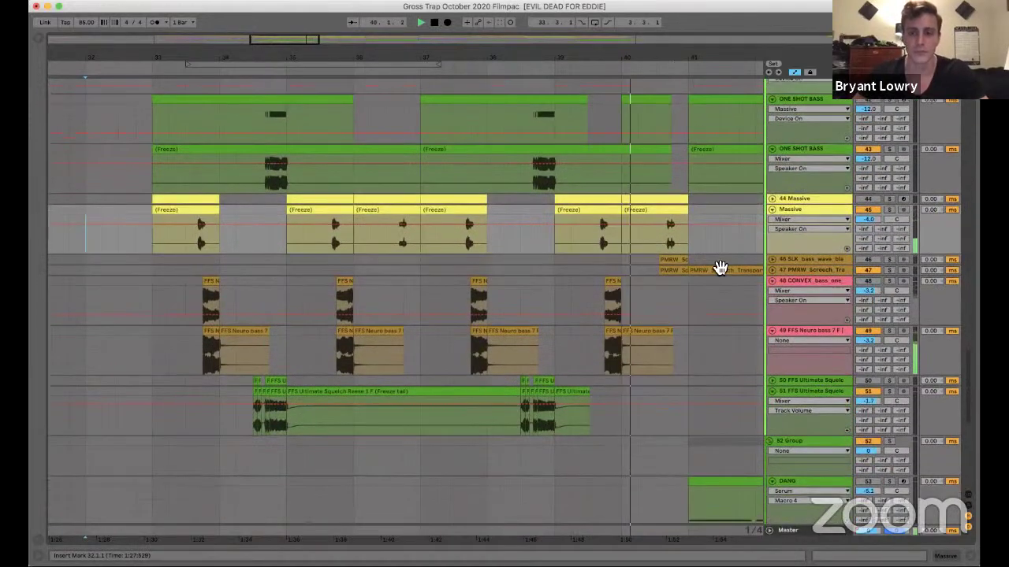
# Unfold the PMRW Screech Transport track, stop playback and show a wider range of the arrangement.
pyautogui.click(772, 269)
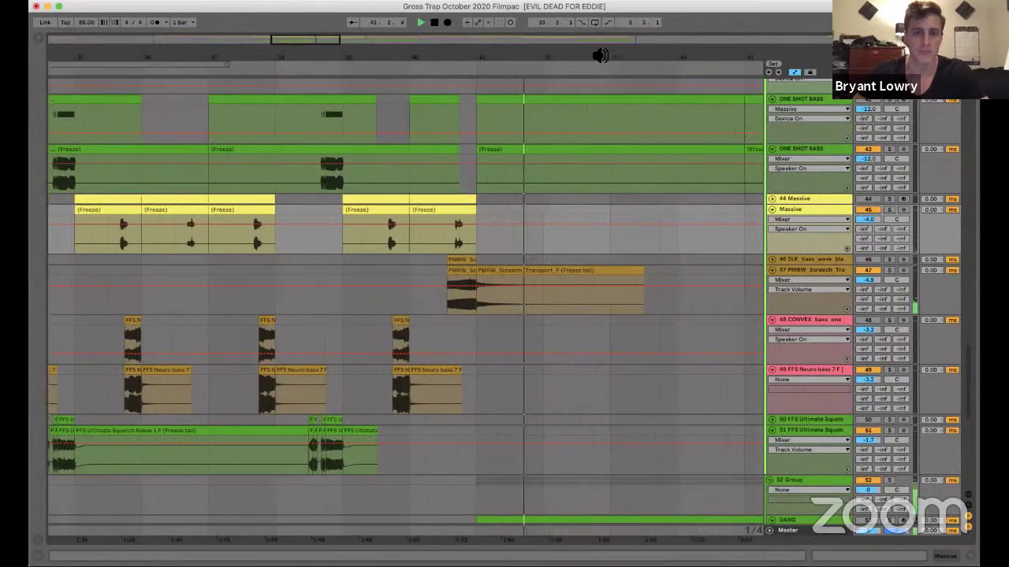
pyautogui.press('space')
pyautogui.press('-')
pyautogui.press('-')
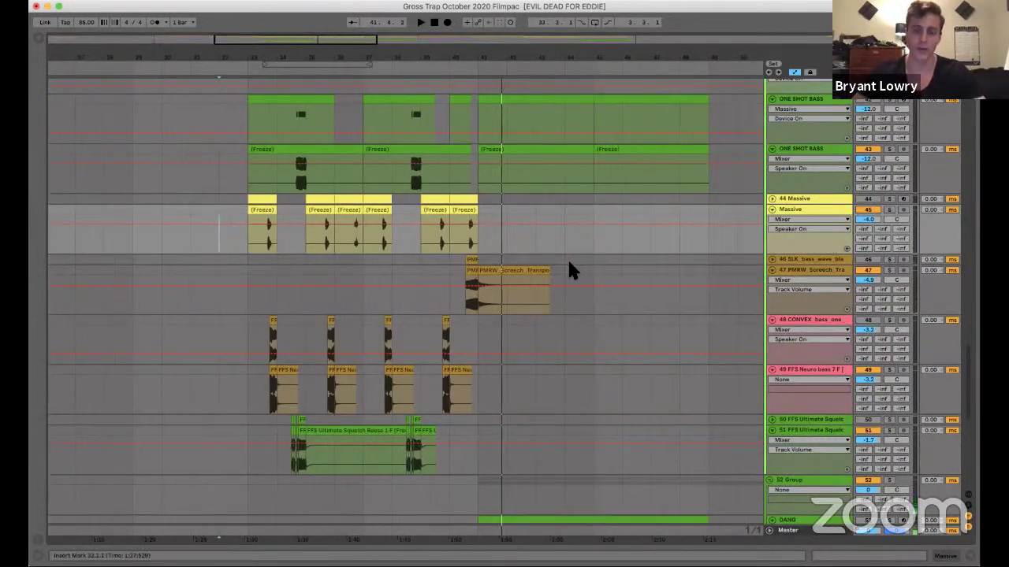
# Examine the DANG, Chaos Siren Massive X and GUITAR layers below the Opening Drop group, then return to the group.
pyautogui.scroll(-5, 567, 260)
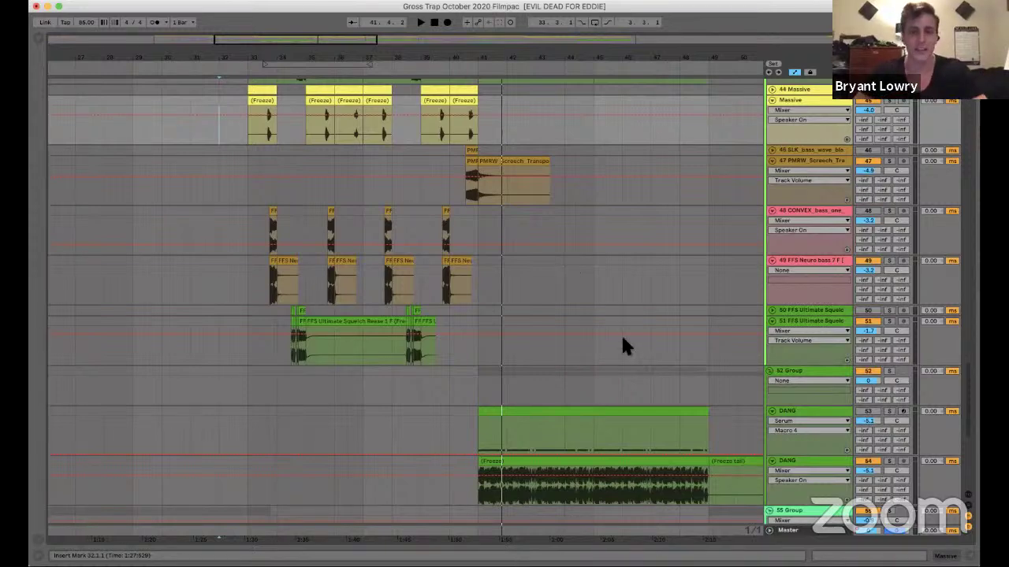
pyautogui.scroll(-10, 622, 345)
pyautogui.hscroll(4, 601, 331)
pyautogui.hscroll(2, 466, 299)
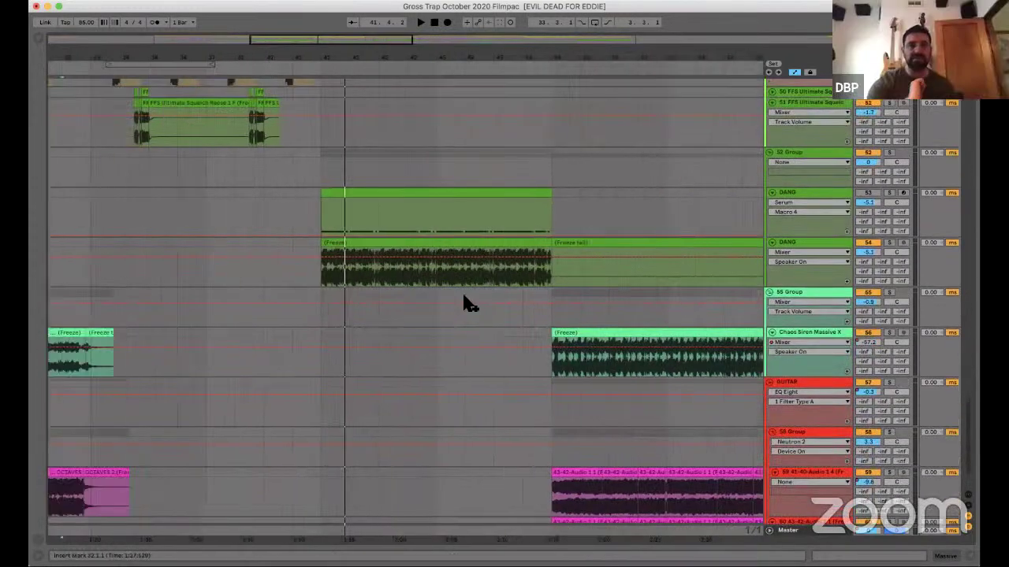
pyautogui.hscroll(-3, 468, 304)
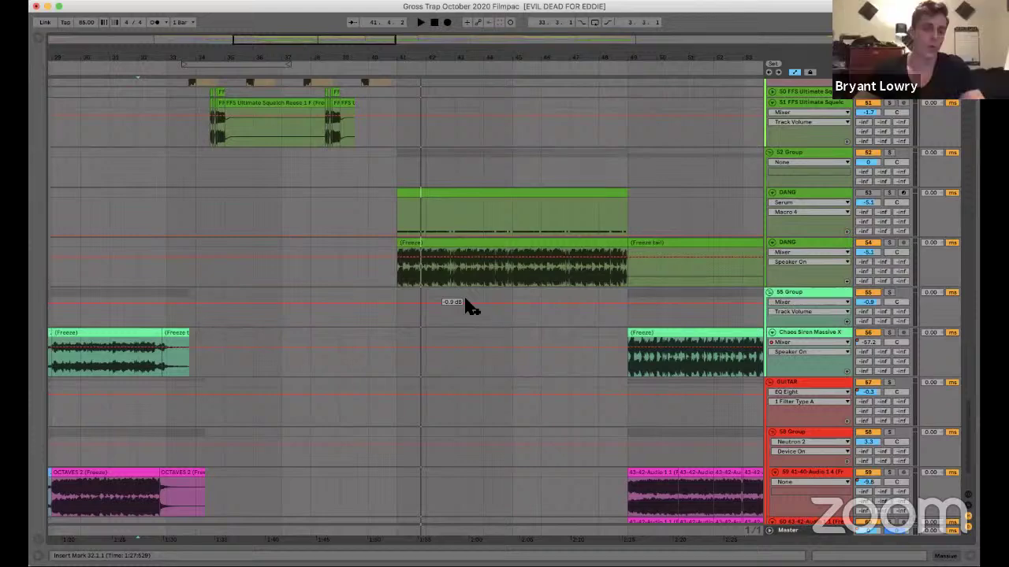
pyautogui.scroll(10, 347, 212)
pyautogui.hscroll(-2, 346, 212)
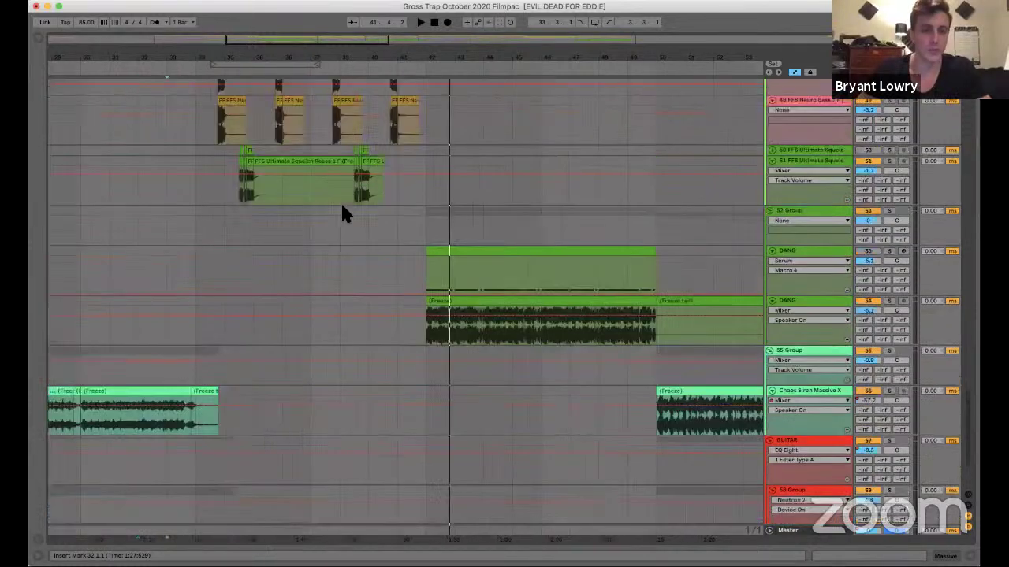
pyautogui.scroll(3, 341, 94)
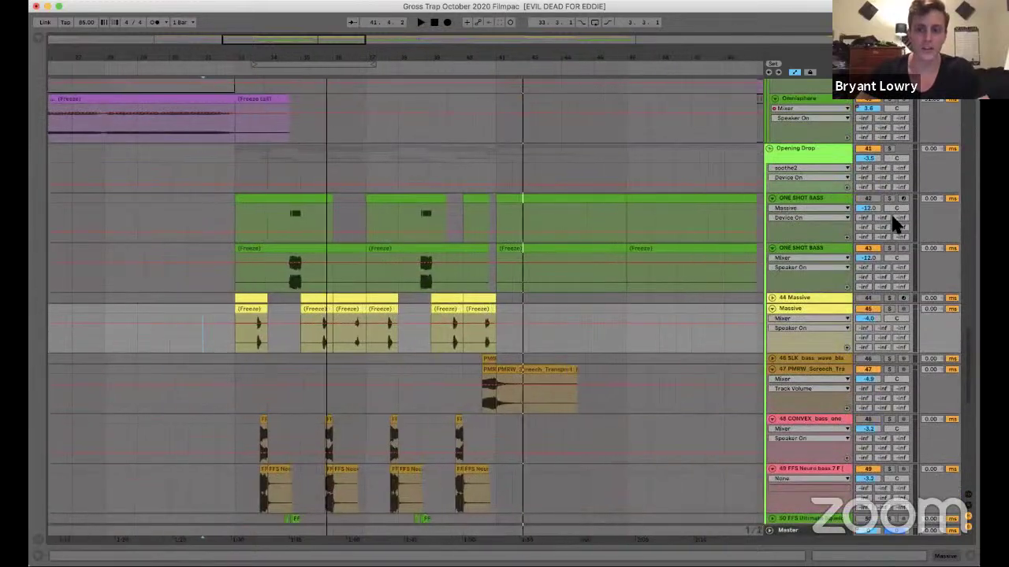
# Insert a MIDI track below the ONE SHOT BASS MIDI track and create an empty clip on it from bar 33 to bar 41.
pyautogui.press('+')
pyautogui.click(803, 189)
pyautogui.click(807, 203)
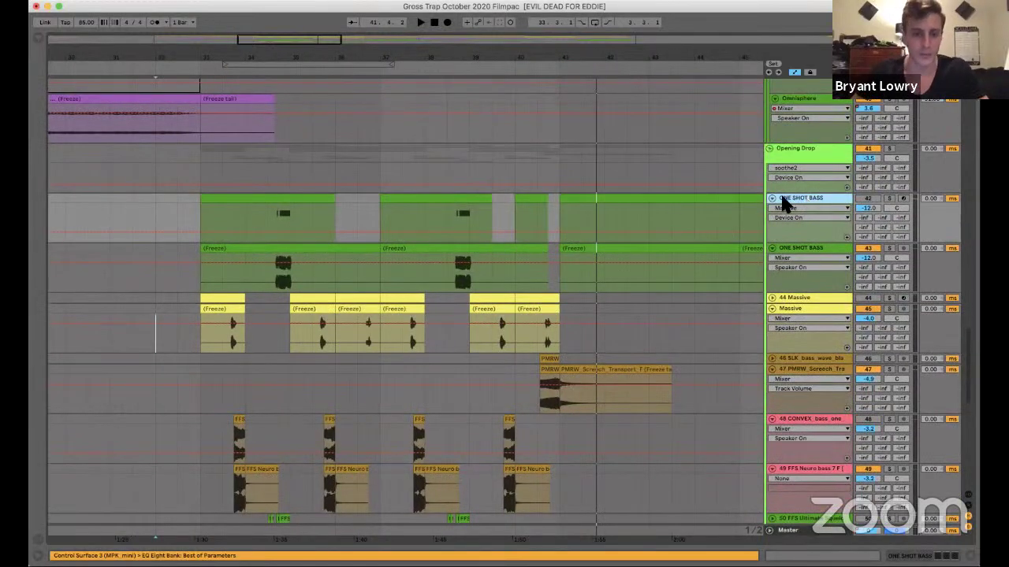
pyautogui.press('super+shift+t')
pyautogui.click(206, 252)
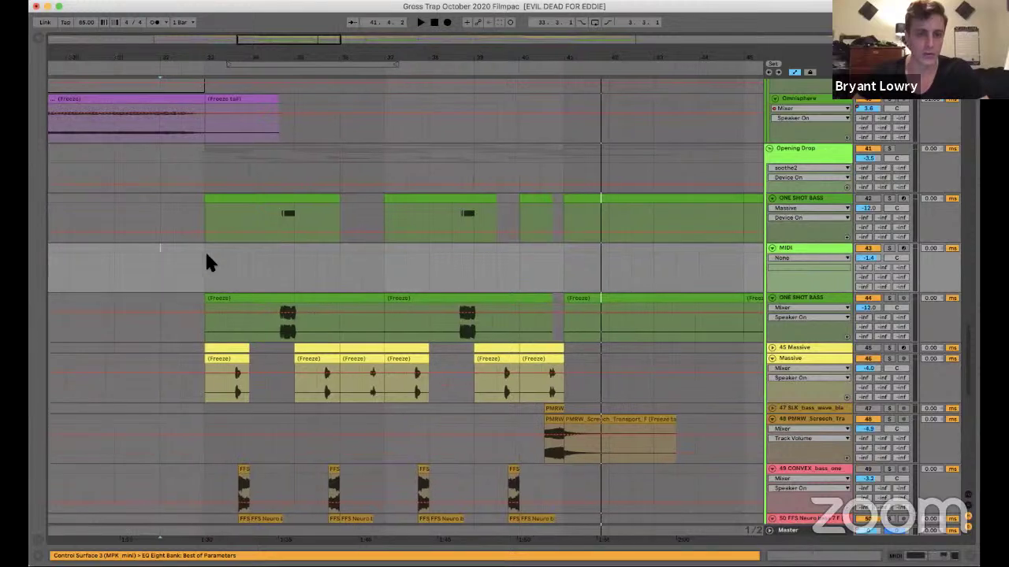
pyautogui.press('super+shift+m')
pyautogui.keyDown('shift'); pyautogui.click(564, 248); pyautogui.keyUp('shift')
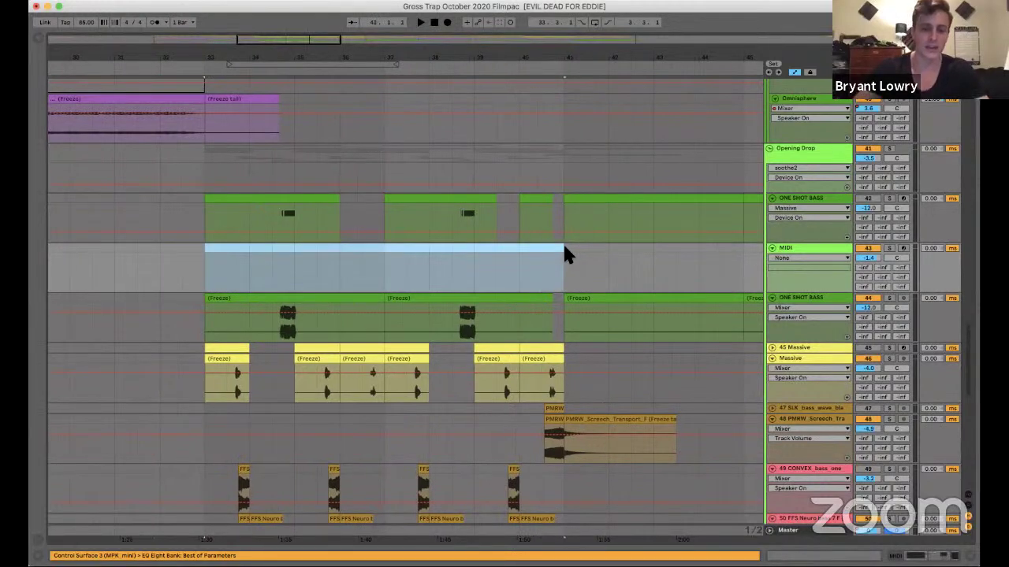
pyautogui.press('super+shift+m')
# Draw a continuous row of same-pitch notes across all eight bars of the new MIDI clip and hide the clip detail view.
pyautogui.press('b')
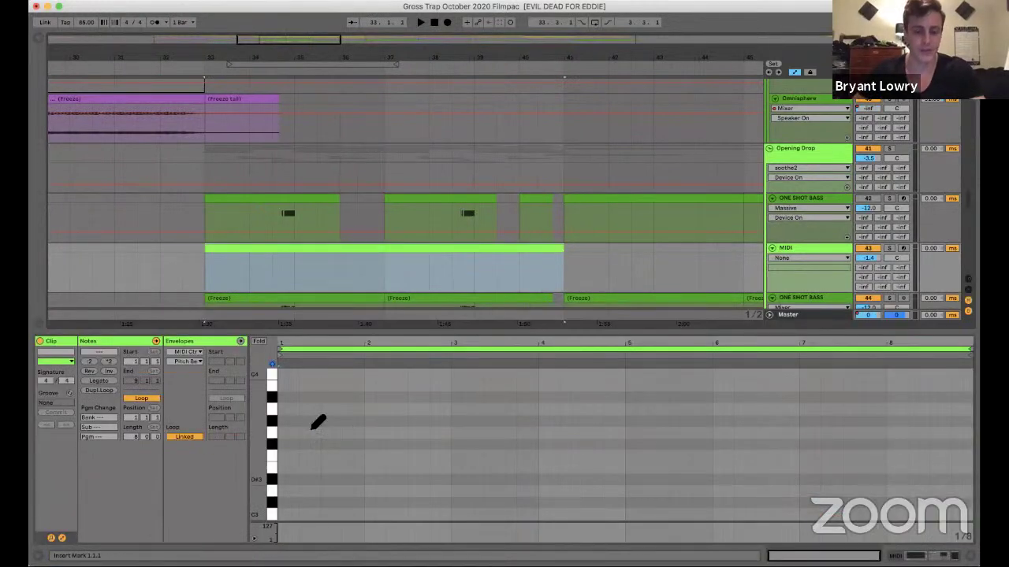
pyautogui.moveTo(281, 376); pyautogui.dragTo(970, 374)
pyautogui.press('super+alt+l')
# Insert two more MIDI tracks below the track holding the new eight-bar clip.
pyautogui.click(815, 249)
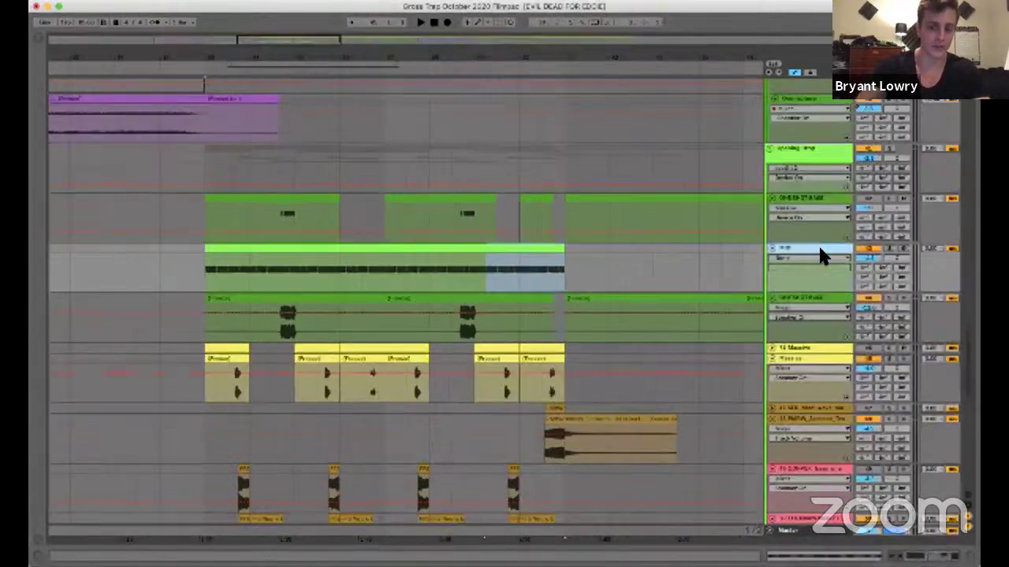
pyautogui.press('super+shift+t')
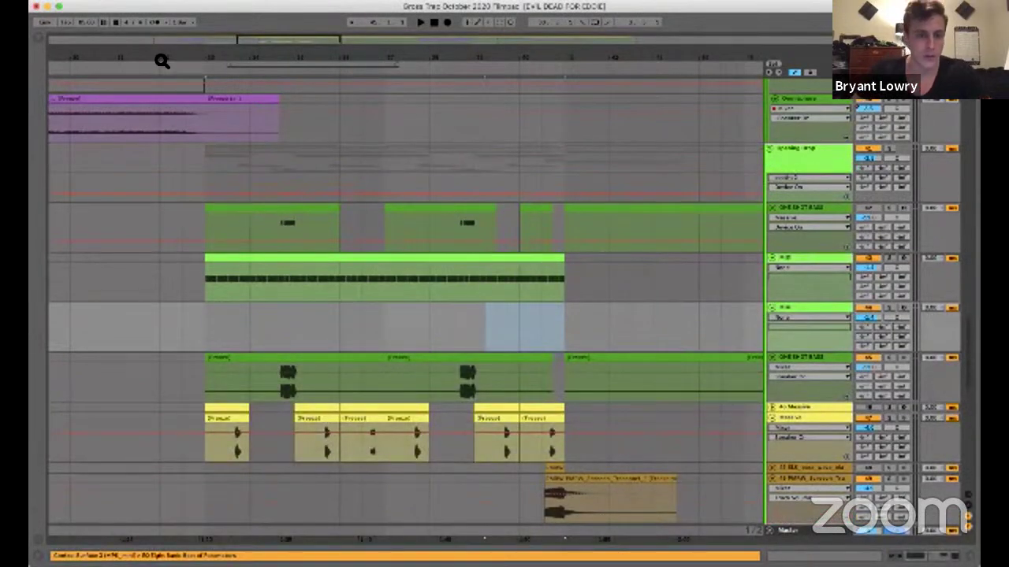
pyautogui.moveTo(210, 56); pyautogui.dragTo(212, 95)
pyautogui.press('super+shift+t')
# Move the section from 33.2.3 to 33.3.1 of the eight-bar clip down to the second MIDI track.
pyautogui.press('+')
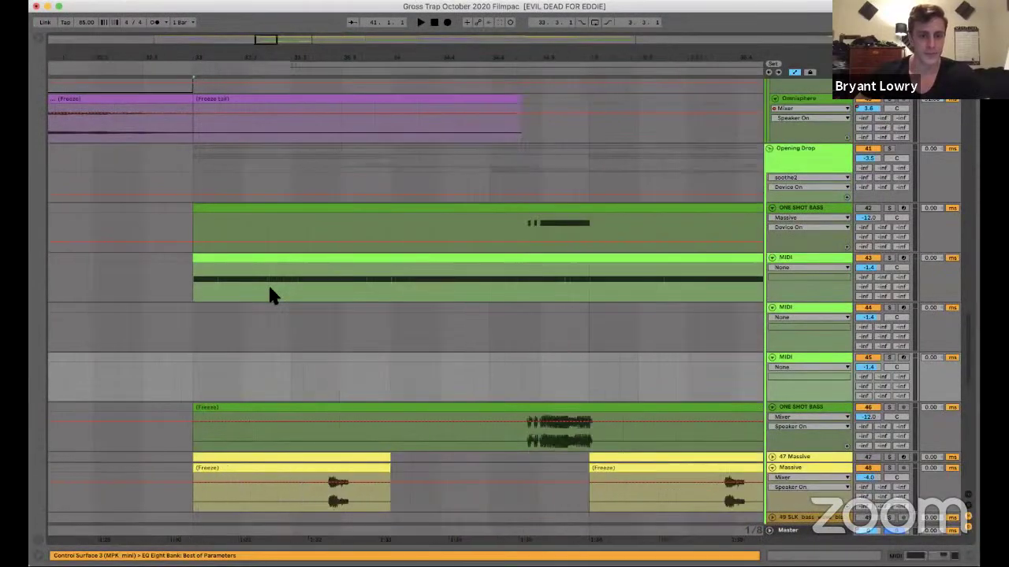
pyautogui.click(284, 276)
pyautogui.moveTo(275, 331); pyautogui.dragTo(271, 326)
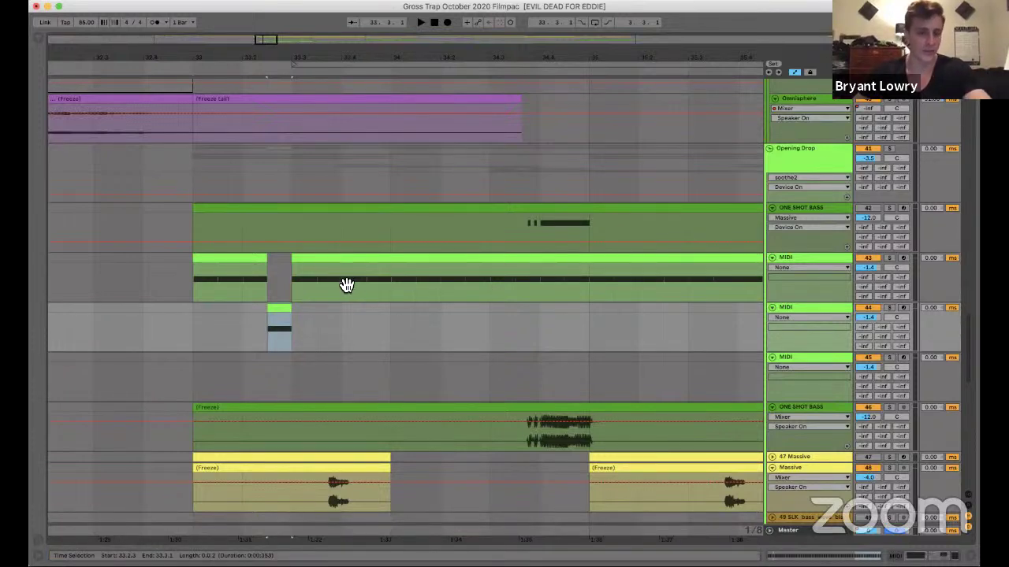
# Move the 34.1.3–34.2.1 section of the eight-bar clip to the second MIDI track, and the 33.4.1–34.1.1 and 34.4.1–34.4.3 sections to the third.
pyautogui.click(289, 326)
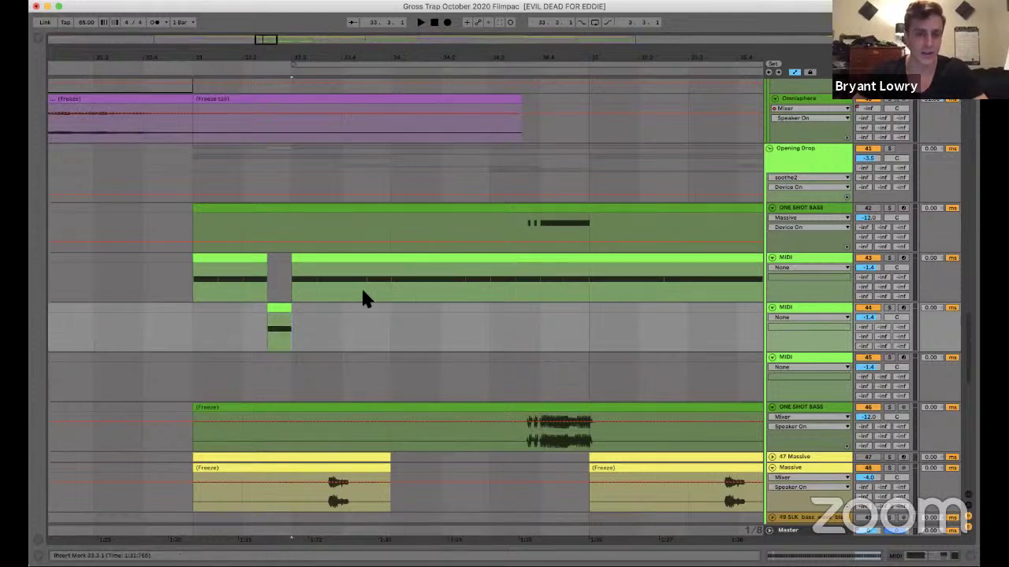
pyautogui.moveTo(376, 265); pyautogui.dragTo(374, 376)
pyautogui.moveTo(419, 290); pyautogui.dragTo(429, 325)
pyautogui.moveTo(539, 290); pyautogui.dragTo(552, 367)
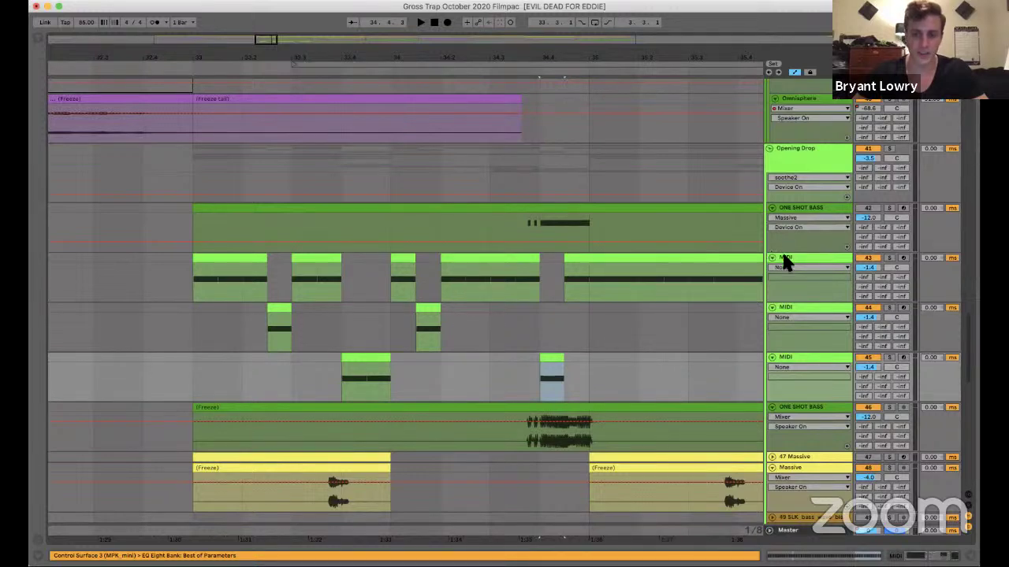
# Select the three demonstration MIDI tracks below the ONE SHOT BASS MIDI track and delete them together.
pyautogui.click(799, 293)
pyautogui.click(795, 336)
pyautogui.click(803, 359)
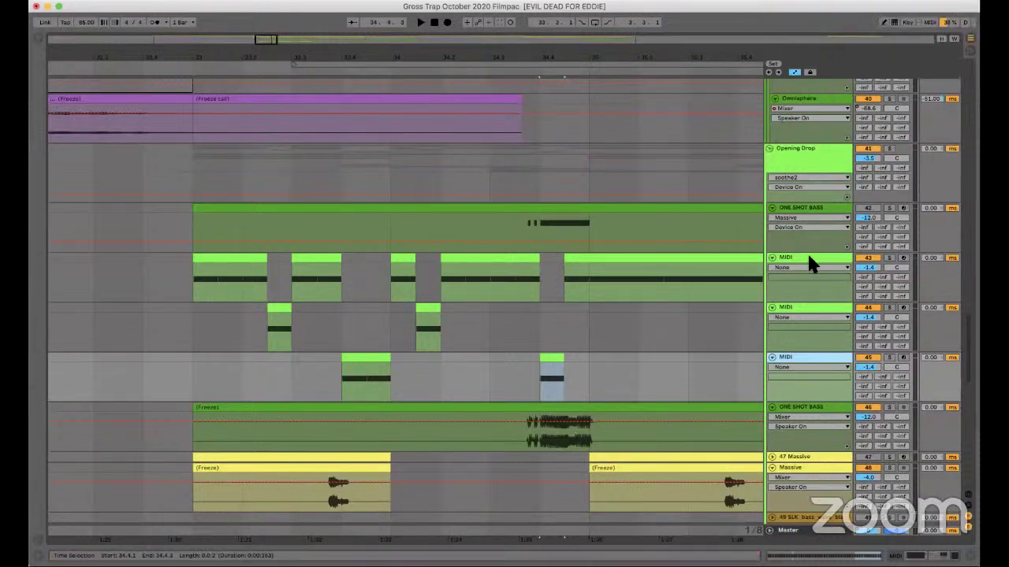
pyautogui.click(771, 266)
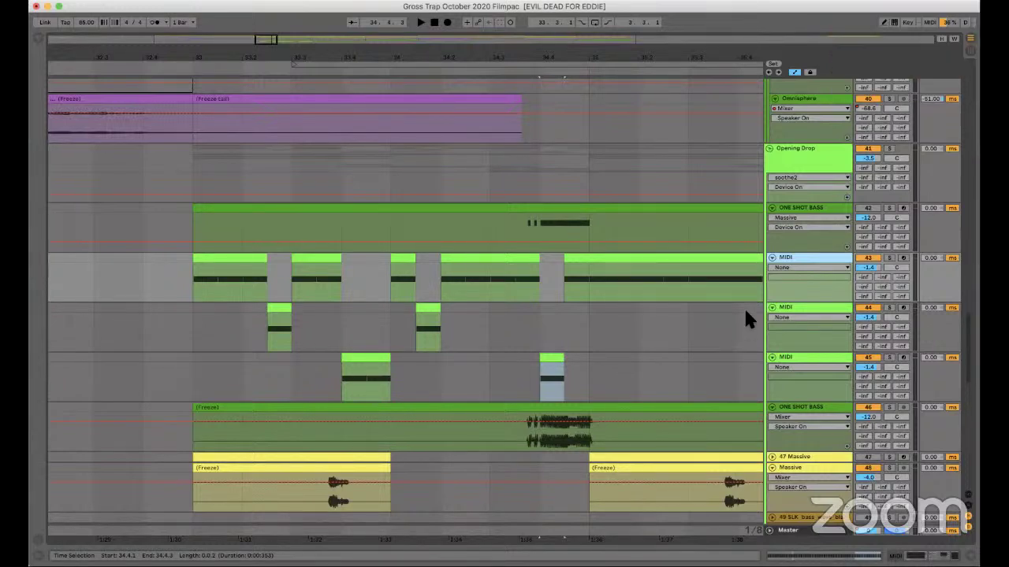
pyautogui.keyDown('shift'); pyautogui.click(801, 358); pyautogui.keyUp('shift')
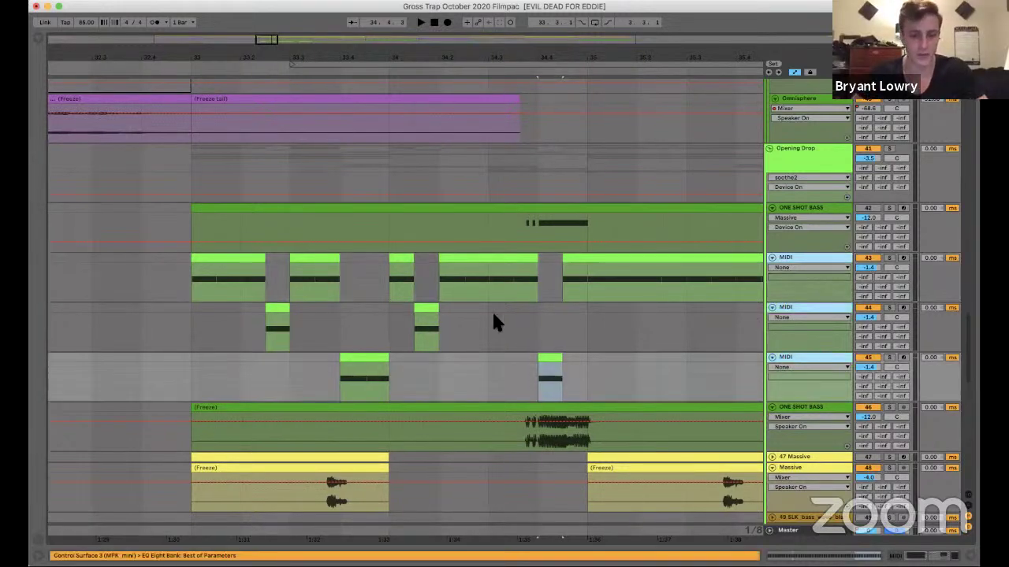
pyautogui.press('Delete')
# Solo and play the frozen ONE SHOT BASS track, and show the device chain of the ONE SHOT BASS MIDI track.
pyautogui.scroll(-2, 490, 229)
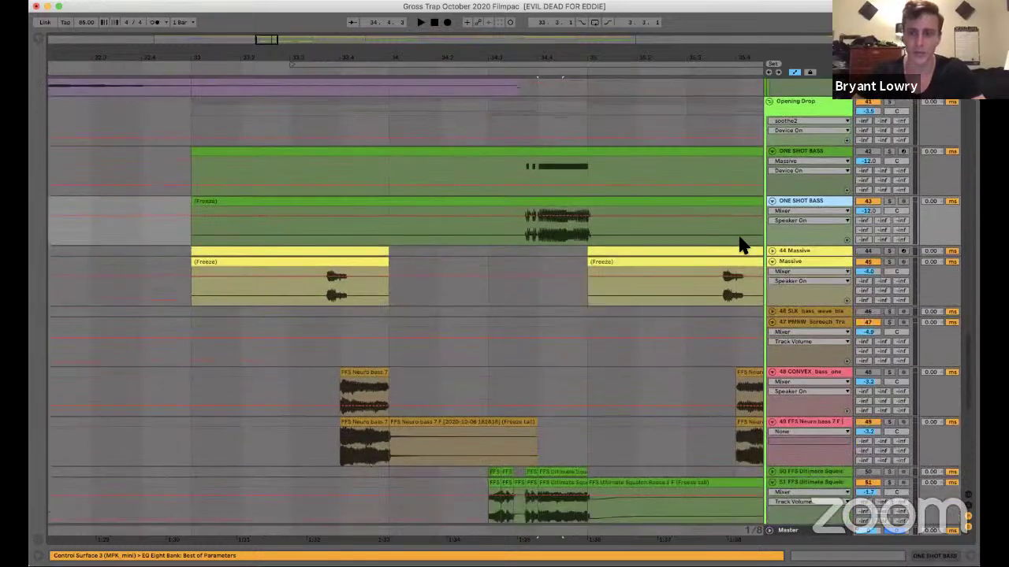
pyautogui.click(889, 202)
pyautogui.press('space')
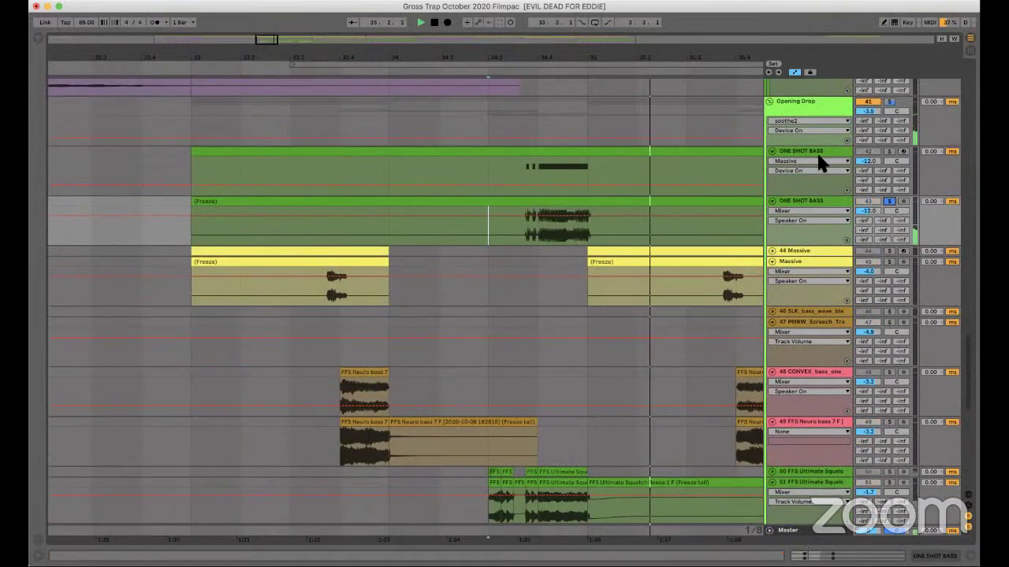
pyautogui.click(754, 195)
pyautogui.hotkey('shift', 'Tab')
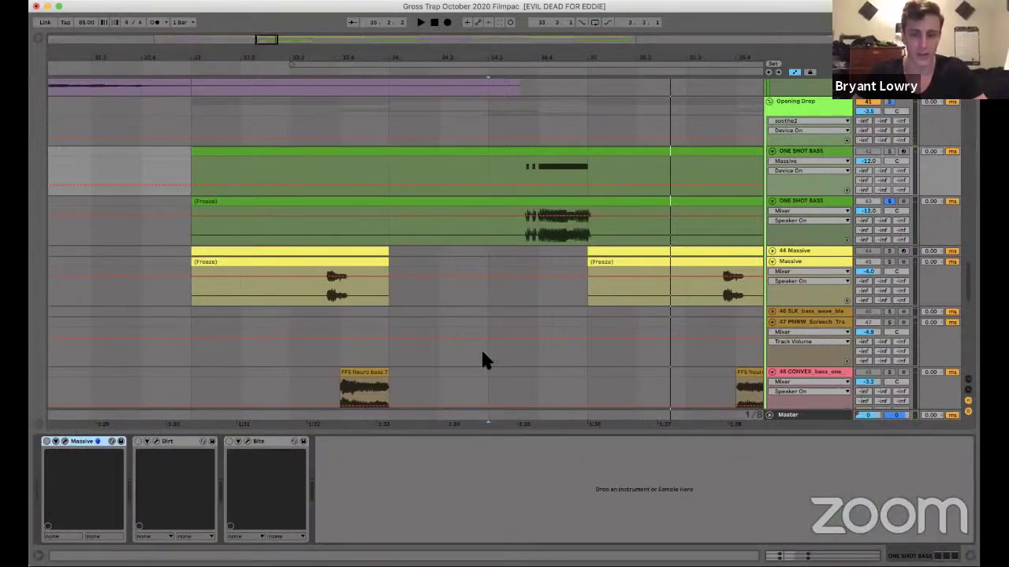
# Select the FFS Neuro bass 7 F audio clip from 33.4.1 to 34.1.1 and solo its track for listening.
pyautogui.scroll(-5, 446, 247)
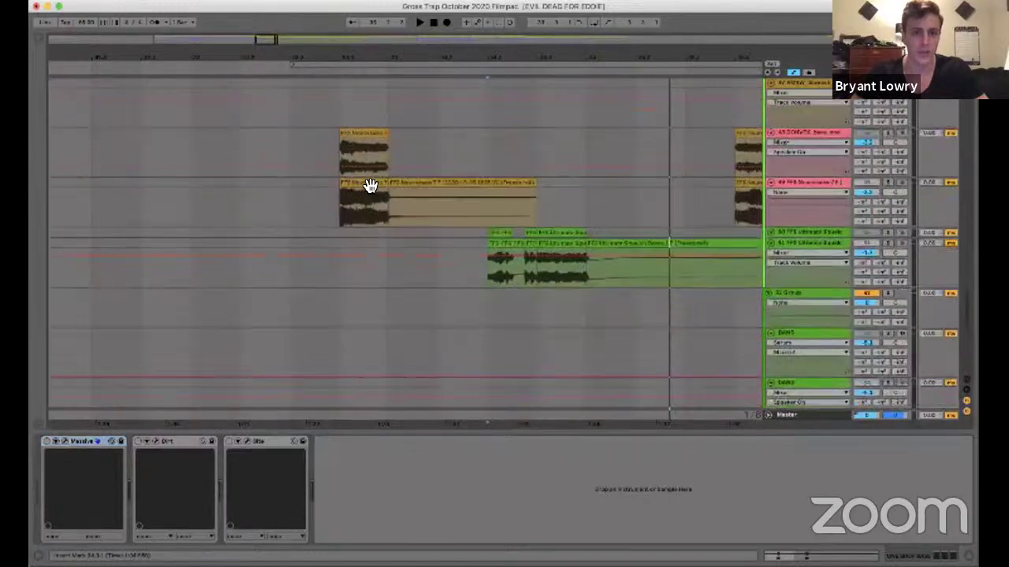
pyautogui.click(881, 185)
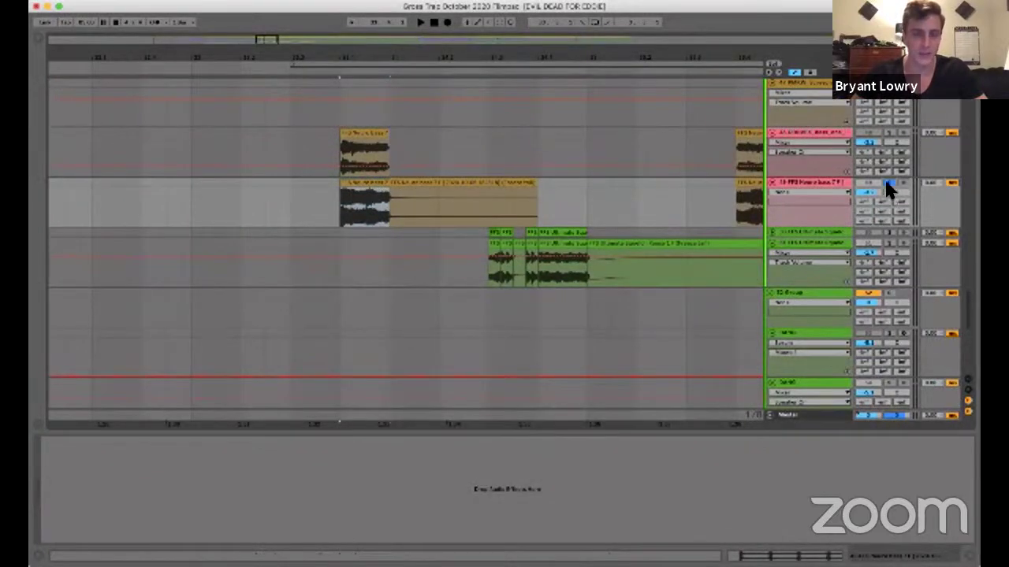
pyautogui.click(657, 79)
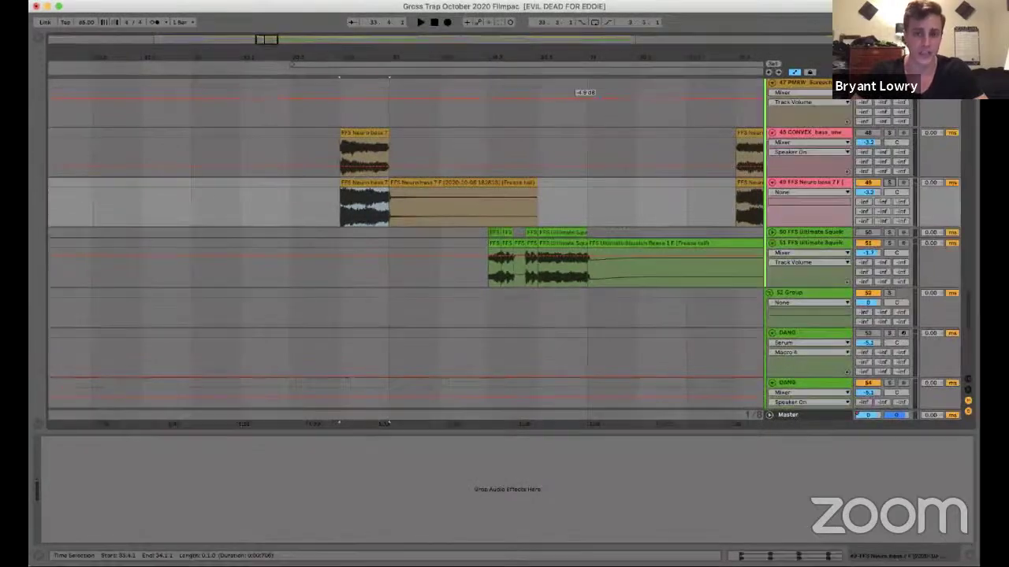
# Fold the CONVEX bass track and examine how the FFS Neuro bass, Ultimate Squelch and Screech clips are arranged across the drop.
pyautogui.scroll(-5, 699, 255)
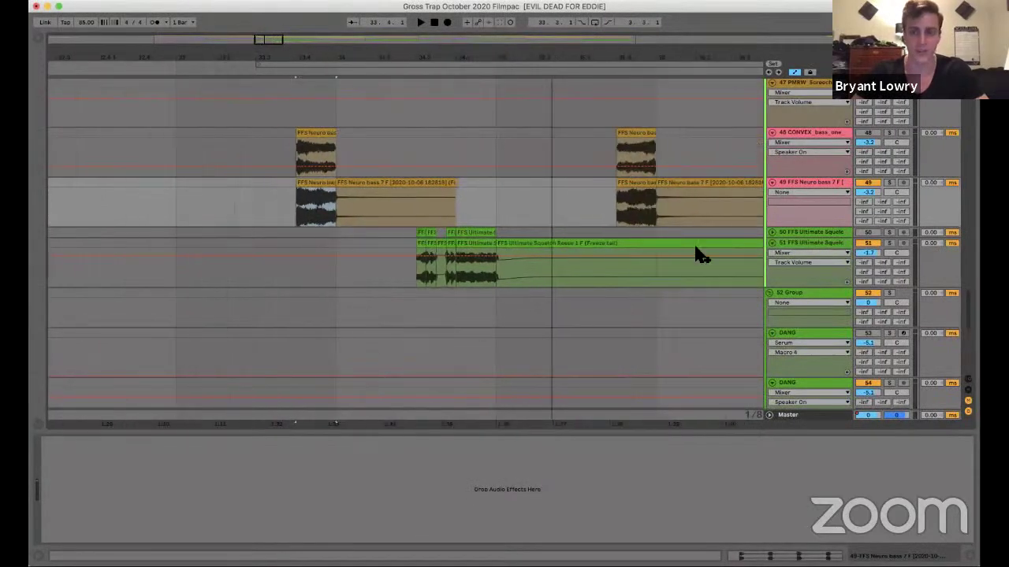
pyautogui.scroll(2, 761, 184)
pyautogui.click(772, 172)
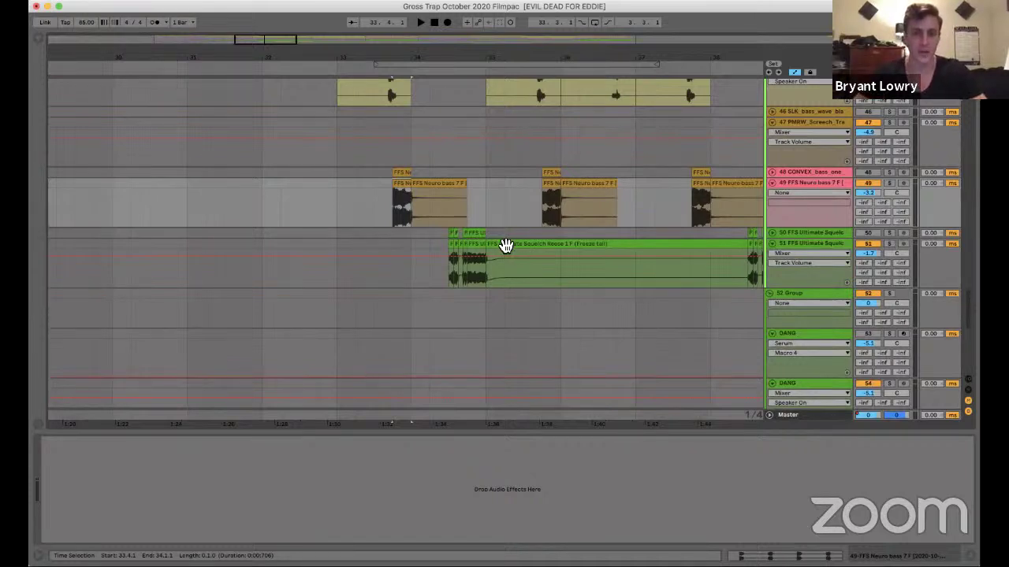
pyautogui.click(505, 244)
pyautogui.hscroll(5, 551, 63)
pyautogui.scroll(-5, 569, 270)
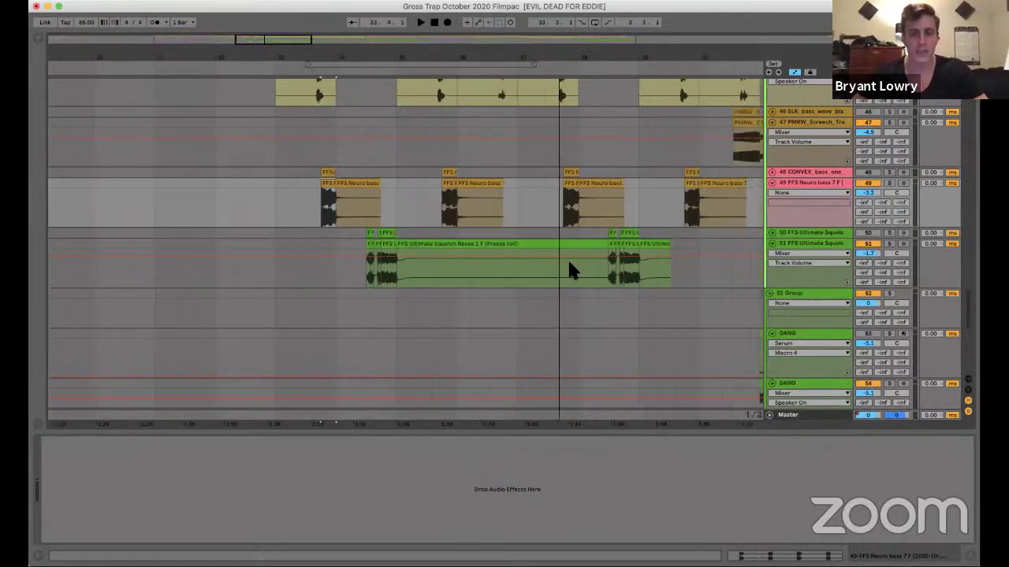
pyautogui.hscroll(3, 569, 264)
pyautogui.hscroll(3, 569, 270)
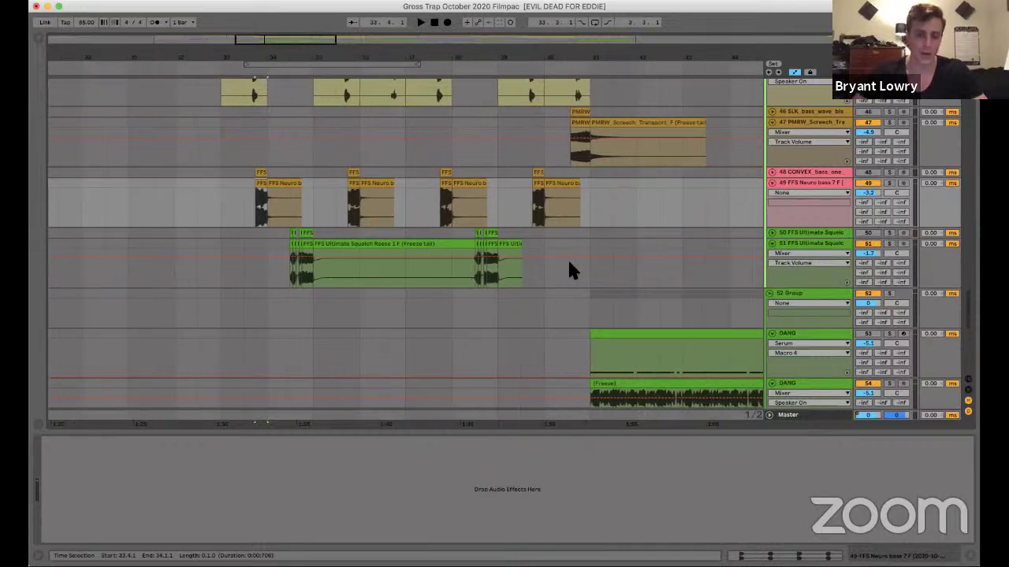
# Inspect the effects on the Opening Drop group, including the BG-Keys plugin's settings and latency.
pyautogui.scroll(5, 569, 270)
pyautogui.scroll(1, 569, 268)
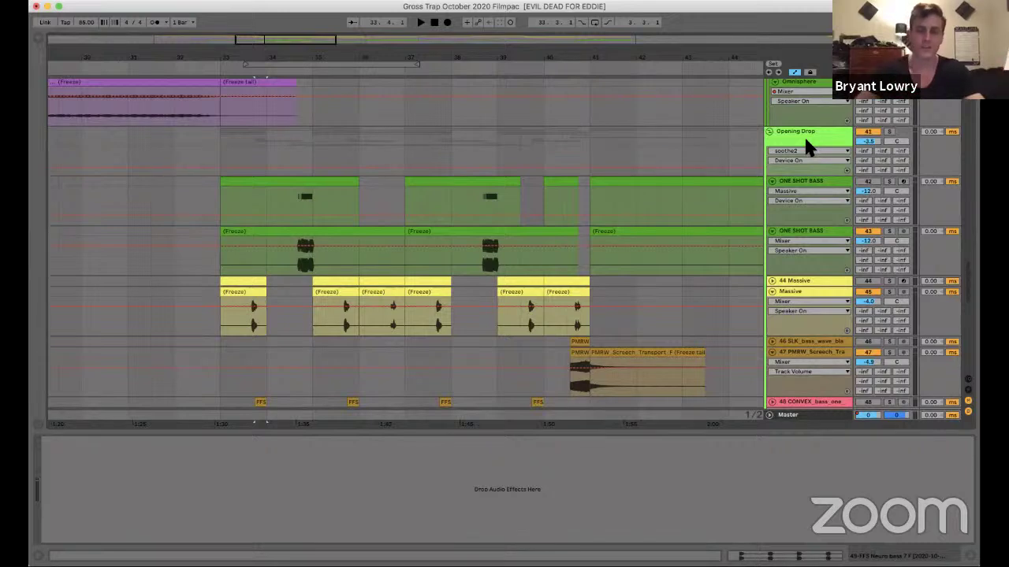
pyautogui.press('Up')
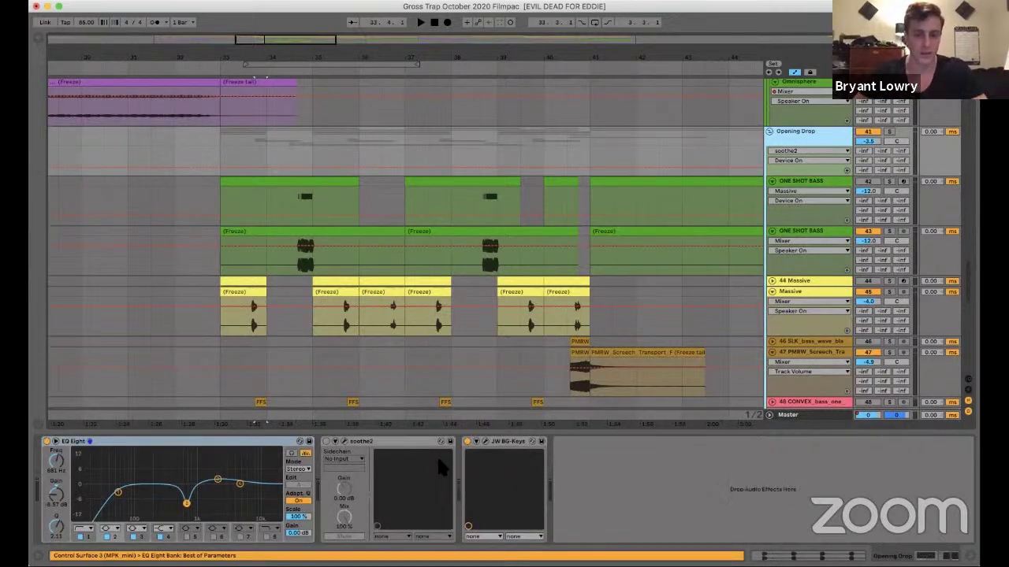
pyautogui.click(504, 444)
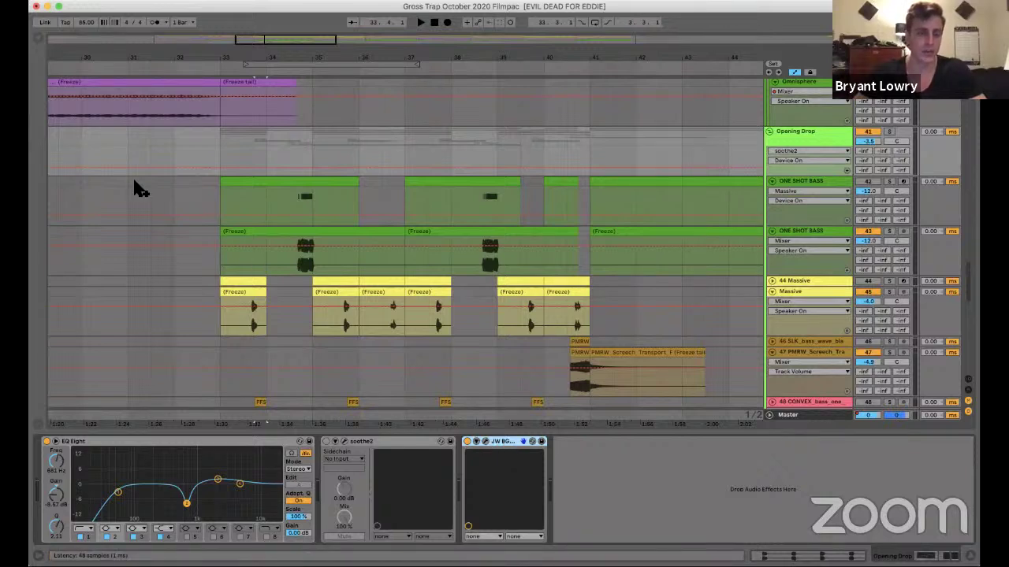
pyautogui.press('super+alt+p')
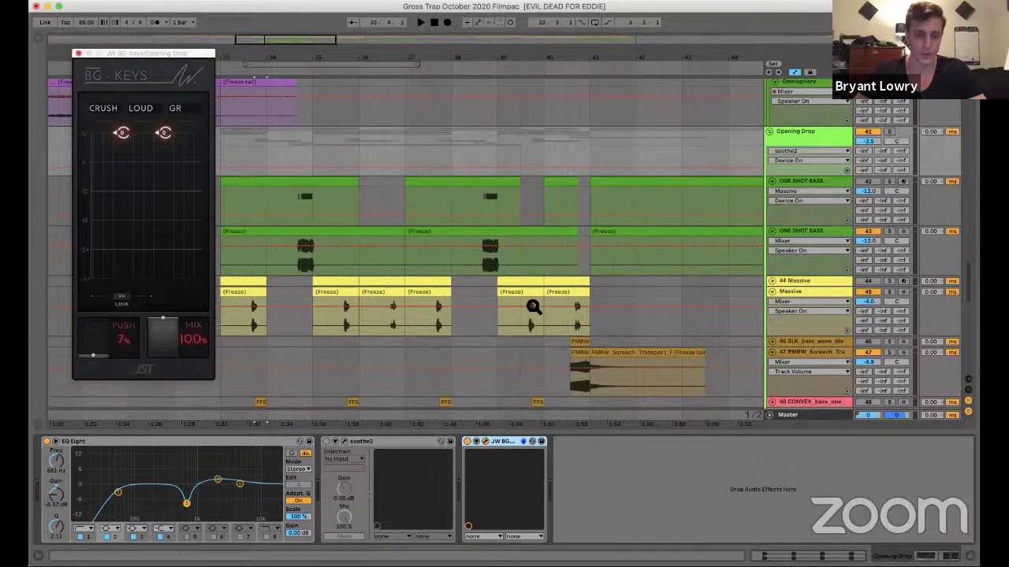
pyautogui.press('super+alt+p')
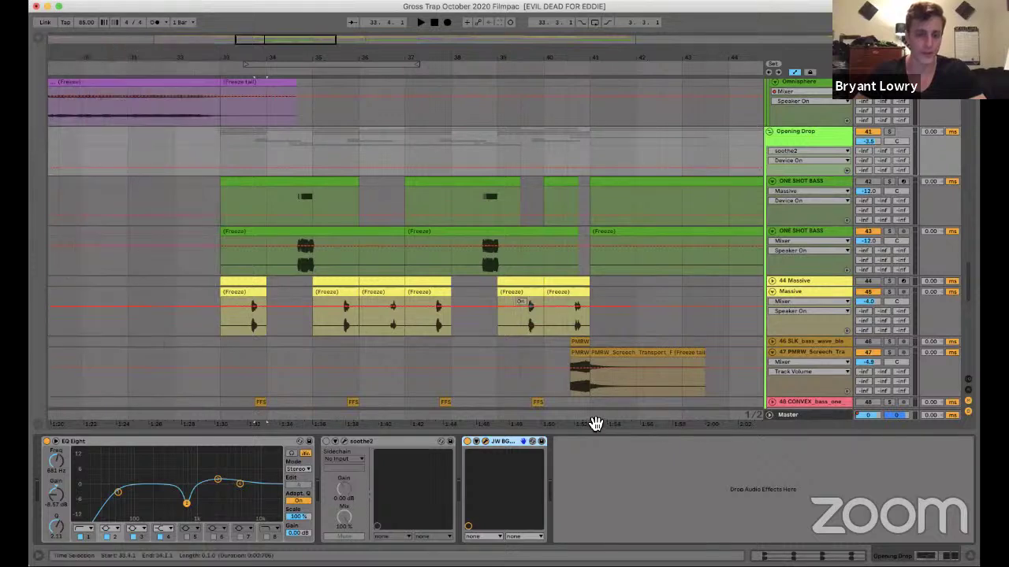
pyautogui.click(403, 447)
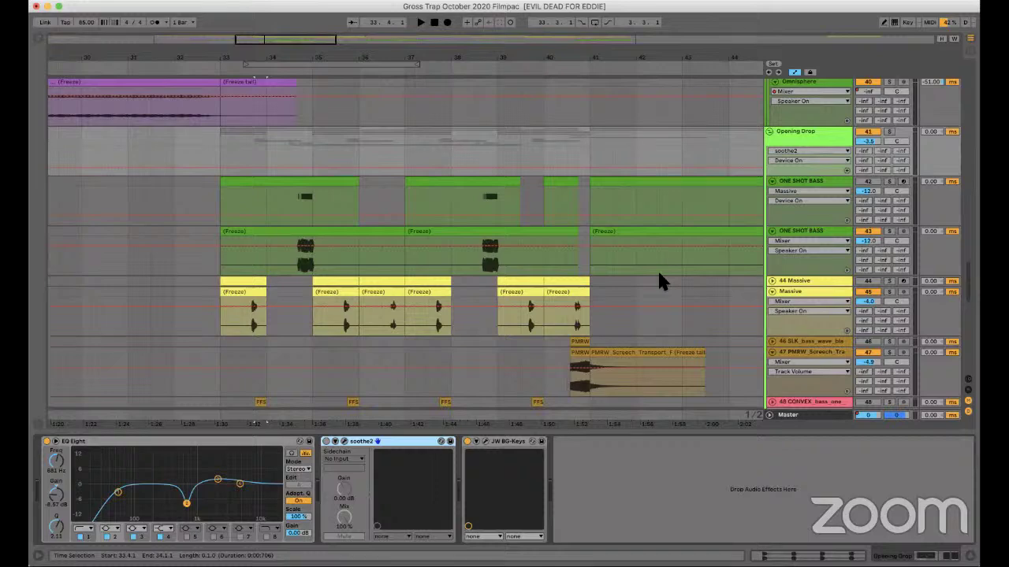
# Display the Master track's devices and look through the whole mastering chain from end to end.
pyautogui.scroll(-3, 657, 268)
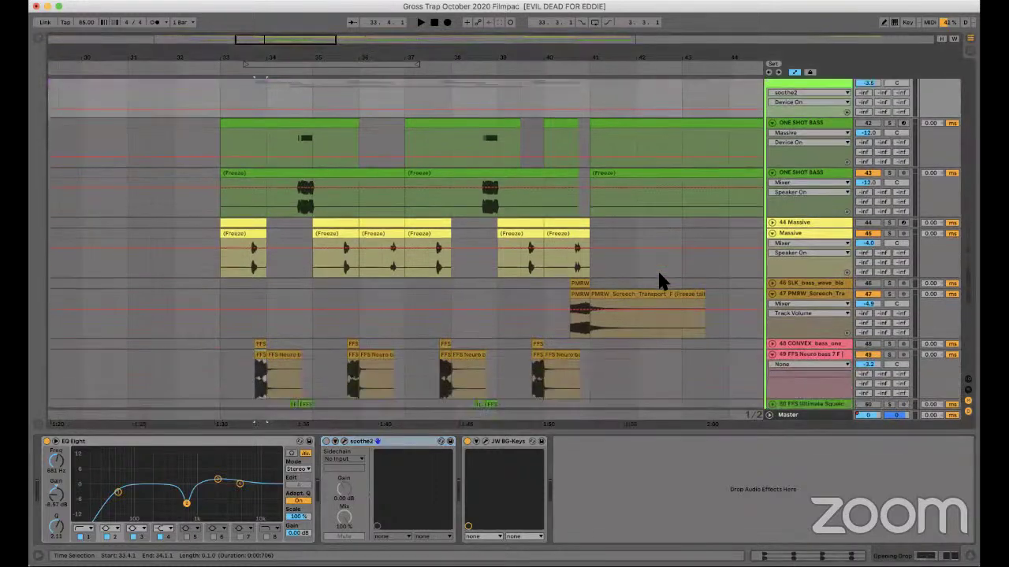
pyautogui.hscroll(2, 806, 420)
pyautogui.hscroll(1, 806, 420)
pyautogui.click(805, 420)
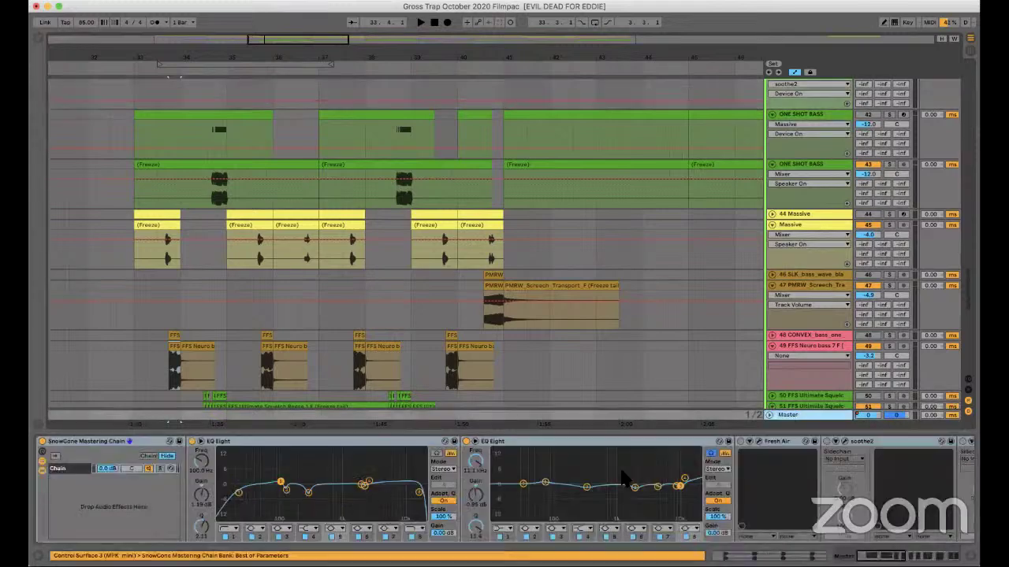
pyautogui.hscroll(3, 621, 475)
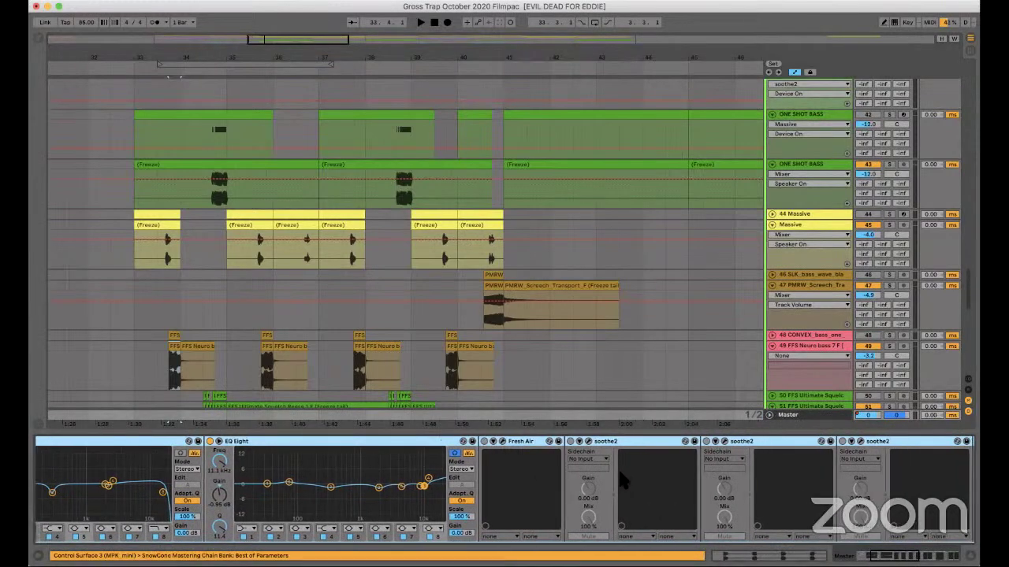
pyautogui.hscroll(10, 621, 479)
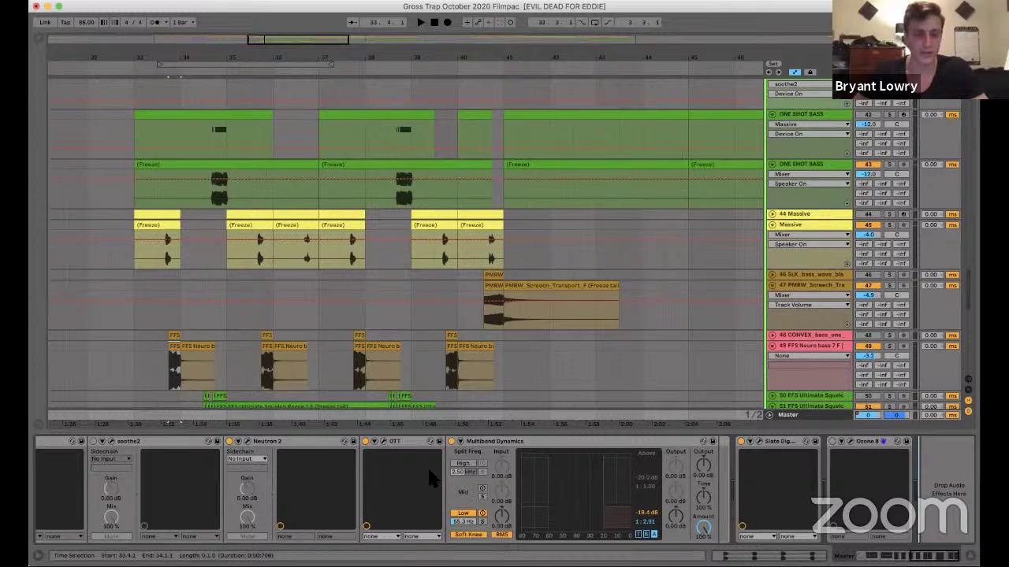
pyautogui.hscroll(-6, 204, 512)
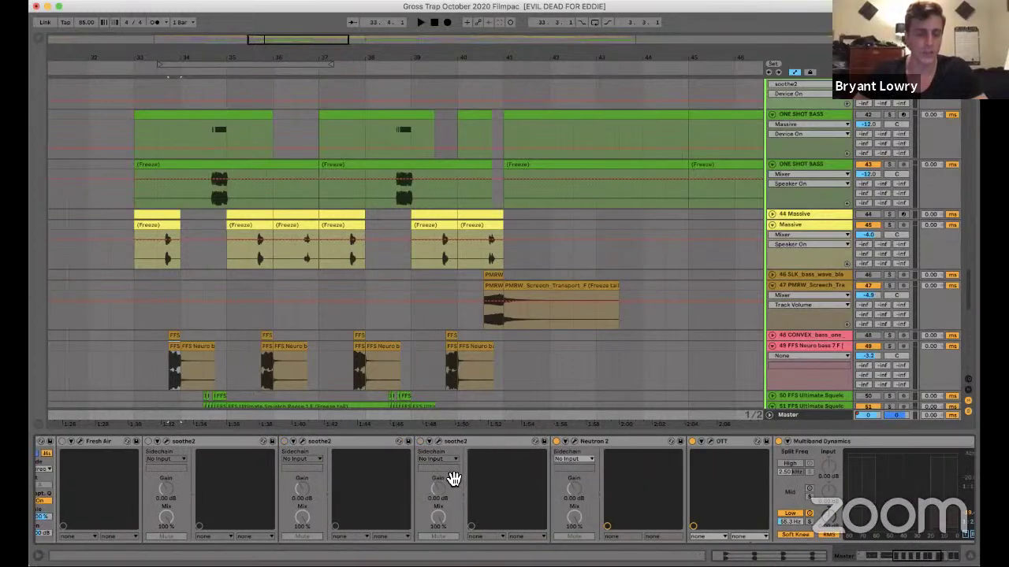
pyautogui.hscroll(-10, 451, 479)
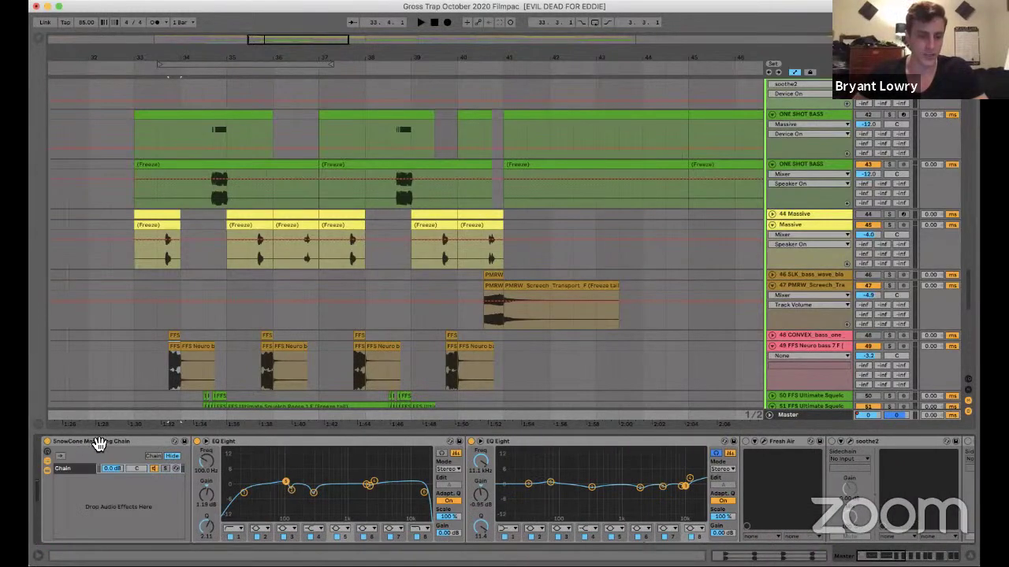
# Check the latency of the SnowCone Mastering Chain rack and its individual plugins, including OTT.
pyautogui.click(153, 444)
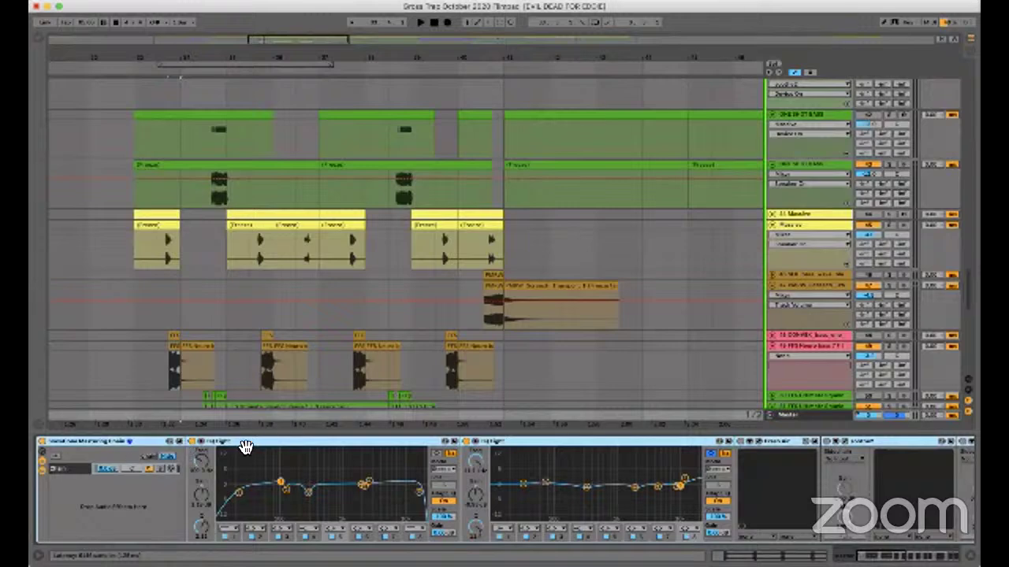
pyautogui.hscroll(10, 253, 450)
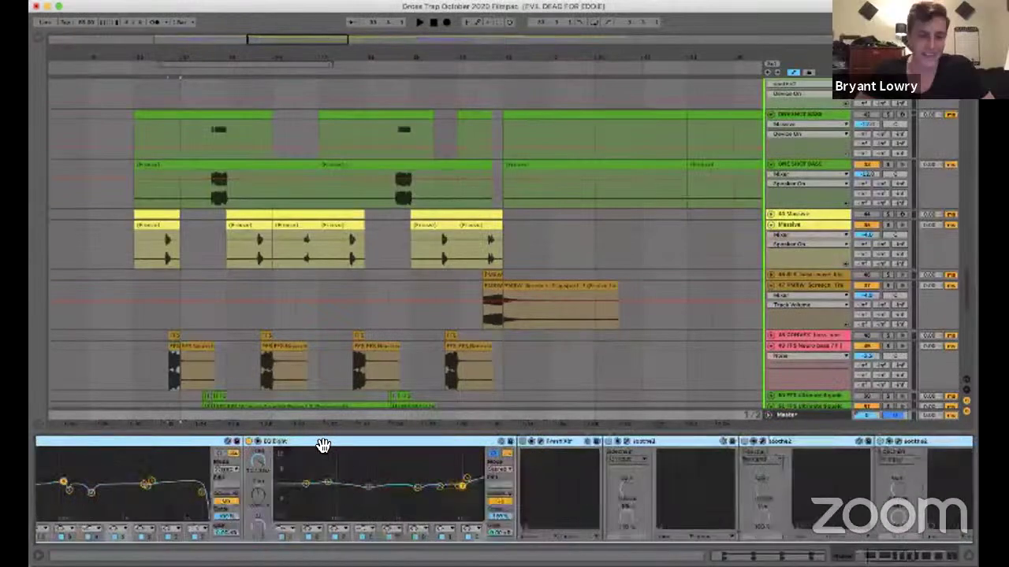
pyautogui.hscroll(-10, 268, 441)
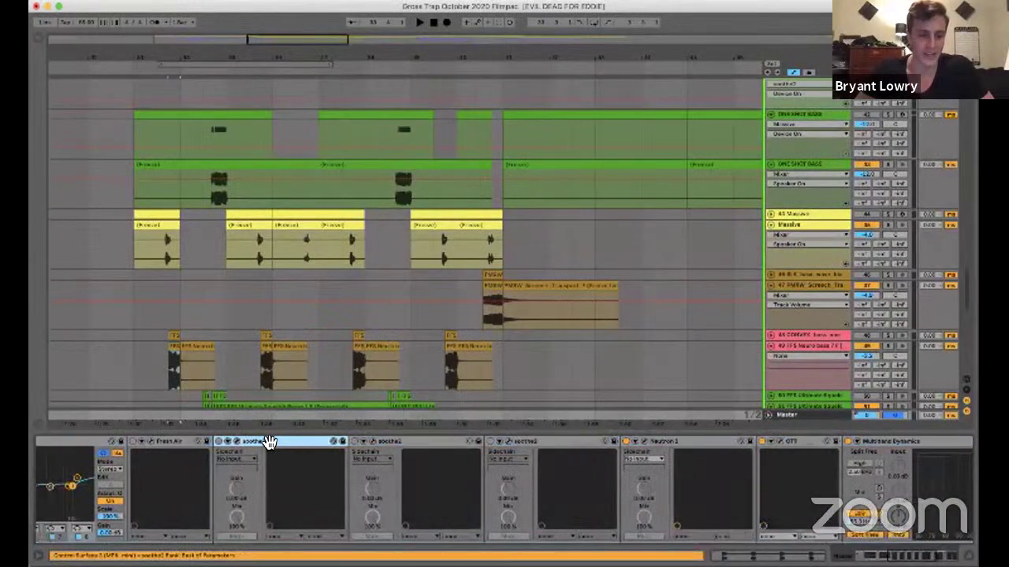
pyautogui.hscroll(6, 375, 467)
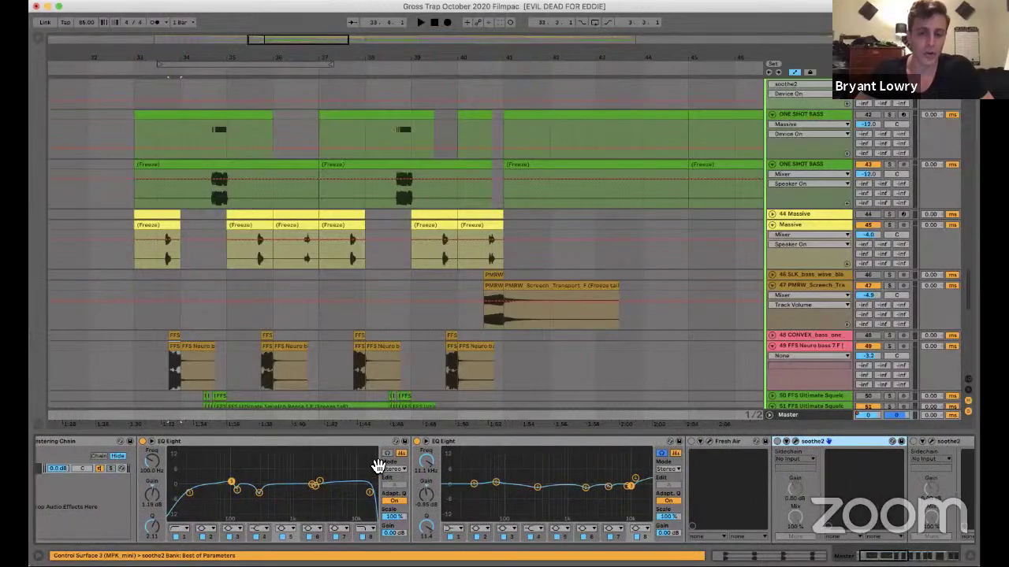
pyautogui.hscroll(10, 375, 467)
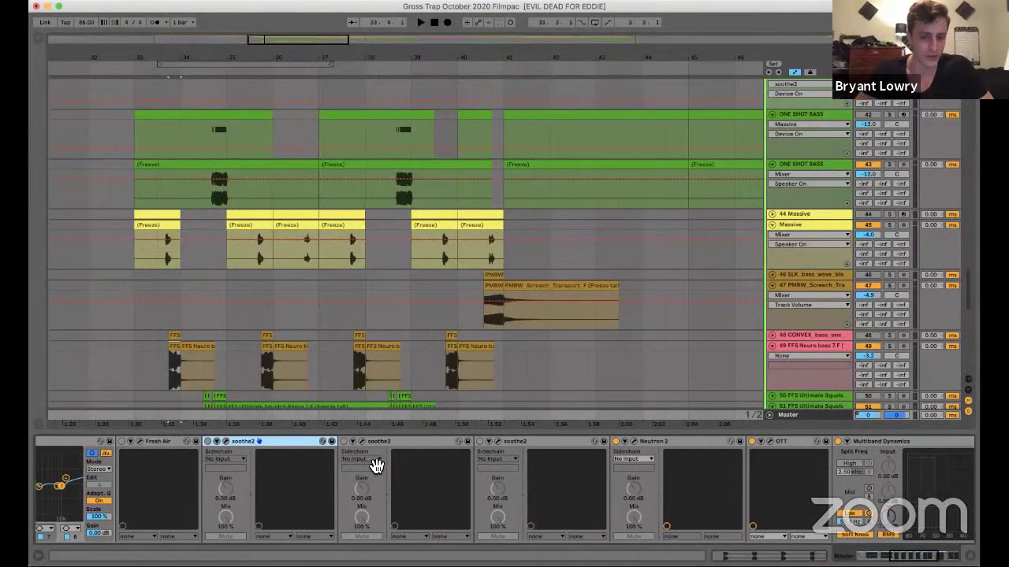
pyautogui.click(401, 441)
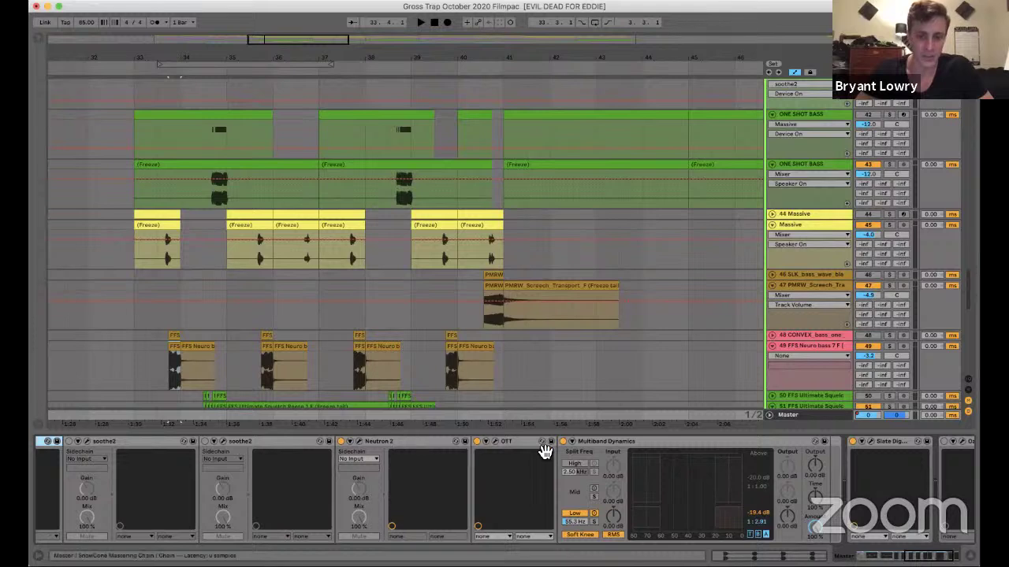
pyautogui.click(513, 443)
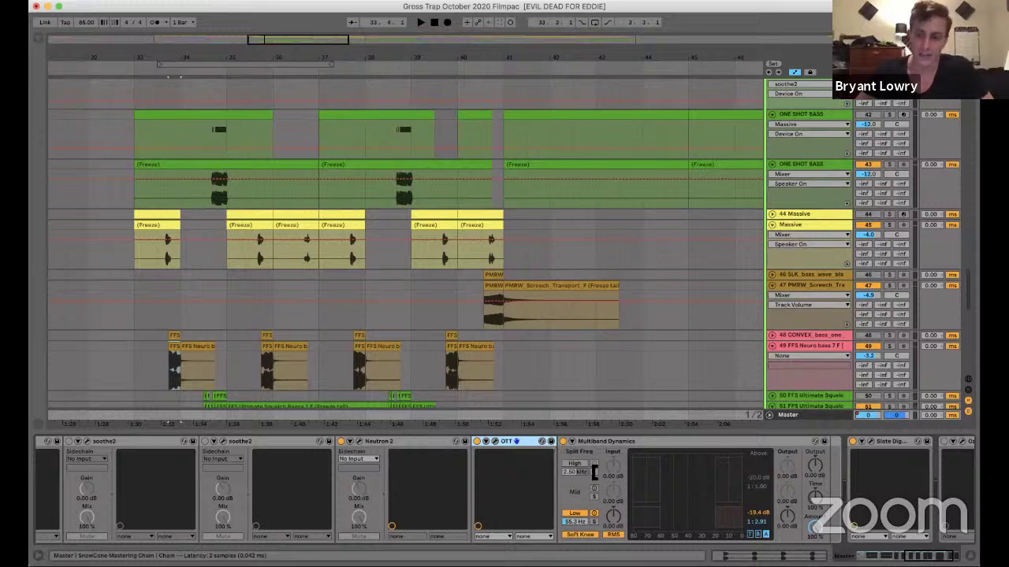
# Review the Maximizer settings of Ozone 8 on the Master track, close its window and deactivate the plugin.
pyautogui.hscroll(3, 595, 473)
pyautogui.click(866, 442)
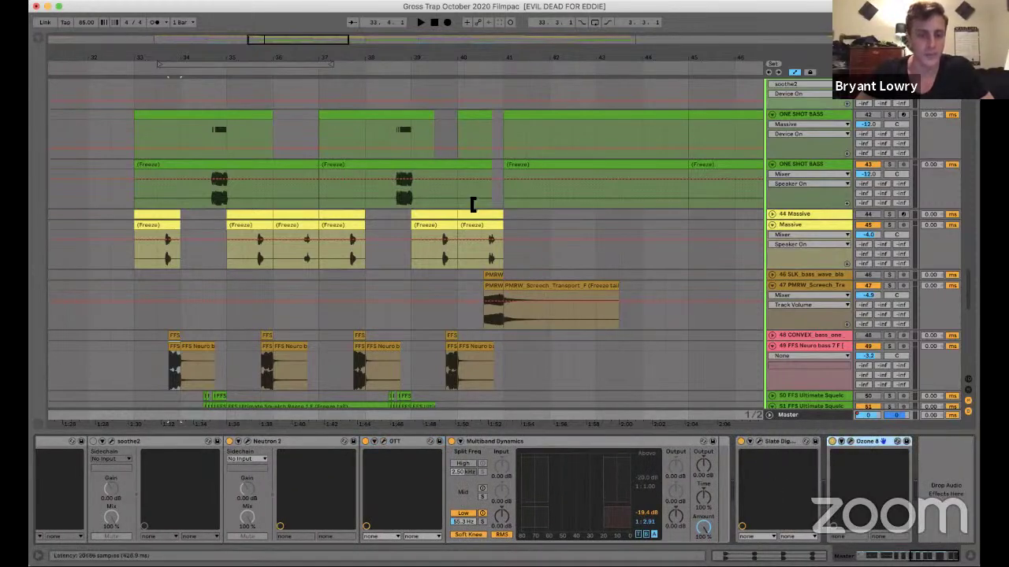
pyautogui.press('super+alt+p')
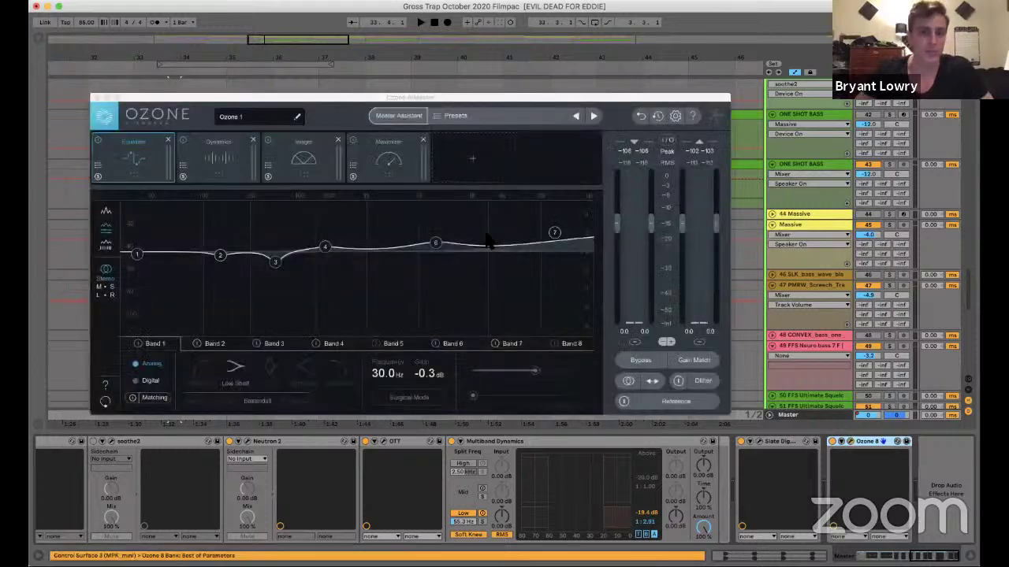
pyautogui.click(387, 167)
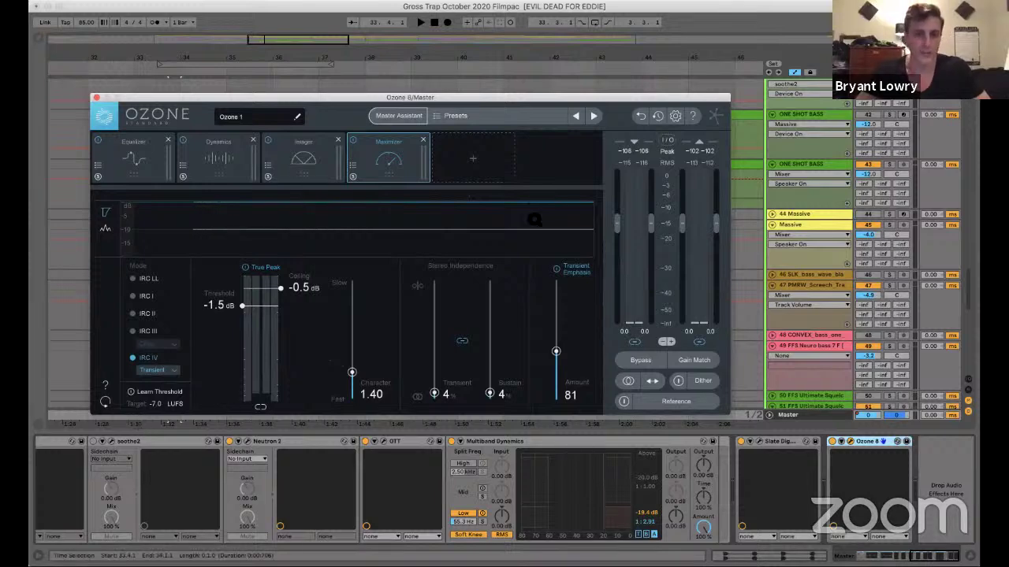
pyautogui.moveTo(157, 97); pyautogui.dragTo(305, 79)
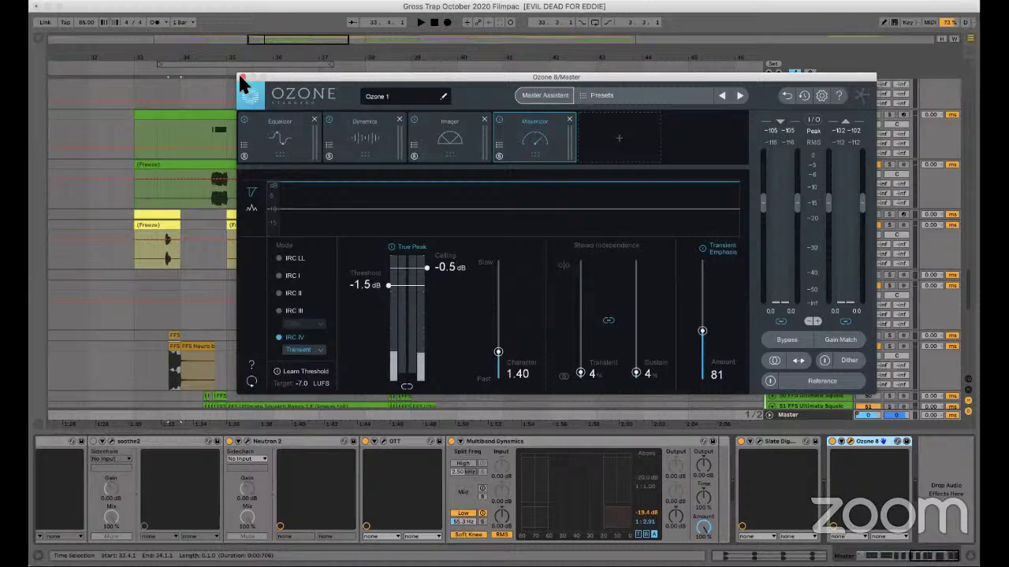
pyautogui.click(849, 442)
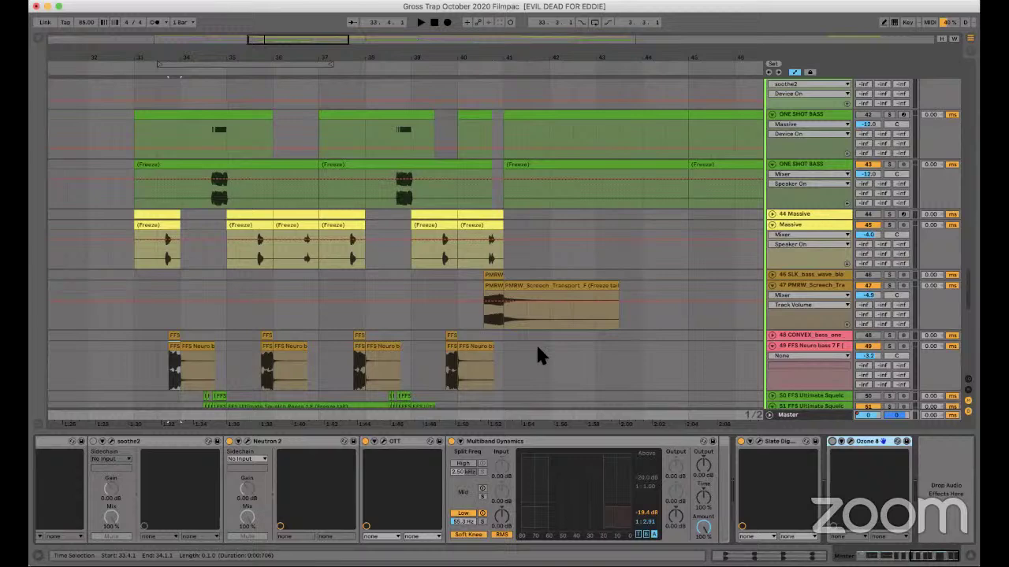
# Zoom out to the whole arrangement and fold 52 Group, 55 Group and the GUITAR group.
pyautogui.scroll(-1, 578, 60)
pyautogui.hscroll(2, 520, 291)
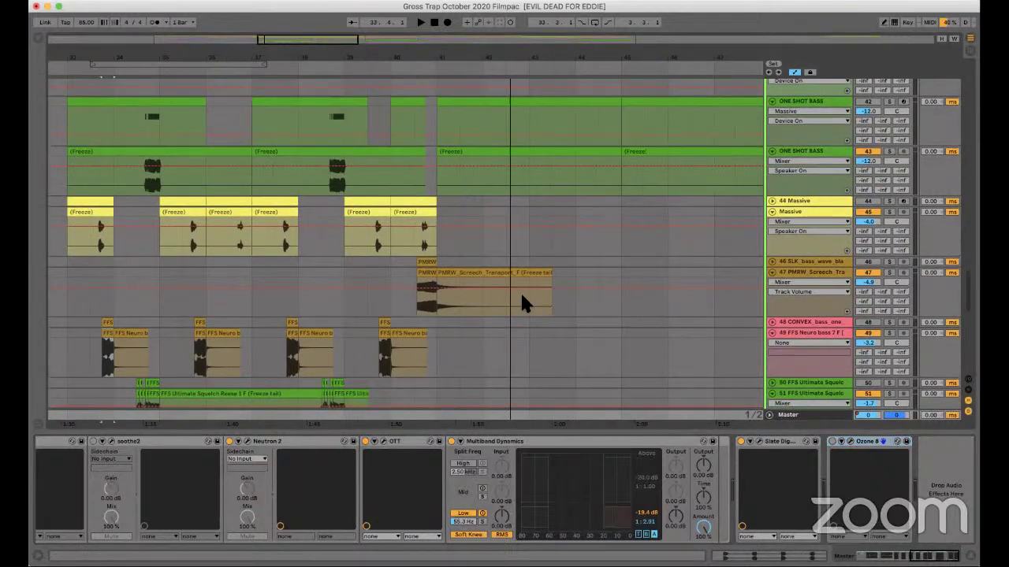
pyautogui.press('-')
pyautogui.scroll(-1, 523, 292)
pyautogui.scroll(-10, 524, 293)
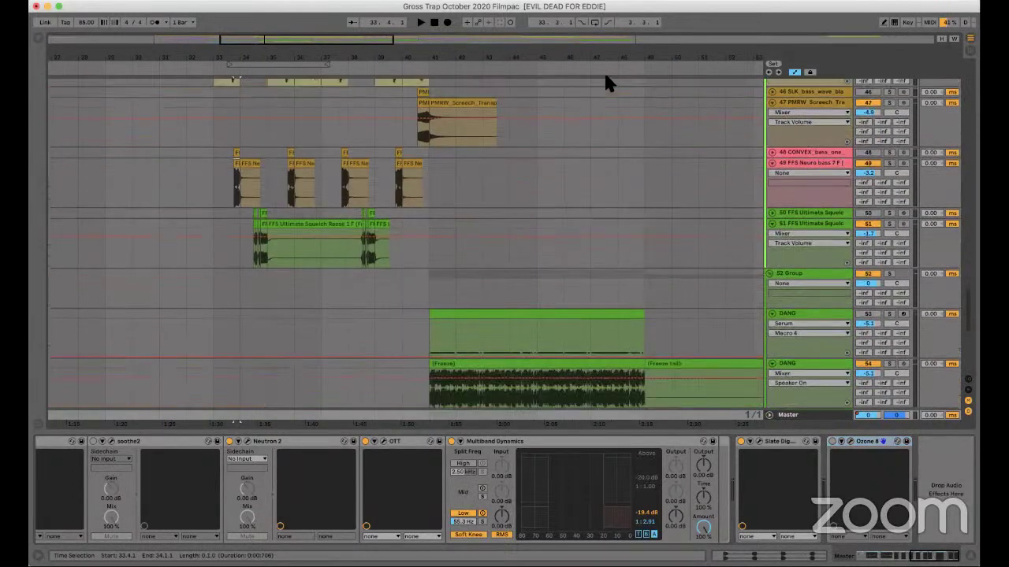
pyautogui.click(619, 63)
pyautogui.press('-')
pyautogui.press('-')
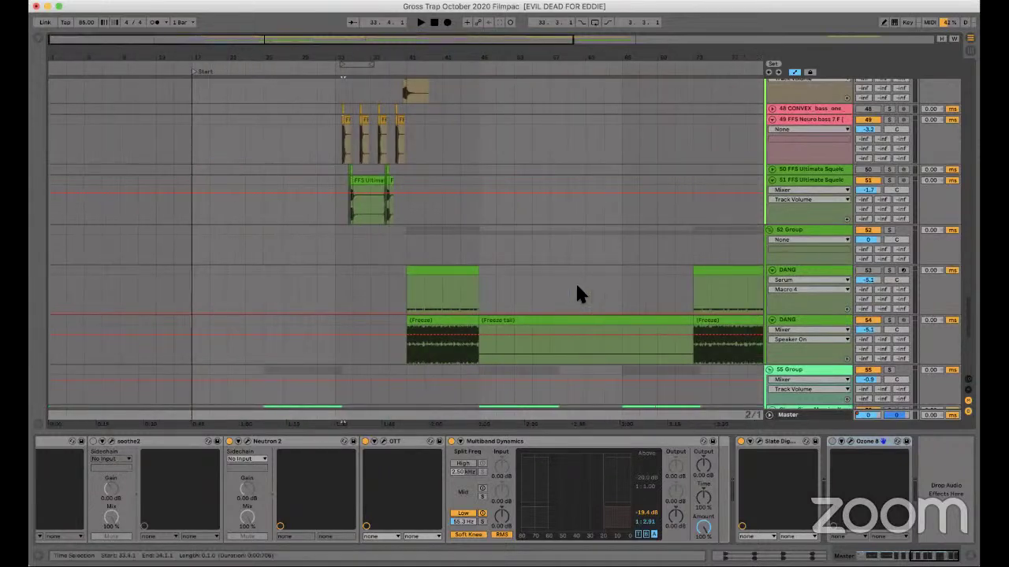
pyautogui.moveTo(544, 57); pyautogui.dragTo(788, 225)
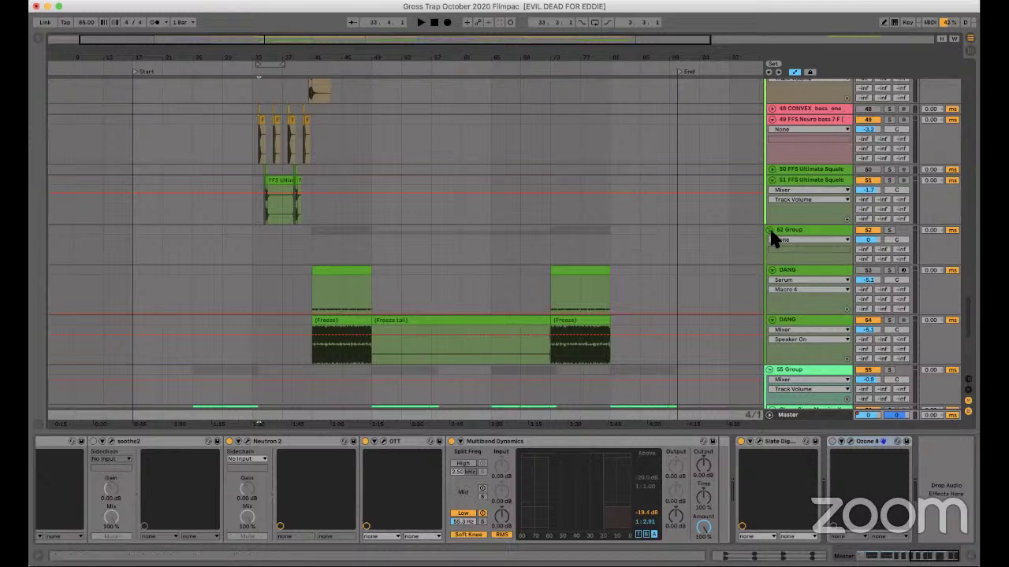
pyautogui.click(769, 228)
pyautogui.press('Left')
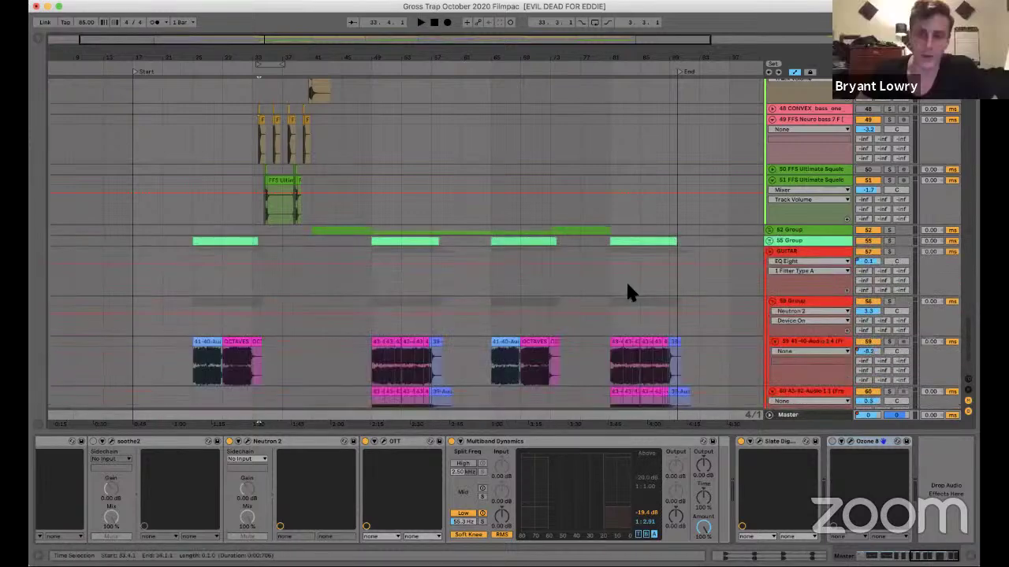
pyautogui.press('Left')
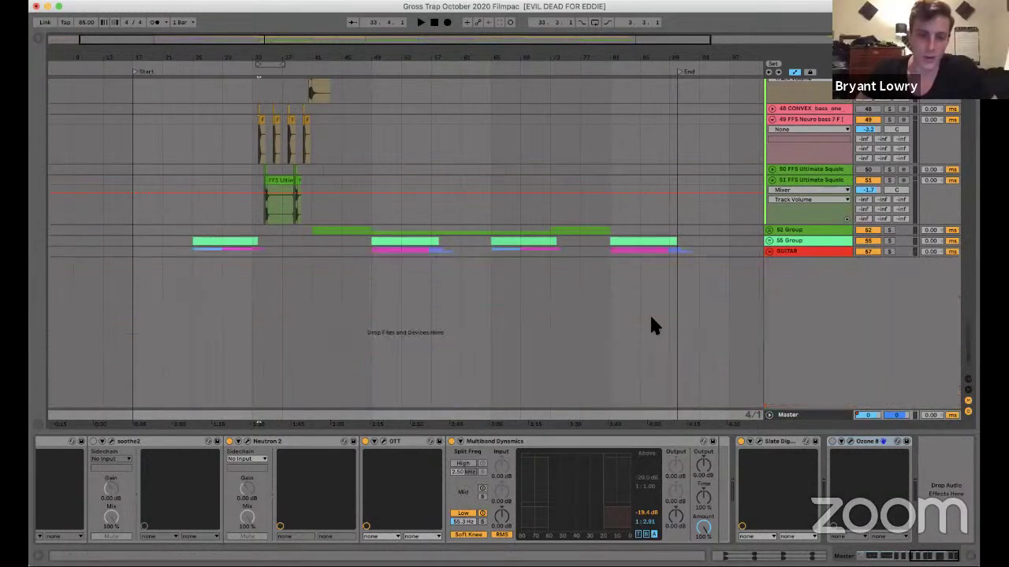
# Fold the frozen Massive track and the PMRW_Screech track in the arrangement.
pyautogui.scroll(5, 801, 272)
pyautogui.scroll(5, 773, 210)
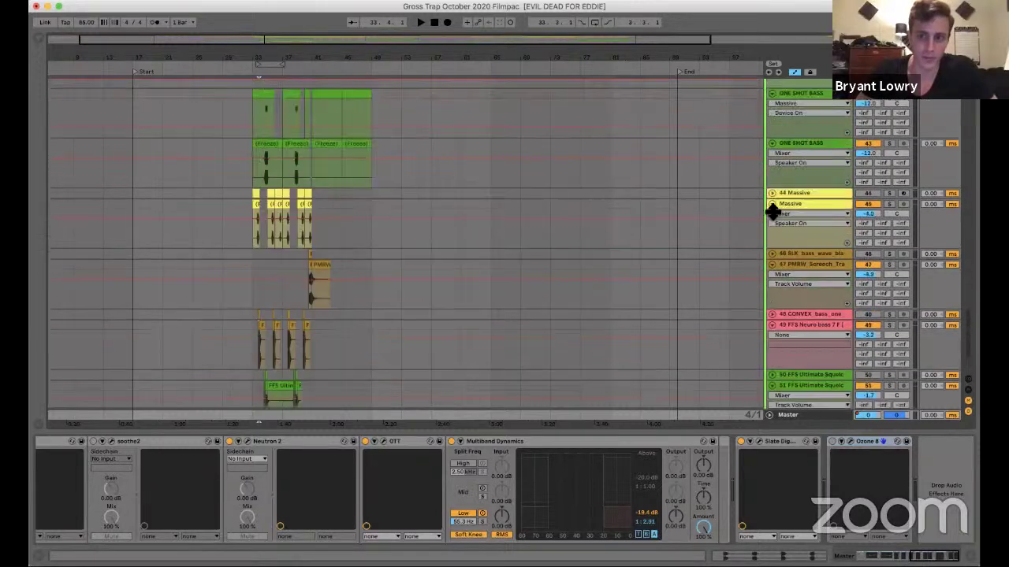
pyautogui.press('Left')
pyautogui.press('Left')
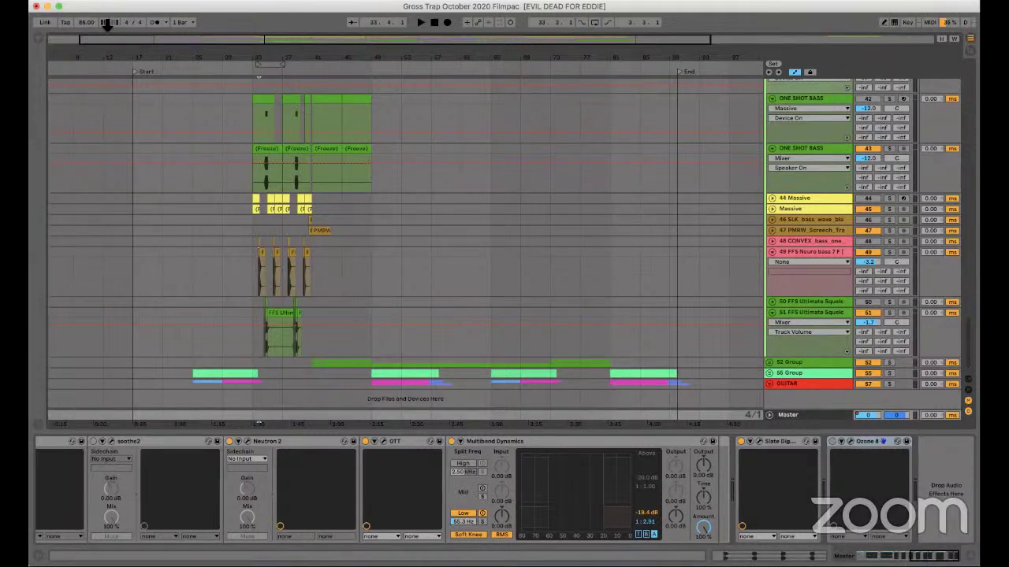
# Open the recent Live Set "Filmpac DnB January 2021.als".
pyautogui.click(105, 2)
pyautogui.moveTo(181, 28)
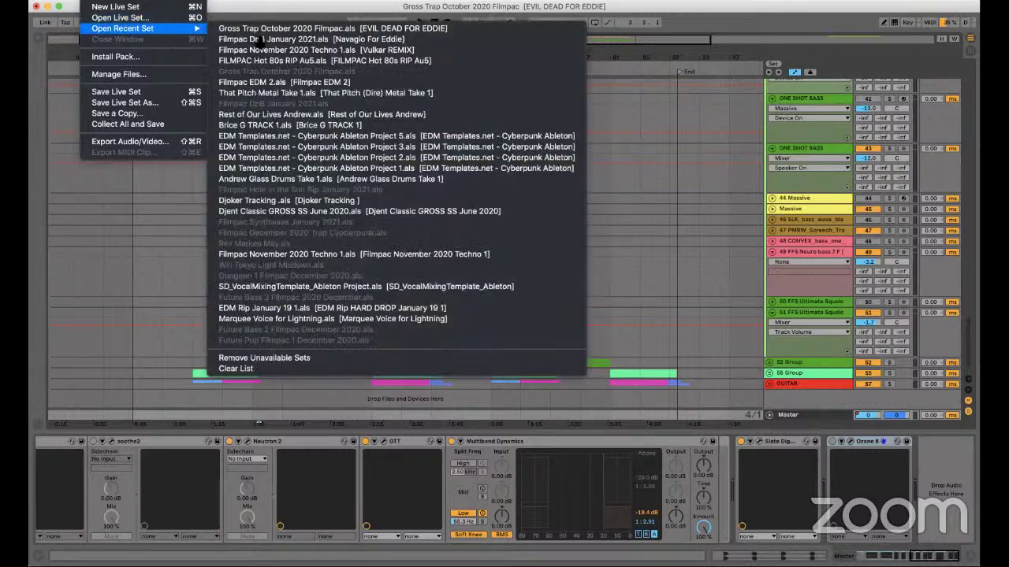
pyautogui.press('Return')
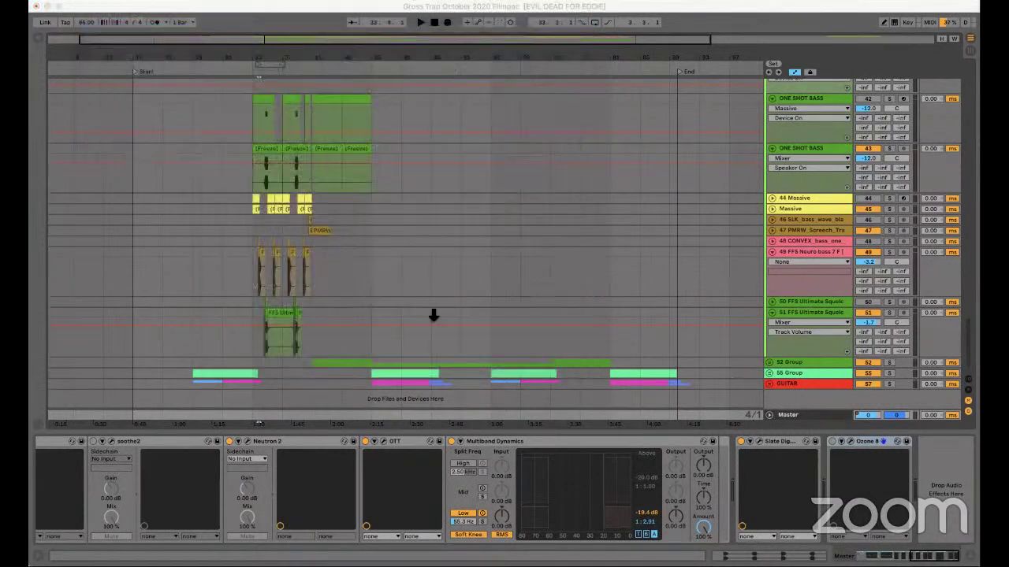
pyautogui.press('Return')
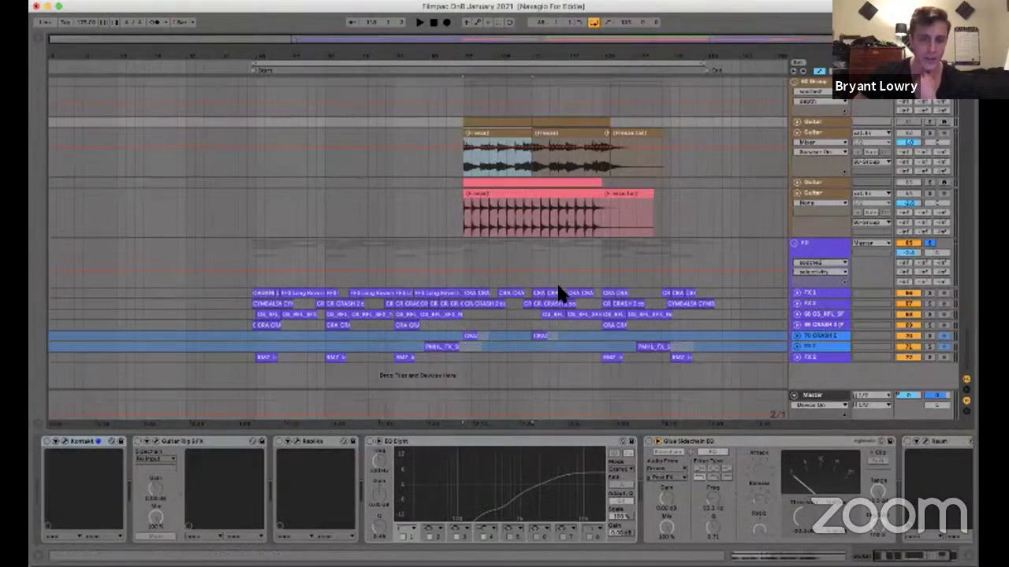
# Go through the project's upper tracks and display the Master track's effect chain.
pyautogui.scroll(6, 394, 351)
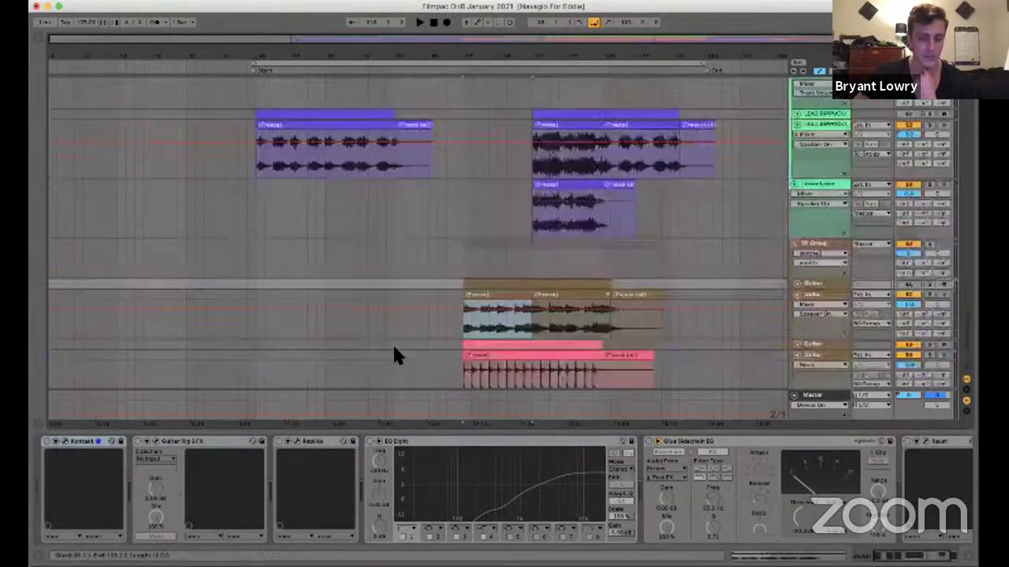
pyautogui.scroll(2, 390, 355)
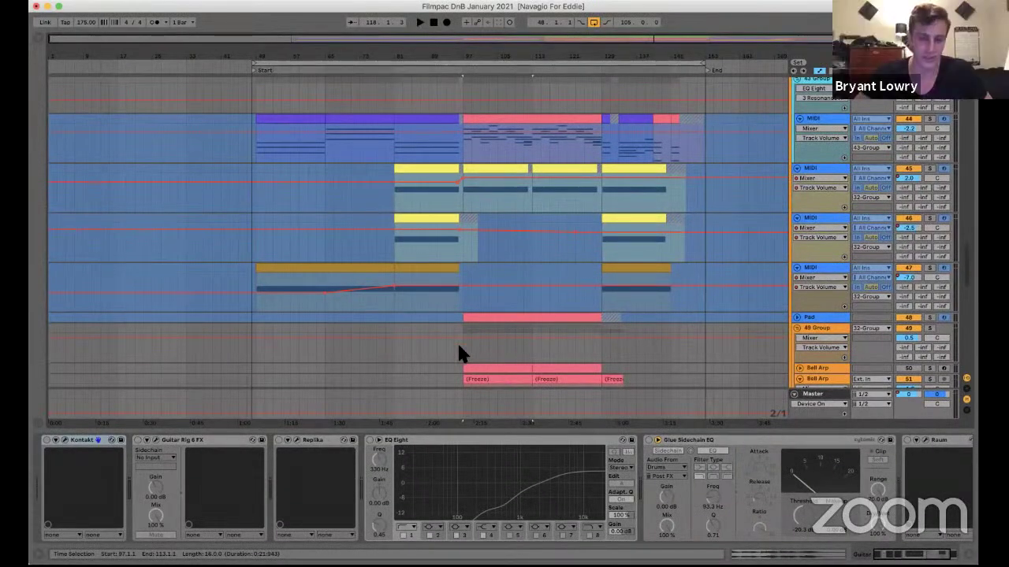
pyautogui.click(837, 397)
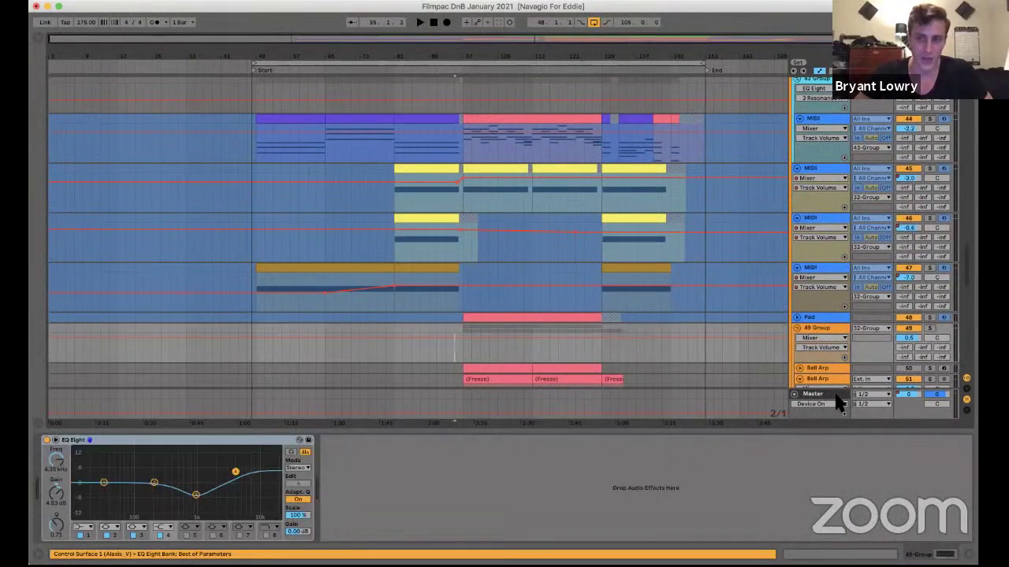
pyautogui.click(820, 395)
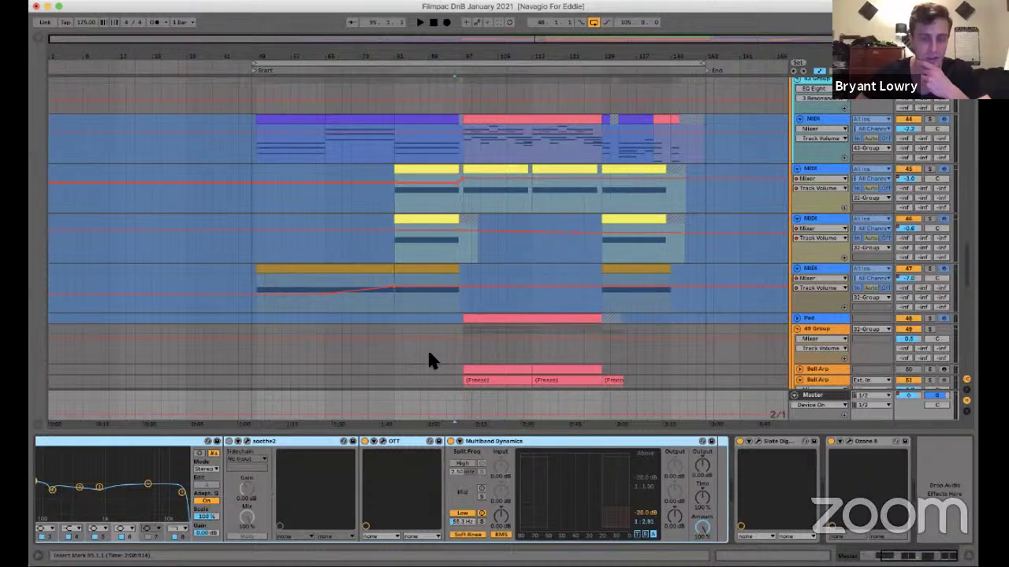
# Play the arrangement from bar 89 and look through its drum, bass, piano, pad and lead tracks.
pyautogui.click(457, 346)
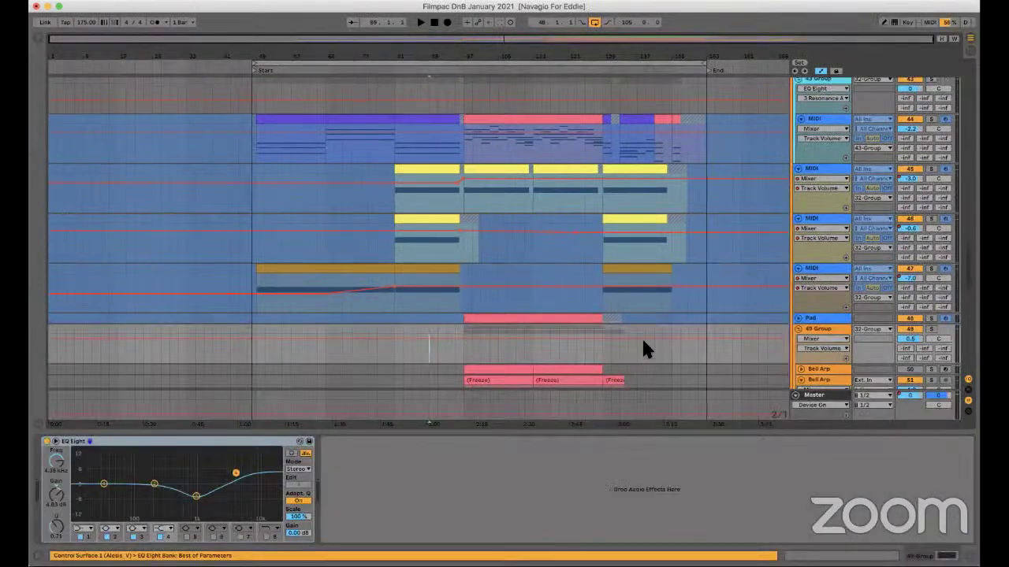
pyautogui.press('space')
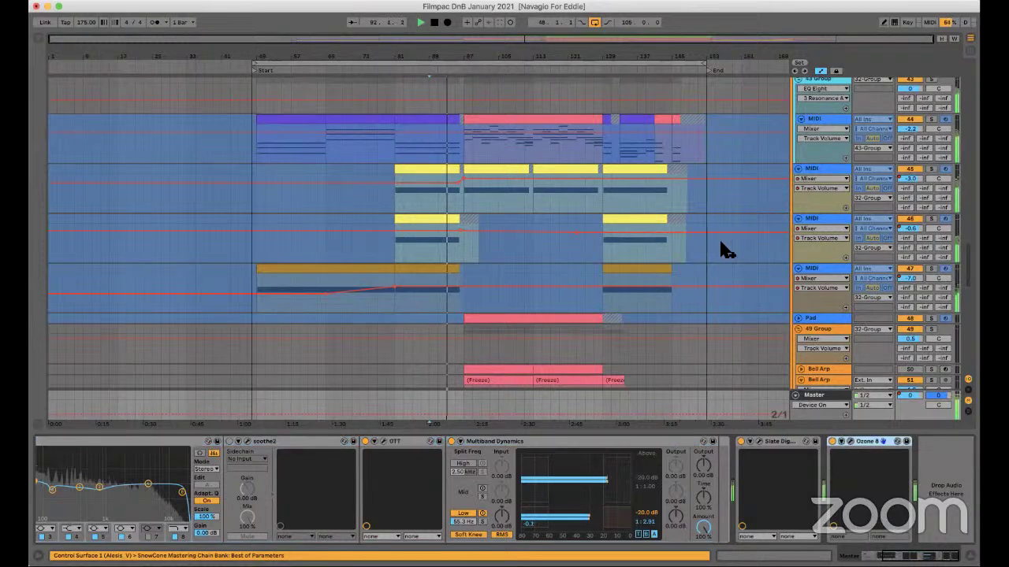
pyautogui.scroll(10, 725, 250)
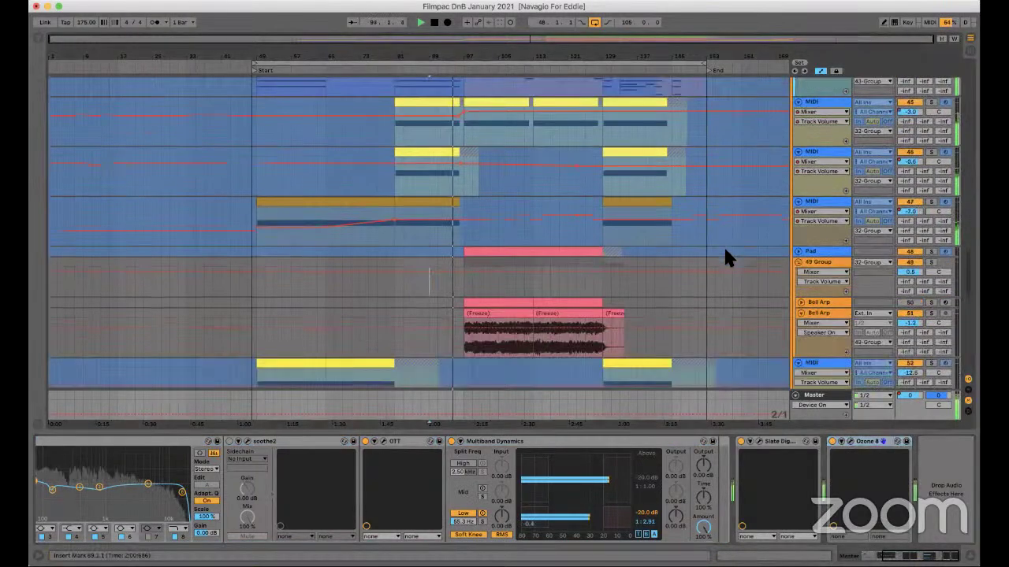
pyautogui.scroll(10, 724, 245)
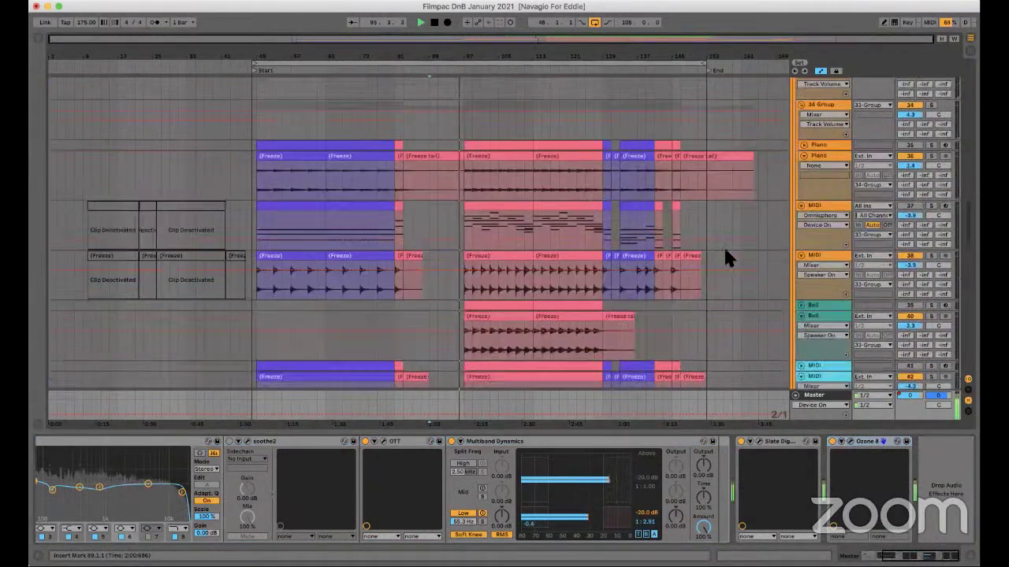
pyautogui.scroll(10, 635, 356)
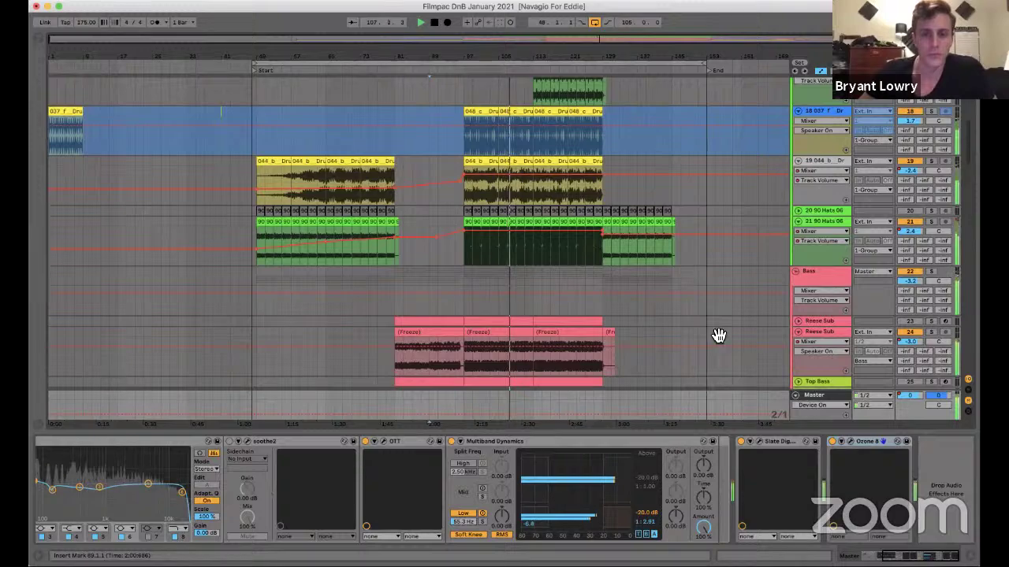
pyautogui.scroll(-10, 718, 335)
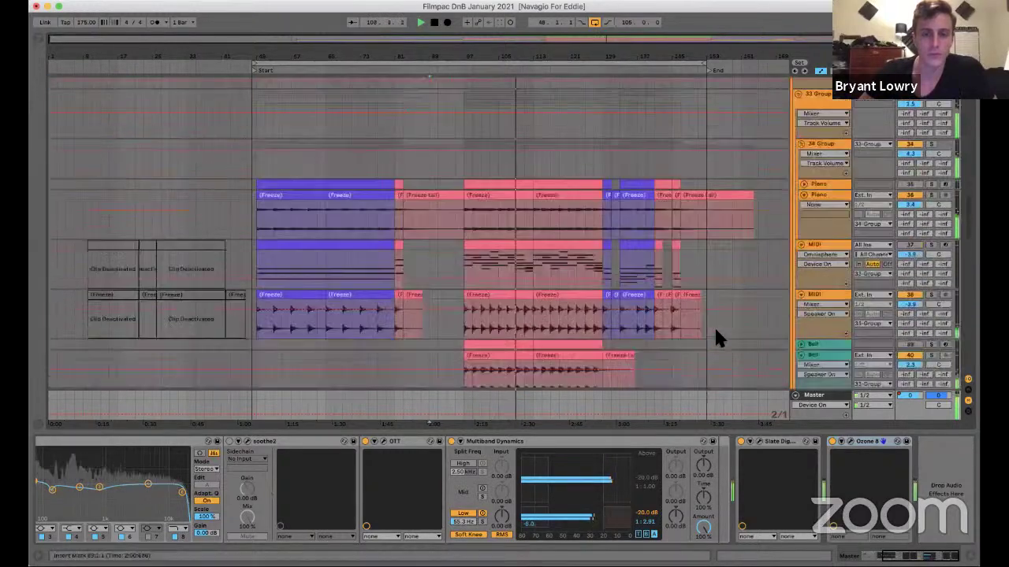
pyautogui.scroll(-8, 715, 330)
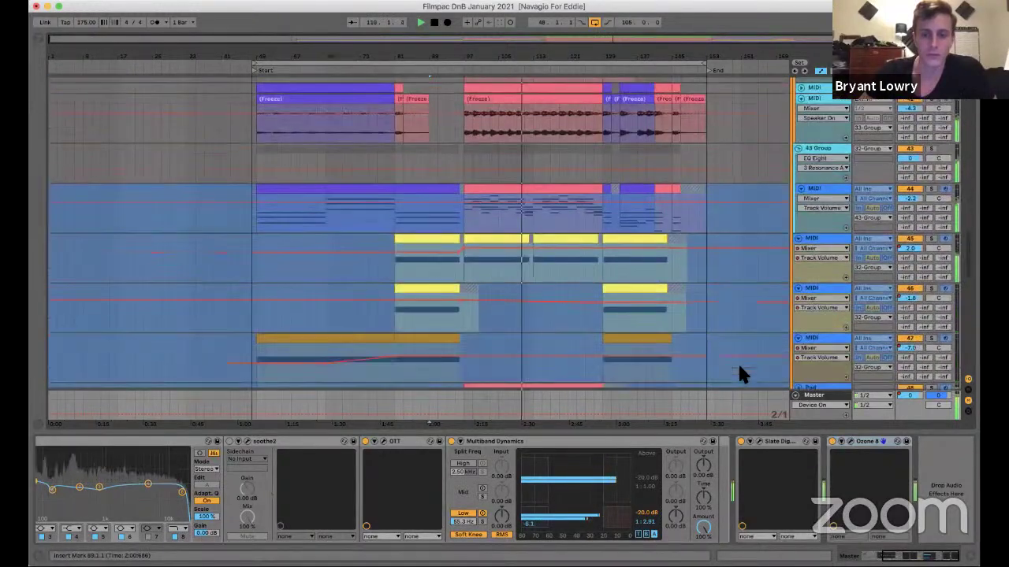
pyautogui.scroll(-2, 737, 361)
pyautogui.scroll(-1, 716, 328)
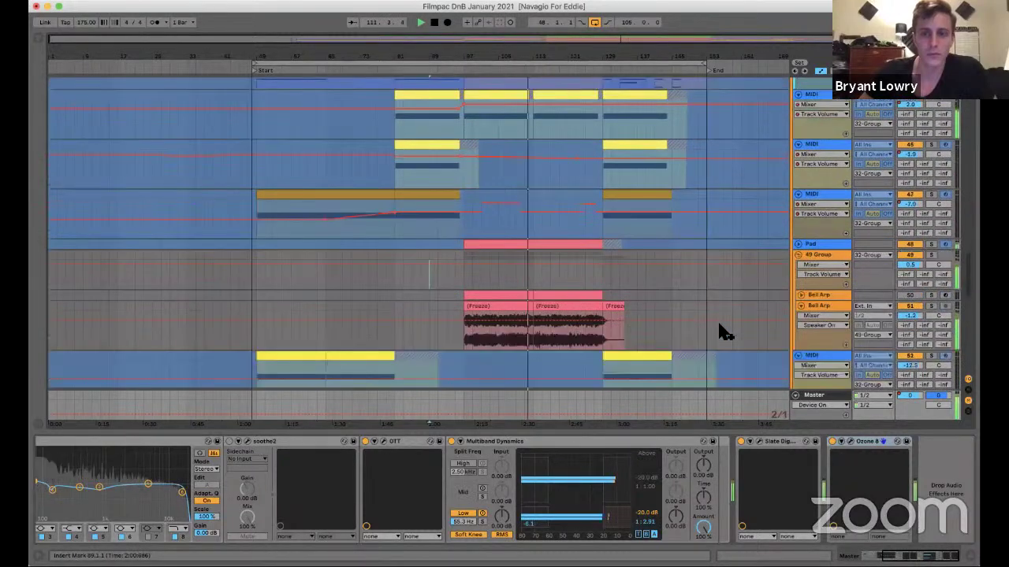
pyautogui.scroll(-7, 802, 131)
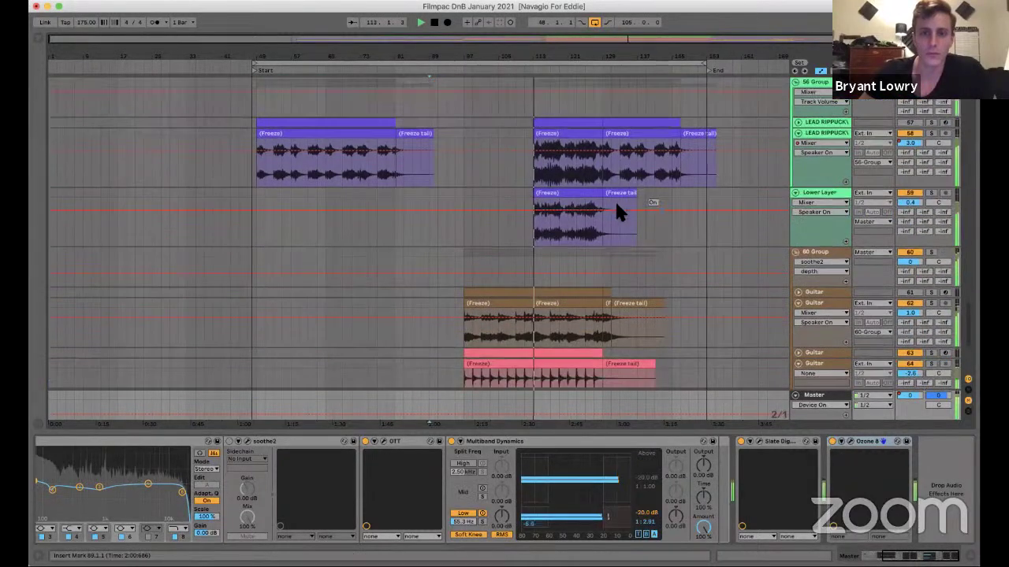
# Unfold the LEAD RIPPUCK MIDI track, select its clip section from bar 113 and review the track's device chain through to Raum.
pyautogui.click(588, 135)
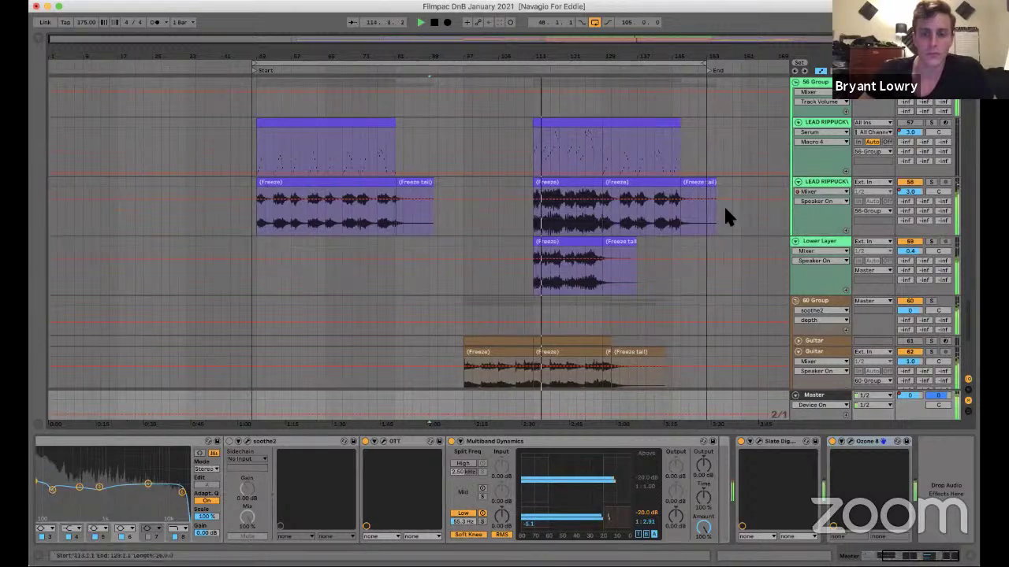
pyautogui.scroll(-3, 723, 204)
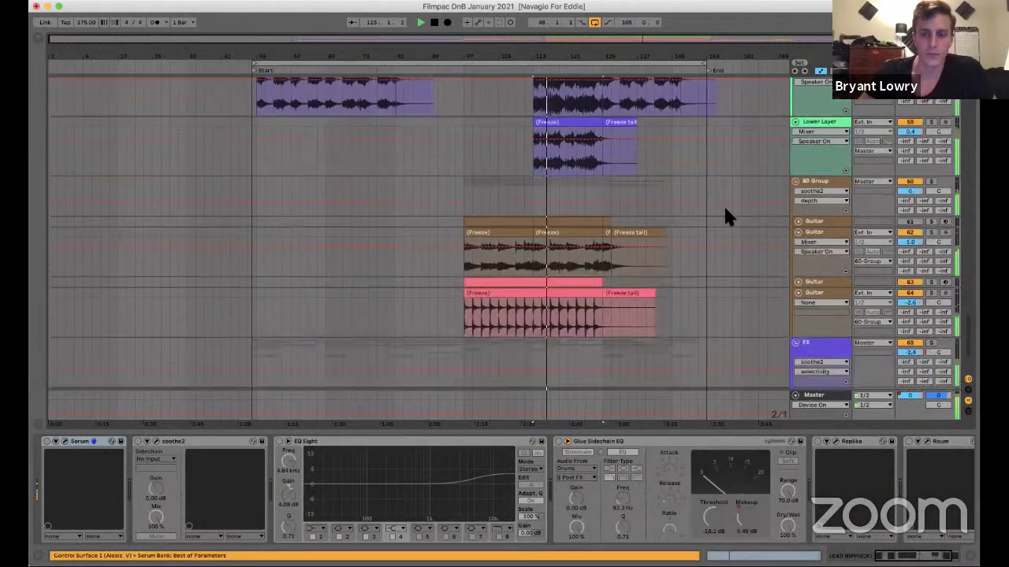
pyautogui.scroll(-3, 725, 210)
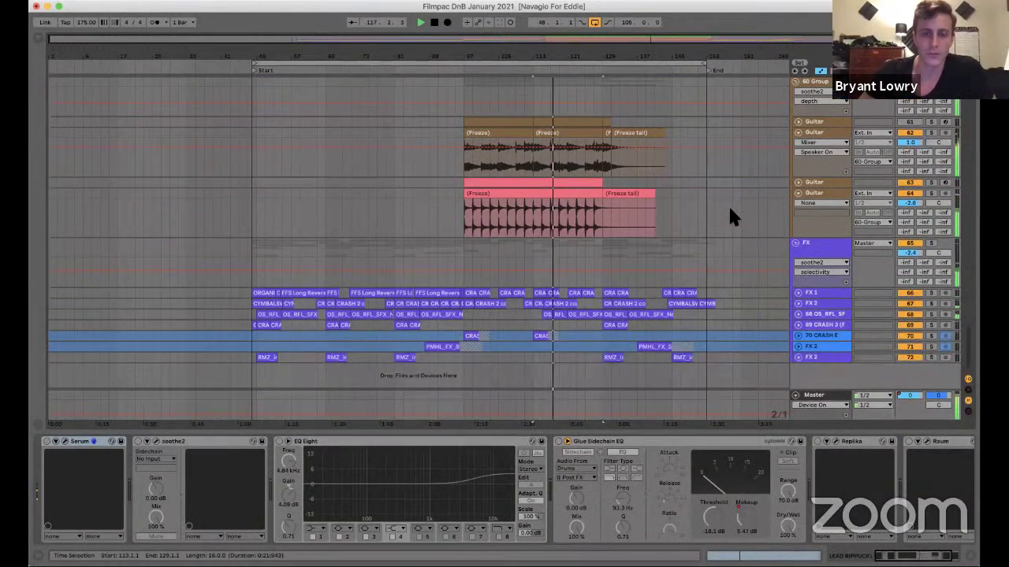
pyautogui.scroll(7, 694, 280)
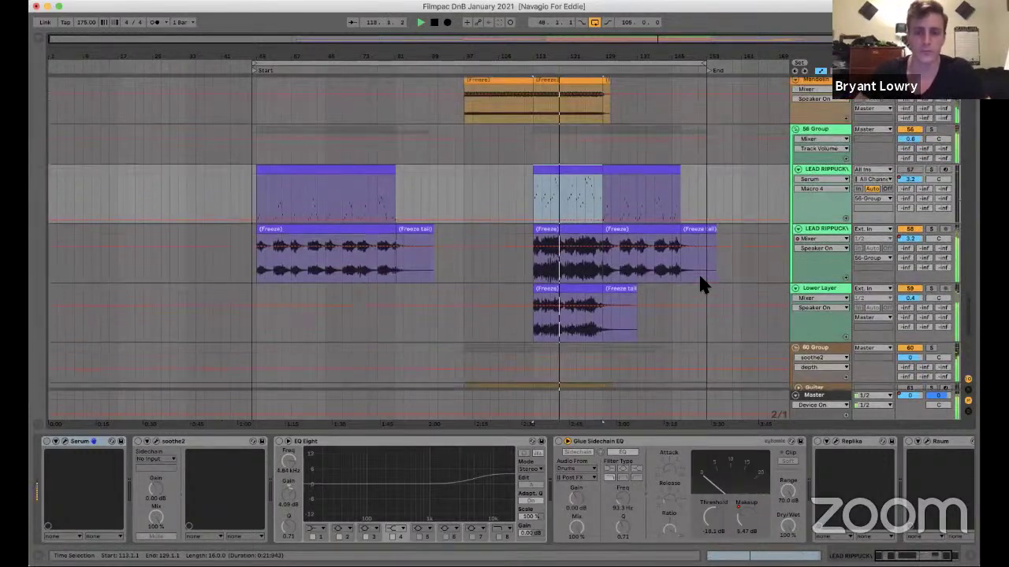
pyautogui.scroll(2, 698, 272)
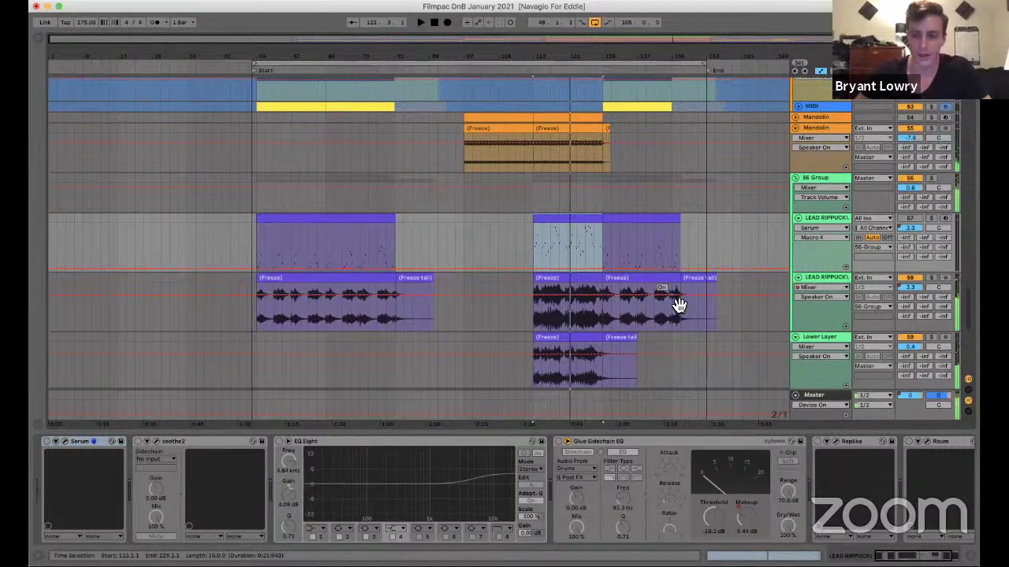
pyautogui.click(624, 293)
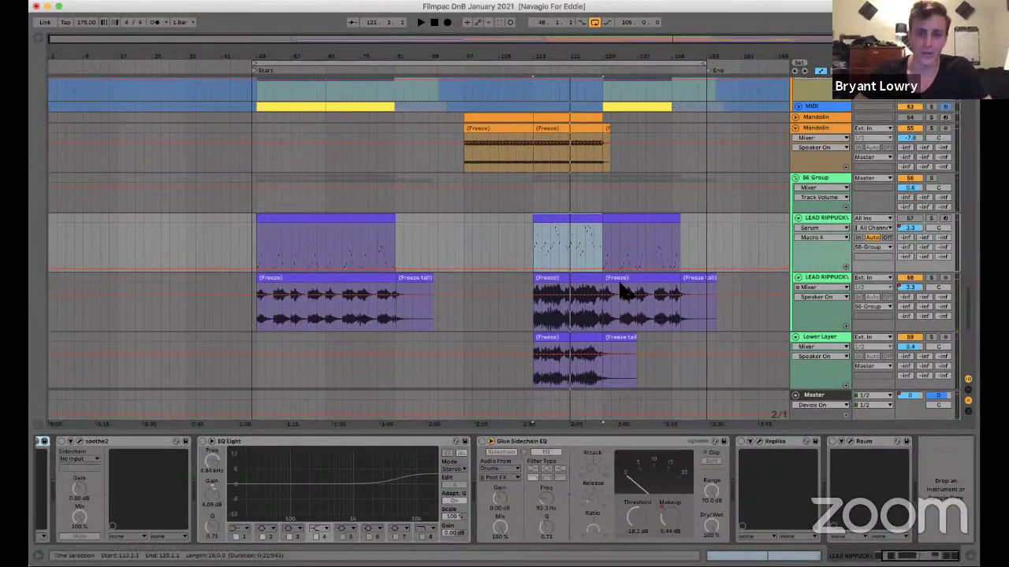
# Unfold the Drums MIDI track inside 1 Group and open its clip starting at bar 97 in the note editor.
pyautogui.scroll(6, 624, 293)
pyautogui.scroll(15, 621, 293)
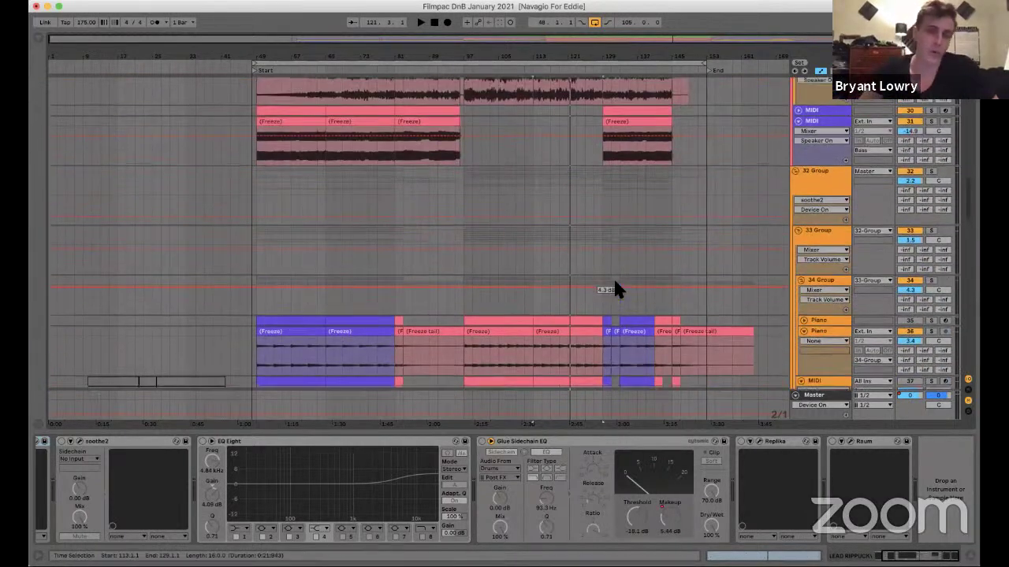
pyautogui.scroll(10, 619, 288)
pyautogui.scroll(8, 638, 286)
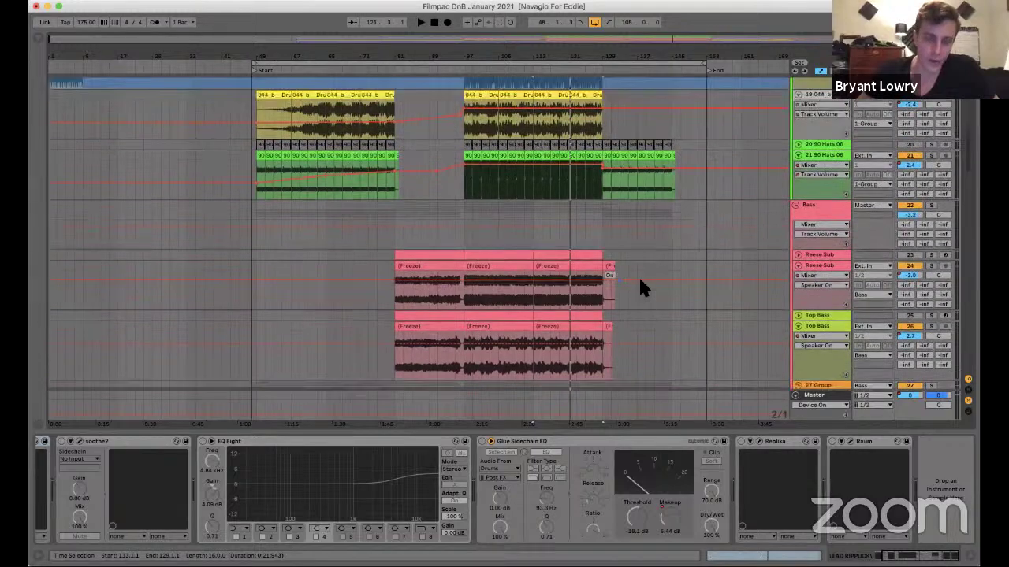
pyautogui.scroll(12, 639, 285)
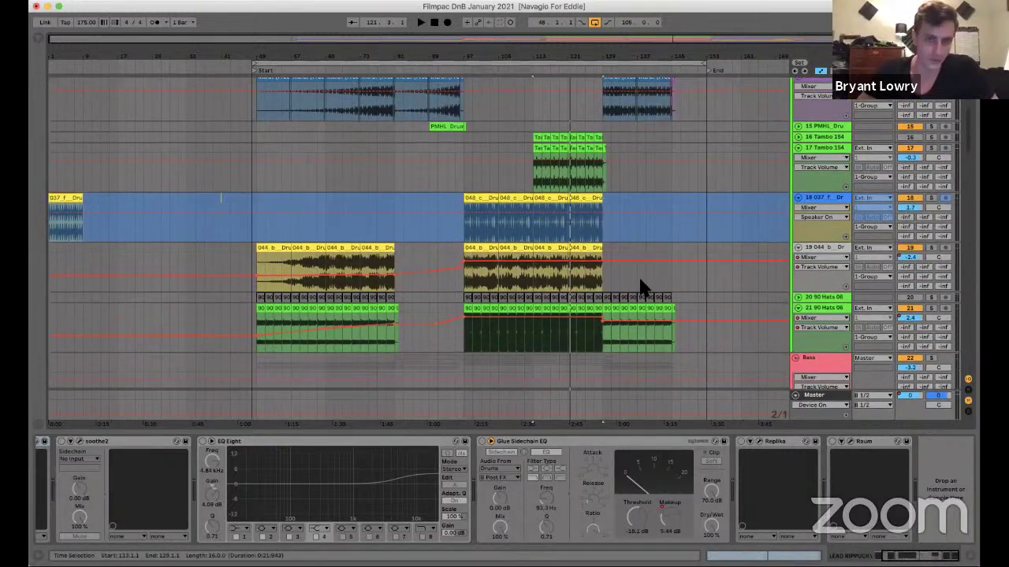
pyautogui.scroll(4, 536, 161)
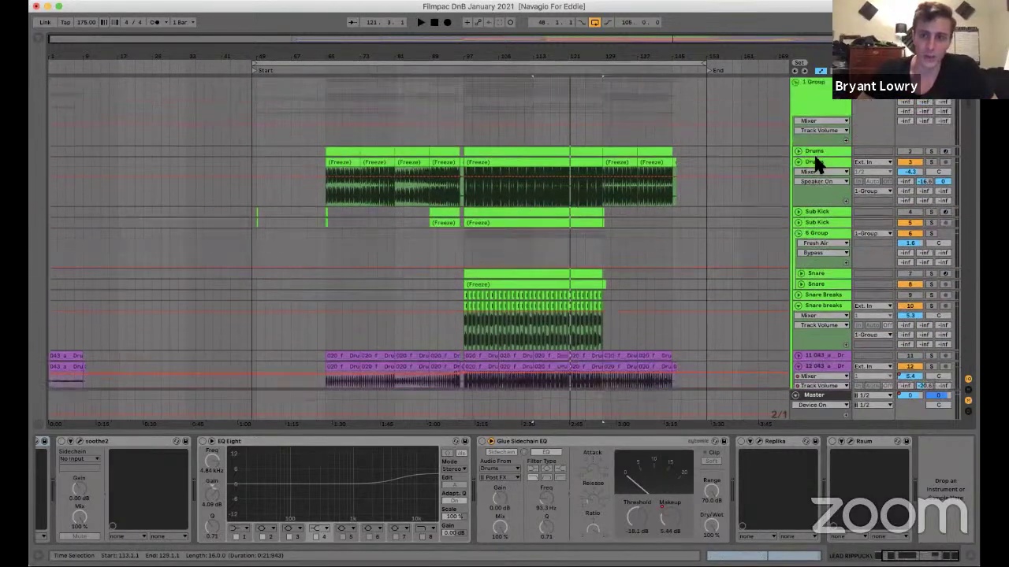
pyautogui.click(611, 238)
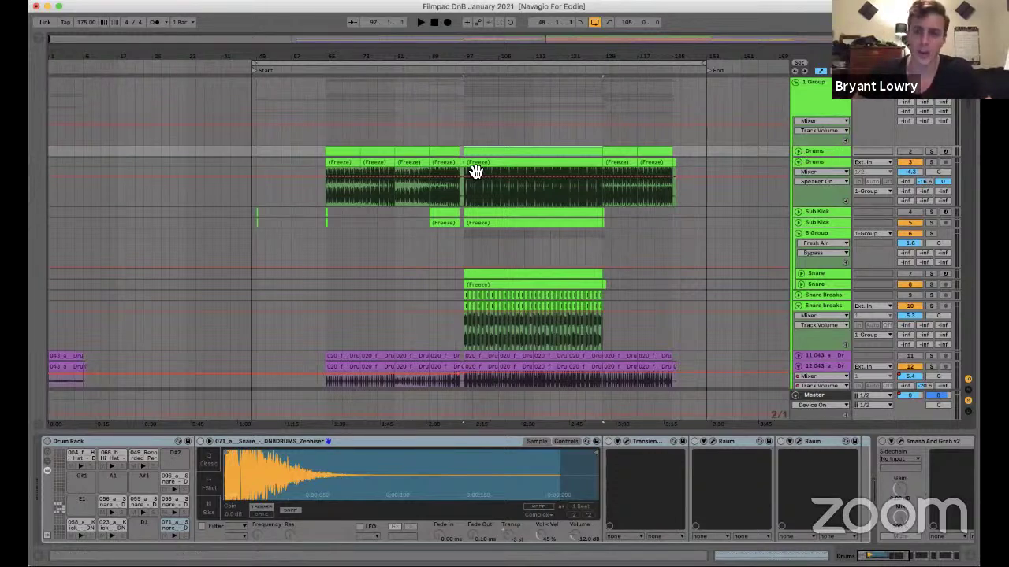
pyautogui.press('Down')
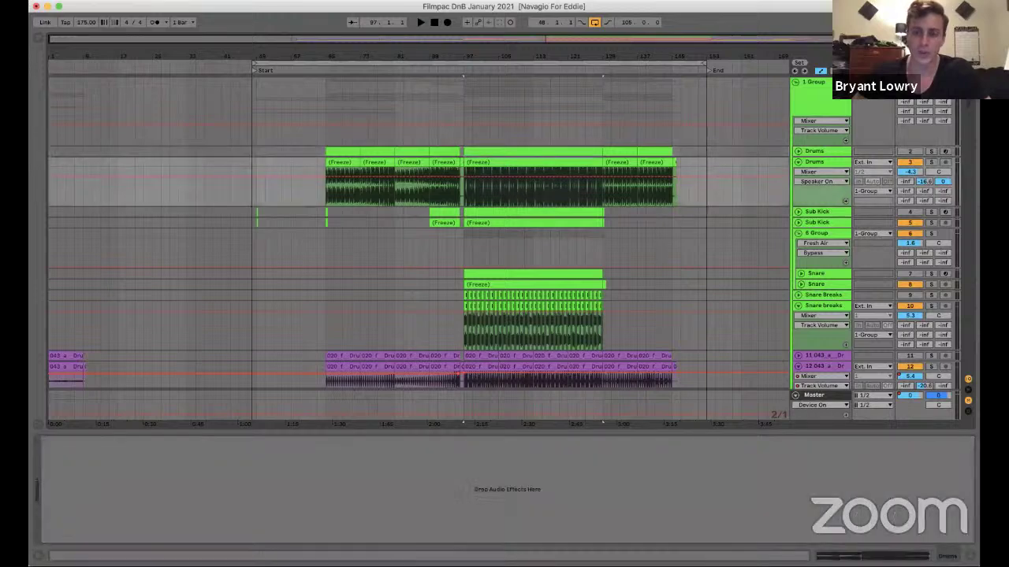
pyautogui.click(800, 155)
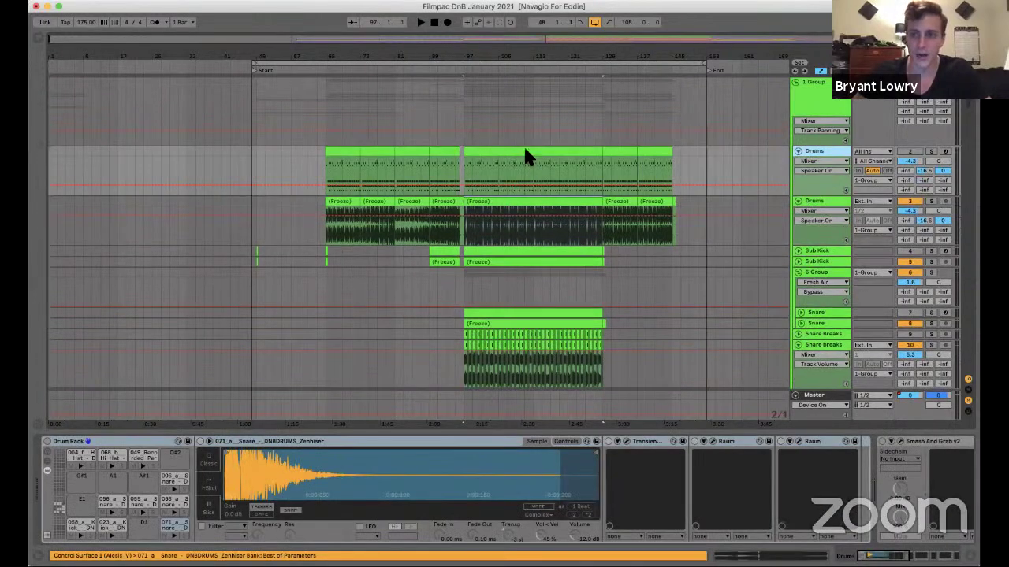
pyautogui.doubleClick(523, 155)
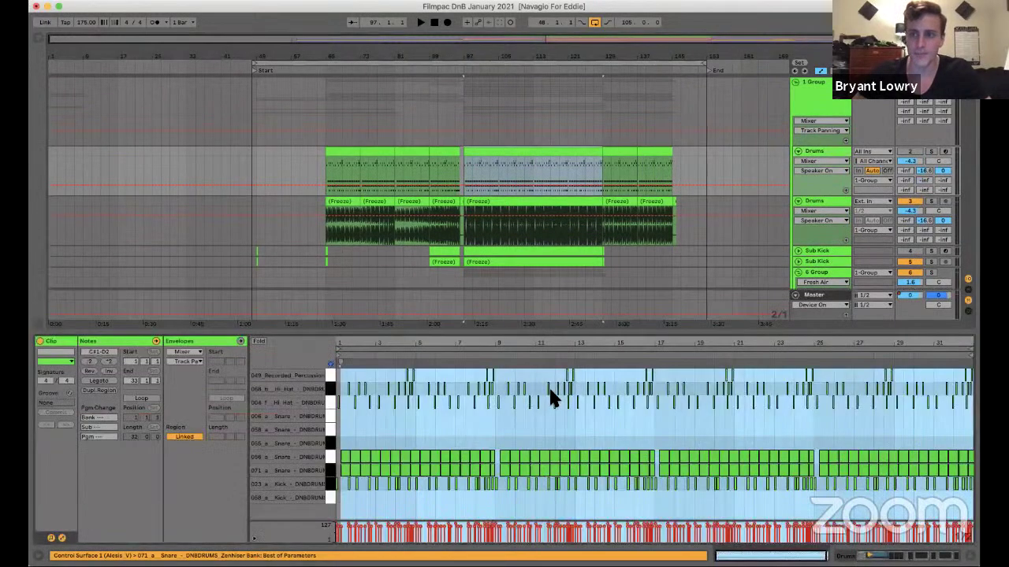
# Solo the Drums MIDI track and its frozen copy and play them from bar 97.
pyautogui.click(930, 152)
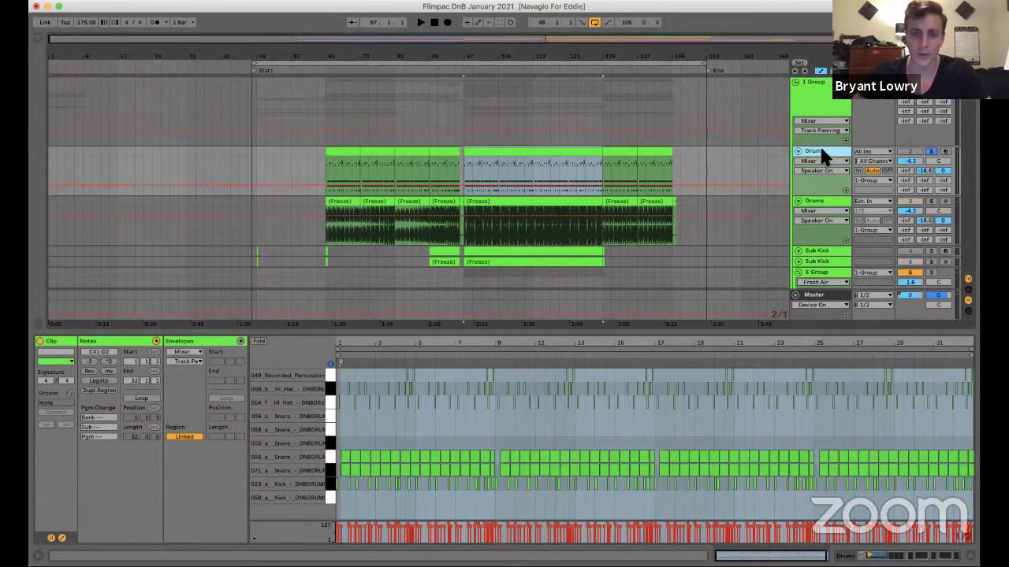
pyautogui.scroll(-1, 597, 217)
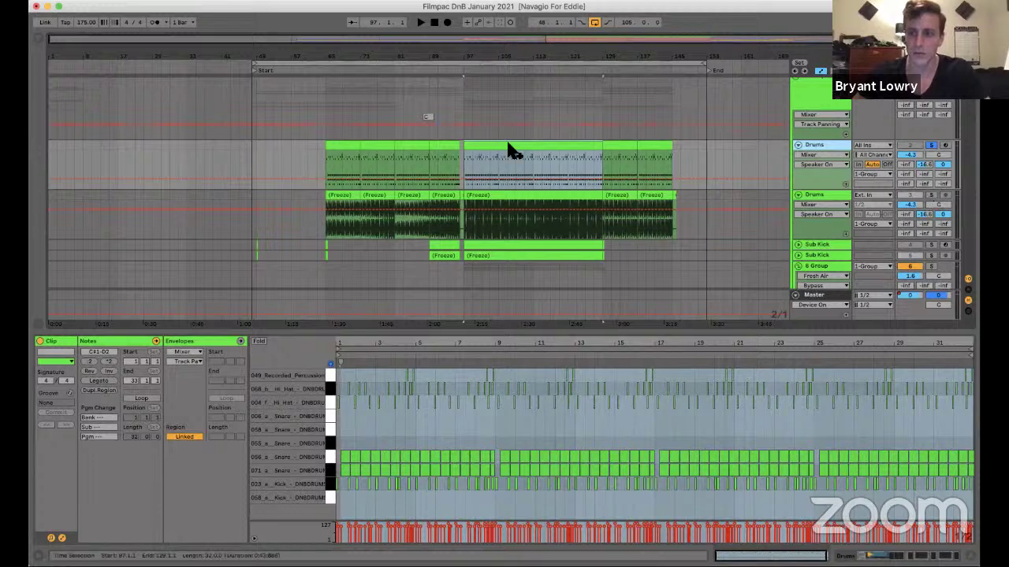
pyautogui.press('space')
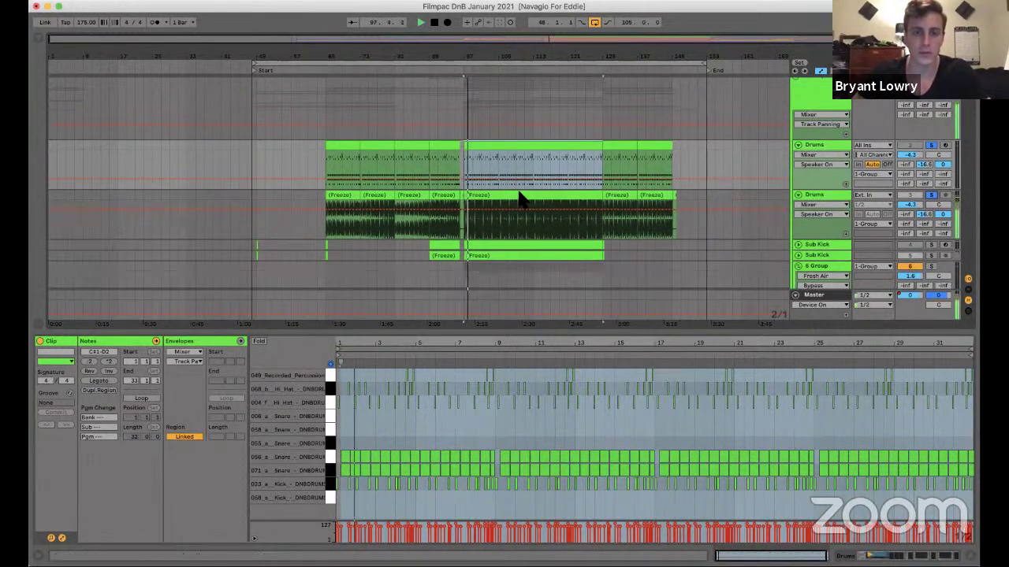
pyautogui.scroll(3, 526, 199)
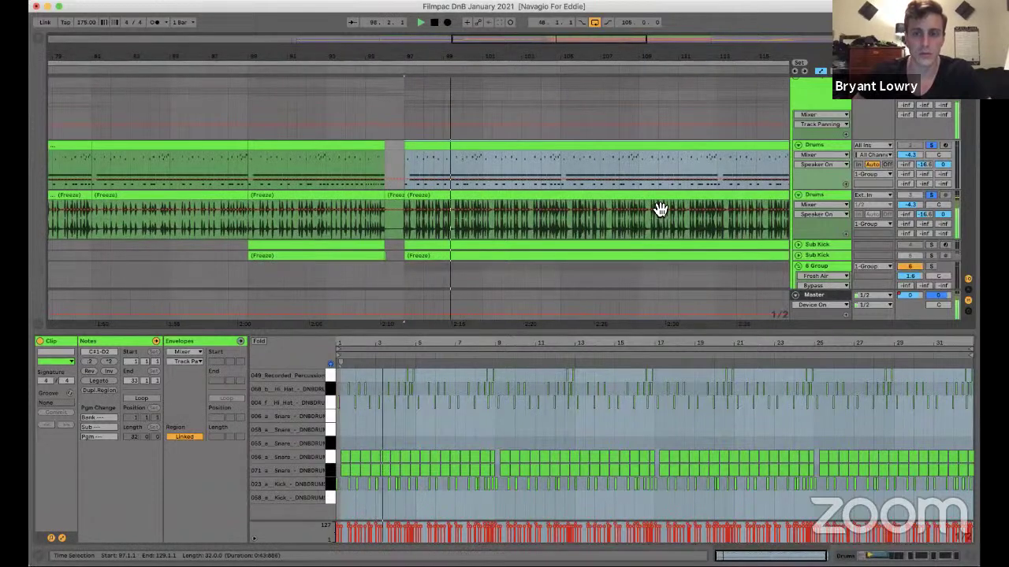
pyautogui.scroll(-5, 816, 207)
pyautogui.scroll(3, 815, 207)
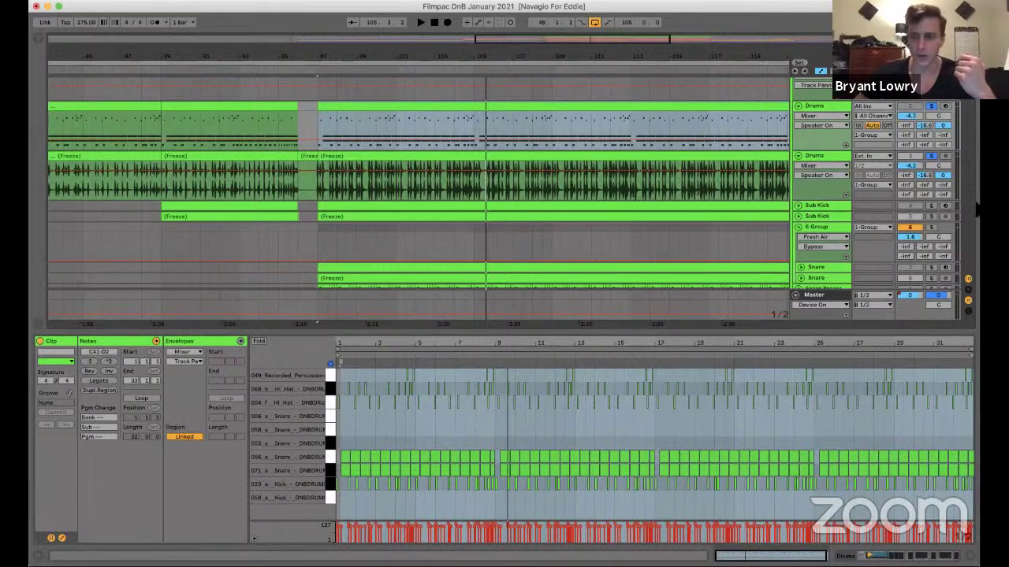
# Unfold the Sub Kick tracks, open the MIDI clip at bar 97 and play it with the frozen Sub Kick track soloed.
pyautogui.press('Right')
pyautogui.scroll(-1, 945, 198)
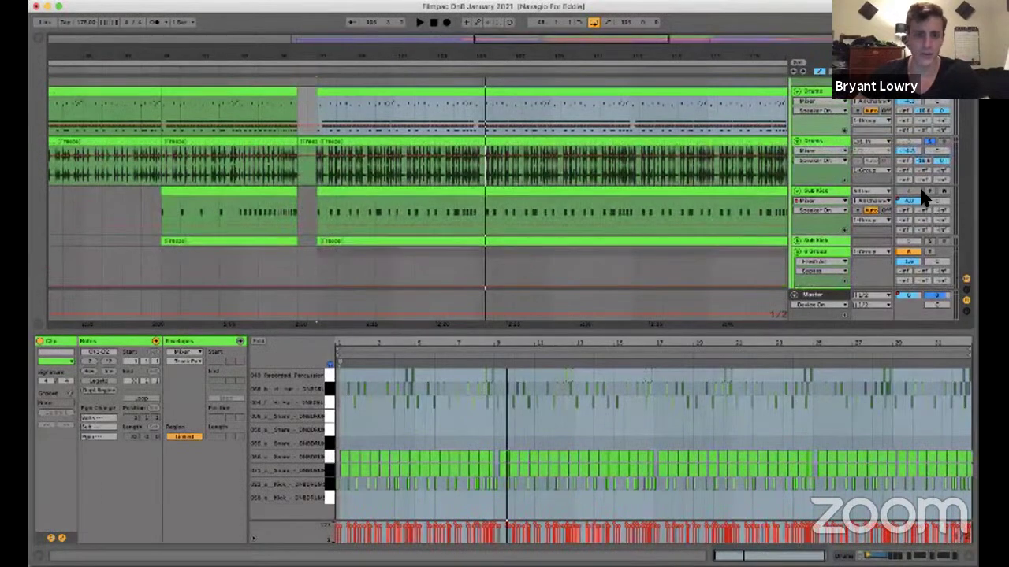
pyautogui.click(368, 192)
pyautogui.press('space')
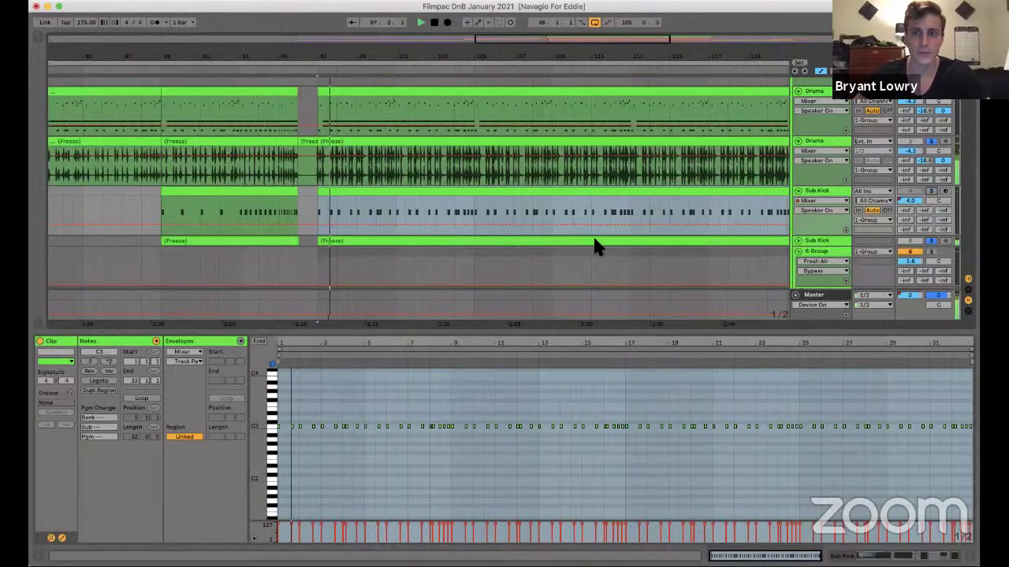
pyautogui.scroll(-3, 589, 235)
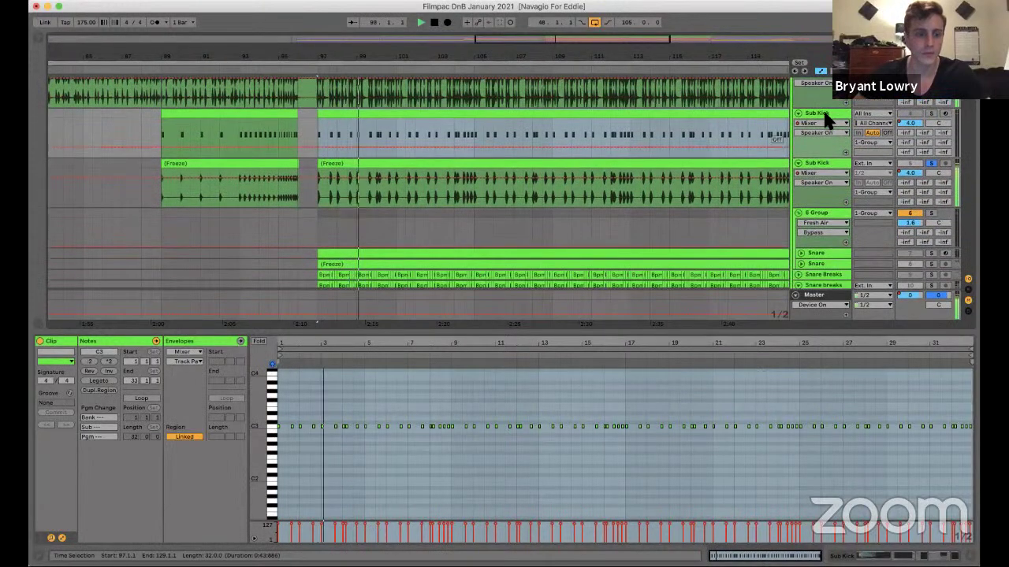
# Show the device chain of the Sub Kick MIDI track and review the neighbouring drum tracks.
pyautogui.moveTo(496, 327); pyautogui.dragTo(360, 433)
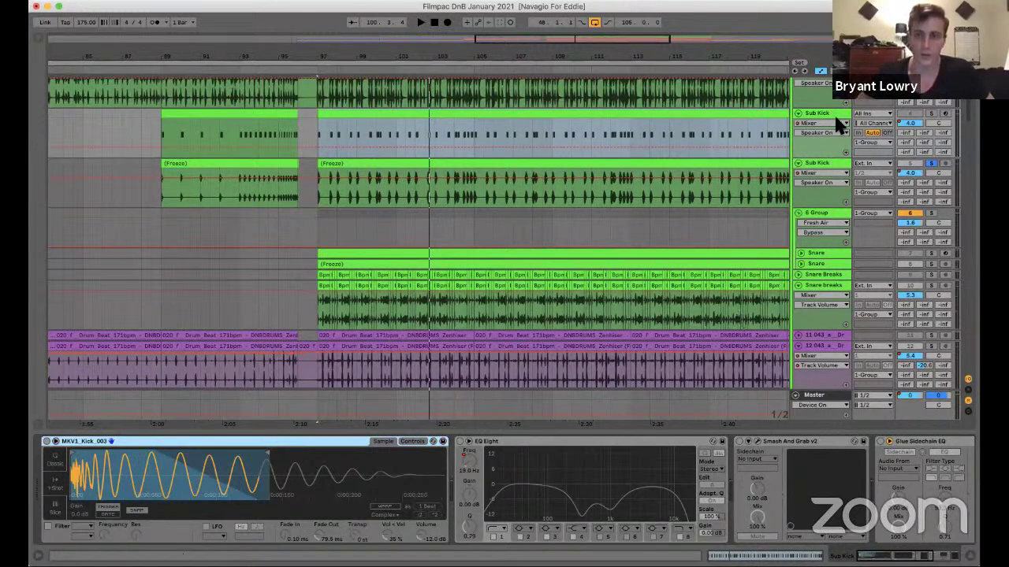
pyautogui.scroll(3, 810, 279)
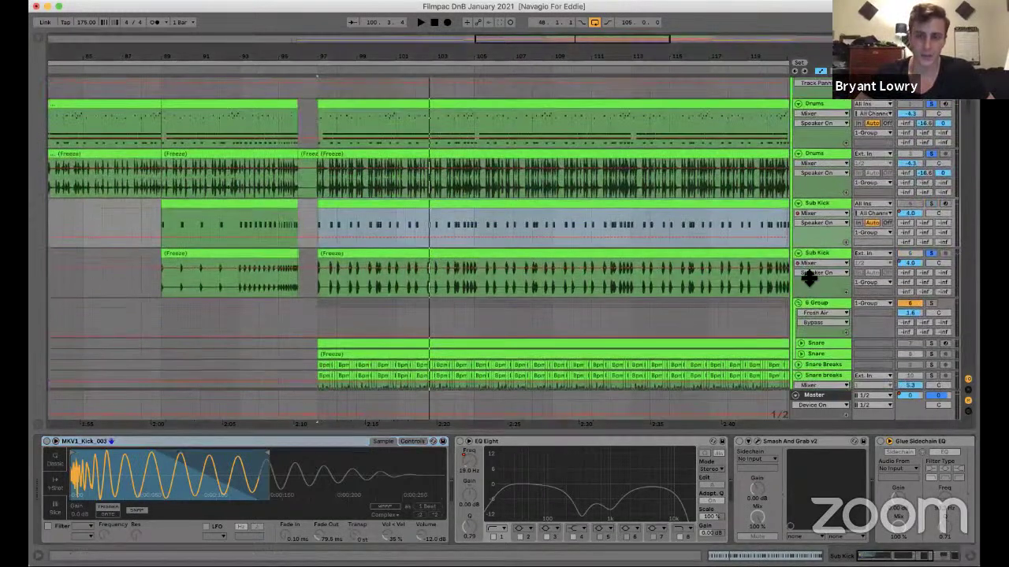
pyautogui.scroll(-3, 807, 268)
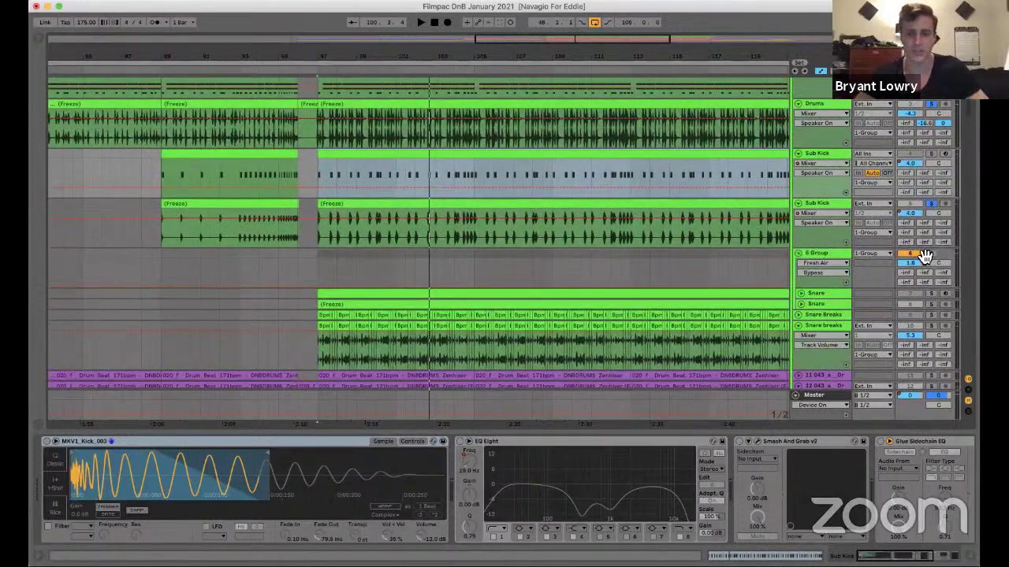
# Unfold the frozen Snare track, select its clip at bar 97 and play it with 6 Group soloed.
pyautogui.click(482, 310)
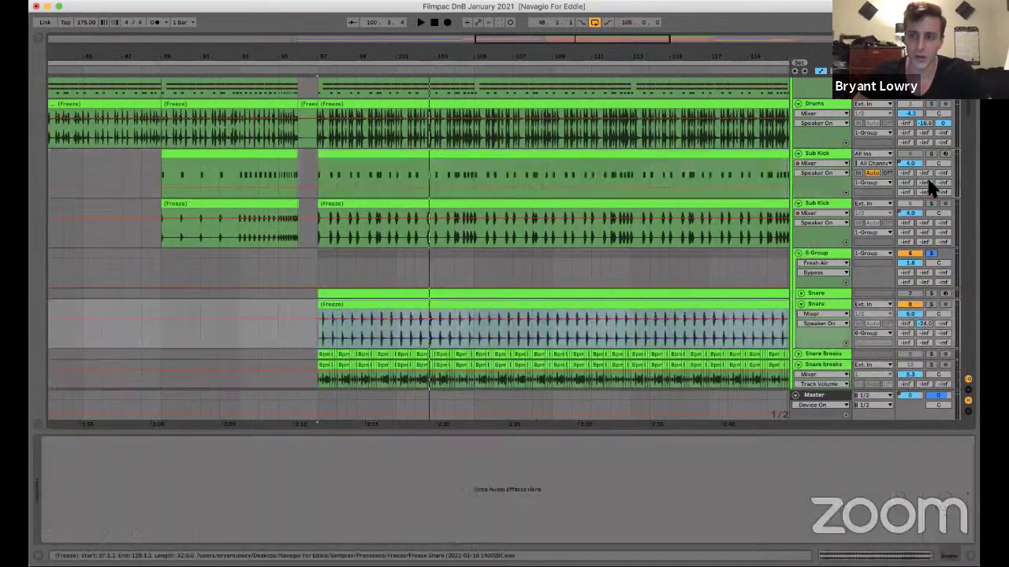
pyautogui.click(930, 104)
pyautogui.press('space')
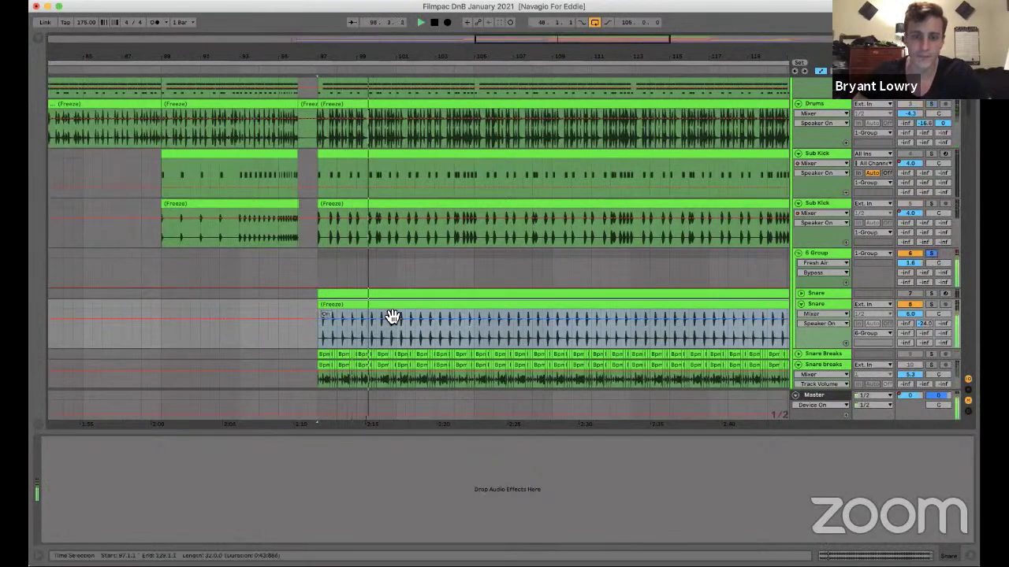
# Unfold the Snare MIDI track, show its sampler with the ASC2_Tight_Snare_42 sample and stop playback.
pyautogui.click(800, 293)
pyautogui.click(596, 331)
pyautogui.scroll(-2, 473, 375)
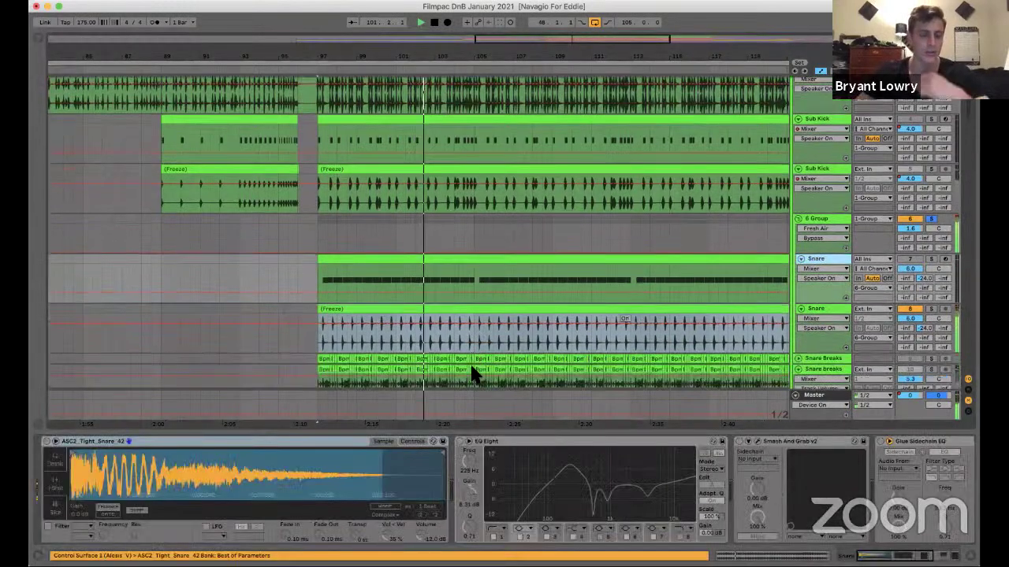
pyautogui.scroll(-2, 473, 374)
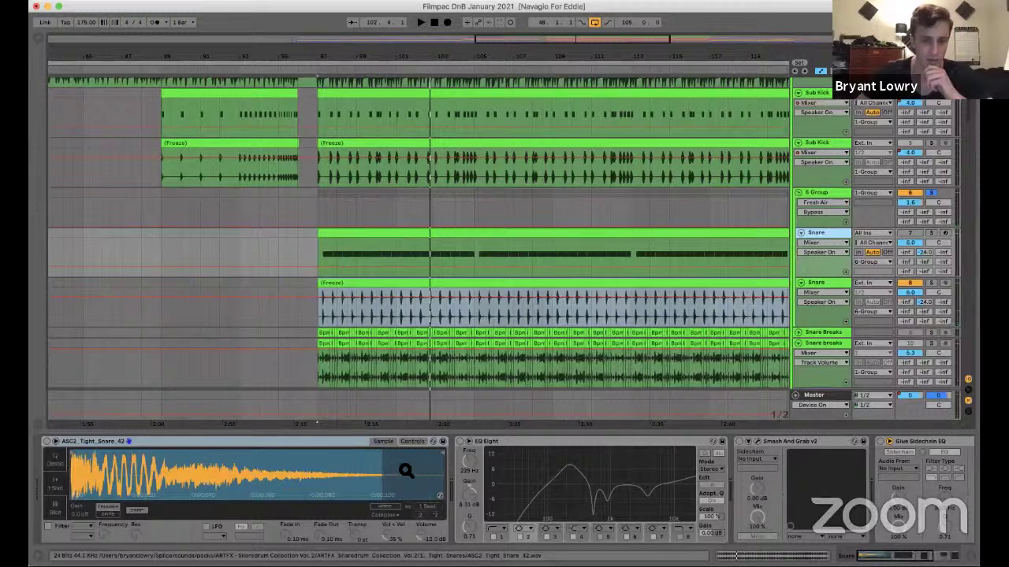
# Review the Snare MIDI track's device chain from EQ Eight and Smash And Grab v2 through to Raum.
pyautogui.hscroll(5, 381, 445)
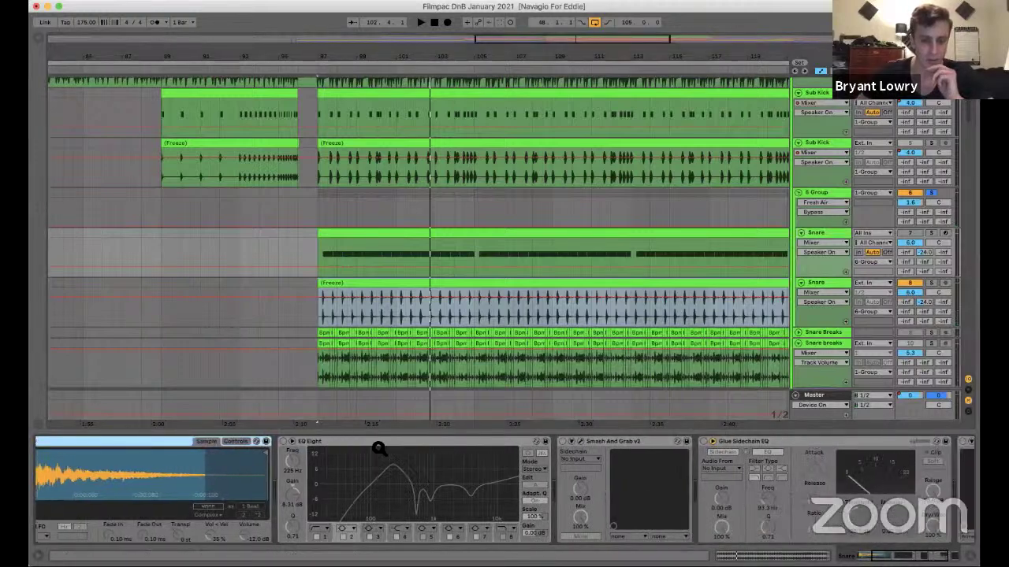
pyautogui.click(436, 452)
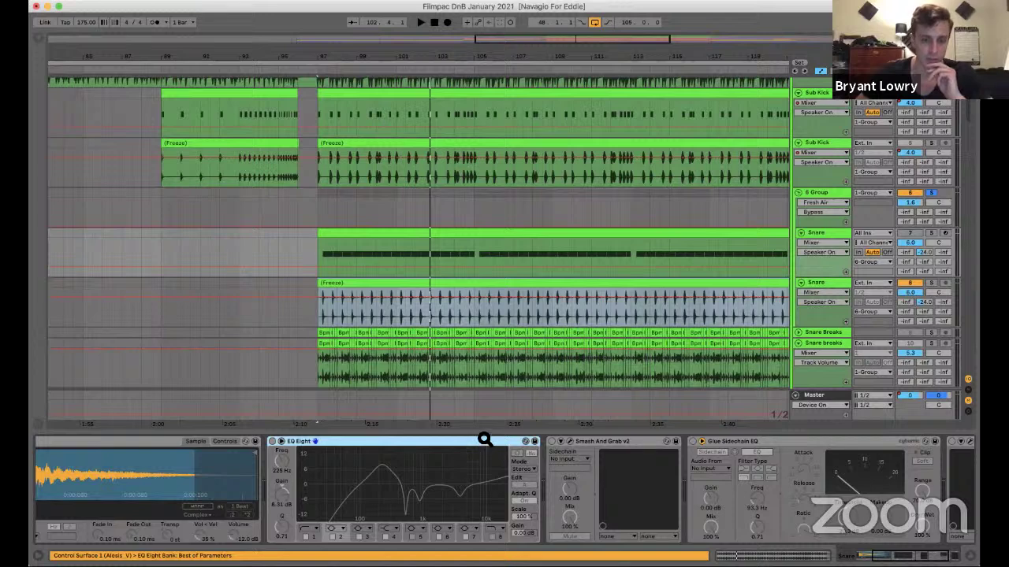
pyautogui.hscroll(3, 479, 441)
pyautogui.press('Right')
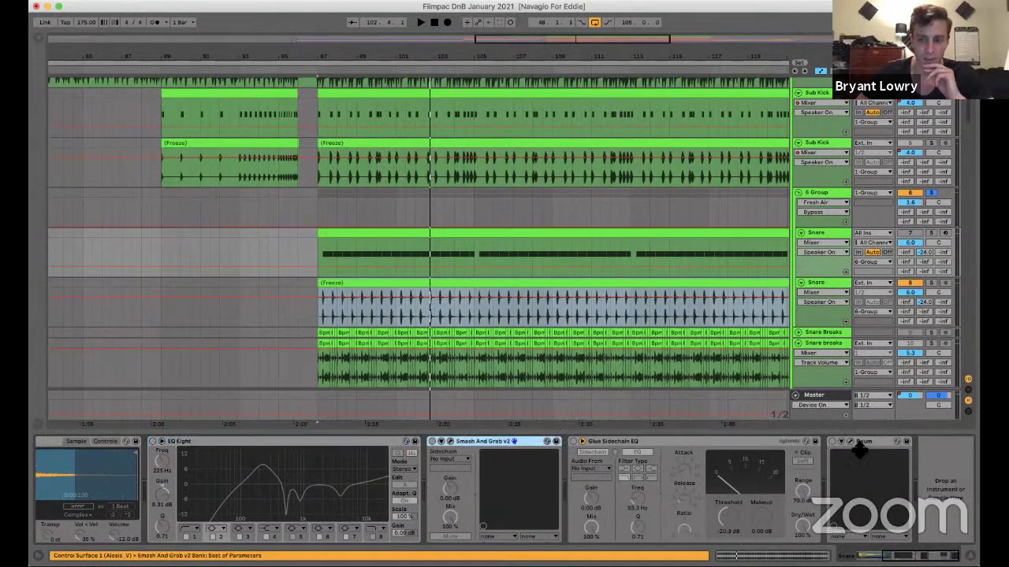
pyautogui.click(854, 442)
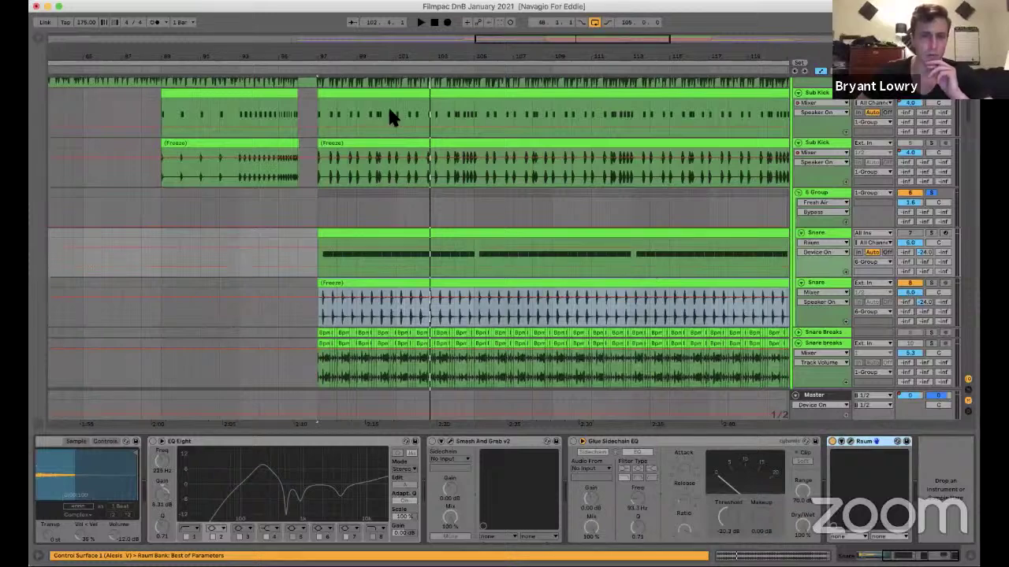
# Open the Snare track's Raum plugin window, play the snare from bar 97 and close the window.
pyautogui.press('super+alt+p')
pyautogui.click(328, 94)
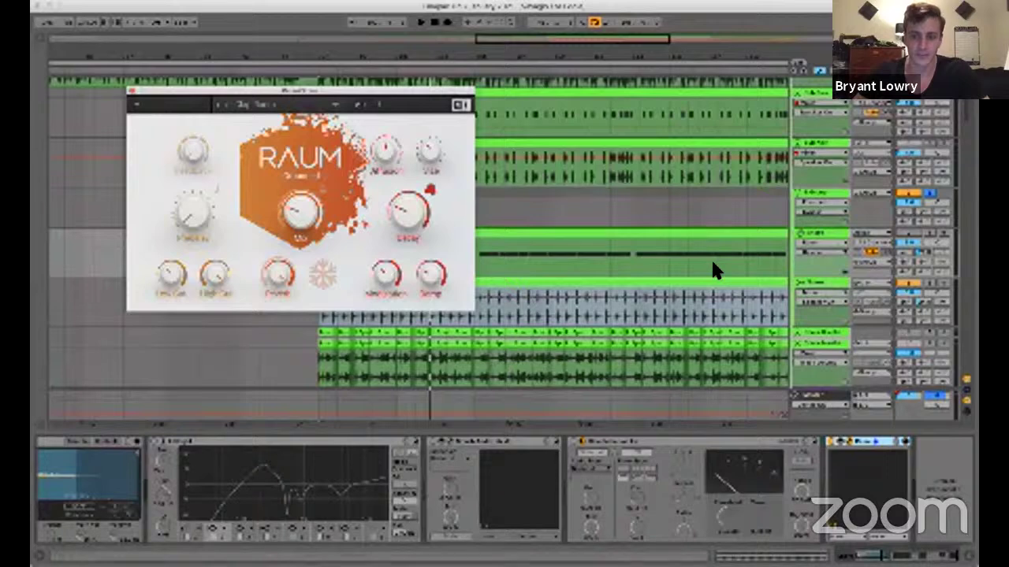
pyautogui.press('space')
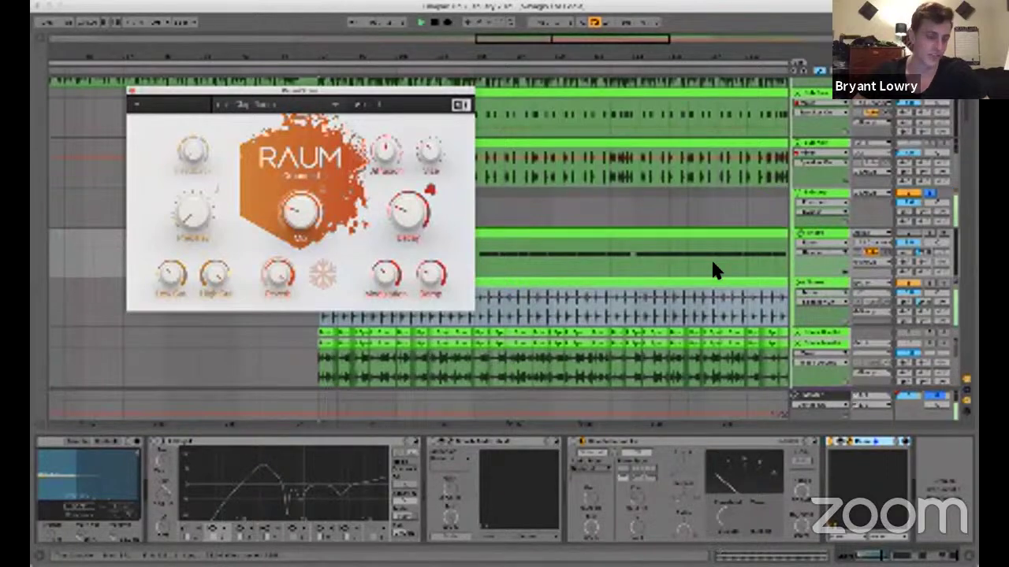
pyautogui.press('space')
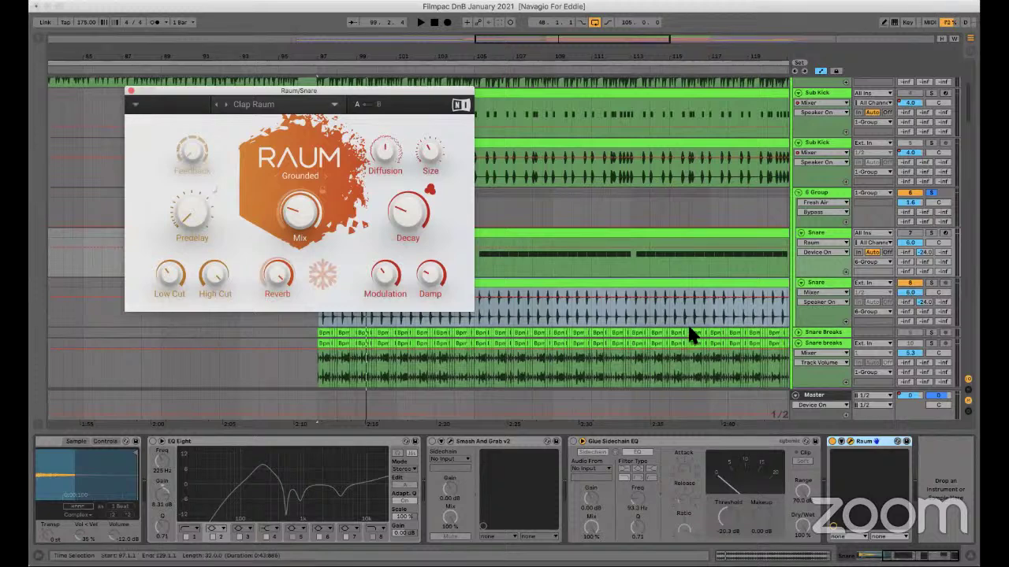
pyautogui.click(840, 442)
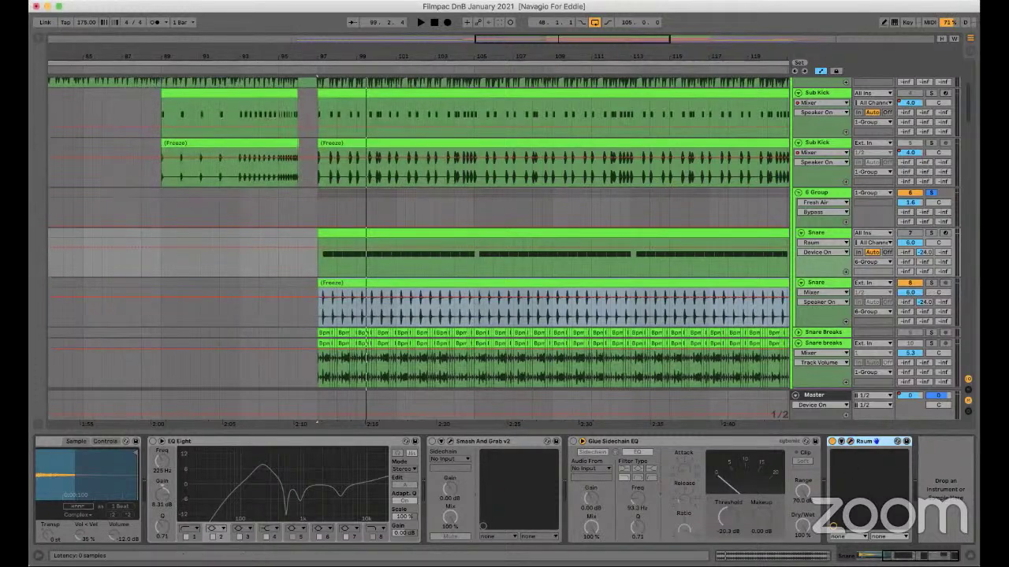
# Show the return tracks and open the VBC FG-Red plugin window on the C Drum Compress return.
pyautogui.press('super+alt+l')
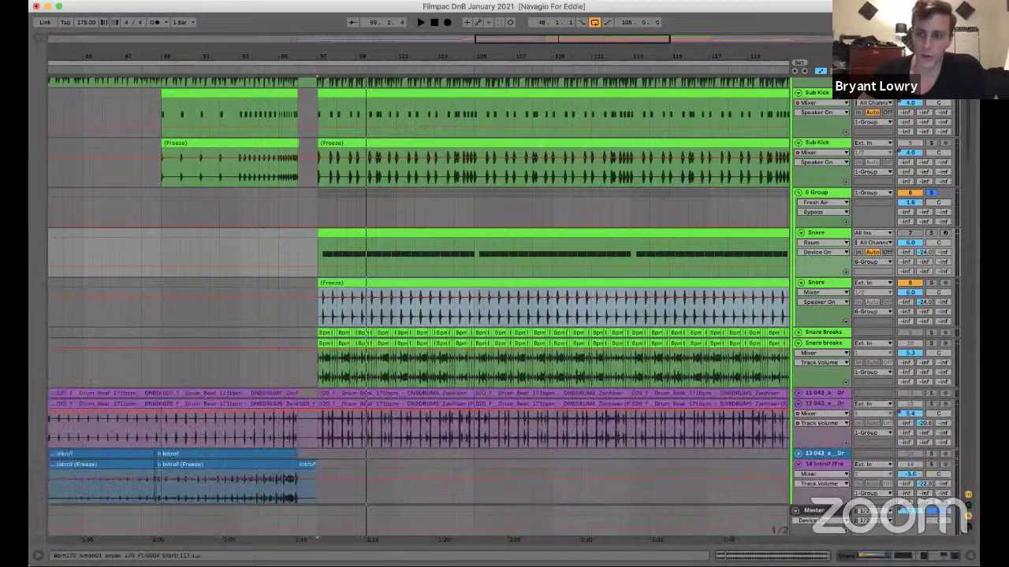
pyautogui.click(711, 253)
pyautogui.press('-')
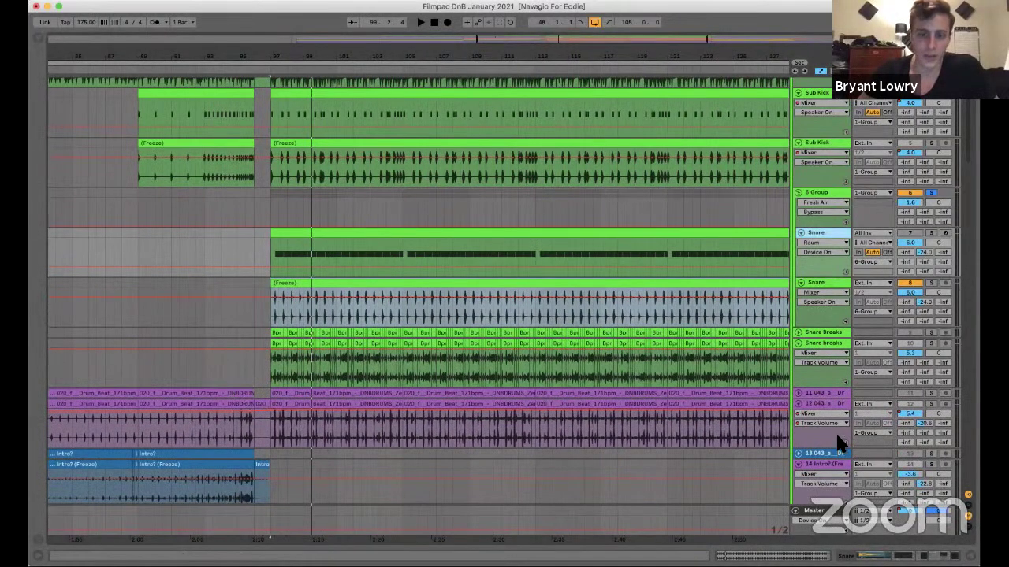
pyautogui.press('super+alt+r')
pyautogui.press('super+alt+l')
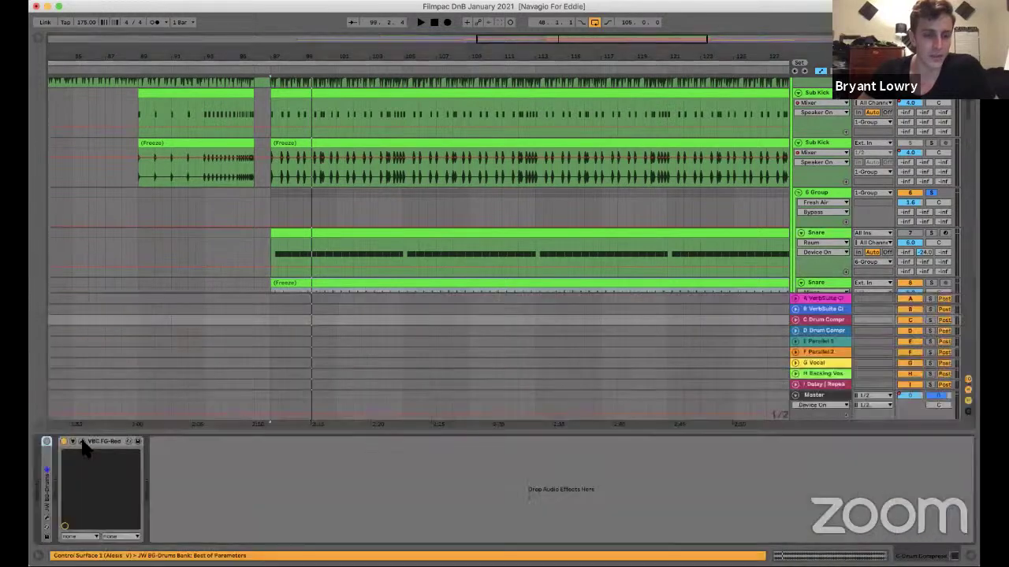
pyautogui.press('super+alt+p')
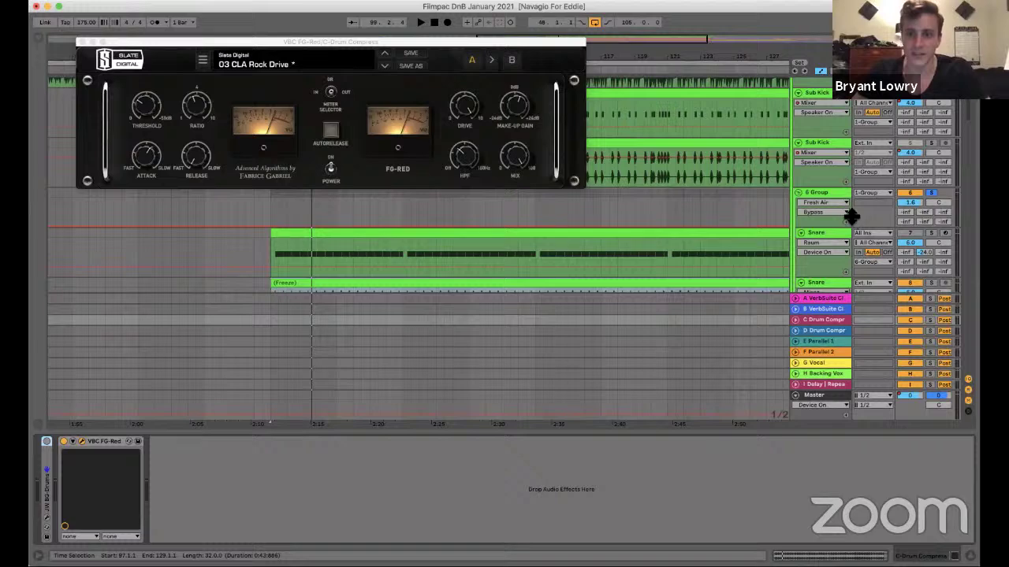
# Solo the frozen Drums track and play it from bar 97 with the FG-Red compressor window open.
pyautogui.scroll(3, 914, 150)
pyautogui.scroll(3, 906, 165)
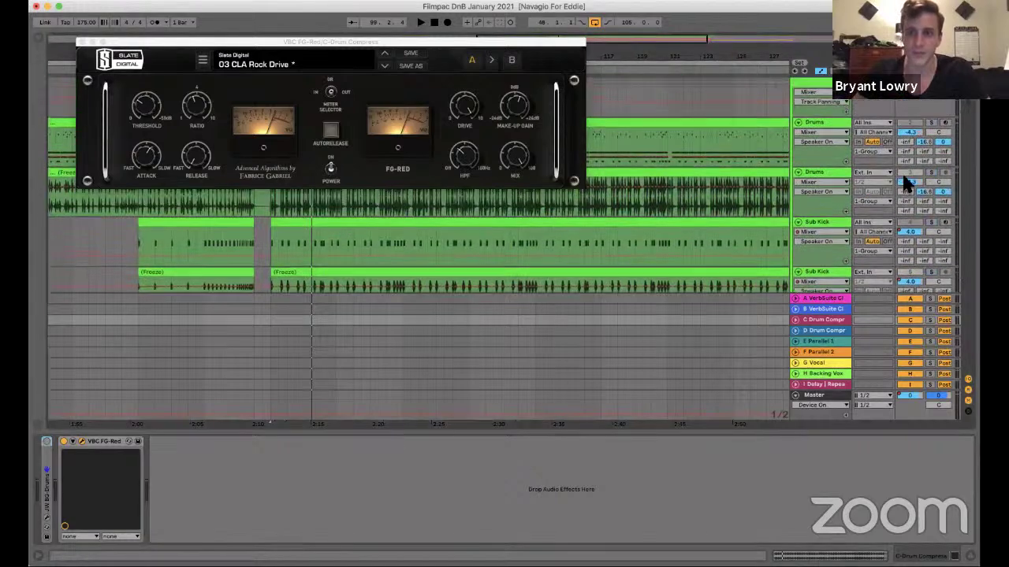
pyautogui.click(931, 190)
pyautogui.click(536, 213)
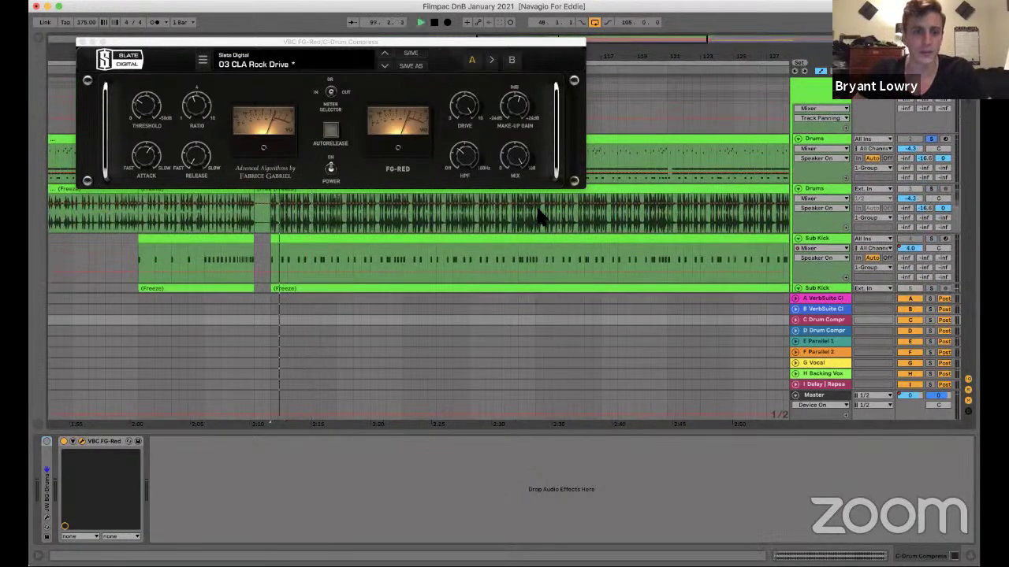
pyautogui.press('space')
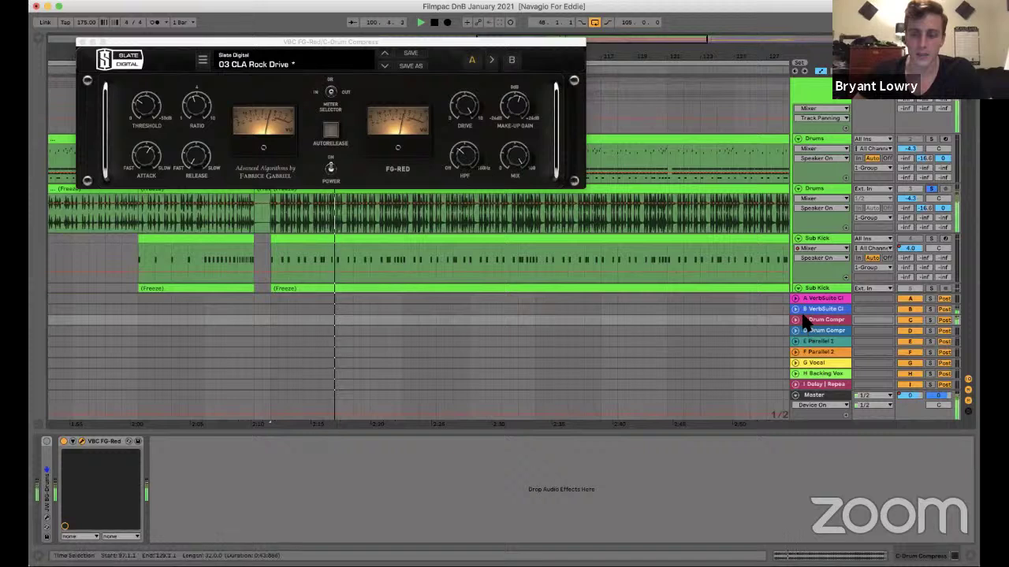
pyautogui.press('space')
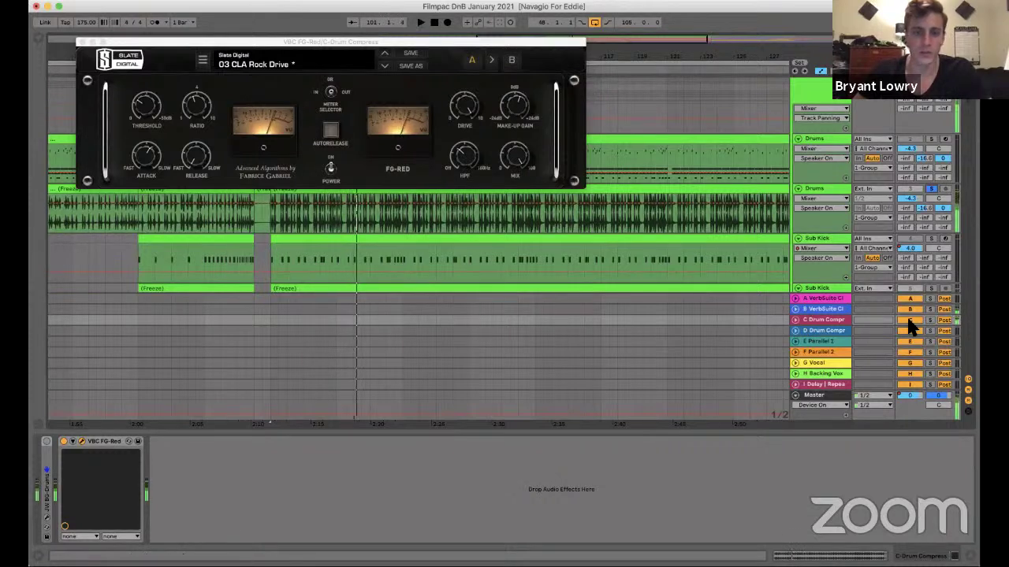
pyautogui.press('space')
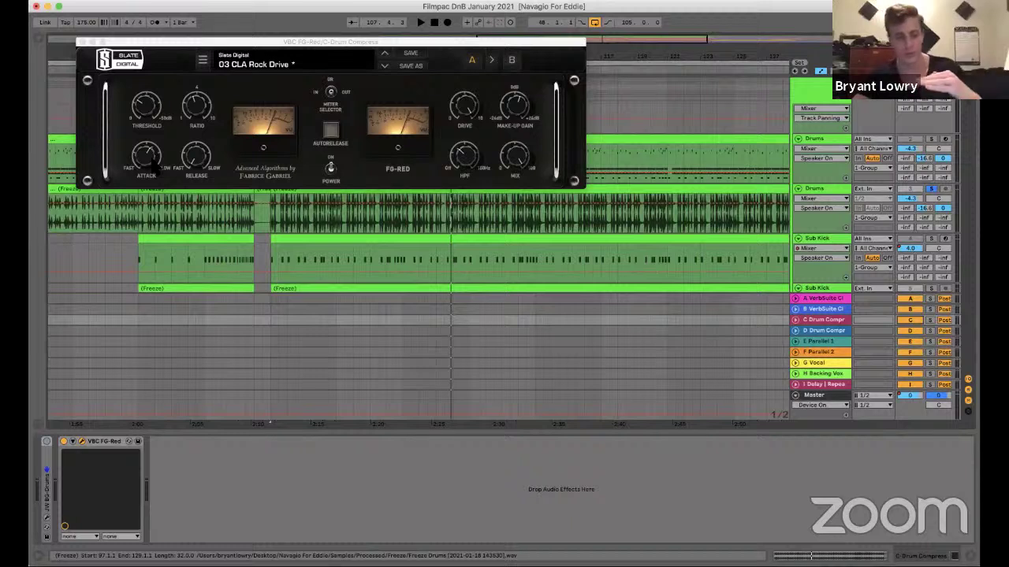
# Examine FG-Red's attack, release and HPF controls, place the insert marker at bar 97 on the frozen Drums track and close the plugin window.
pyautogui.click(201, 163)
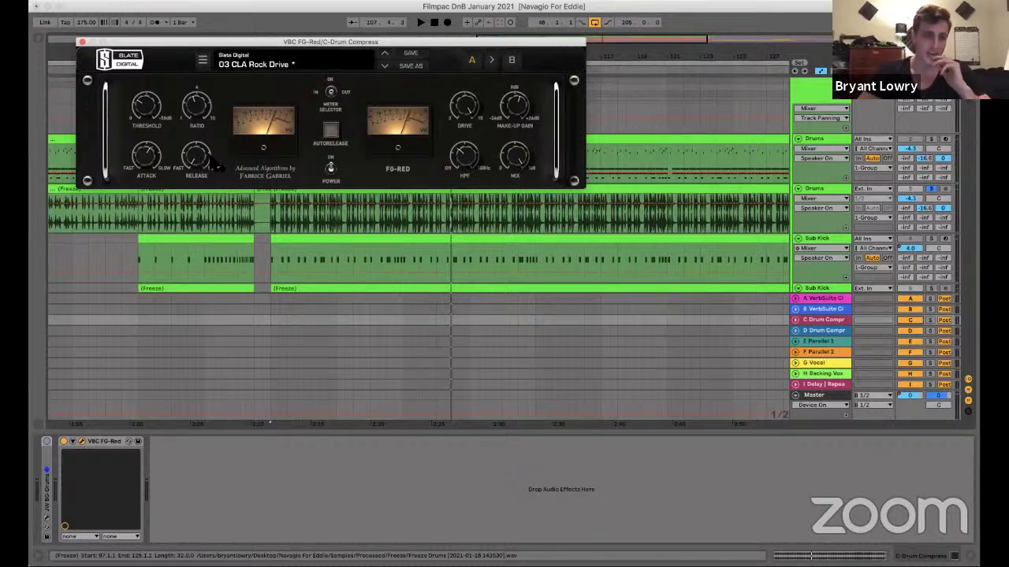
pyautogui.click(820, 195)
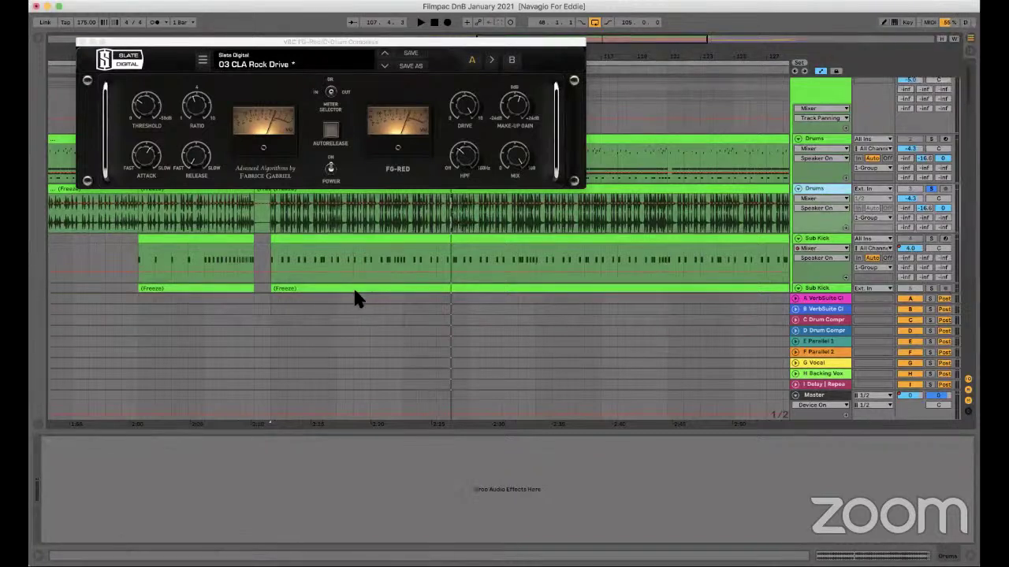
pyautogui.click(268, 225)
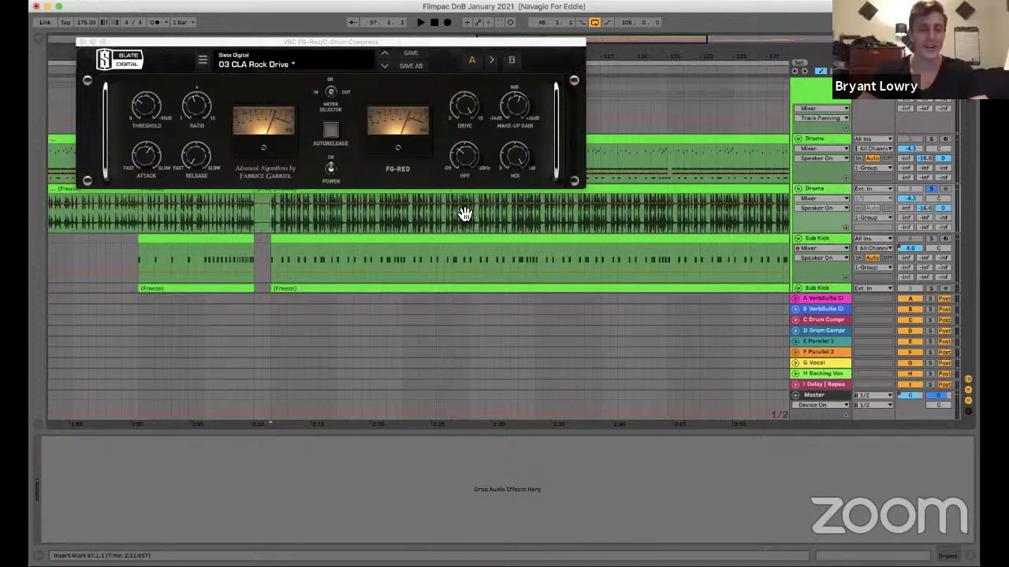
pyautogui.click(468, 162)
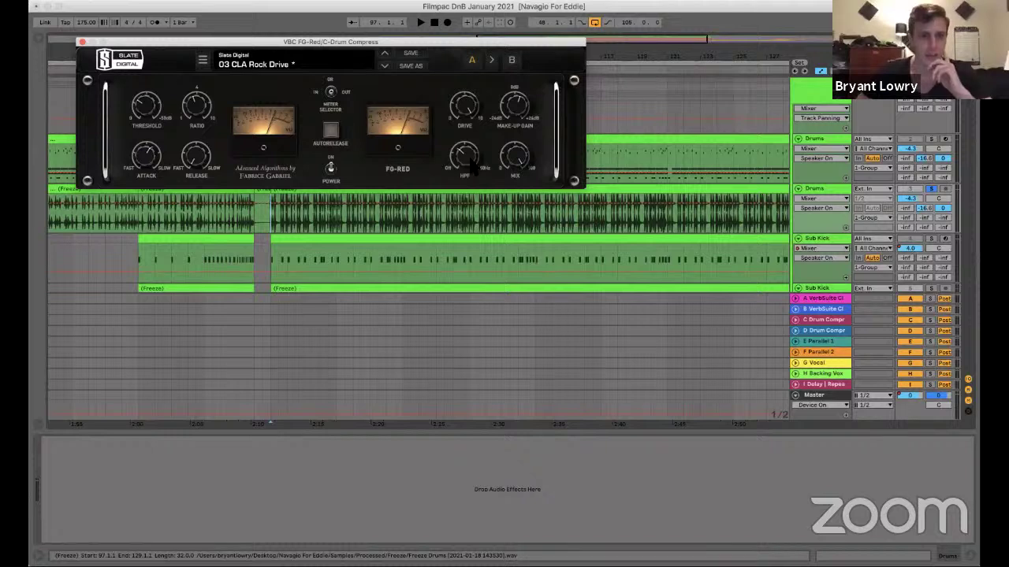
pyautogui.moveTo(470, 162)
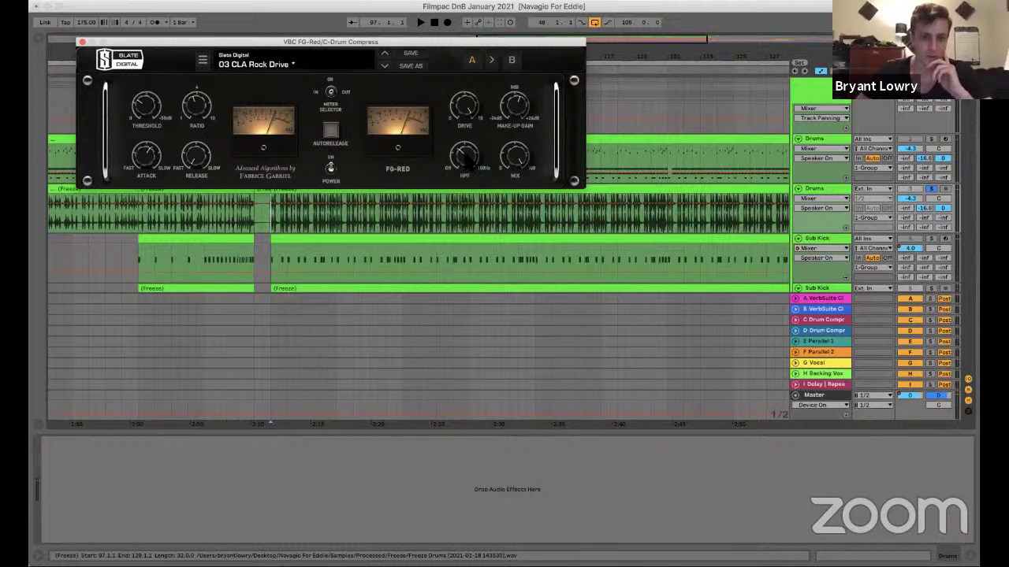
pyautogui.moveTo(470, 162); pyautogui.dragTo(471, 177)
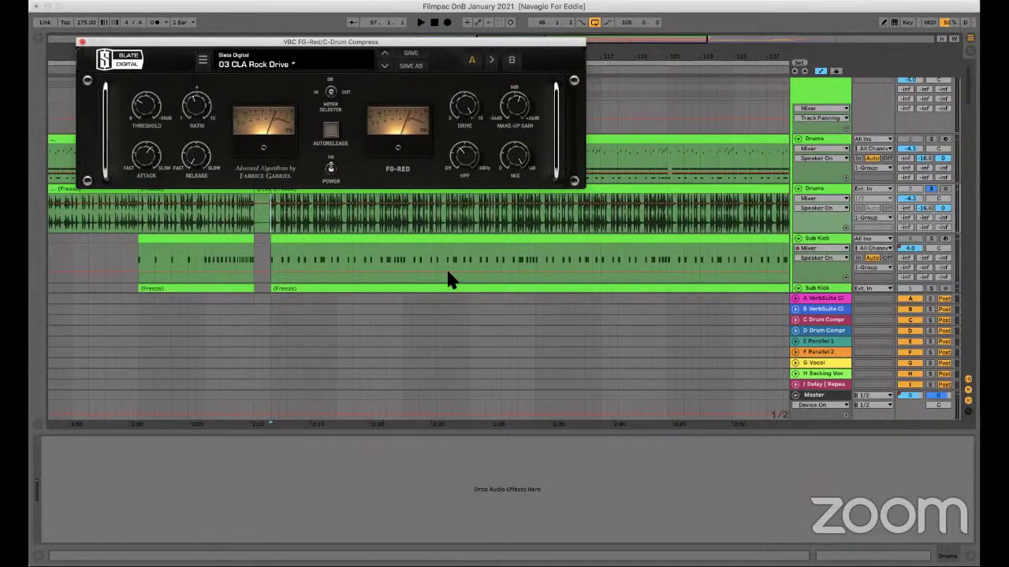
pyautogui.click(820, 203)
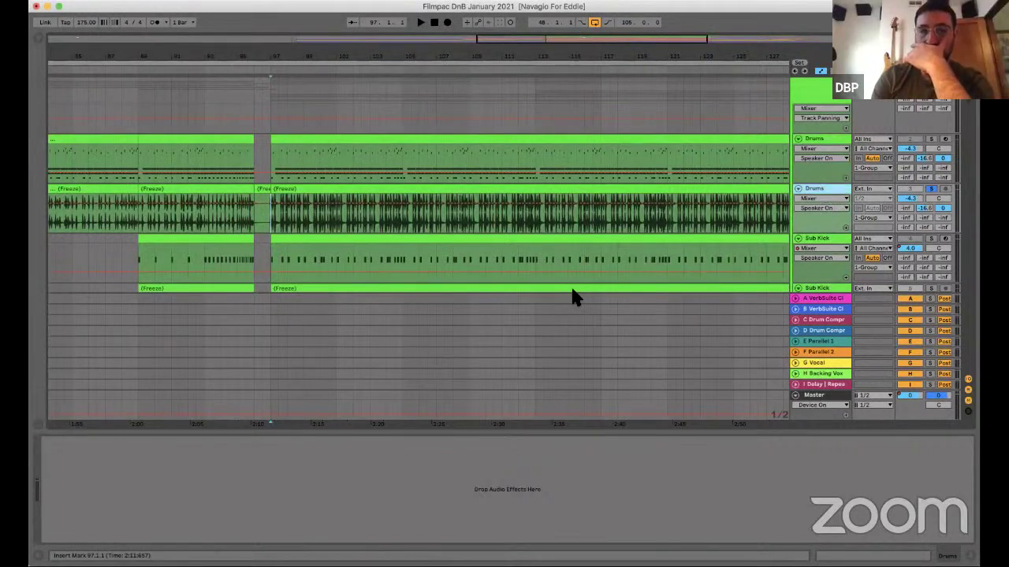
# Solo the Sub Kick MIDI track, select its clip at bar 97 and show the track's device chain.
pyautogui.hscroll(5, 727, 245)
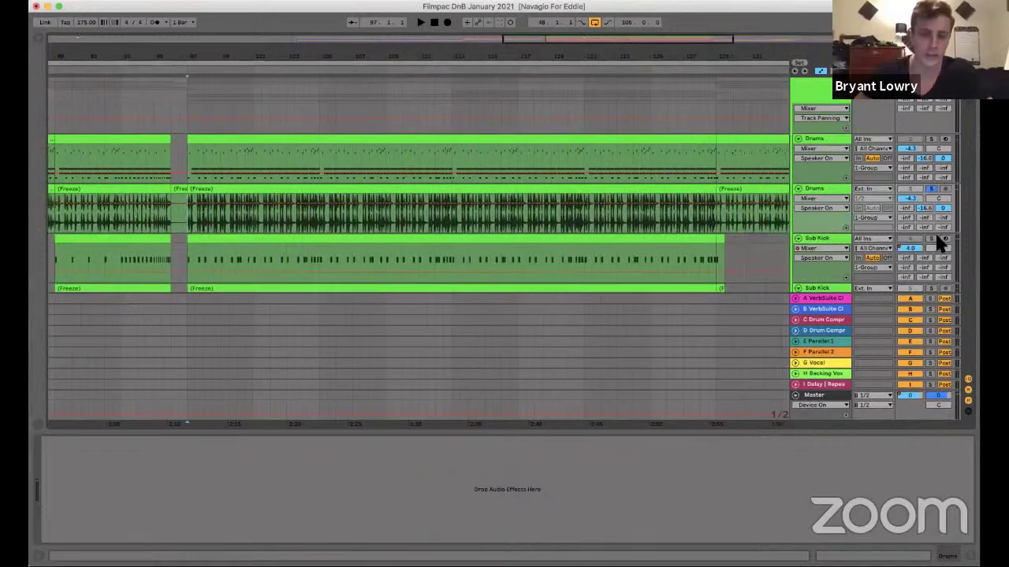
pyautogui.click(508, 236)
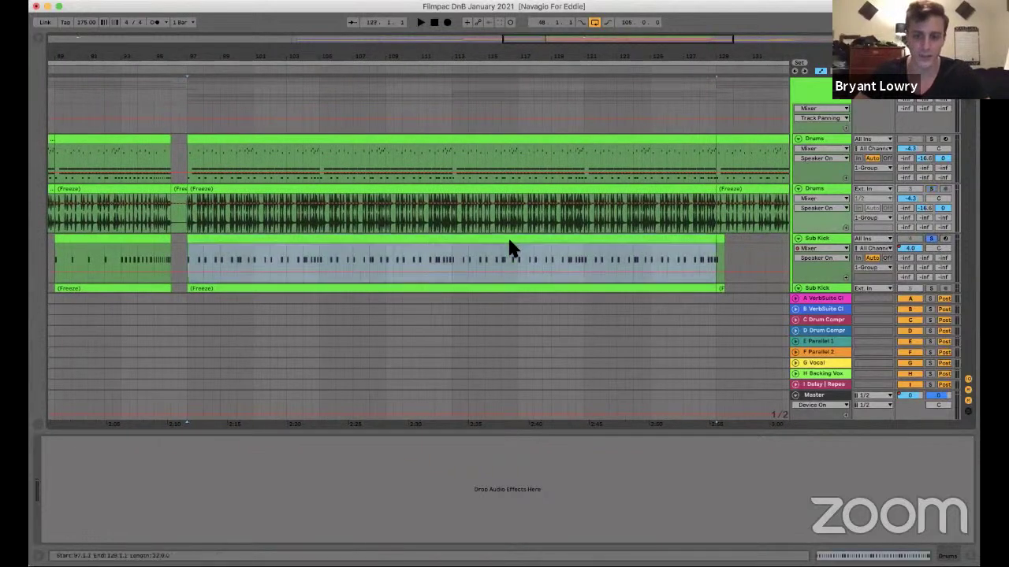
pyautogui.click(819, 238)
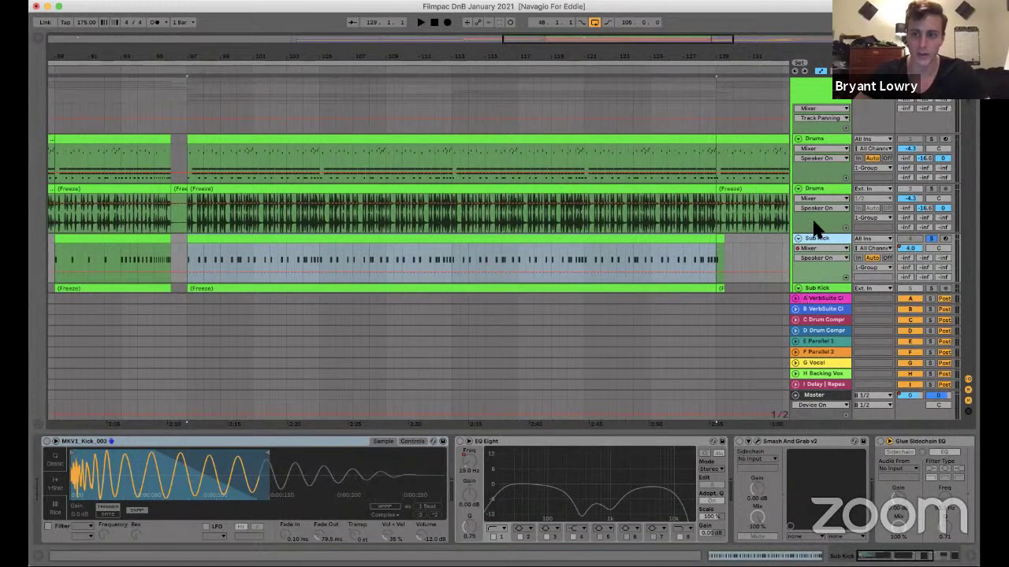
pyautogui.scroll(-3, 817, 227)
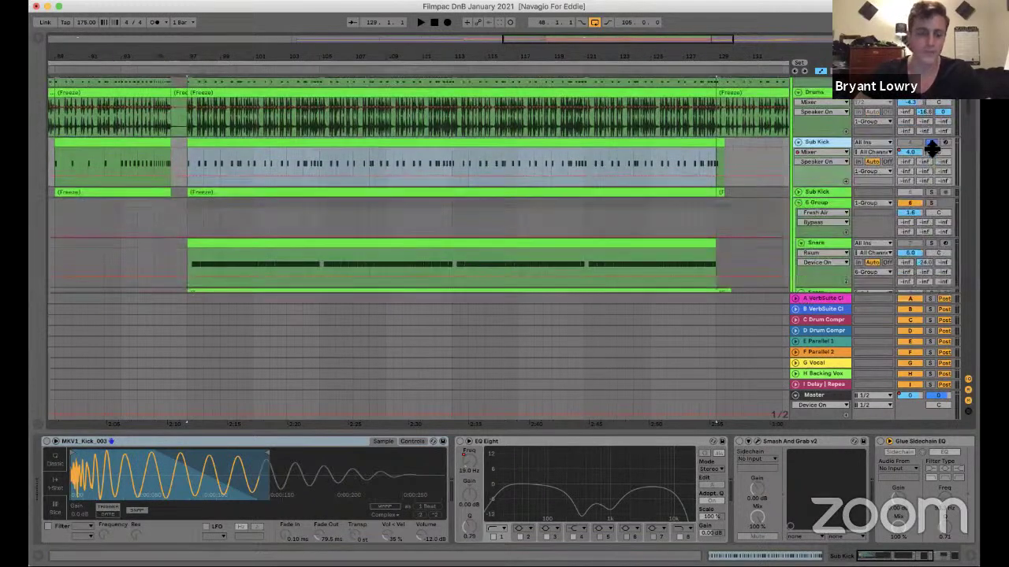
# Hide the return tracks and switch on the Raum reverb at the end of the Sub Kick MIDI track's device chain.
pyautogui.click(691, 280)
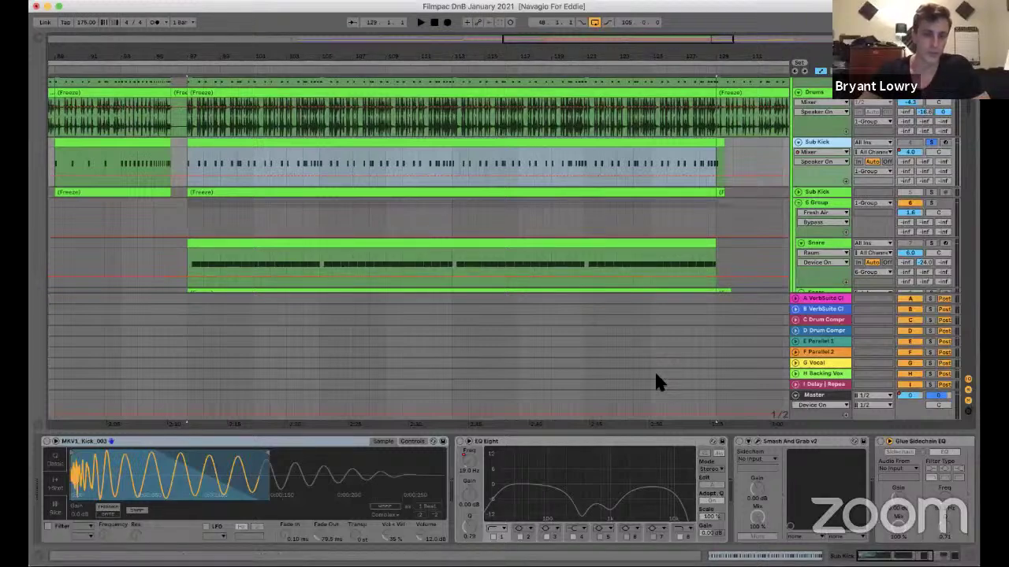
pyautogui.press('super+alt+r')
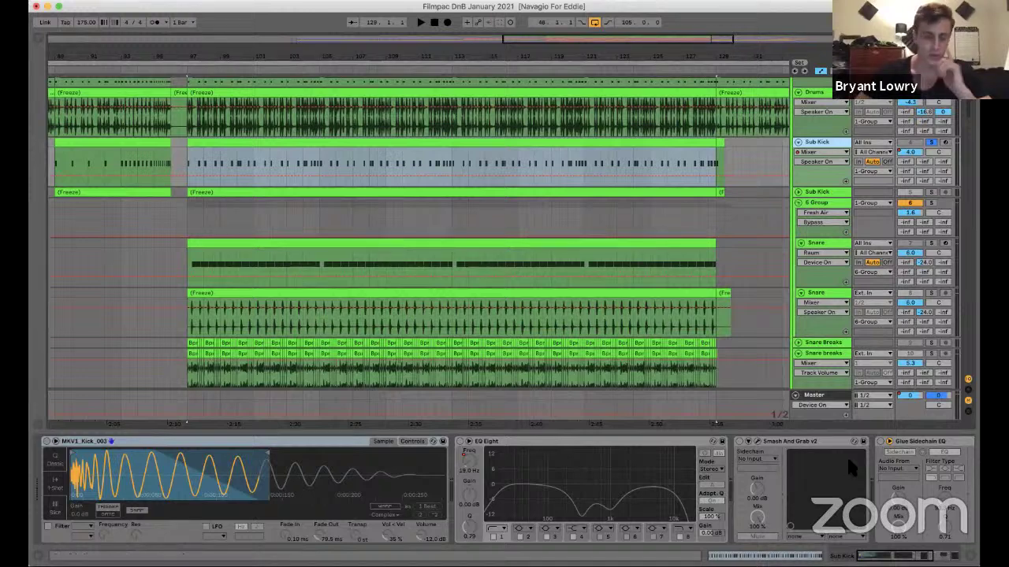
pyautogui.hscroll(5, 848, 464)
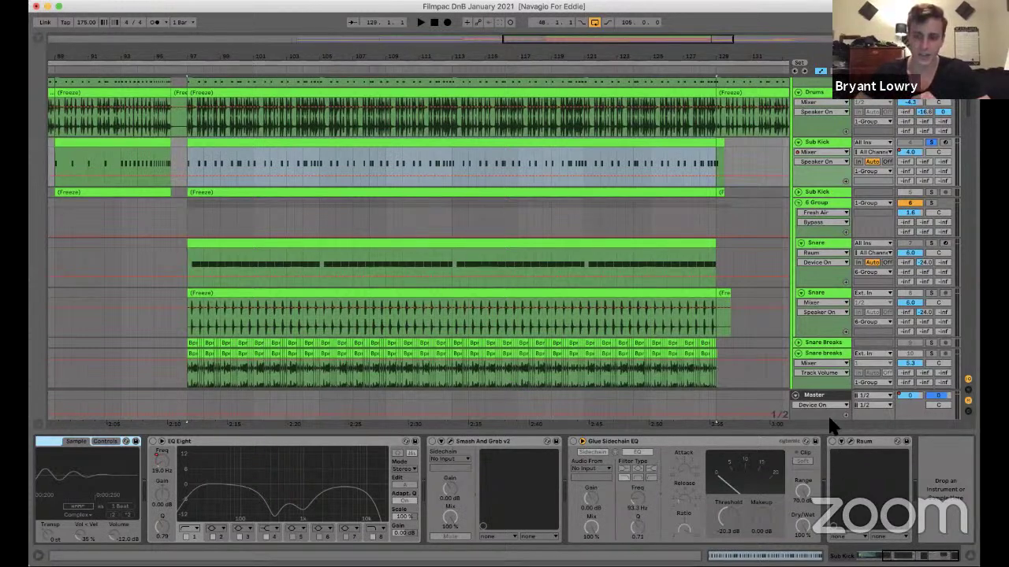
pyautogui.click(833, 442)
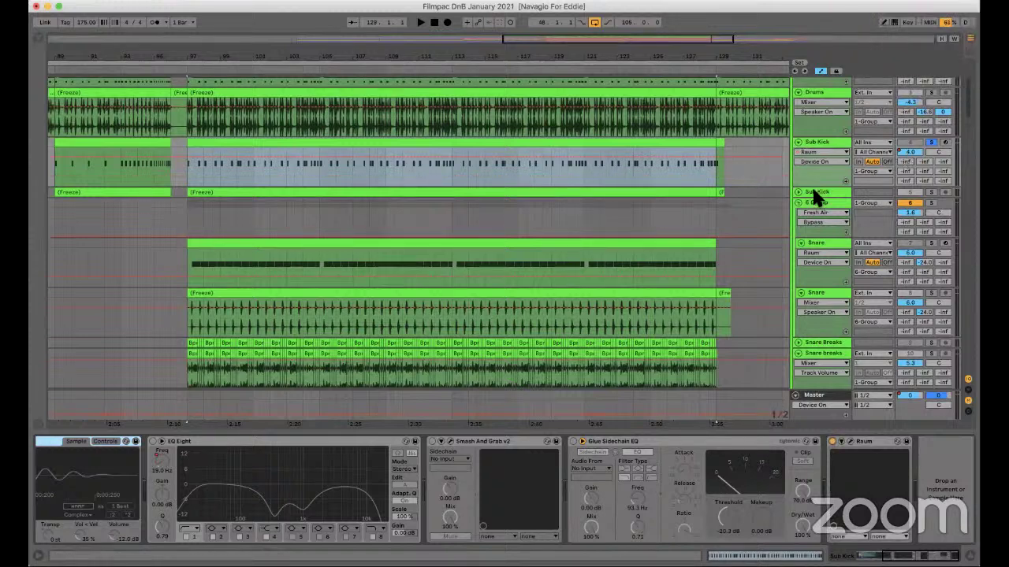
# Solo and unfold the frozen Sub Kick audio track, select its clip from bar 97 to 129 and play it.
pyautogui.click(931, 193)
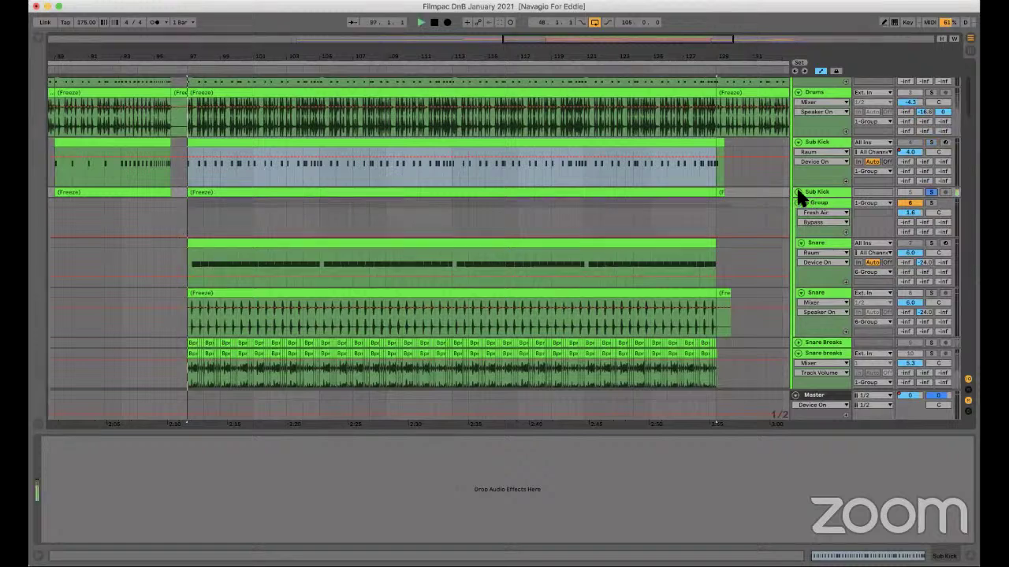
pyautogui.press('space')
pyautogui.click(826, 195)
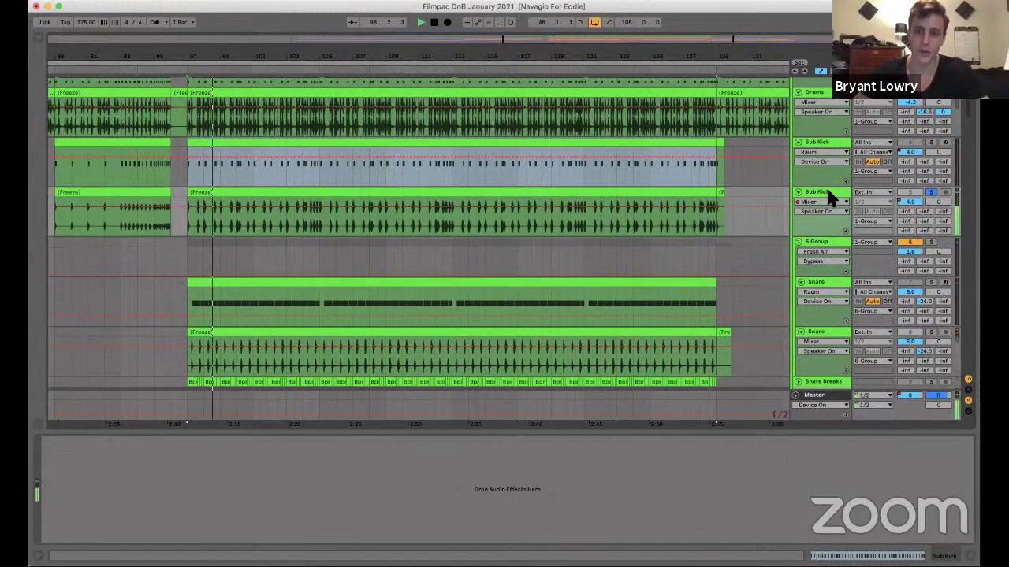
pyautogui.click(826, 193)
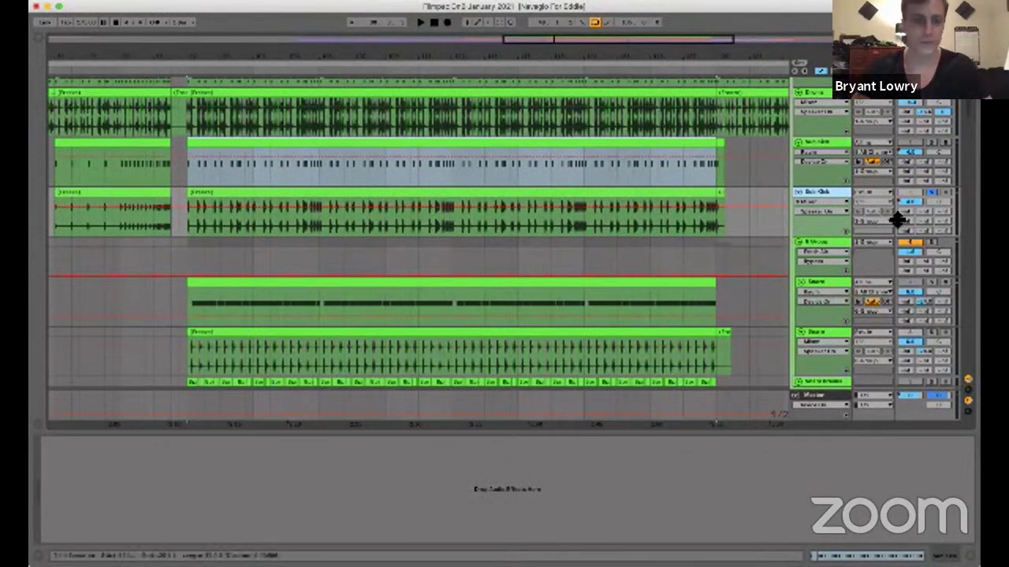
pyautogui.press('Down')
pyautogui.press('space')
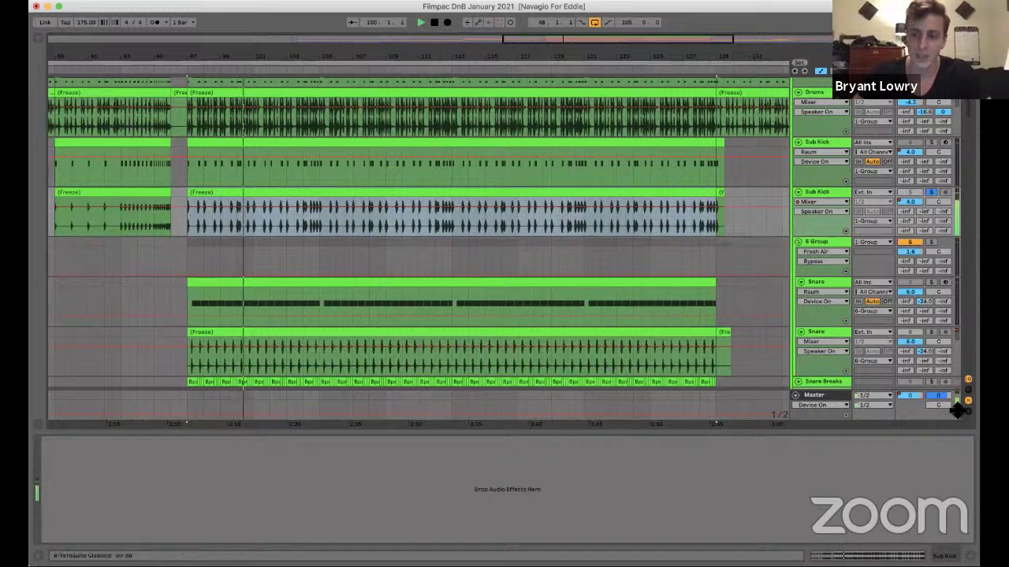
# With VerbSuite Classics open on return B, try a frozen Sub Kick send of about -24.8 dB, reset it to -inf and hide the plugin window.
pyautogui.press('super+alt+r')
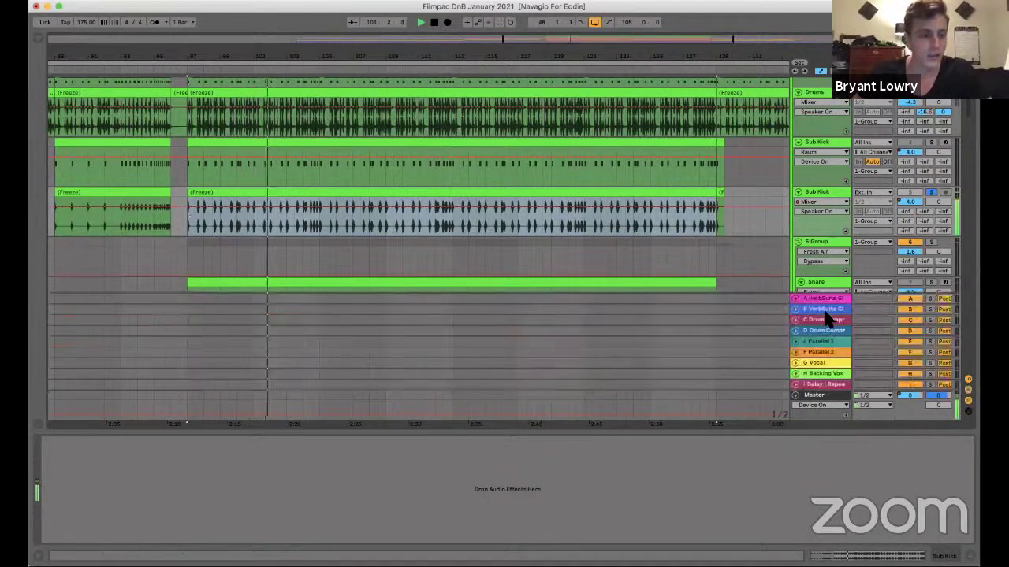
pyautogui.click(367, 408)
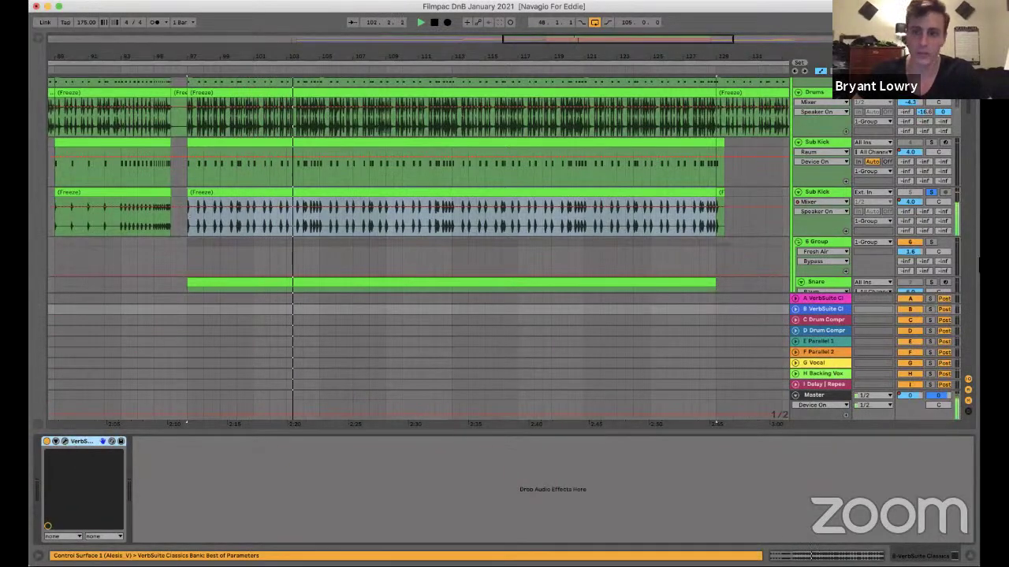
pyautogui.moveTo(924, 211); pyautogui.dragTo(922, 238)
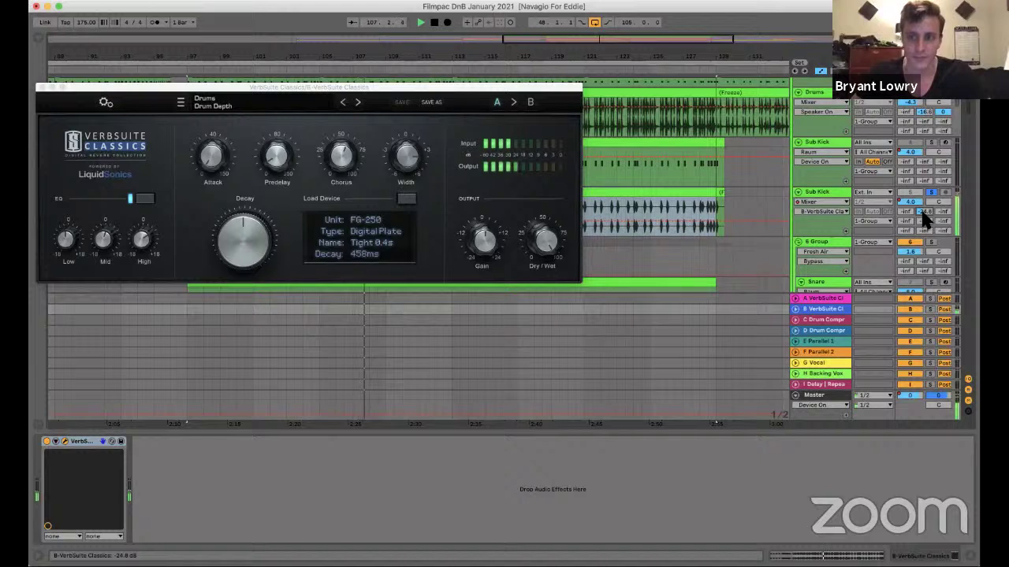
pyautogui.moveTo(923, 220); pyautogui.dragTo(923, 227)
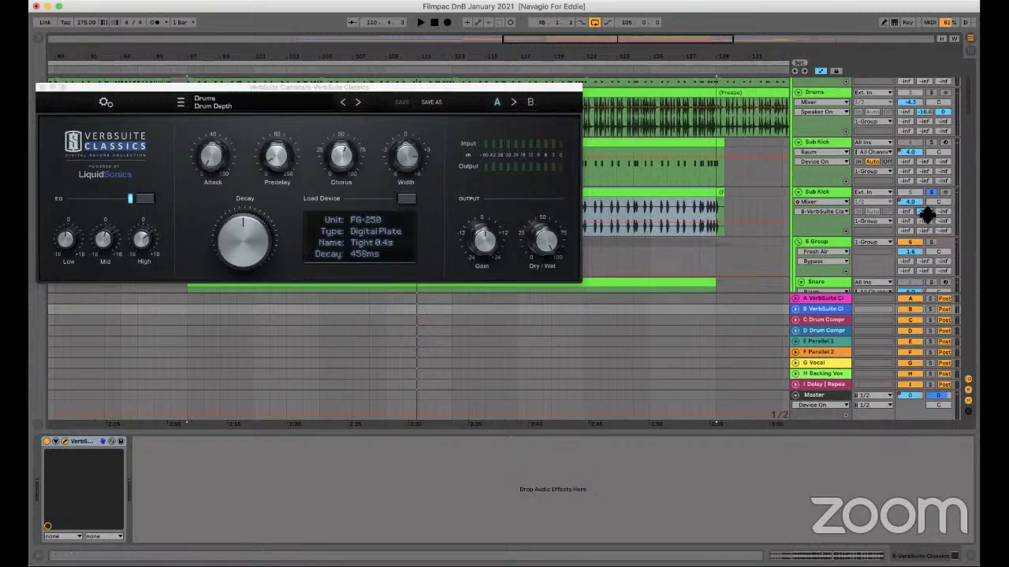
pyautogui.moveTo(921, 211); pyautogui.dragTo(921, 235)
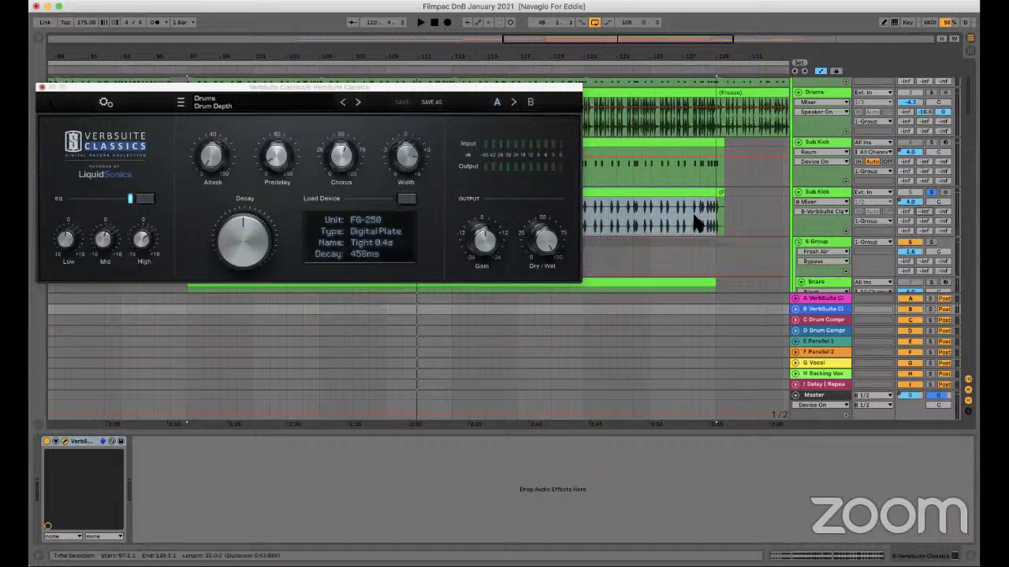
pyautogui.press('super+alt+p')
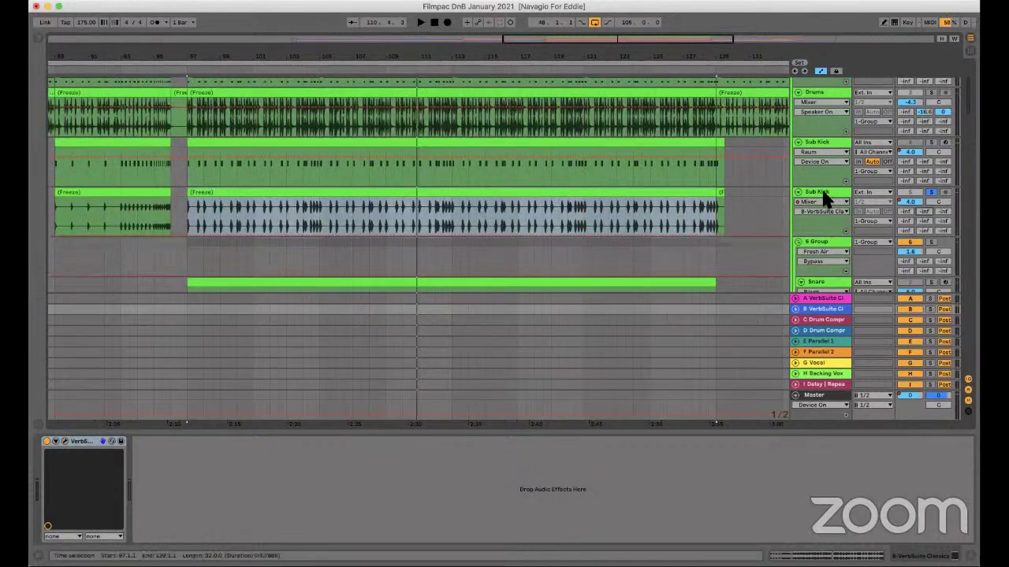
# Show the Drums MIDI track's Drum Rack with its 071_a snare chain and briefly play the soloed frozen Drums track from bar 97.
pyautogui.click(713, 227)
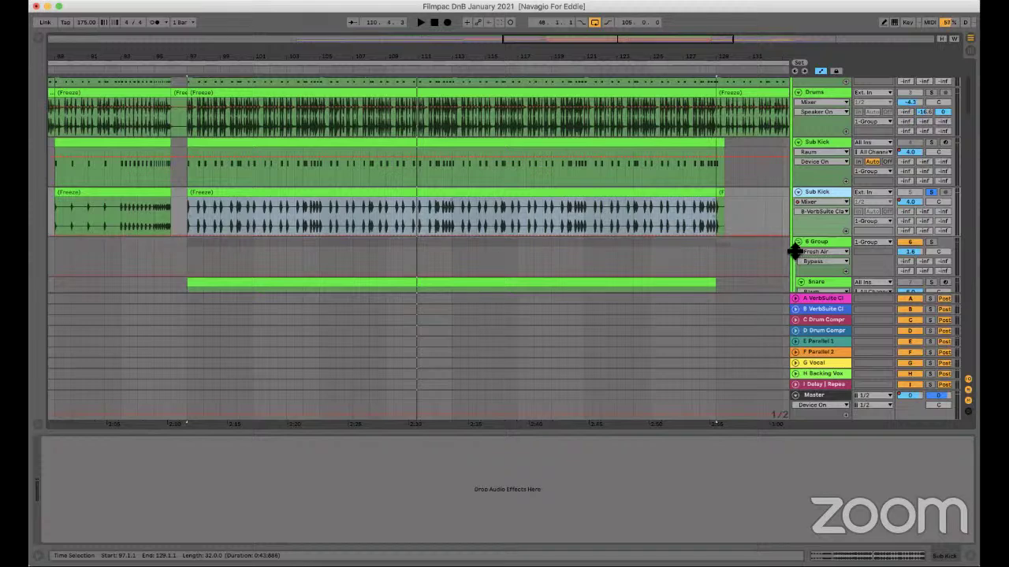
pyautogui.scroll(1, 790, 241)
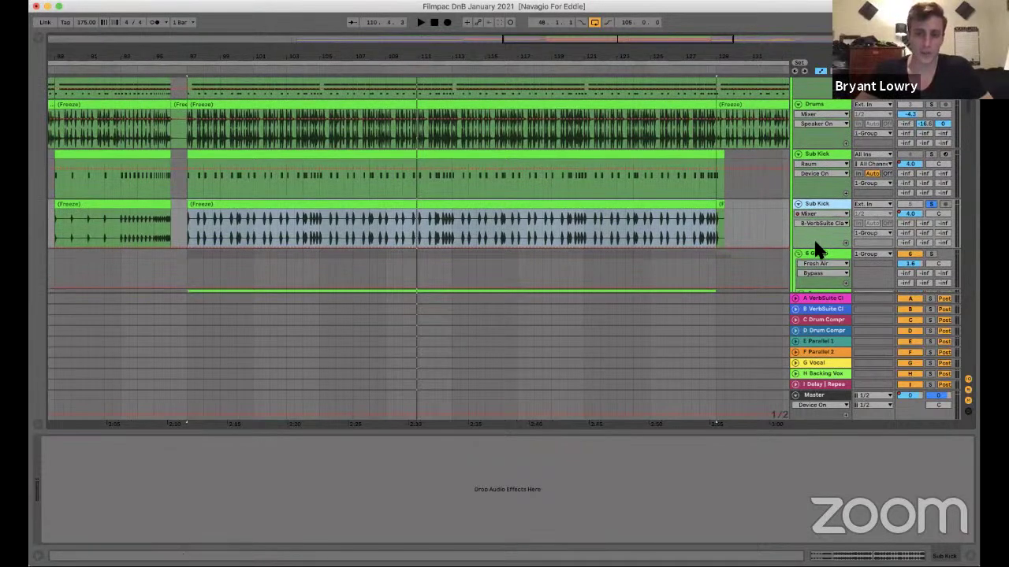
pyautogui.scroll(5, 840, 150)
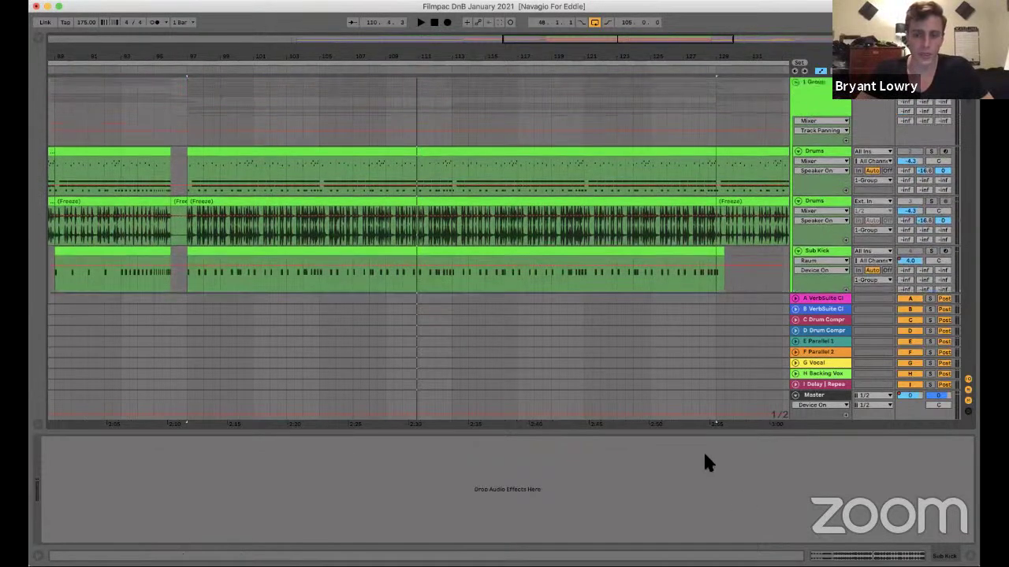
pyautogui.press('Up')
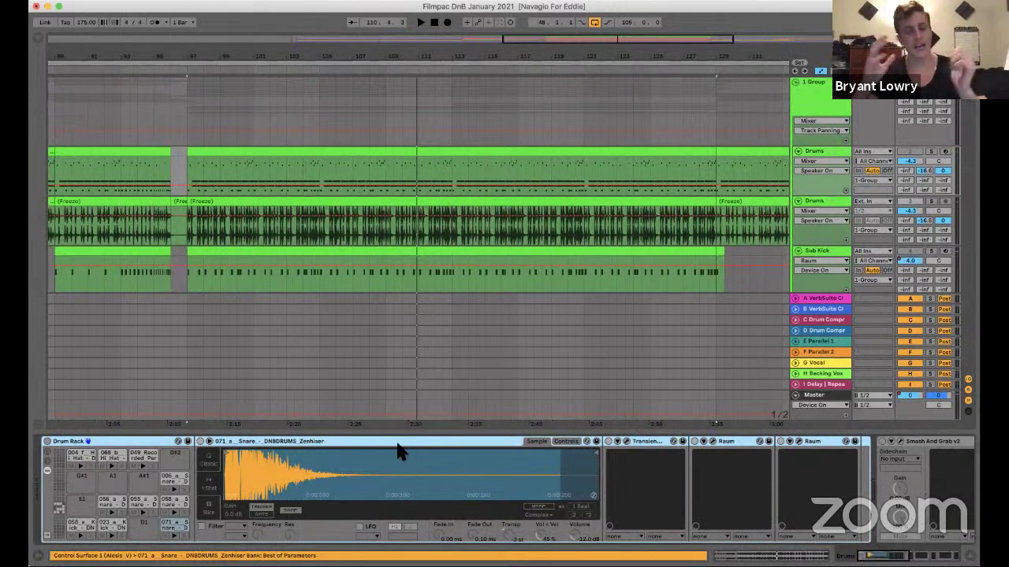
pyautogui.click(398, 447)
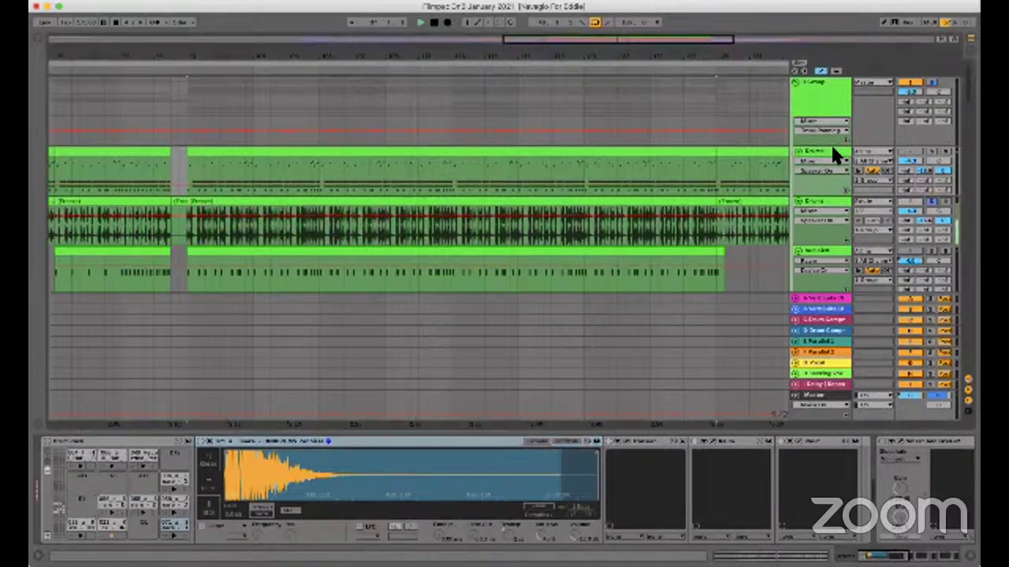
pyautogui.press('space')
pyautogui.press('space')
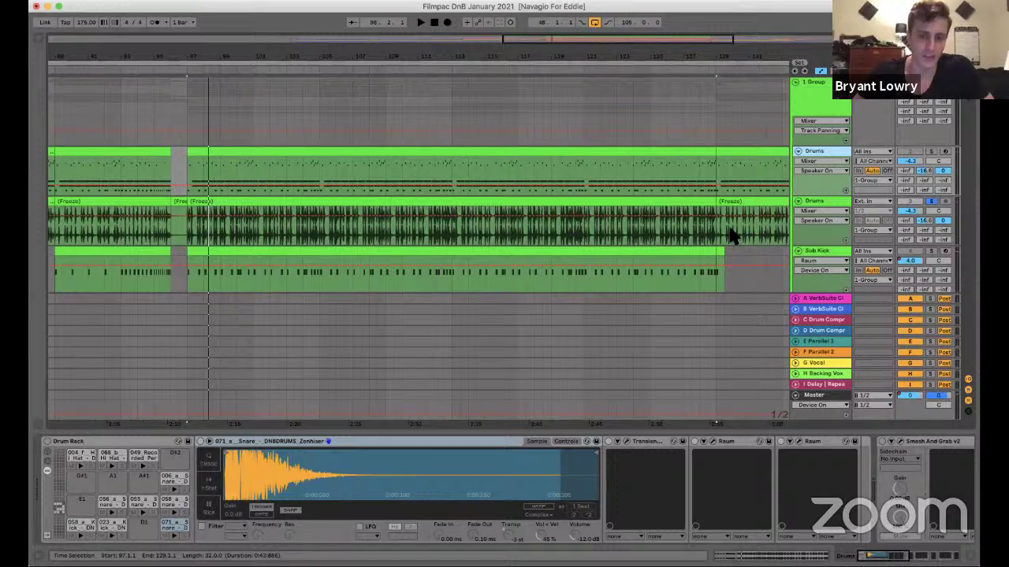
# Solo the frozen 21 90 Hats 06 track, select bars 97 to 99 on it, and unfold 20 90 Hats 06 to show its device chain.
pyautogui.scroll(-10, 729, 236)
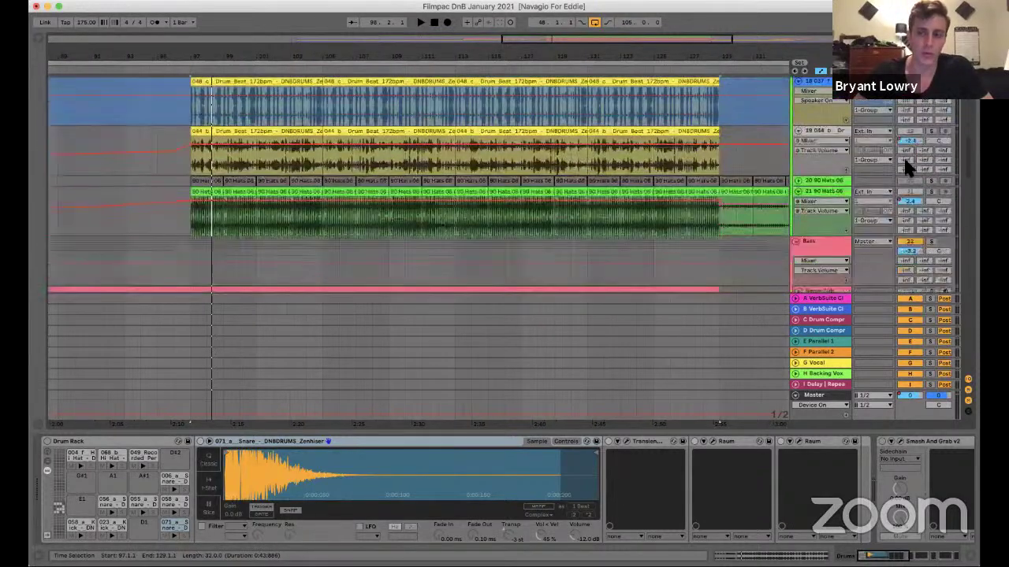
pyautogui.scroll(-2, 903, 155)
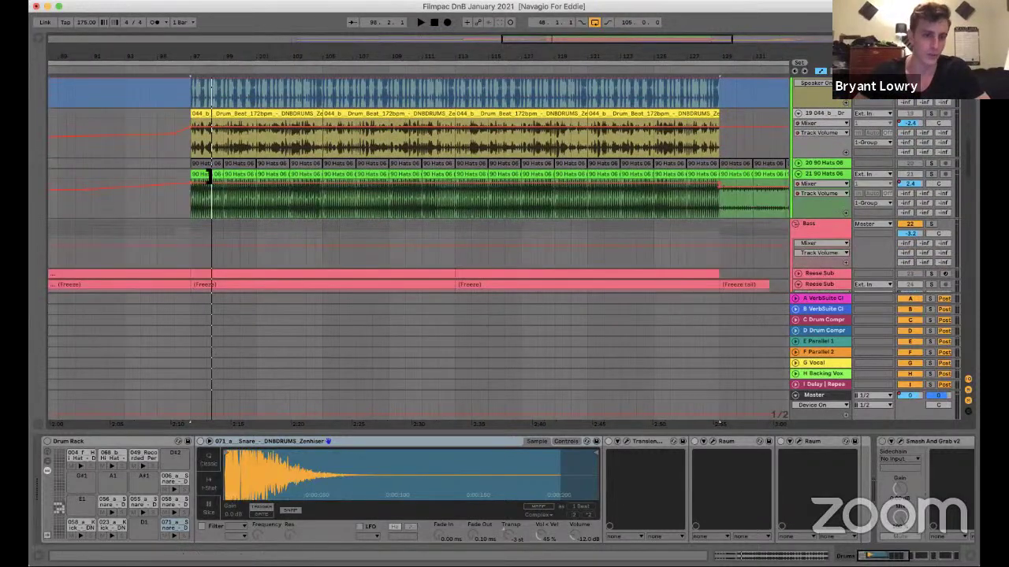
pyautogui.moveTo(209, 175); pyautogui.dragTo(198, 170)
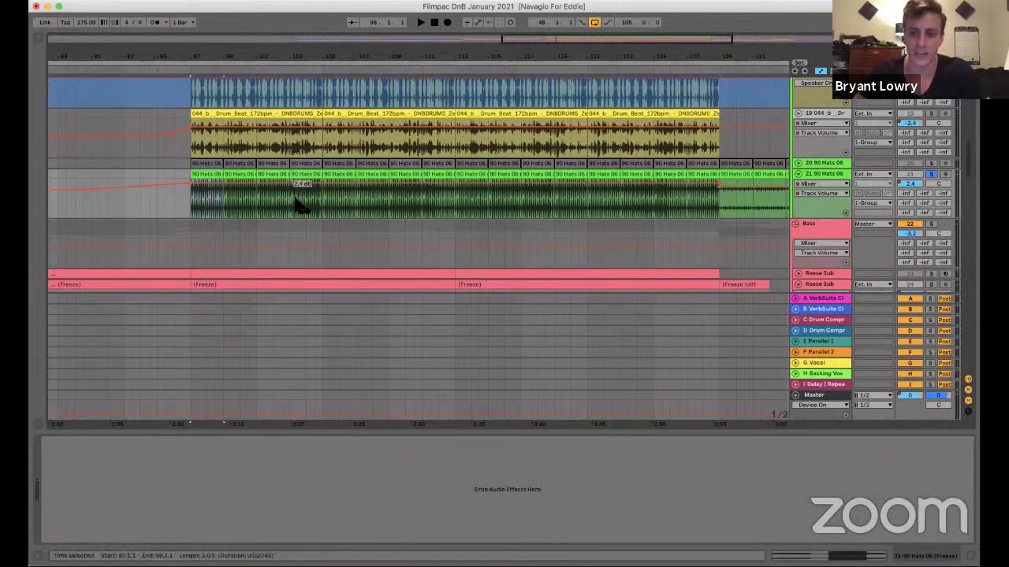
pyautogui.click(819, 172)
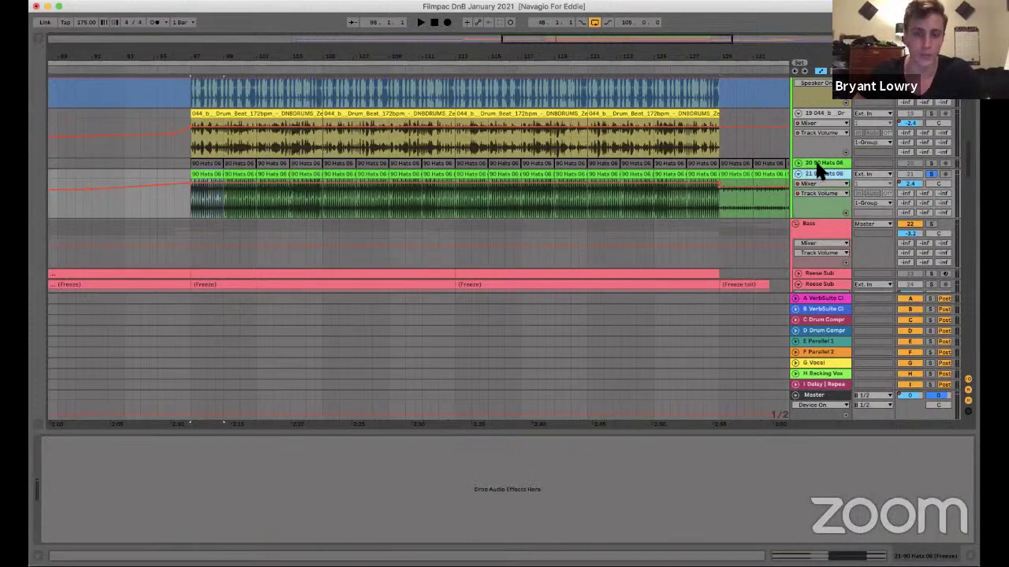
pyautogui.click(818, 164)
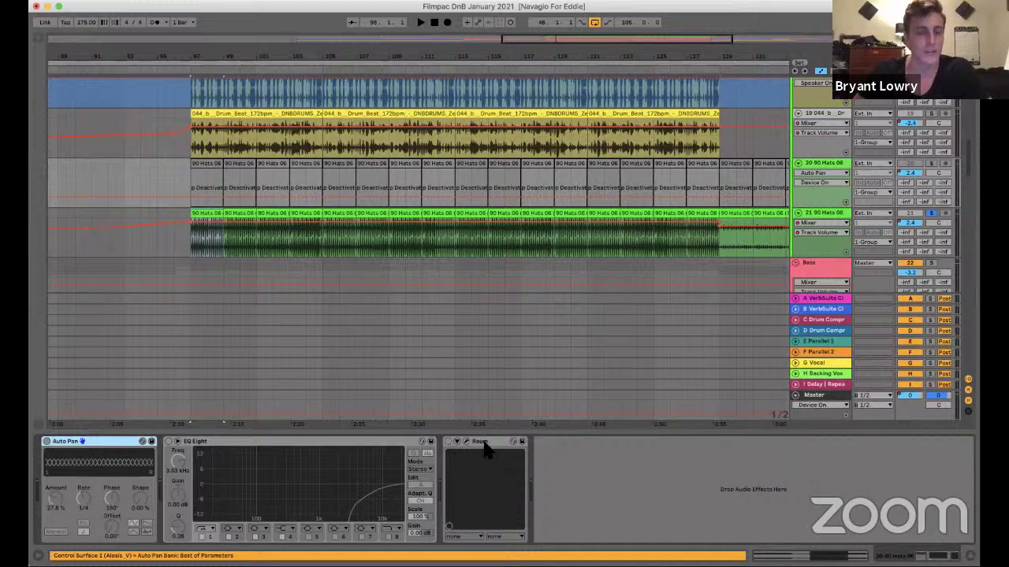
# Switch on and open Raum on track 20 90 Hats 06, check its Decay and Size, close its window and play the soloed hats.
pyautogui.click(466, 443)
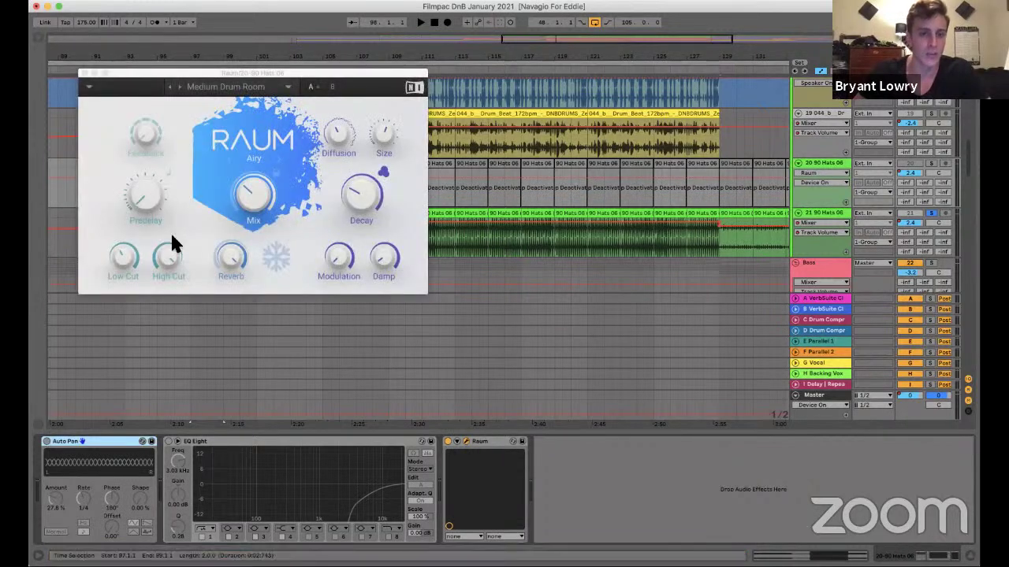
pyautogui.click(368, 190)
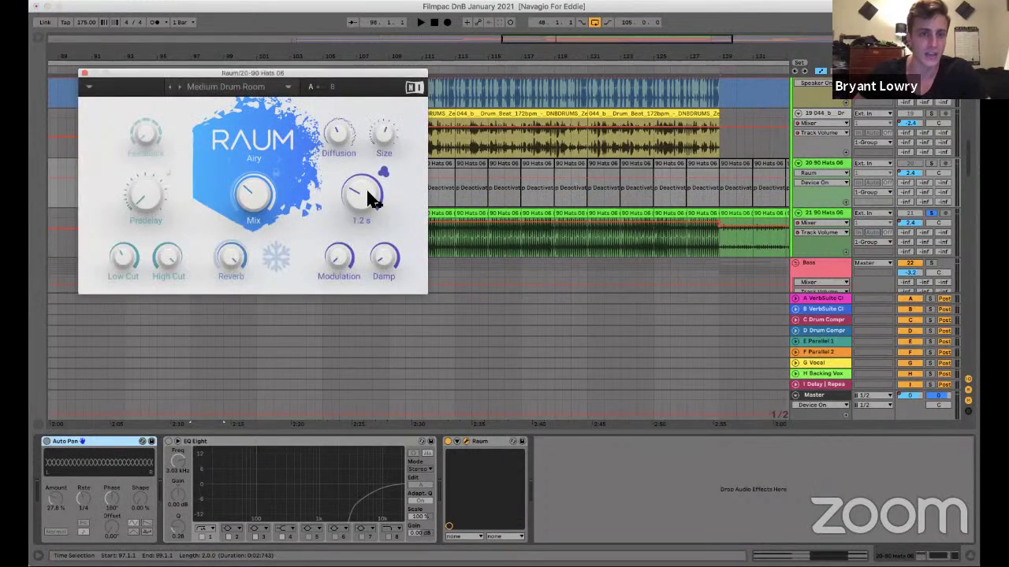
pyautogui.click(385, 130)
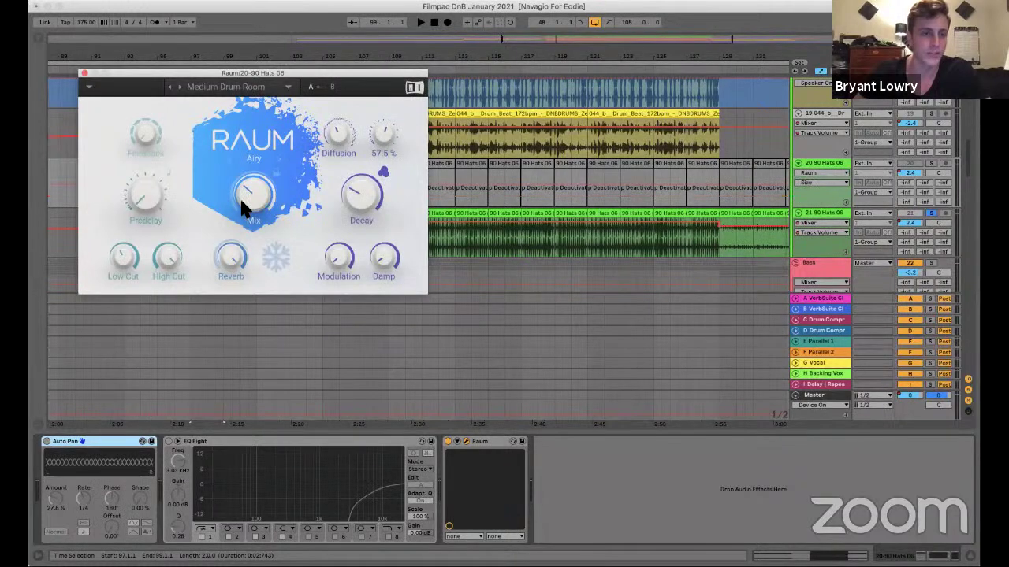
pyautogui.click(84, 72)
pyautogui.press('space')
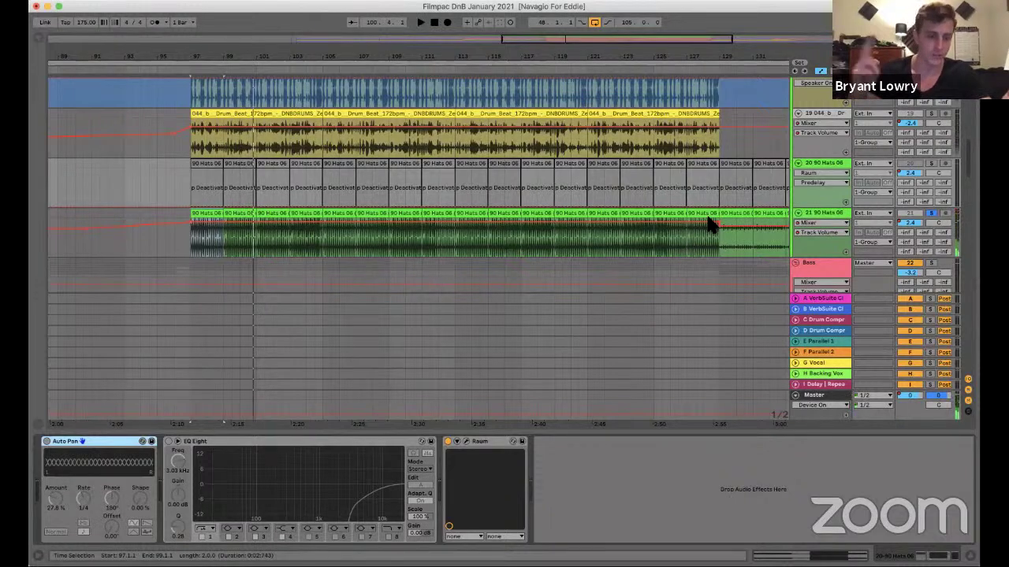
# Select the frozen 21 90 Hats 06 track and turn off its solo.
pyautogui.moveTo(712, 226)
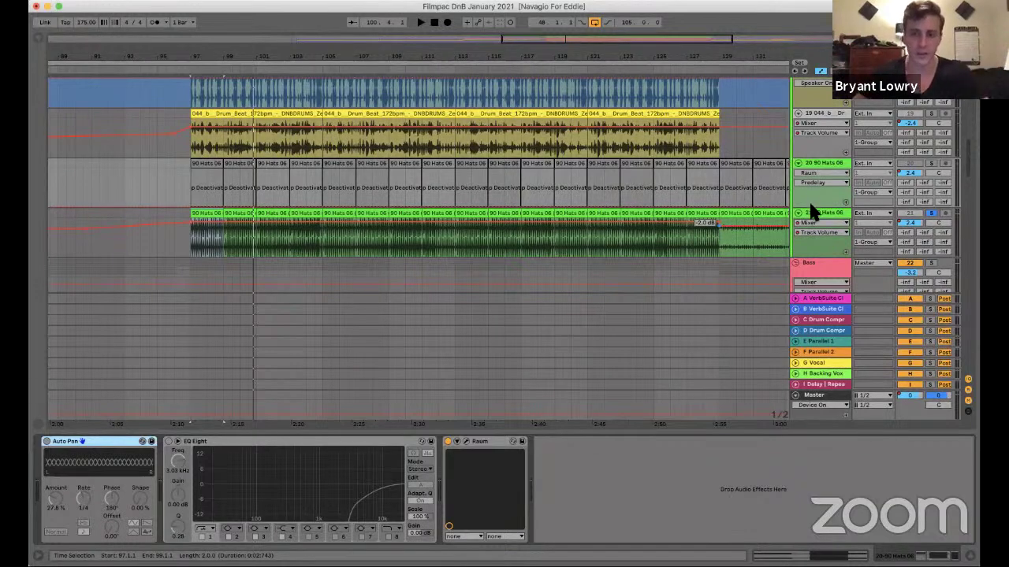
pyautogui.click(790, 232)
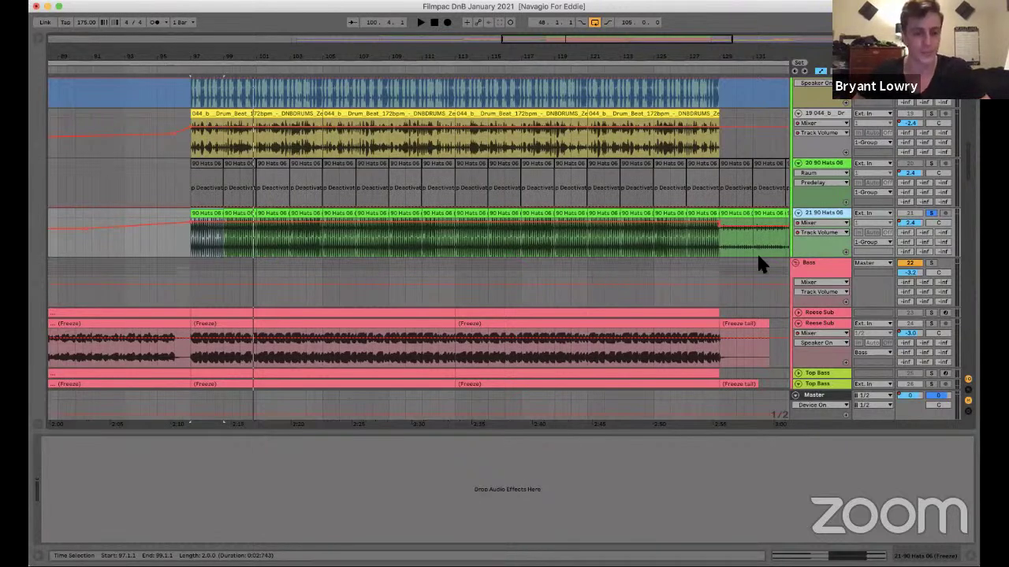
pyautogui.click(936, 219)
pyautogui.click(654, 270)
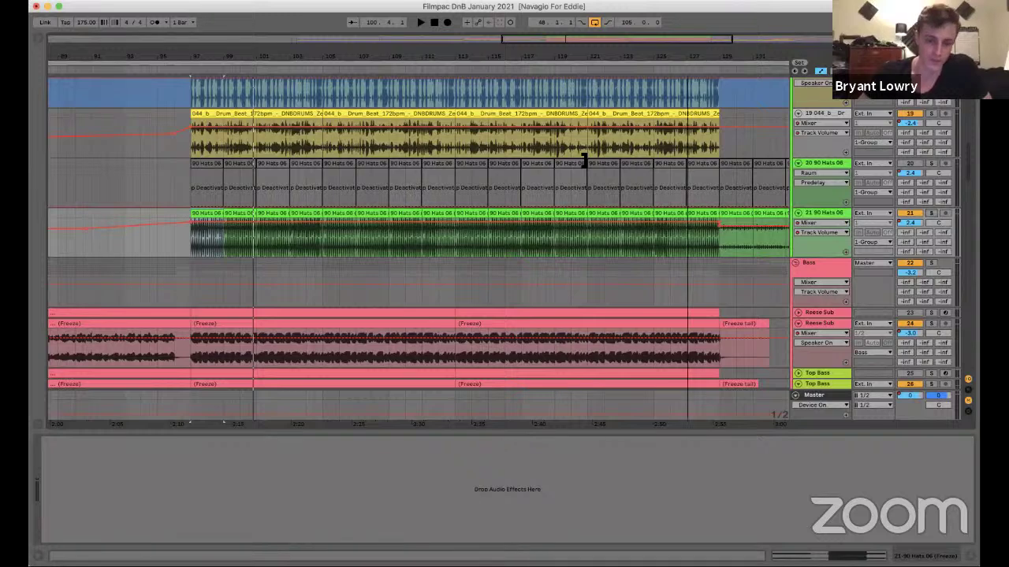
# Find the blue 18 037_f drum beat track above the hats and show its EQ Eight, Dirt and Flair device chain.
pyautogui.scroll(-3, 586, 160)
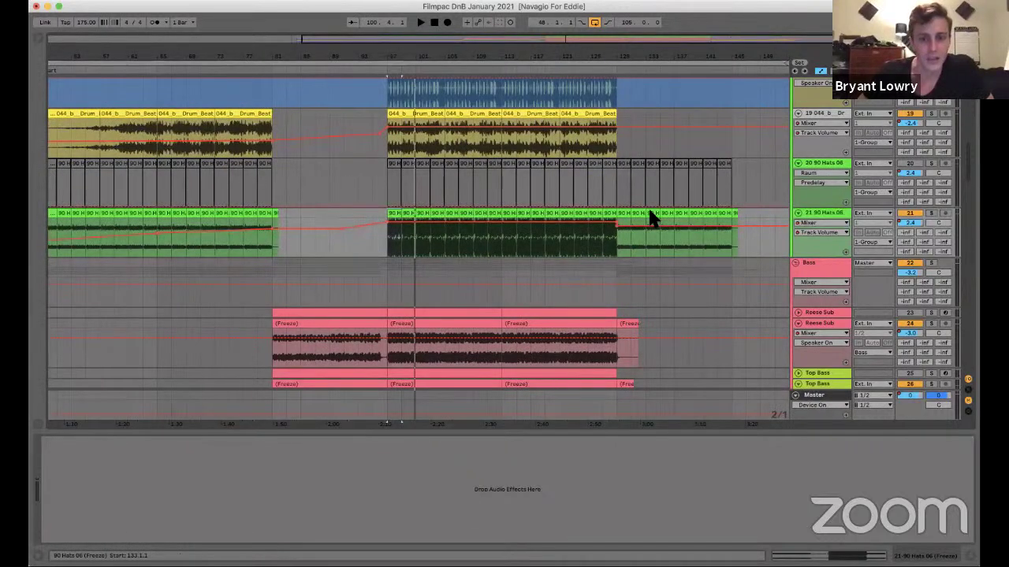
pyautogui.scroll(3, 647, 215)
pyautogui.scroll(2, 416, 232)
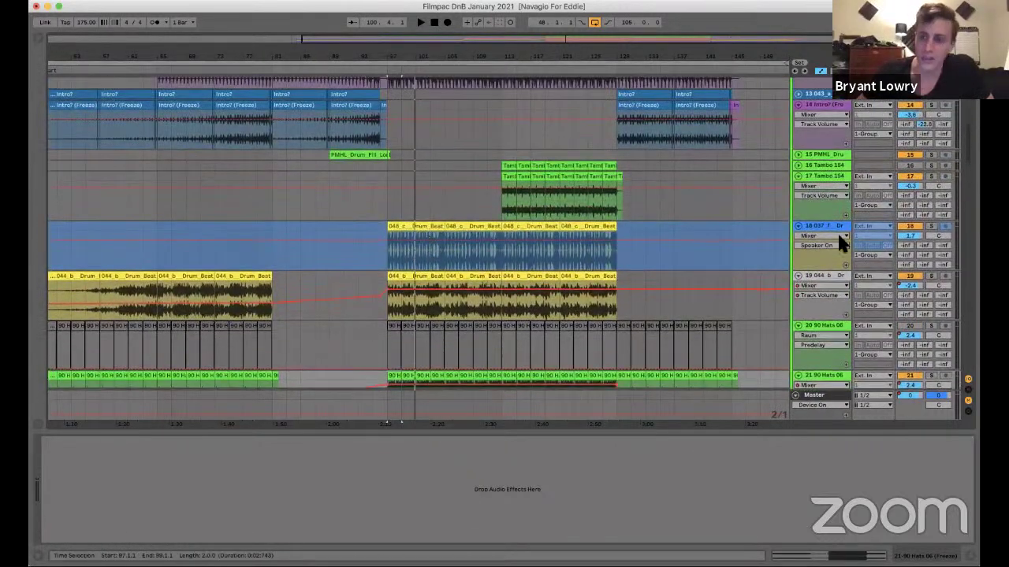
pyautogui.click(841, 236)
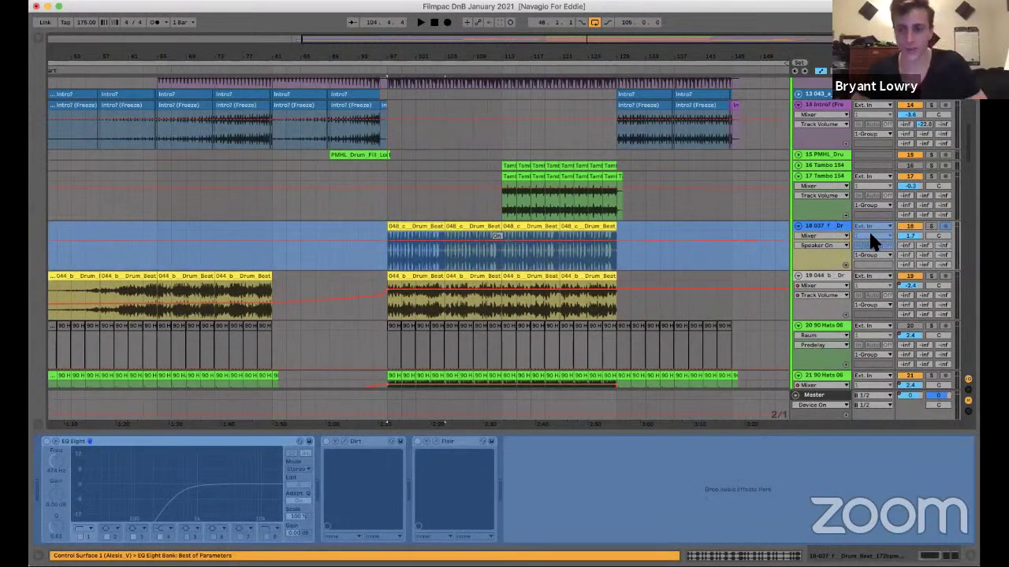
# Solo and play the 18 037_f drum beat track, and solo and play the frozen 17 Tambo 154 track from bar 113.
pyautogui.click(930, 227)
pyautogui.press('space')
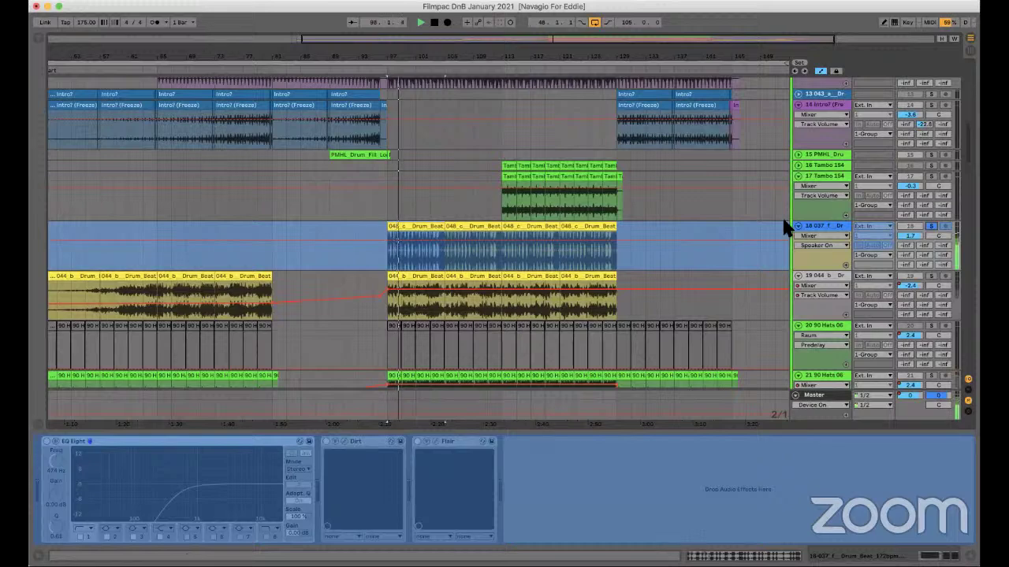
pyautogui.click(508, 189)
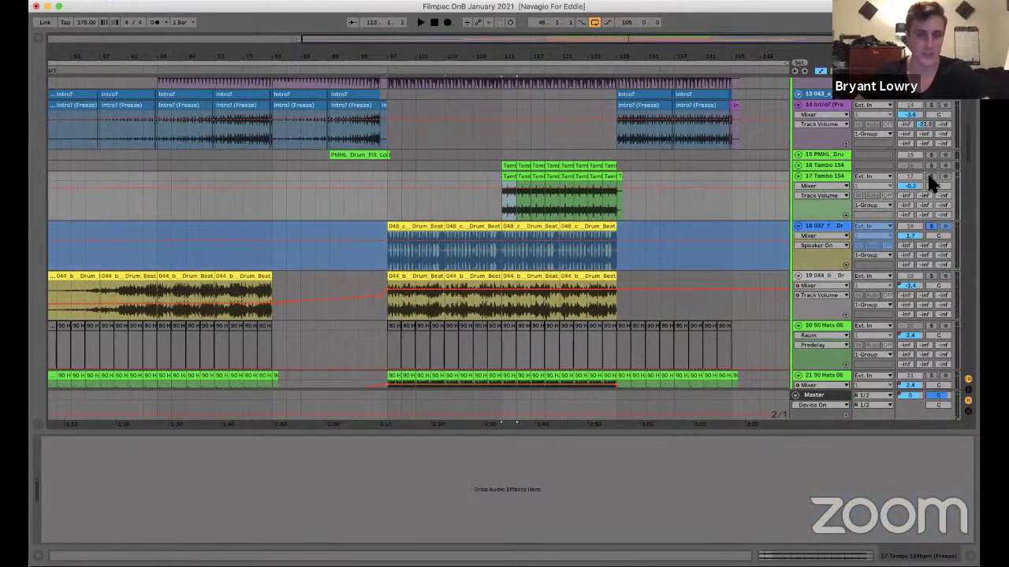
pyautogui.press('space')
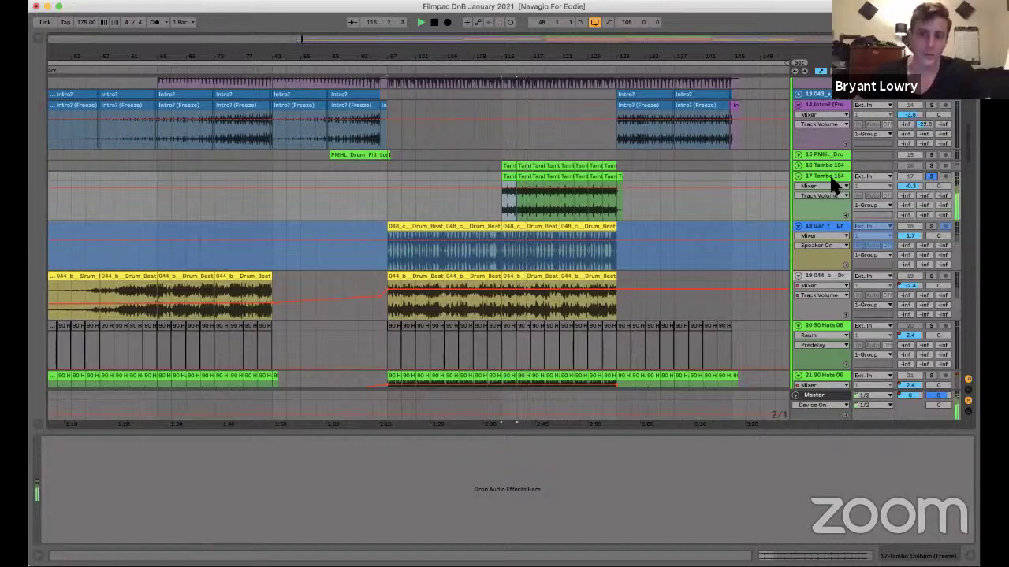
pyautogui.press('space')
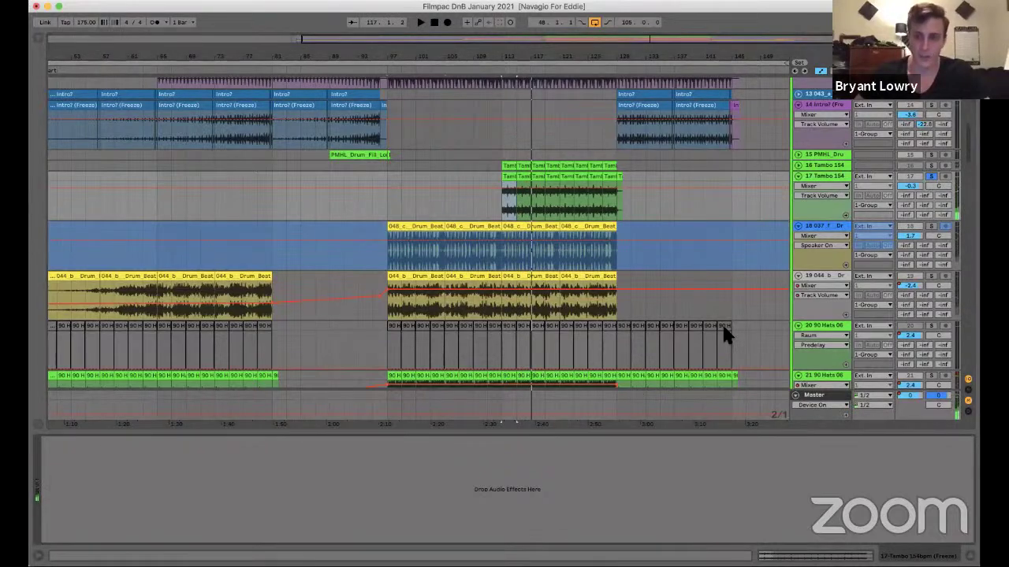
# Show the device chain of 16 Tambo 154, toggle its Auto Pan on and back off, and play the soloed tambourine.
pyautogui.click(79, 417)
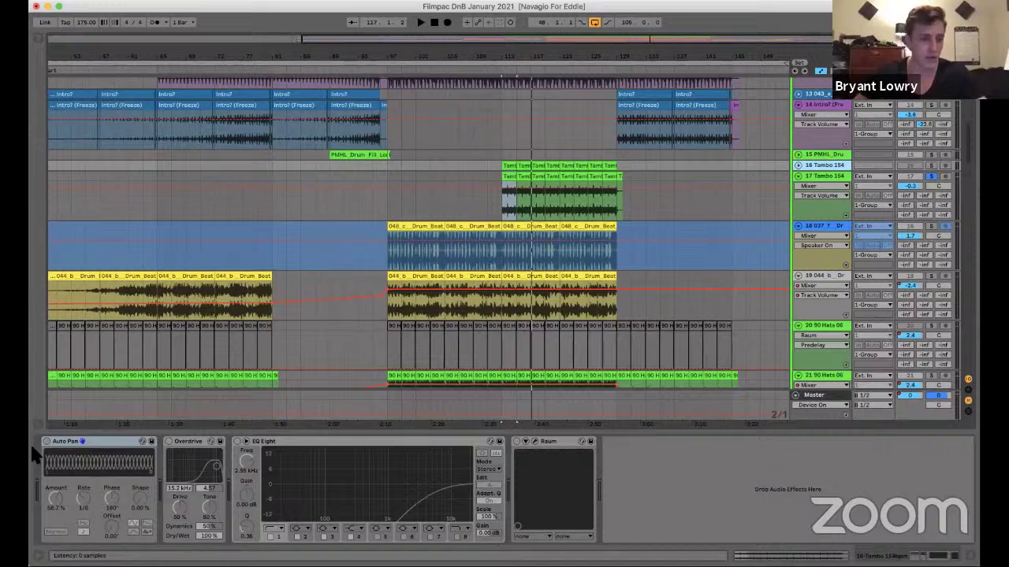
pyautogui.click(48, 444)
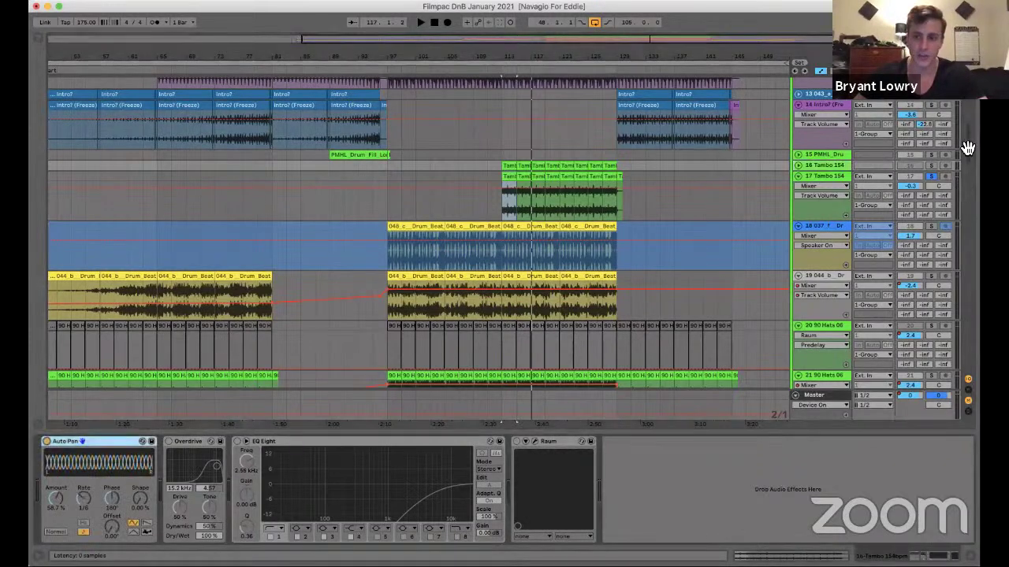
pyautogui.click(788, 229)
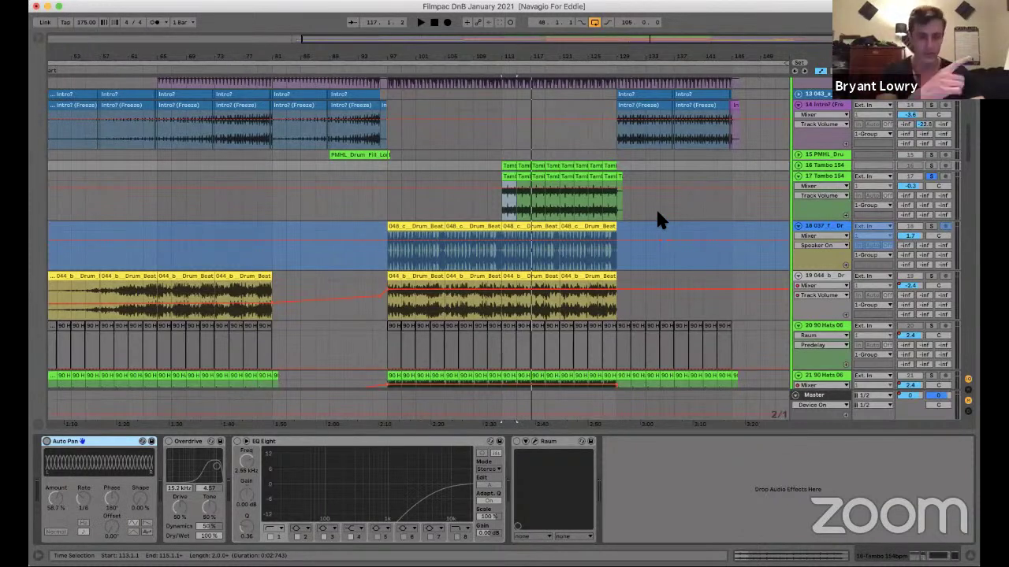
pyautogui.press('space')
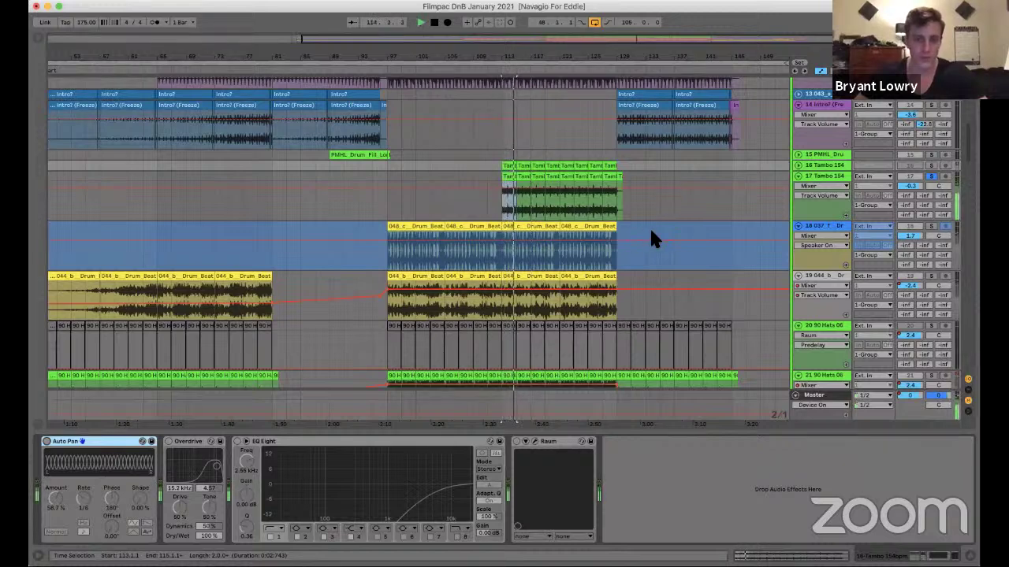
pyautogui.press('space')
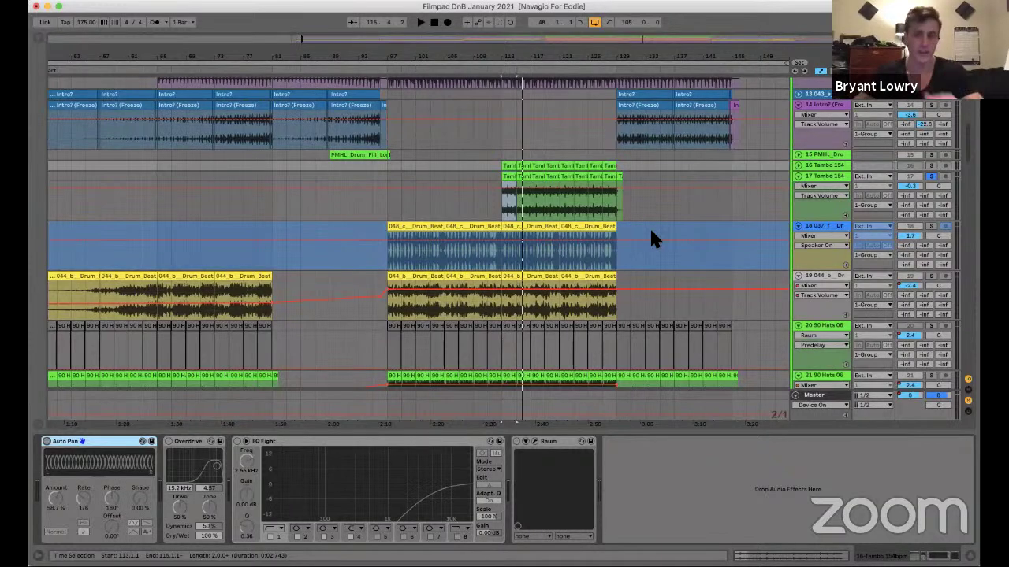
# Select the frozen 17 Tambo 154 track and turn off its solo.
pyautogui.click(821, 183)
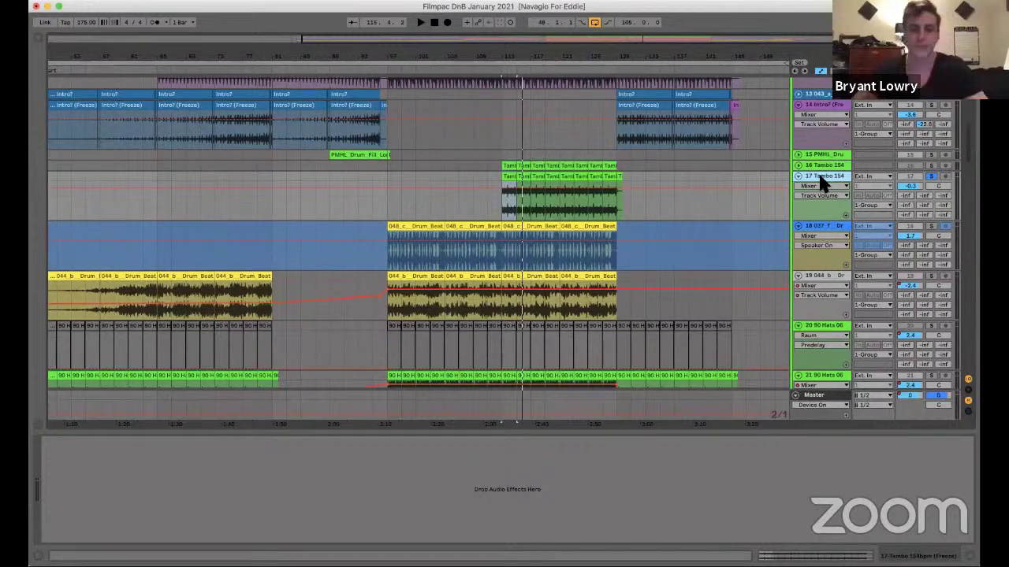
pyautogui.click(922, 175)
# Find the Omnisphere MIDI track 37 below the bass groups, open its clip from bar 97 to 113, and enlarge the note editor.
pyautogui.scroll(-5, 630, 221)
pyautogui.scroll(-2, 630, 219)
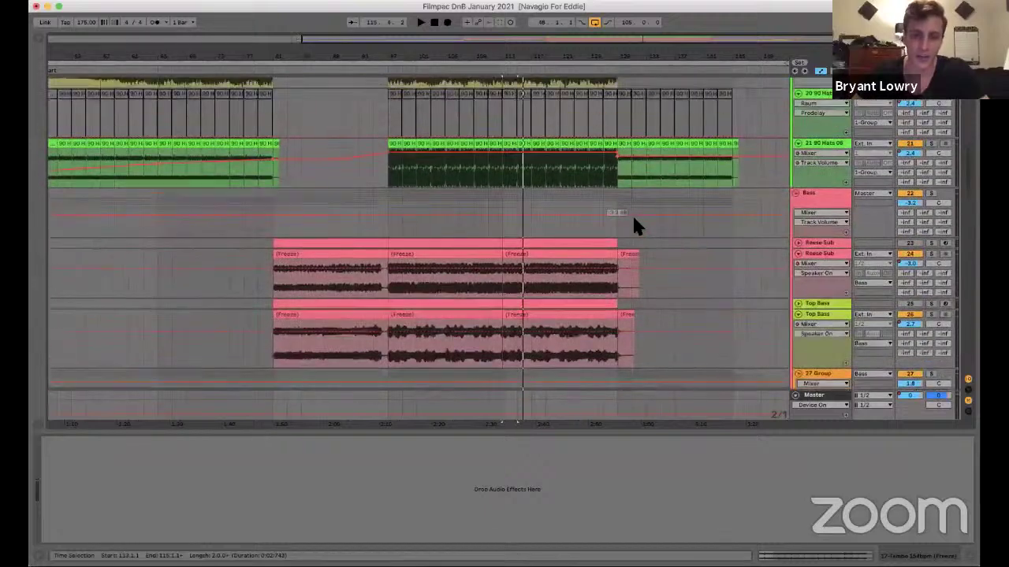
pyautogui.scroll(3, 636, 221)
pyautogui.scroll(-2, 639, 228)
pyautogui.scroll(-3, 598, 59)
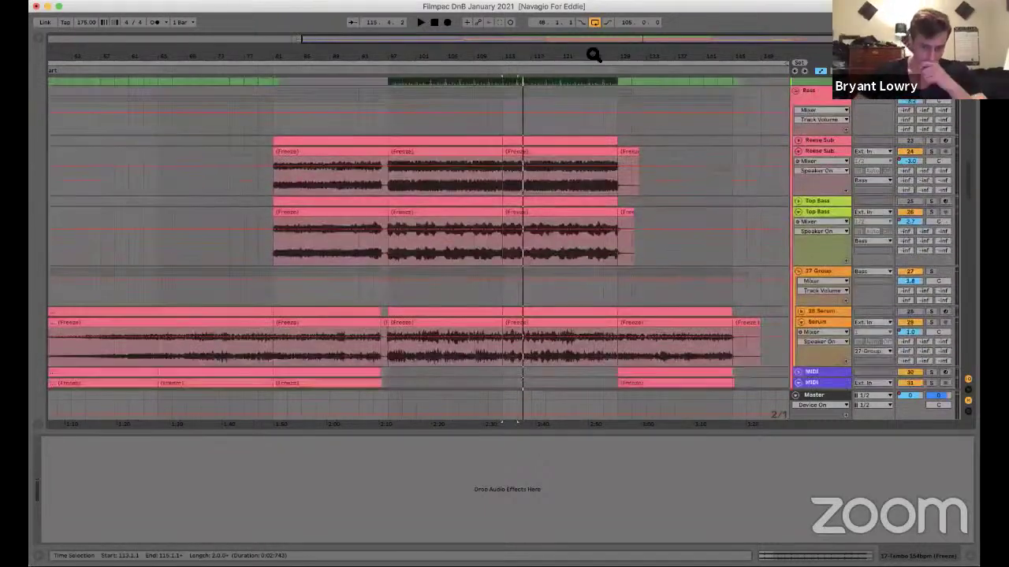
pyautogui.scroll(-3, 615, 197)
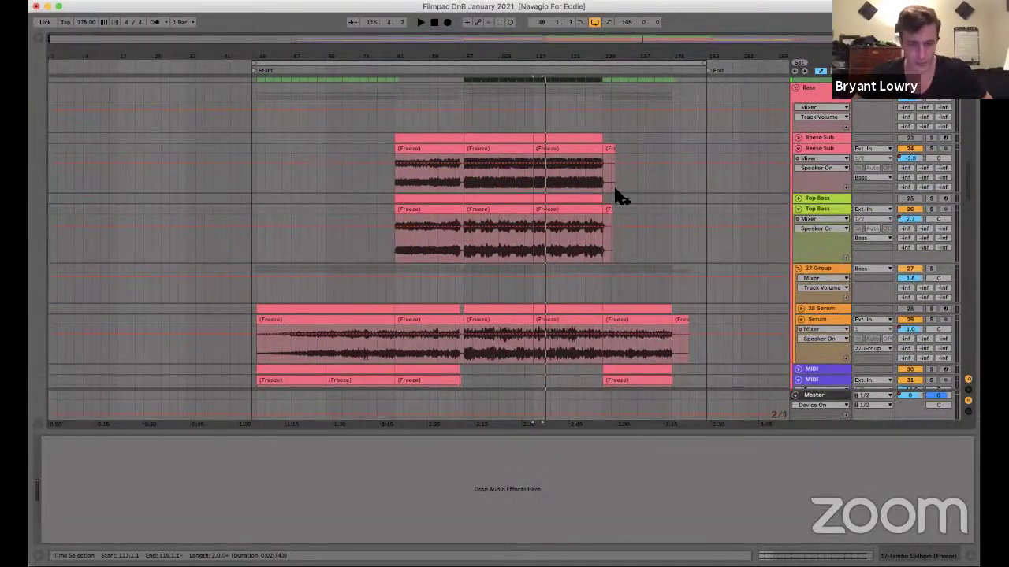
pyautogui.scroll(-10, 615, 197)
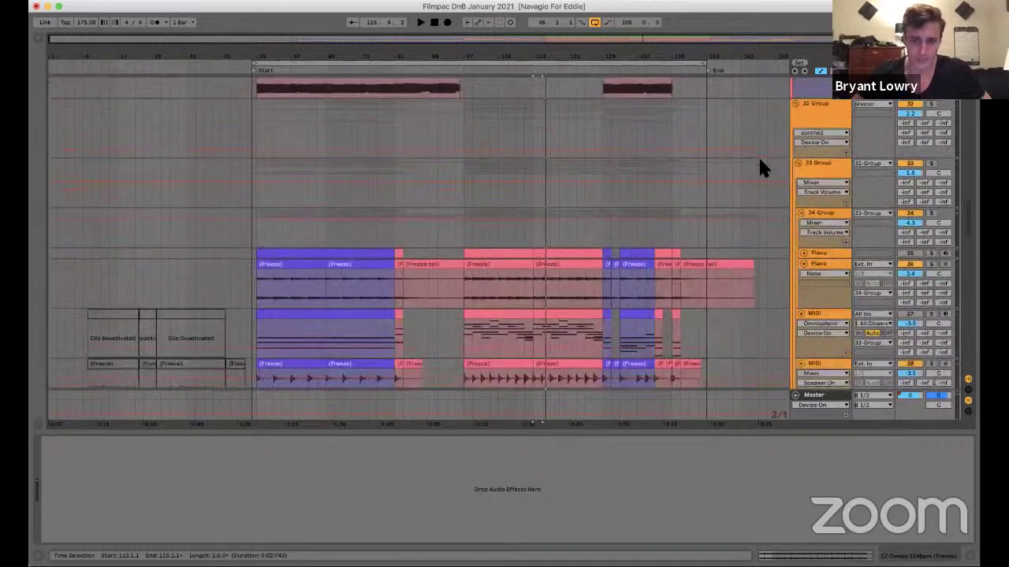
pyautogui.scroll(-1, 573, 195)
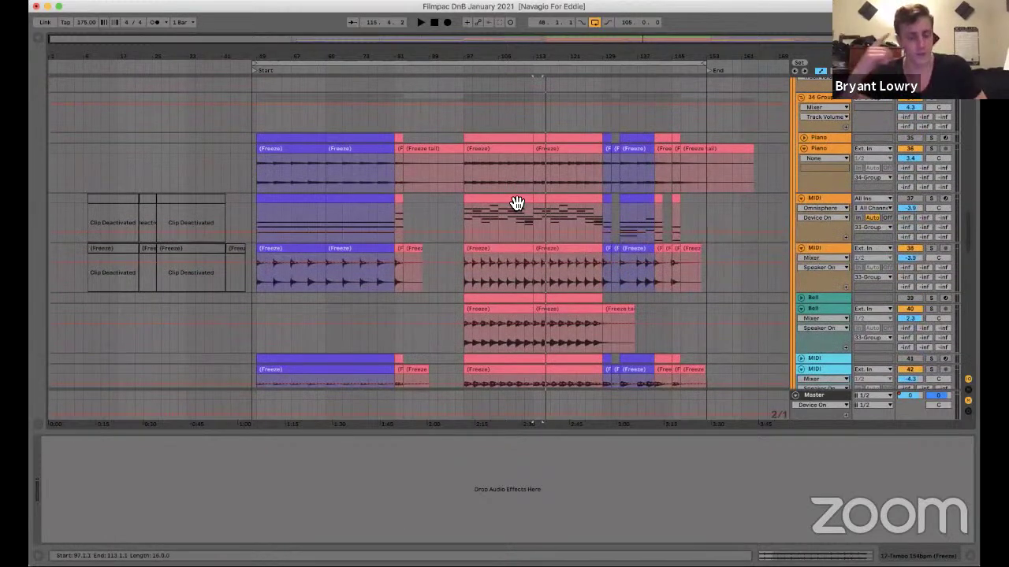
pyautogui.click(516, 203)
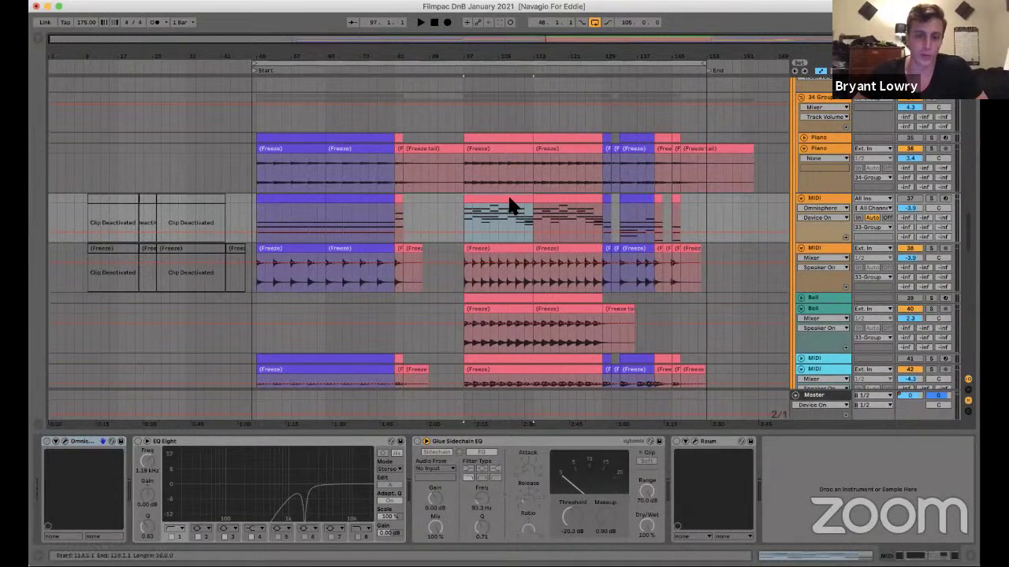
pyautogui.doubleClick(525, 270)
pyautogui.moveTo(415, 341); pyautogui.dragTo(408, 290)
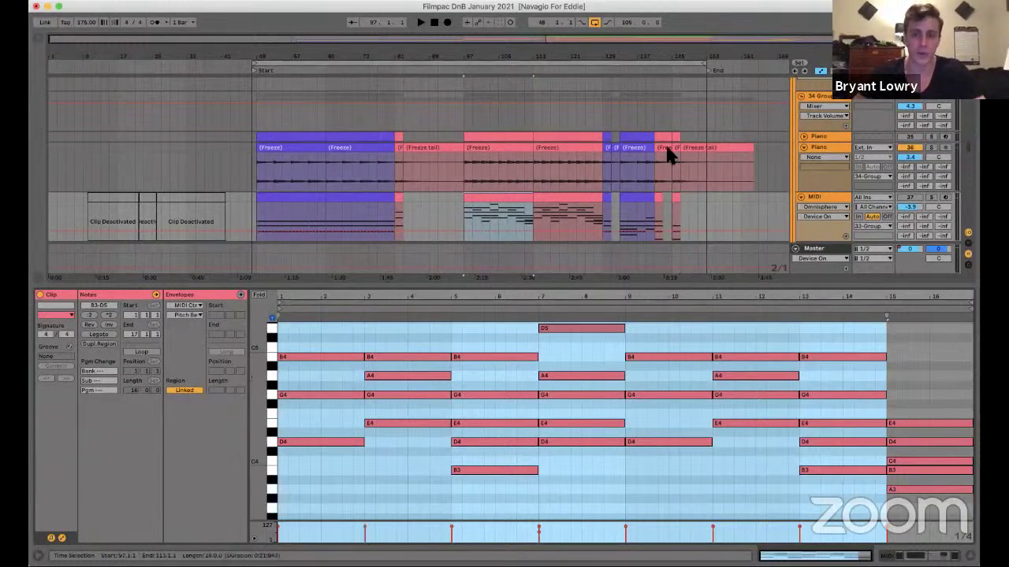
# Solo and play the frozen MIDI track 38 from bar 97, and bring up the notes of the matching Omnisphere clip.
pyautogui.scroll(-2, 937, 206)
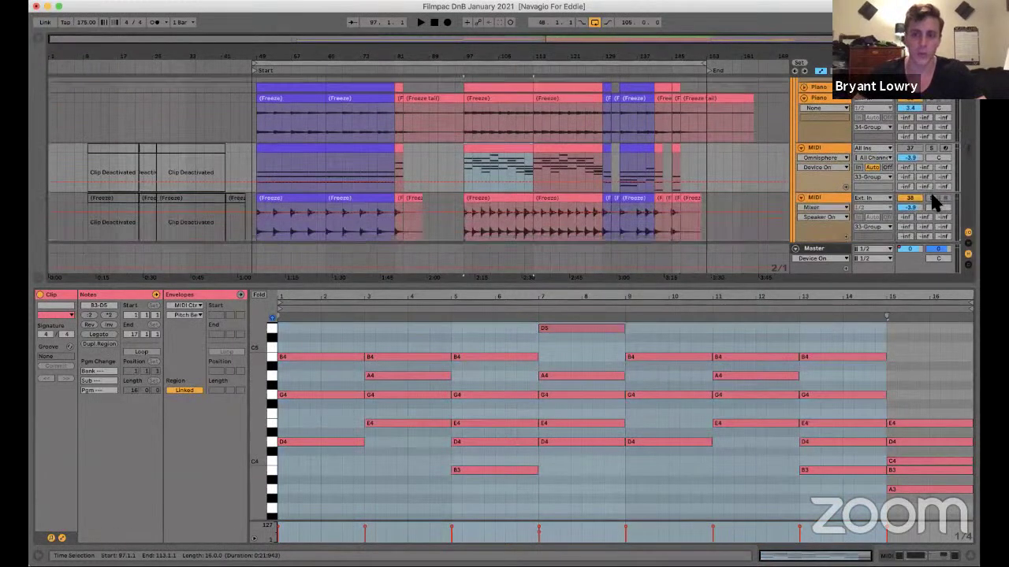
pyautogui.click(490, 200)
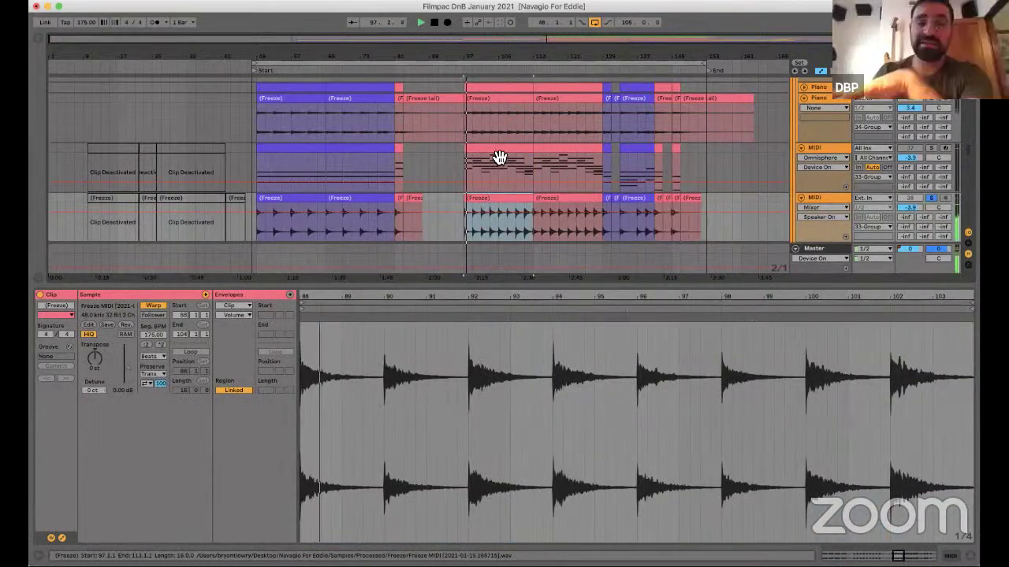
pyautogui.click(499, 159)
pyautogui.press('space')
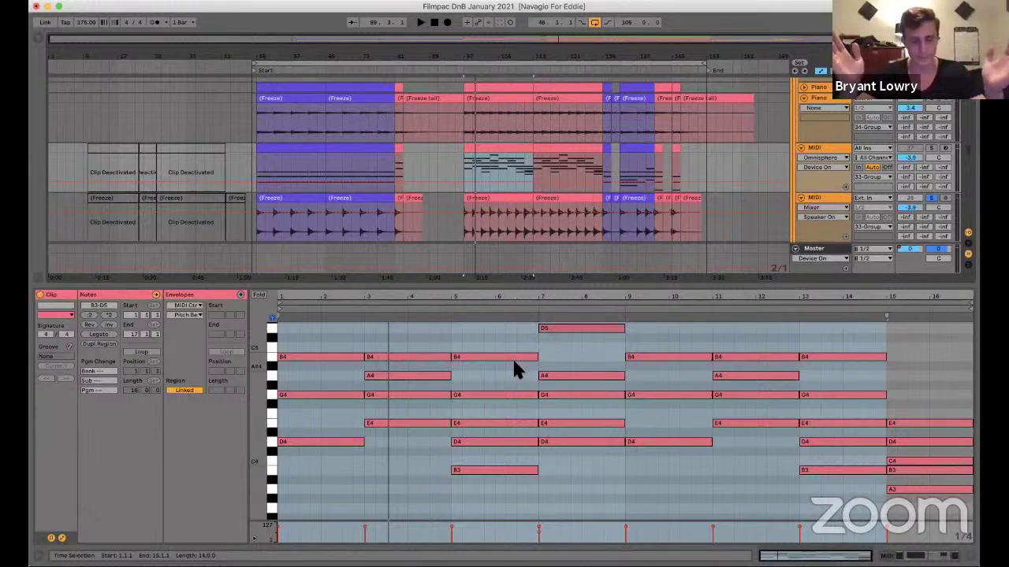
# Play the soloed frozen part again while following the chord notes of the bar 97 Omnisphere clip in the note editor.
pyautogui.click(509, 150)
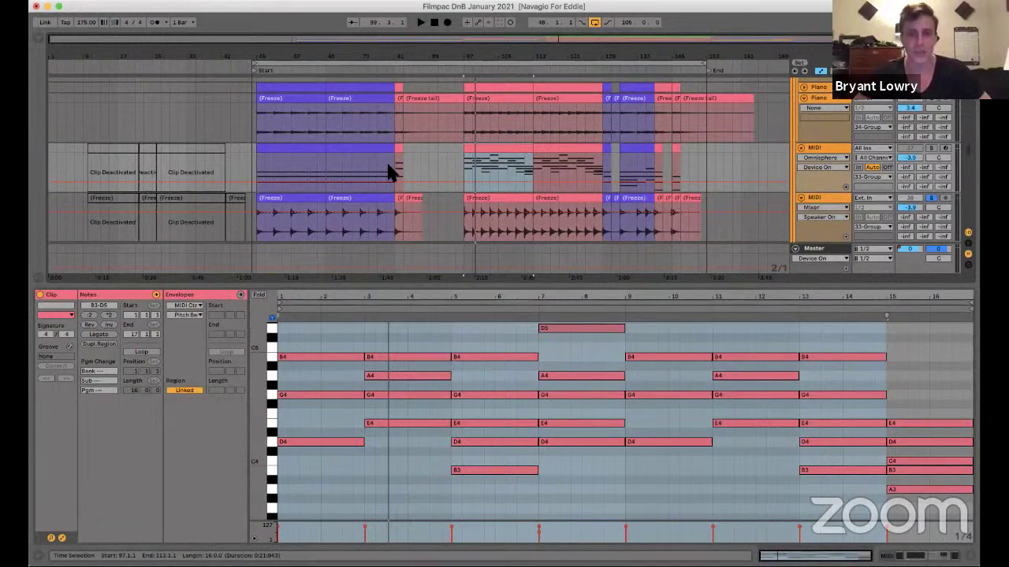
pyautogui.click(526, 329)
pyautogui.press('space')
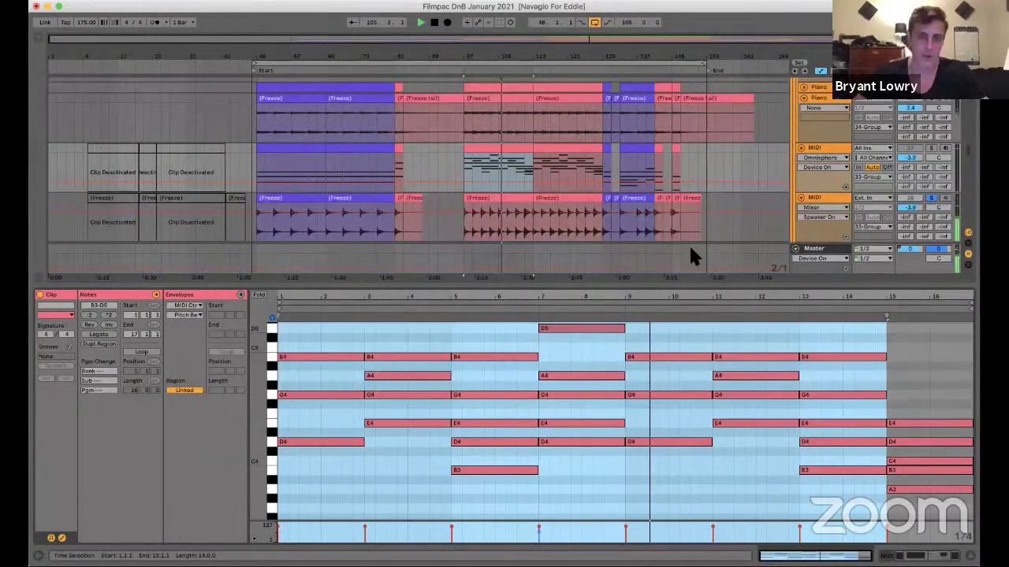
pyautogui.press('space')
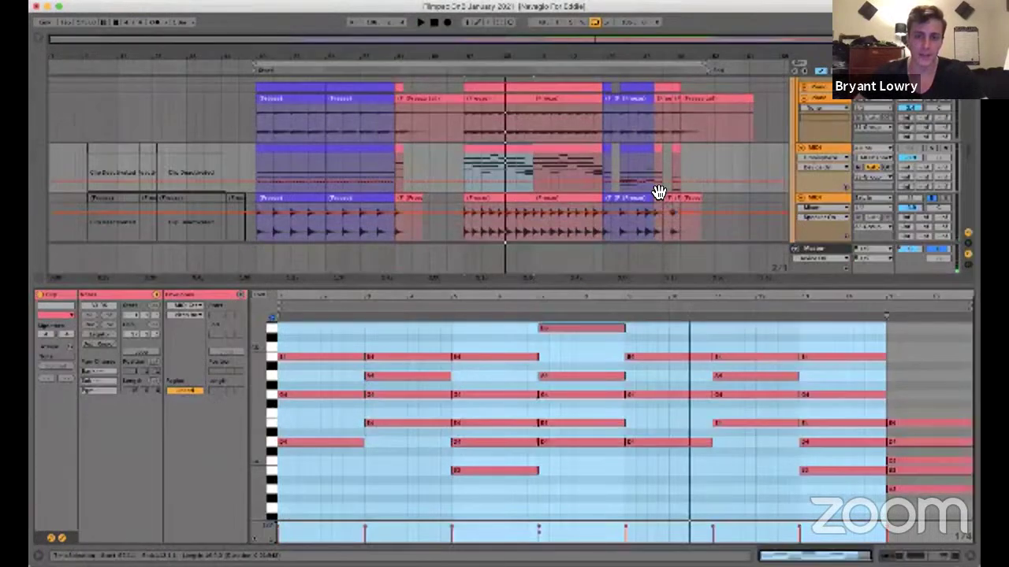
# Select the frozen Piano clip at bar 97 on track 36, solo the track and play it.
pyautogui.press('super+d')
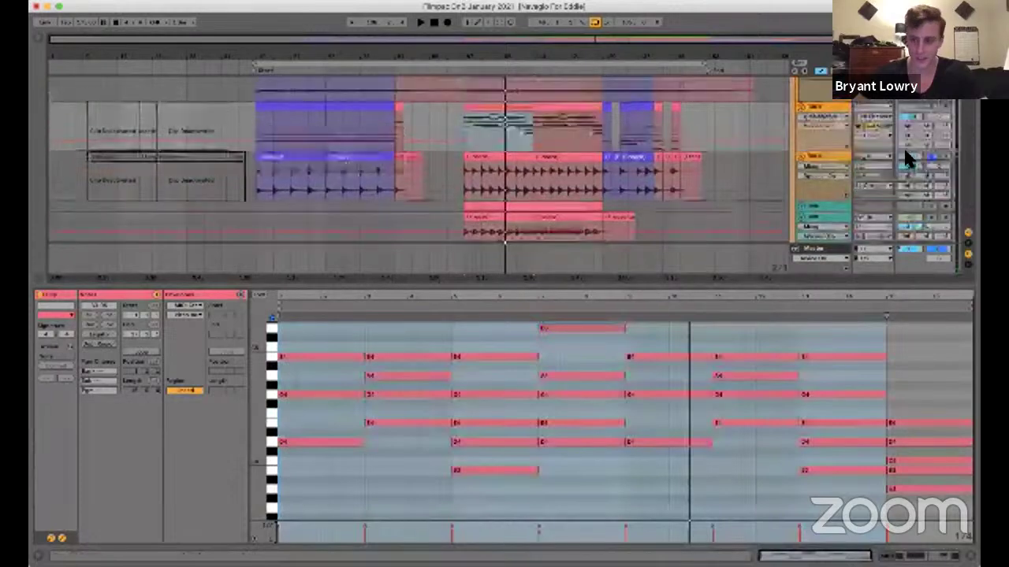
pyautogui.scroll(2, 903, 146)
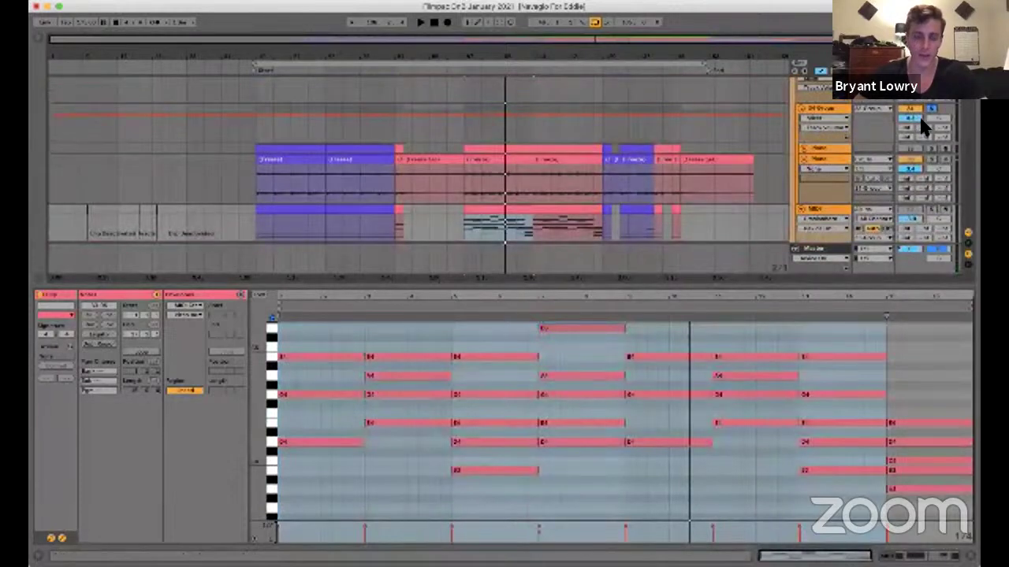
pyautogui.scroll(-1, 888, 145)
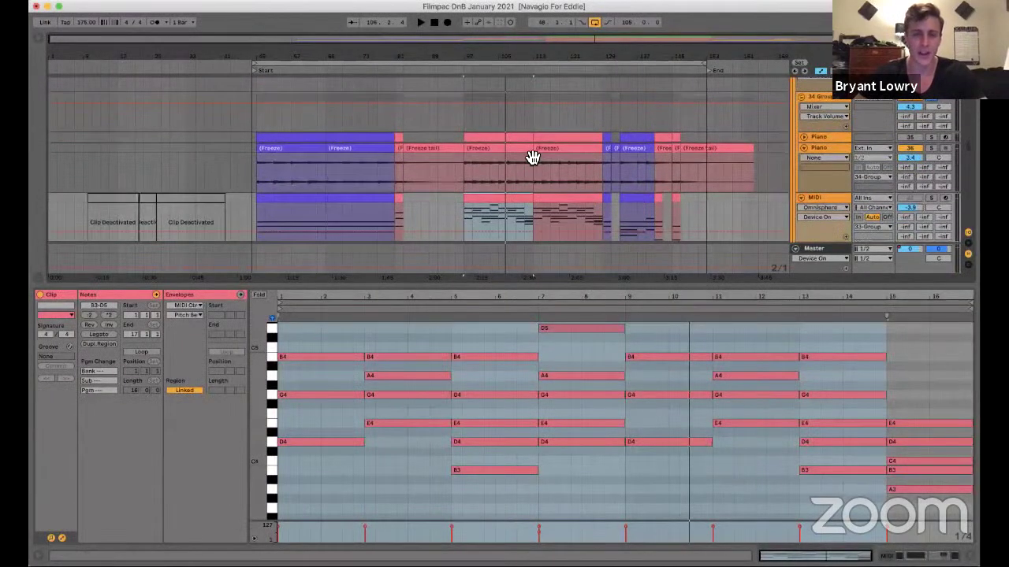
pyautogui.press('Up')
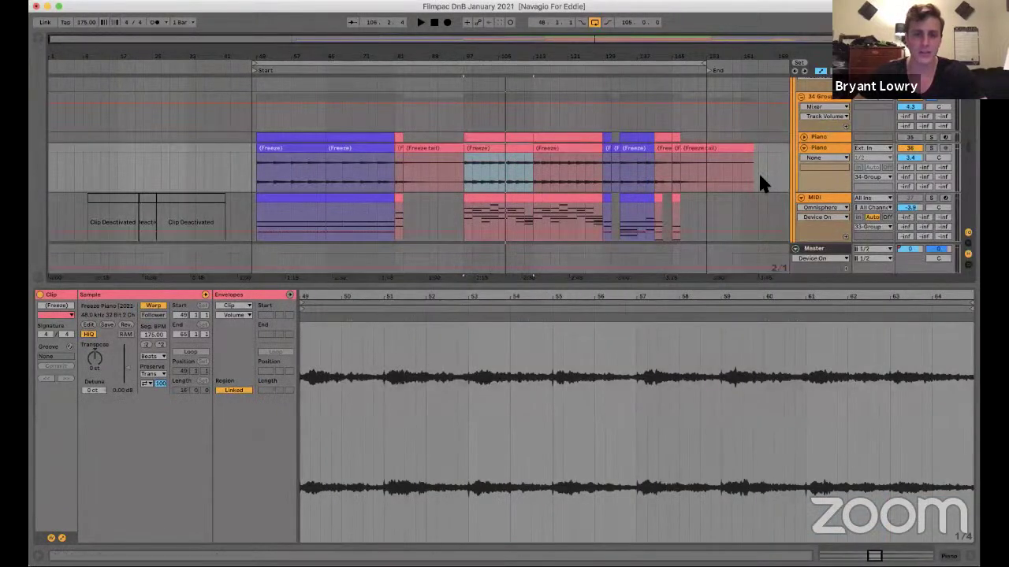
pyautogui.press('space')
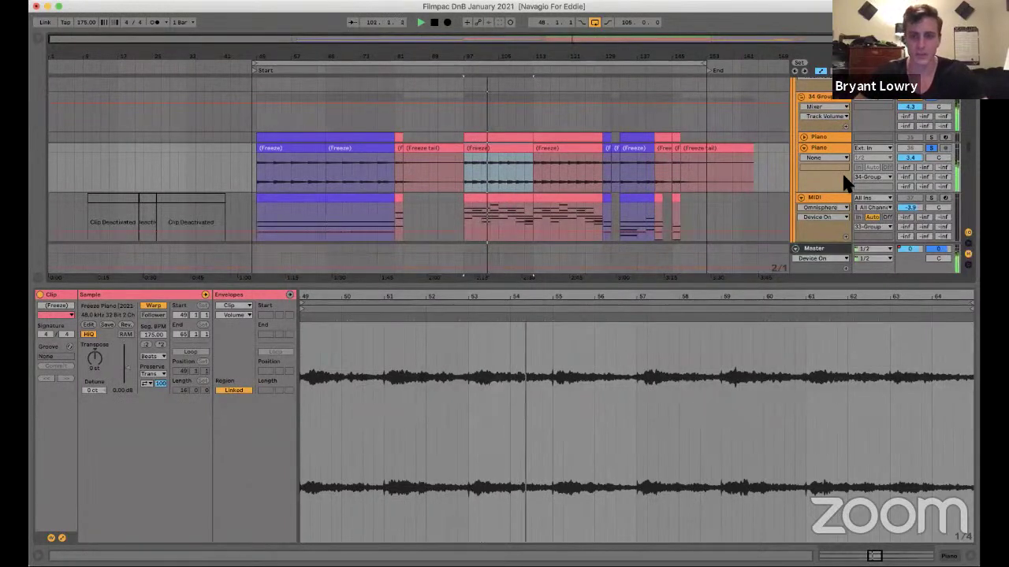
# Solo and play the frozen MIDI track 38 again, and solo and play the frozen Bell track 40.
pyautogui.scroll(-5, 914, 146)
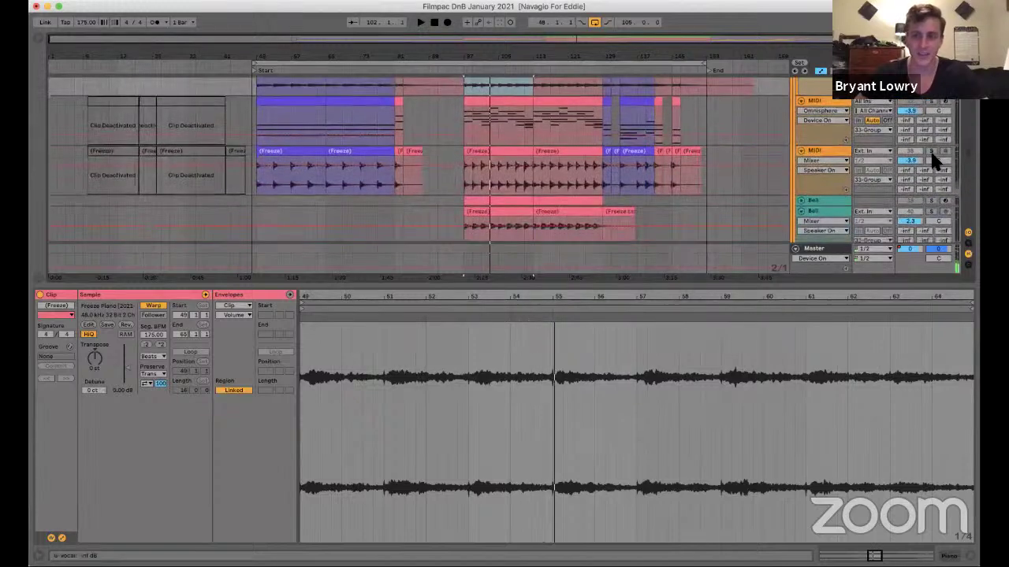
pyautogui.press('space')
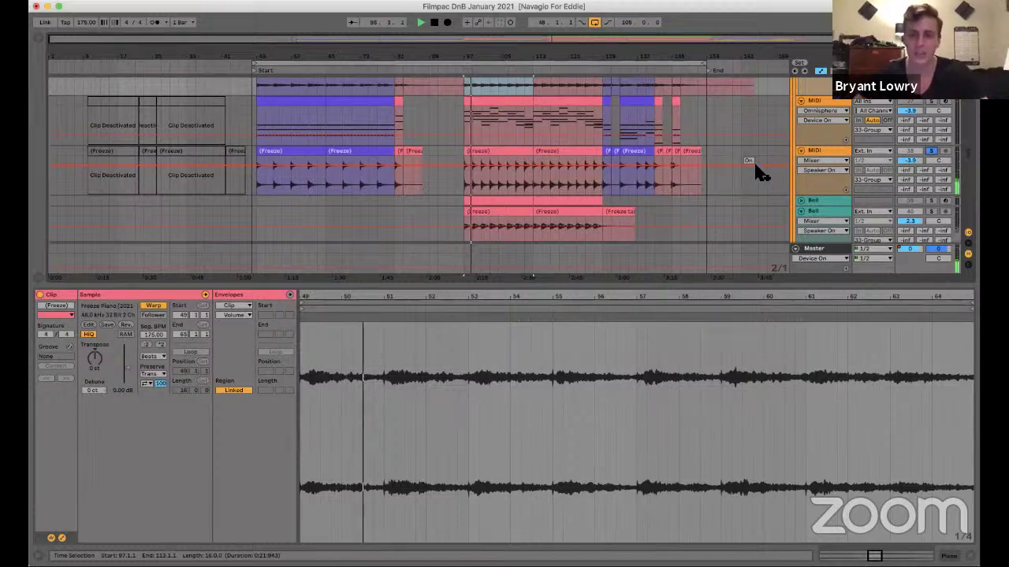
pyautogui.scroll(-3, 942, 154)
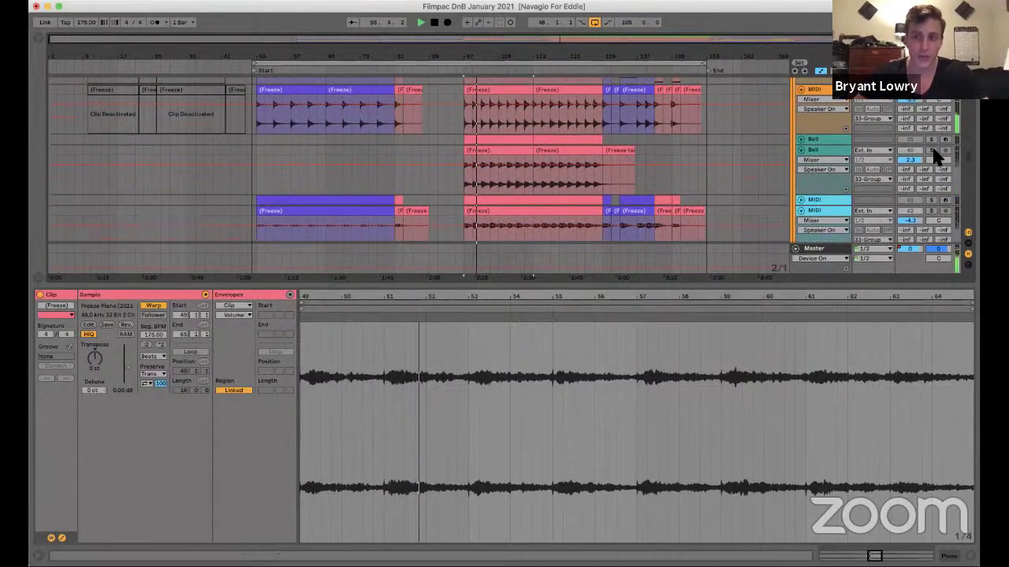
pyautogui.click(931, 150)
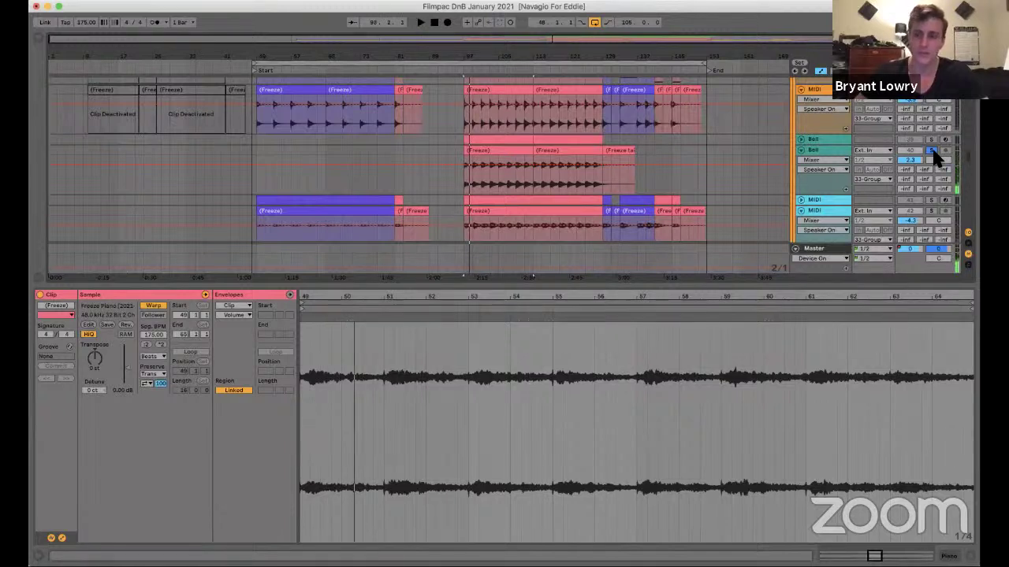
pyautogui.click(932, 151)
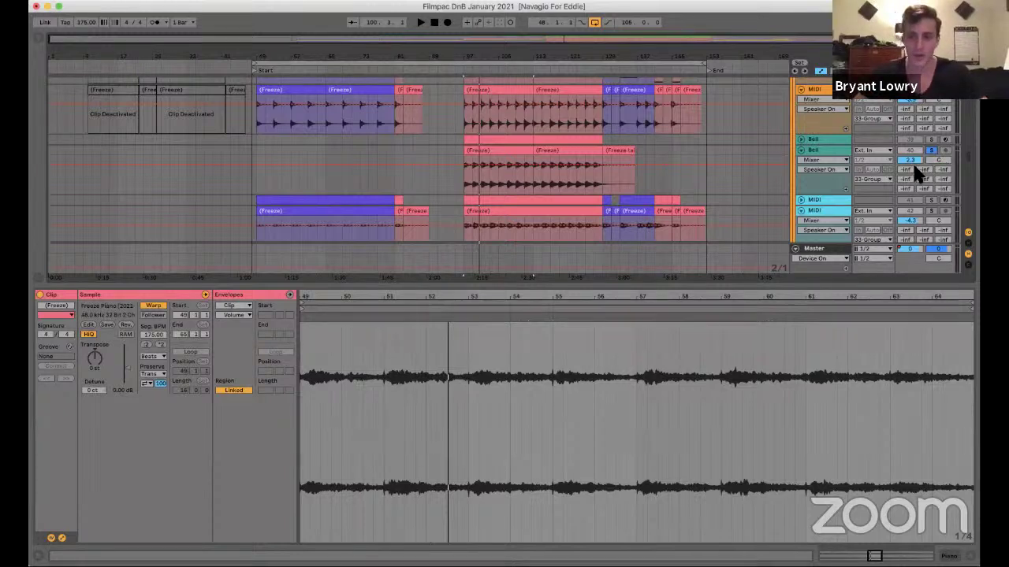
# Solo the light blue frozen MIDI track 42 and play it from bar 97.
pyautogui.click(932, 212)
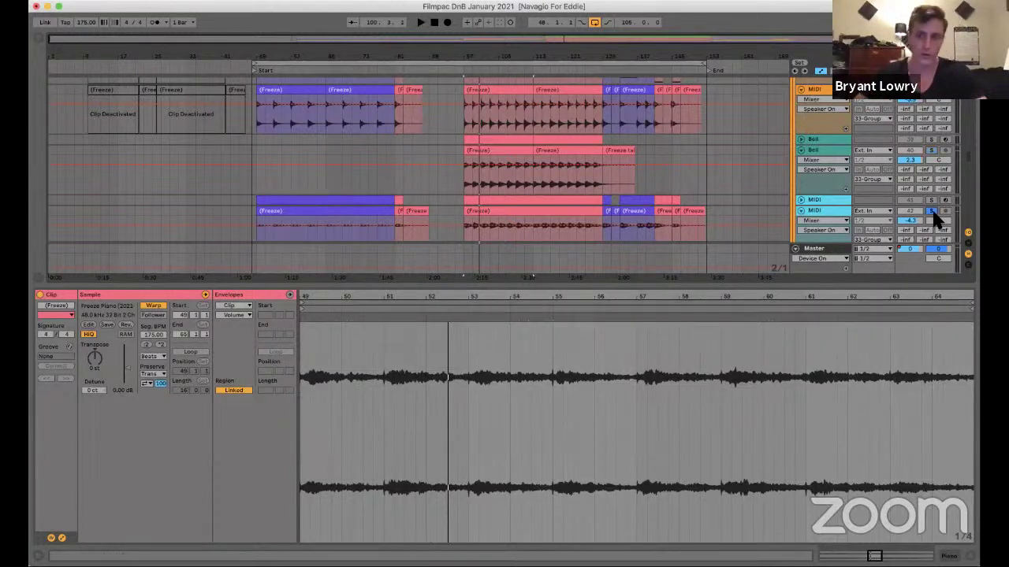
pyautogui.press('space')
pyautogui.scroll(-3, 742, 188)
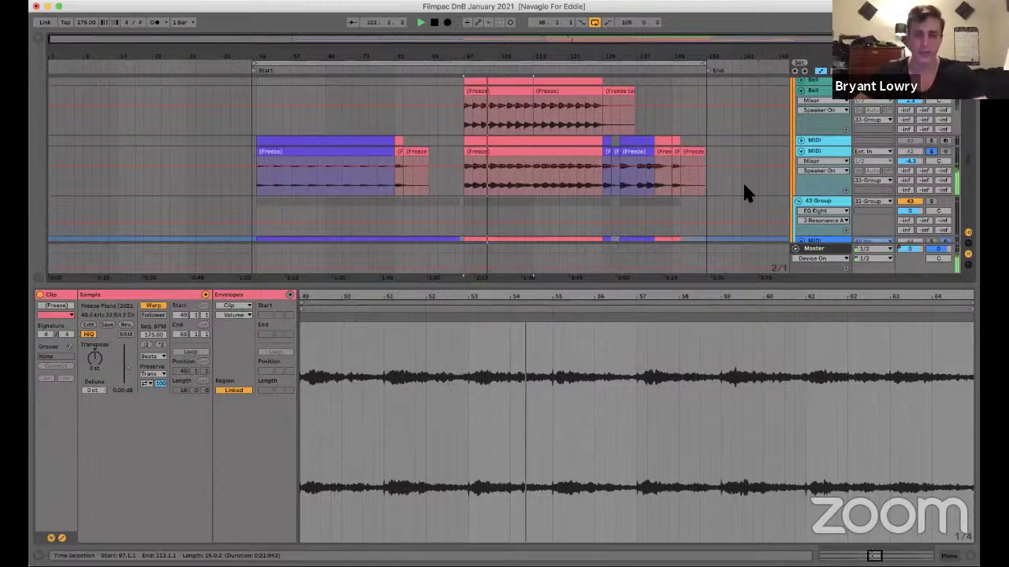
# Unfold the Bell Arp MIDI track inside 49 Group and open its bar 97 clip in the note editor.
pyautogui.scroll(-4, 833, 160)
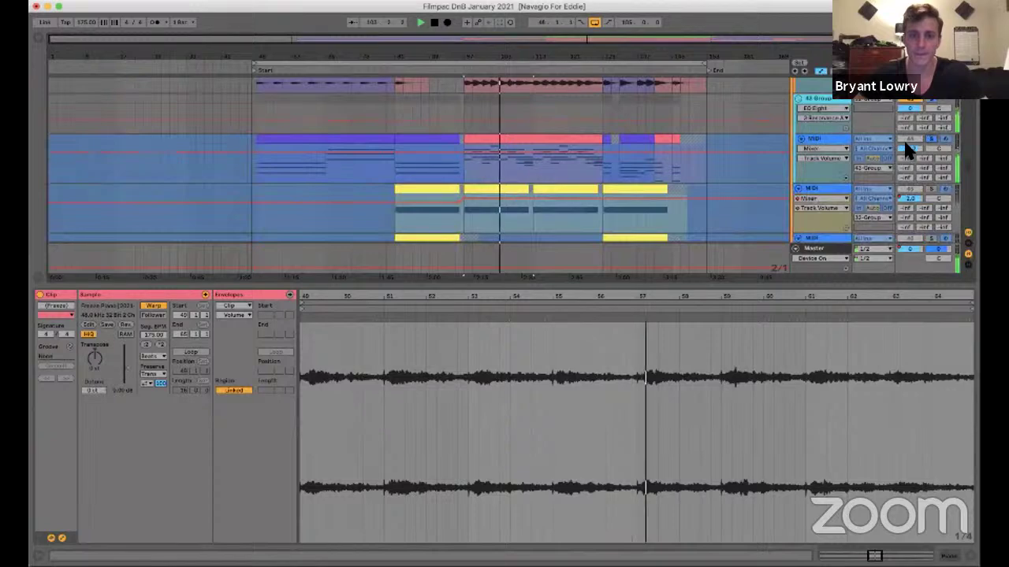
pyautogui.scroll(-5, 920, 163)
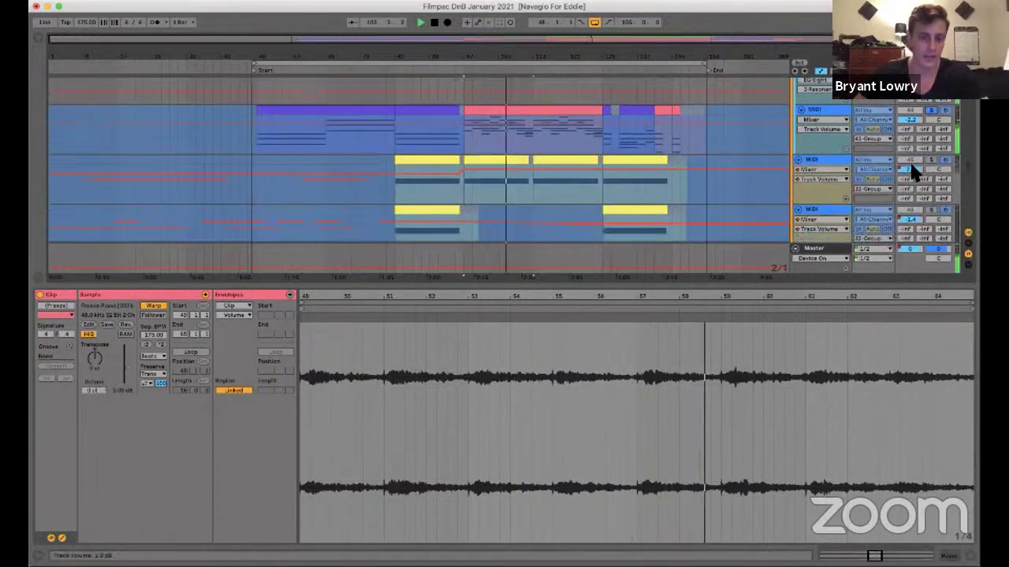
pyautogui.scroll(-5, 918, 161)
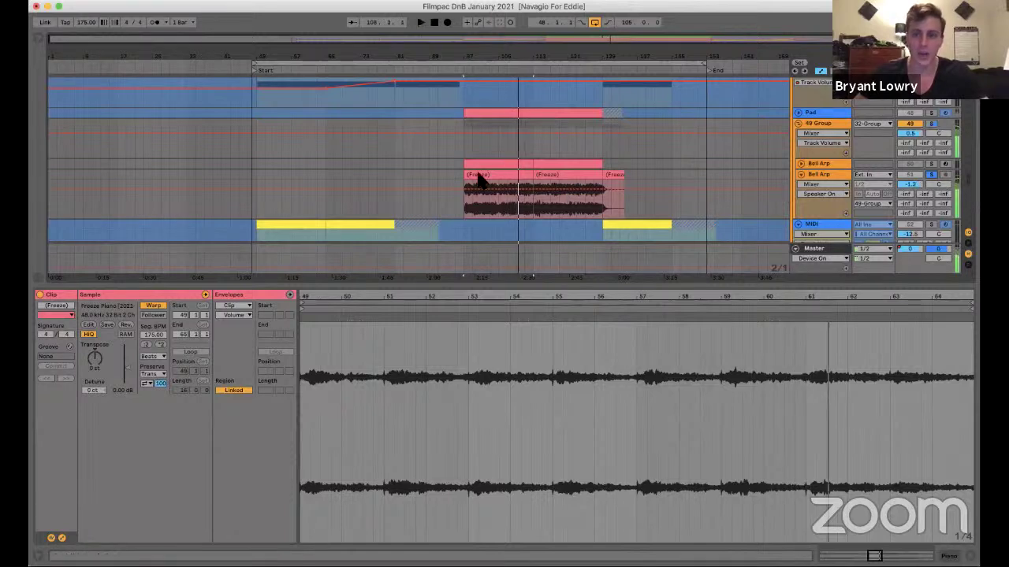
pyautogui.click(800, 163)
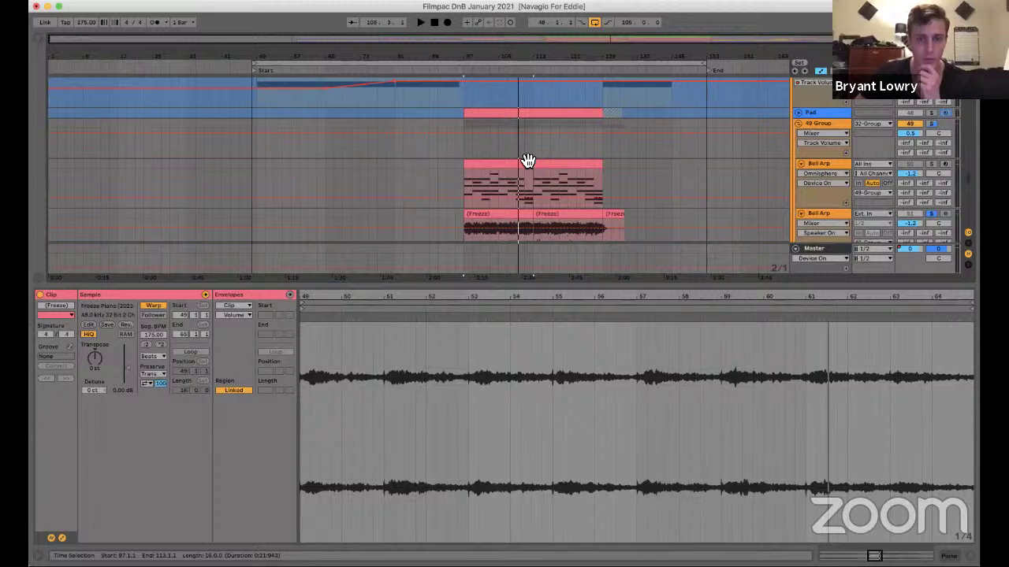
pyautogui.click(823, 165)
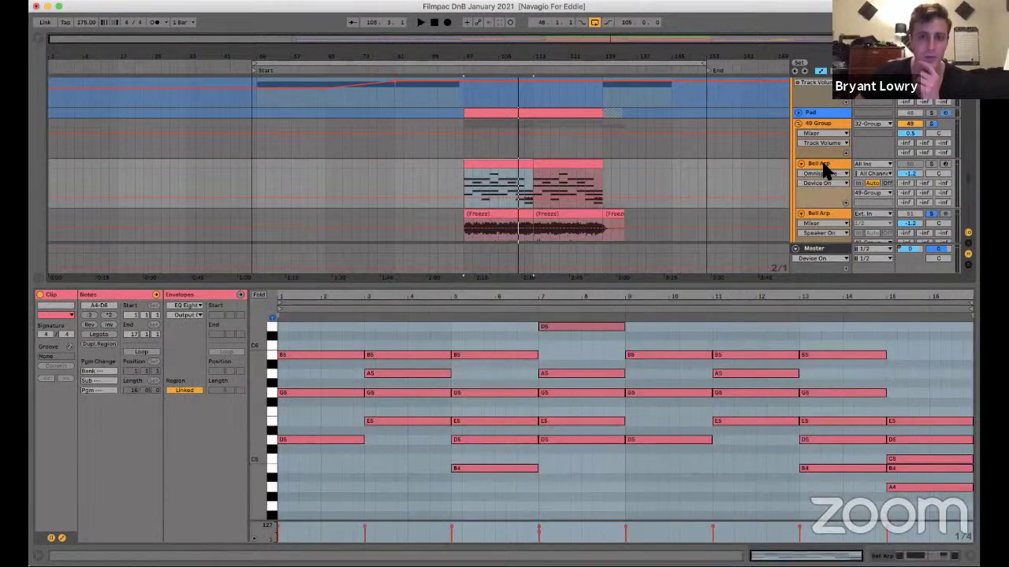
pyautogui.click(499, 168)
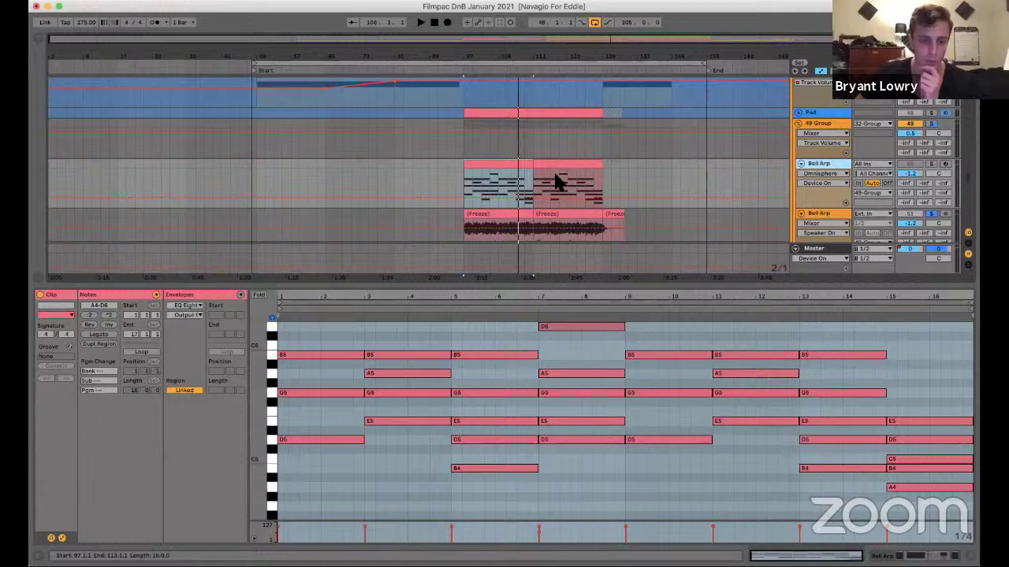
pyautogui.scroll(-2, 558, 180)
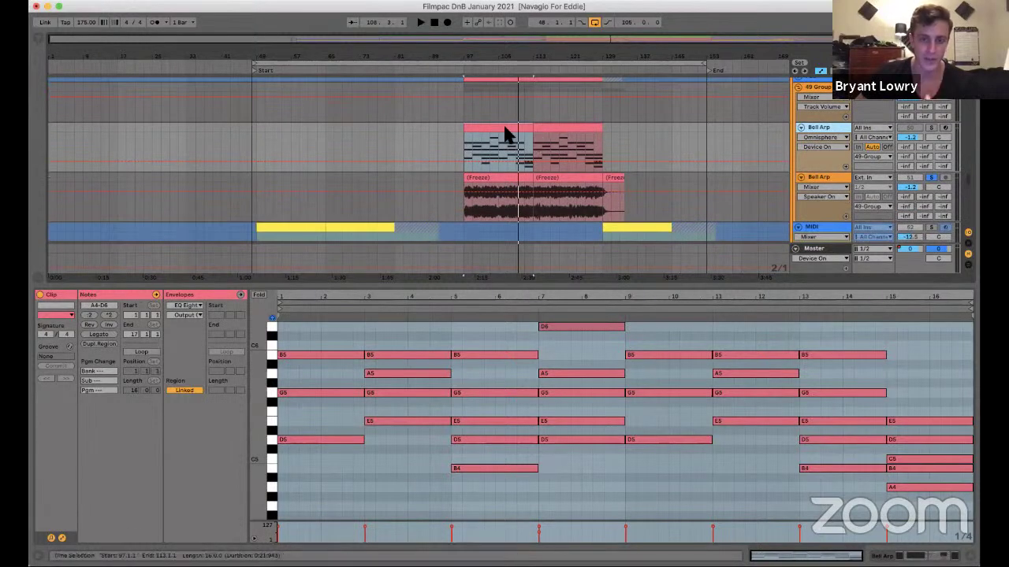
pyautogui.click(625, 400)
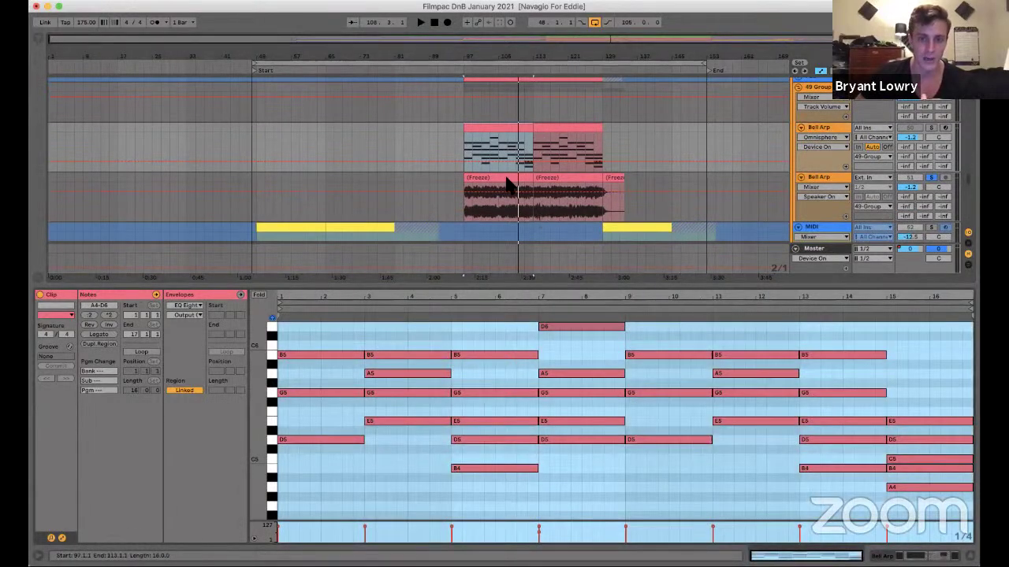
# Show the Bell Arp MIDI track's device chain and play the soloed frozen Bell Arp part from bar 97.
pyautogui.click(817, 132)
pyautogui.hotkey('shift', 'Tab')
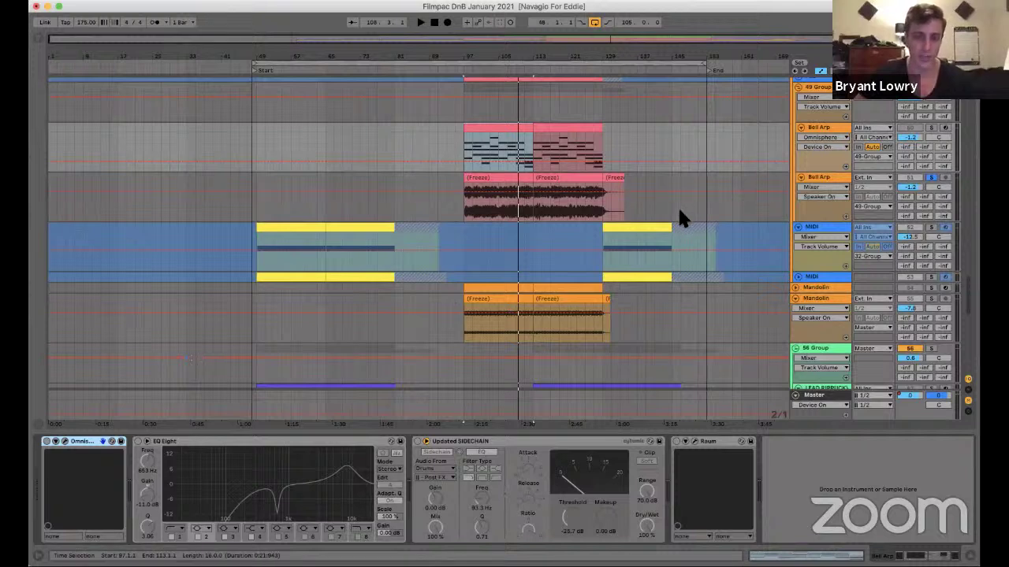
pyautogui.press('space')
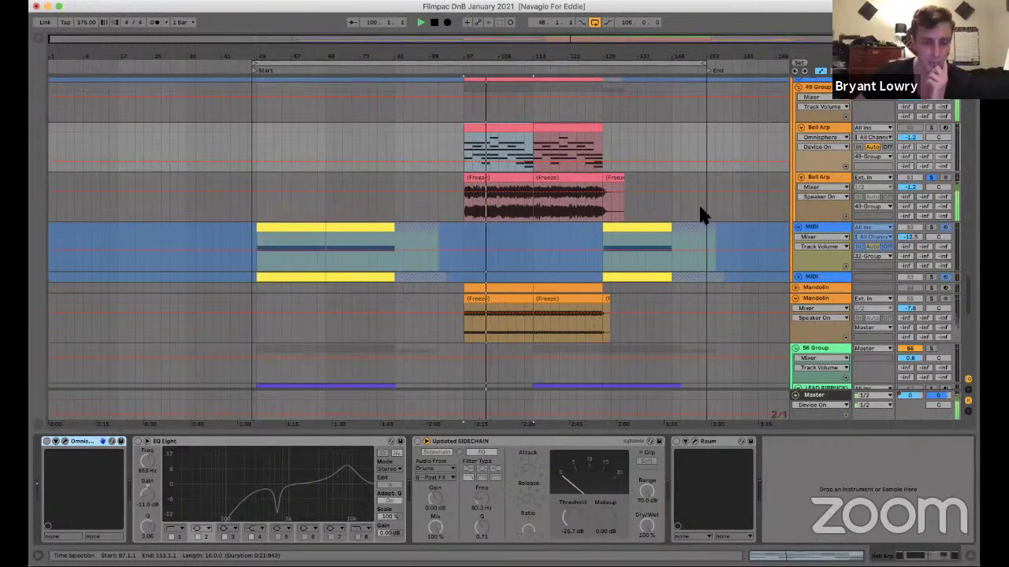
# Unsolo the frozen Bell Arp track 51, play it within the mix and set its volume to -0.3 dB.
pyautogui.press('space')
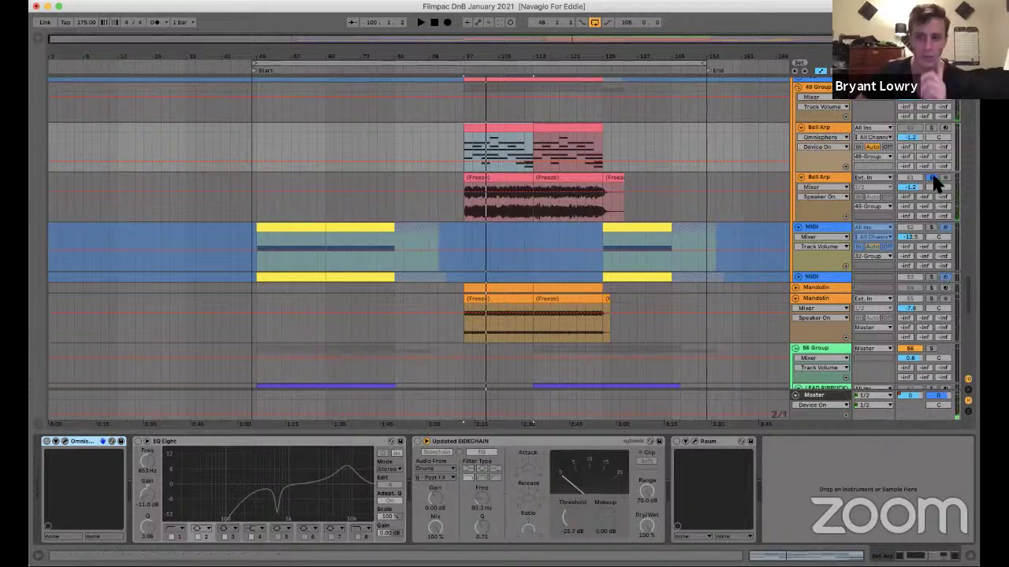
pyautogui.press('space')
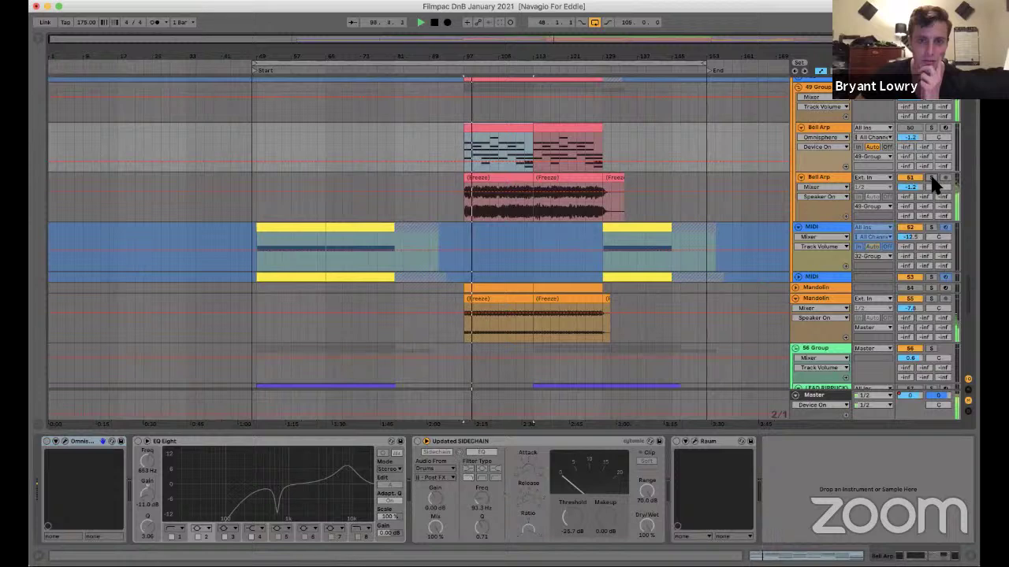
pyautogui.moveTo(911, 187); pyautogui.dragTo(871, 198)
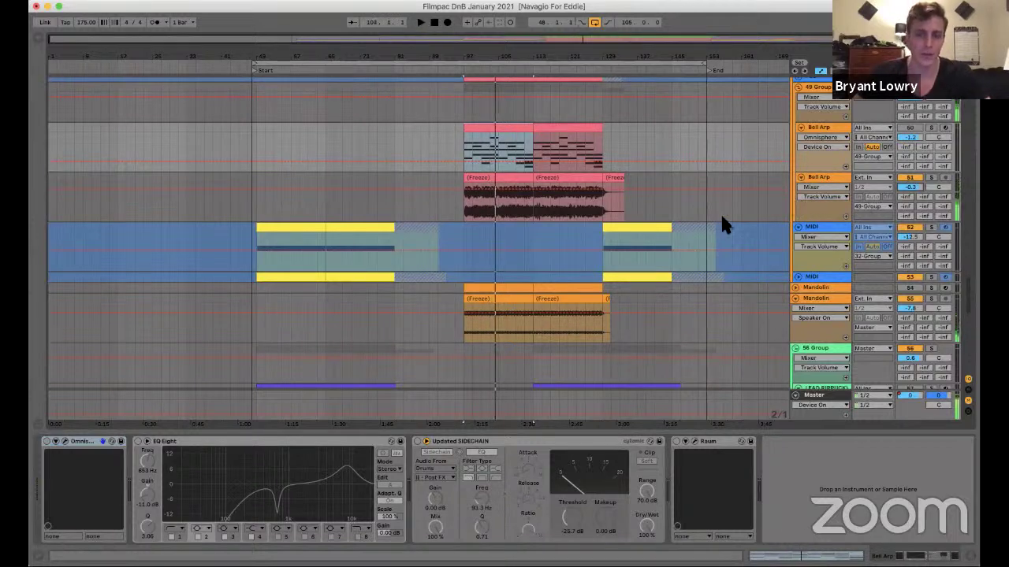
# Select the frozen Mandolin clip at bar 97 on track 55, solo the track and play it.
pyautogui.scroll(-1, 722, 222)
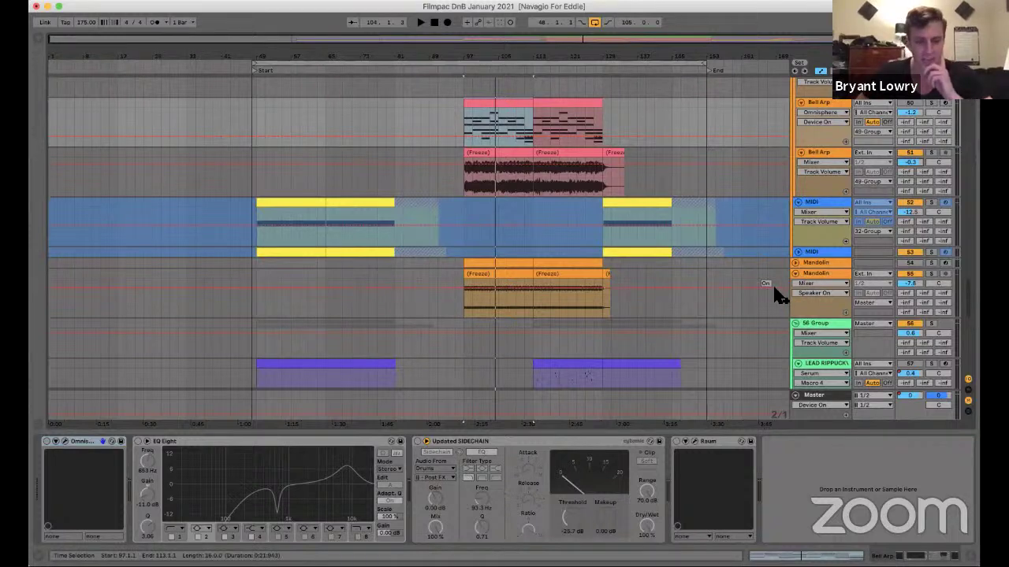
pyautogui.click(822, 274)
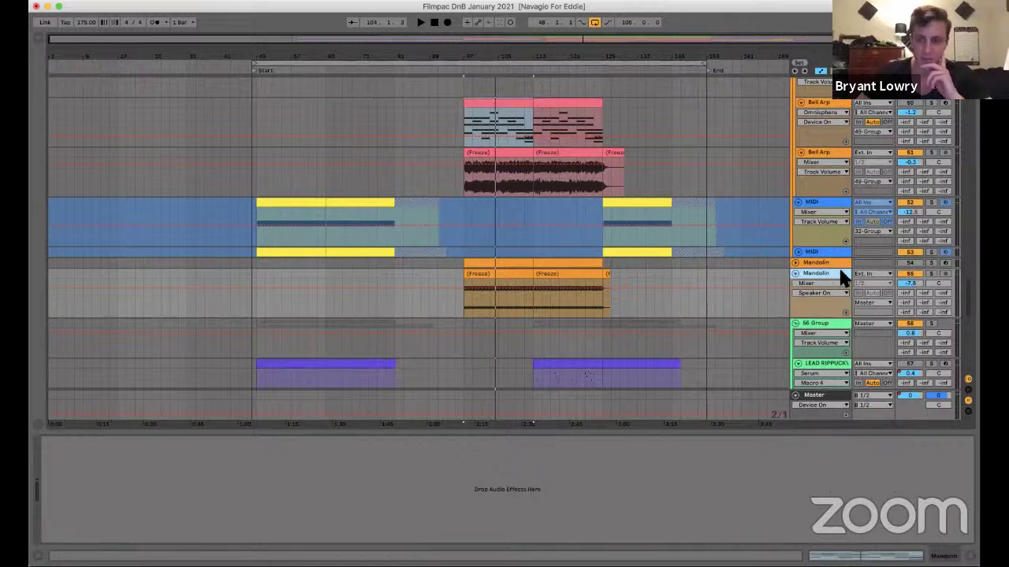
pyautogui.click(488, 278)
pyautogui.press('space')
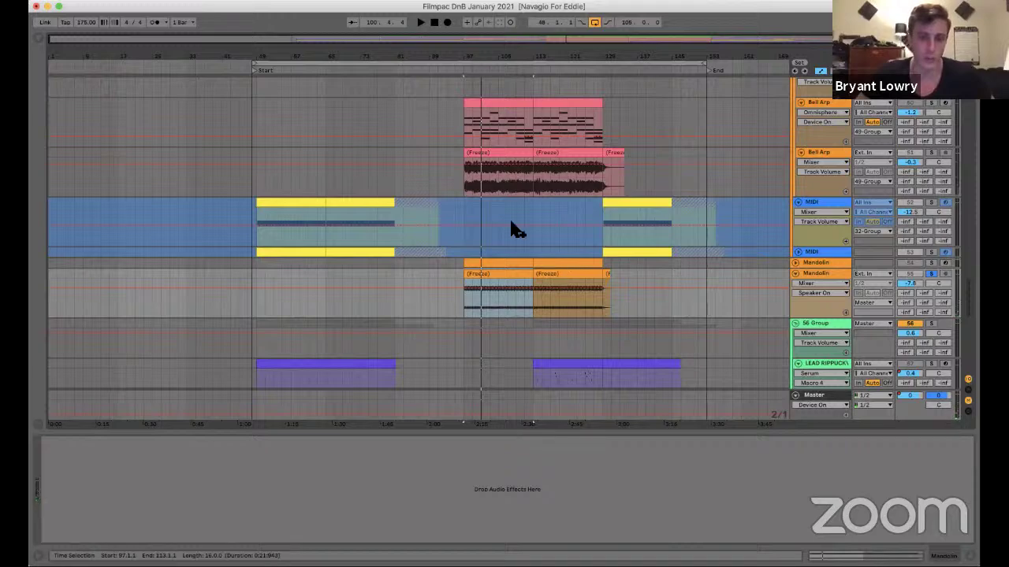
# Open the bar 97 Bell Arp MIDI clip and select all of its G5 notes.
pyautogui.doubleClick(496, 103)
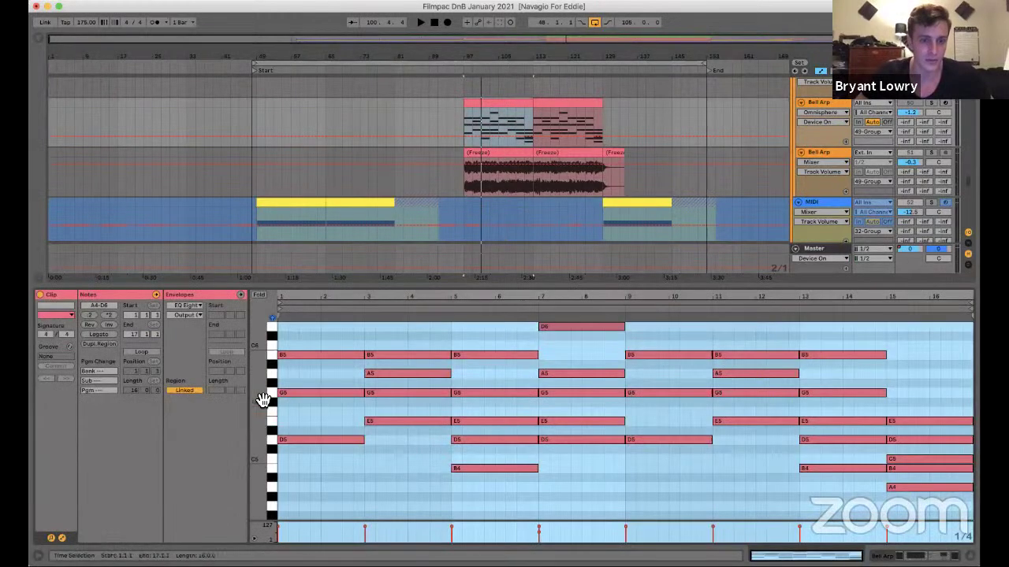
pyautogui.click(269, 394)
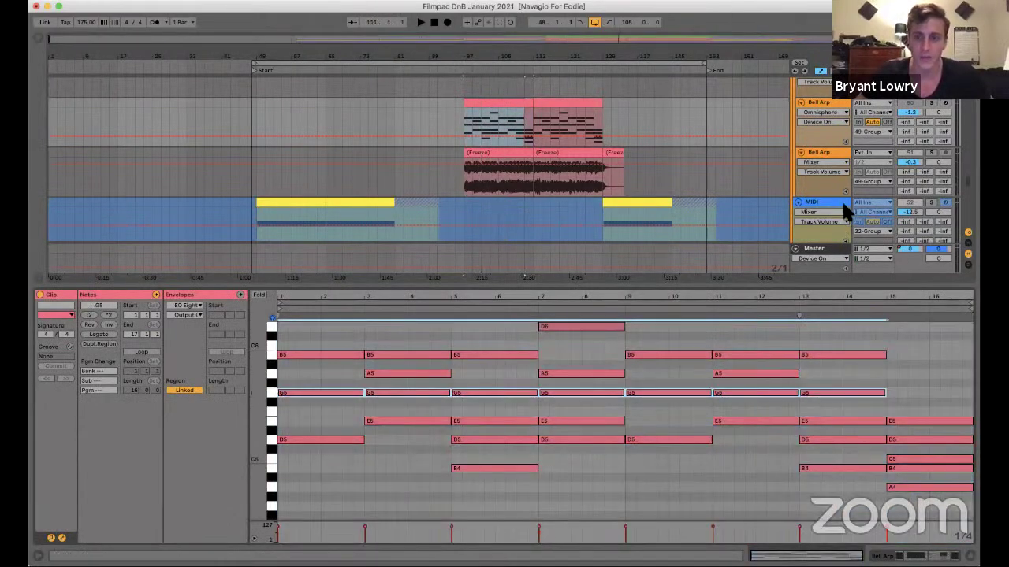
# Set the frozen Mandolin track's volume to -7.3 dB and play its bar 97 clip within the mix.
pyautogui.scroll(-1, 842, 200)
pyautogui.scroll(-2, 937, 193)
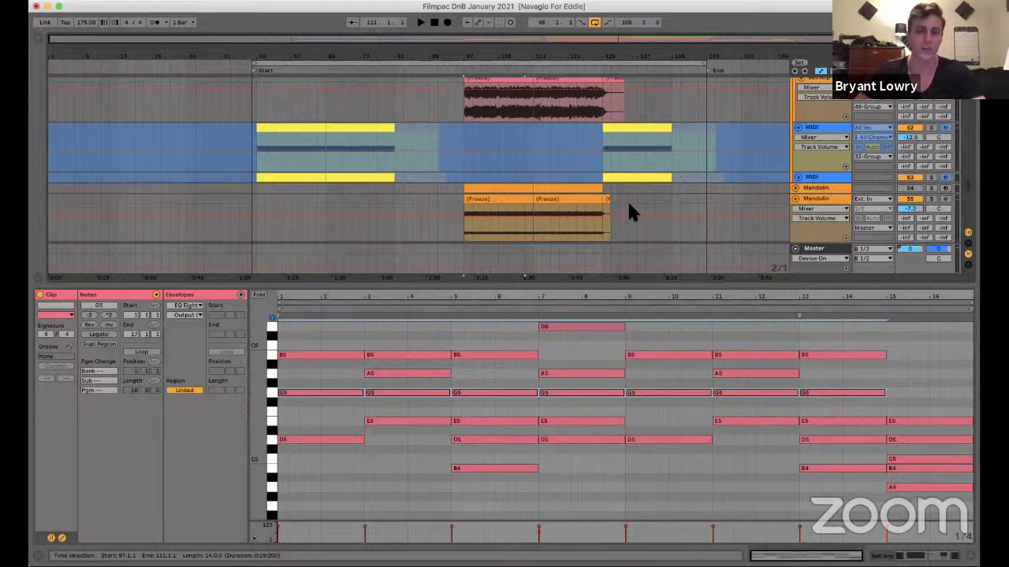
pyautogui.click(507, 204)
pyautogui.press('space')
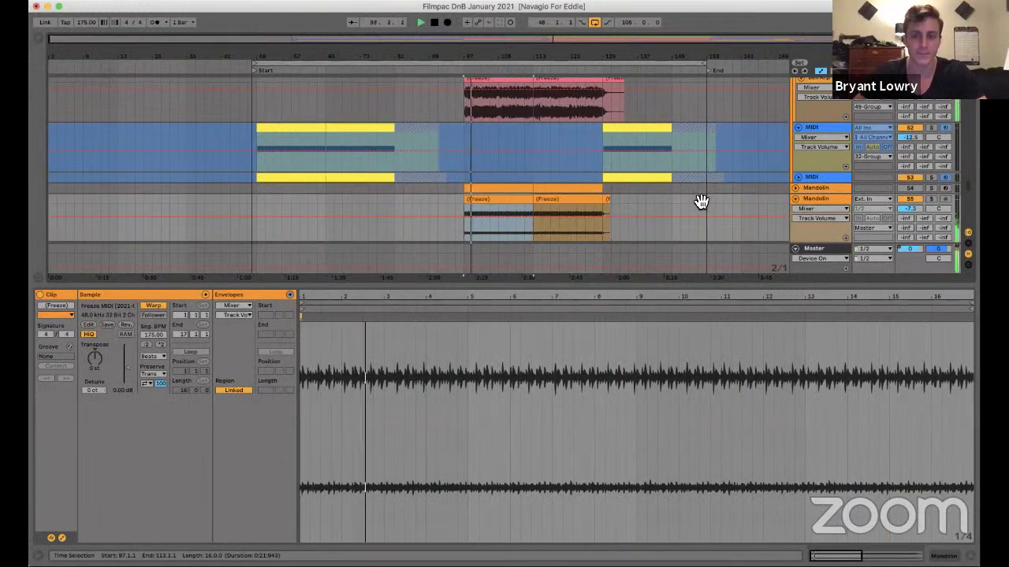
# Select the frozen Guitar clip at bar 97 on track 62, solo the track and play it.
pyautogui.scroll(-1, 708, 201)
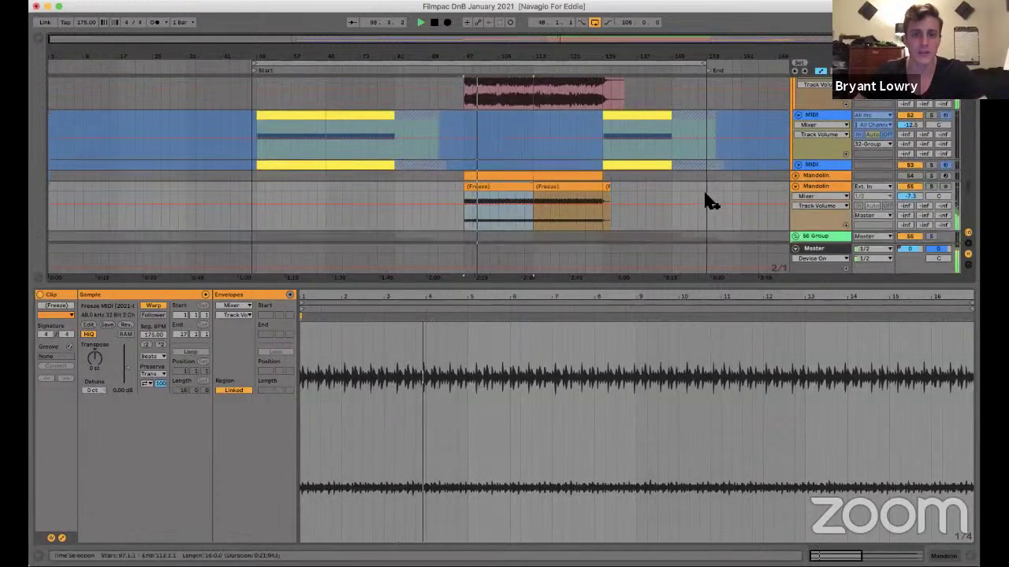
pyautogui.scroll(-5, 708, 201)
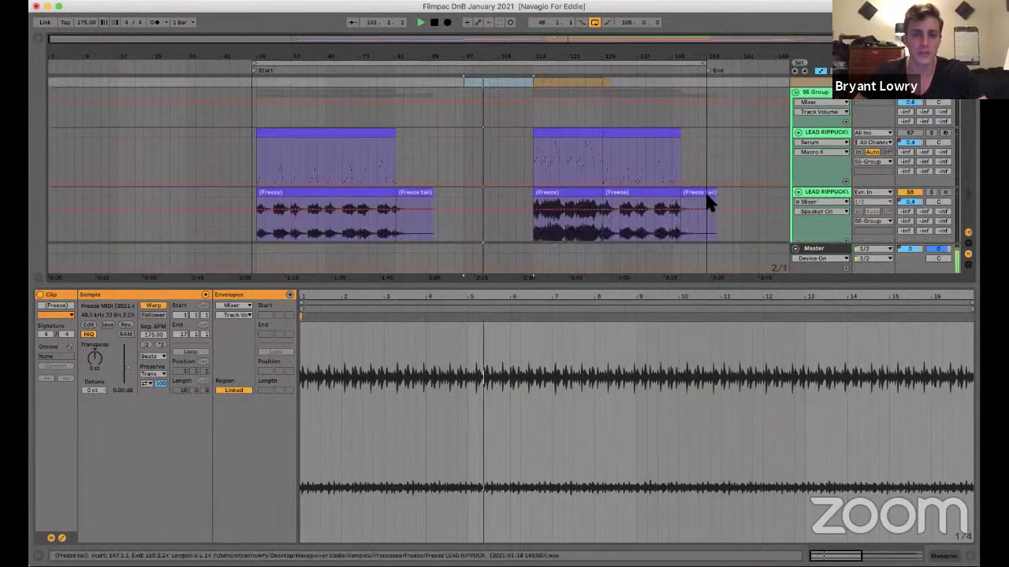
pyautogui.scroll(-10, 707, 199)
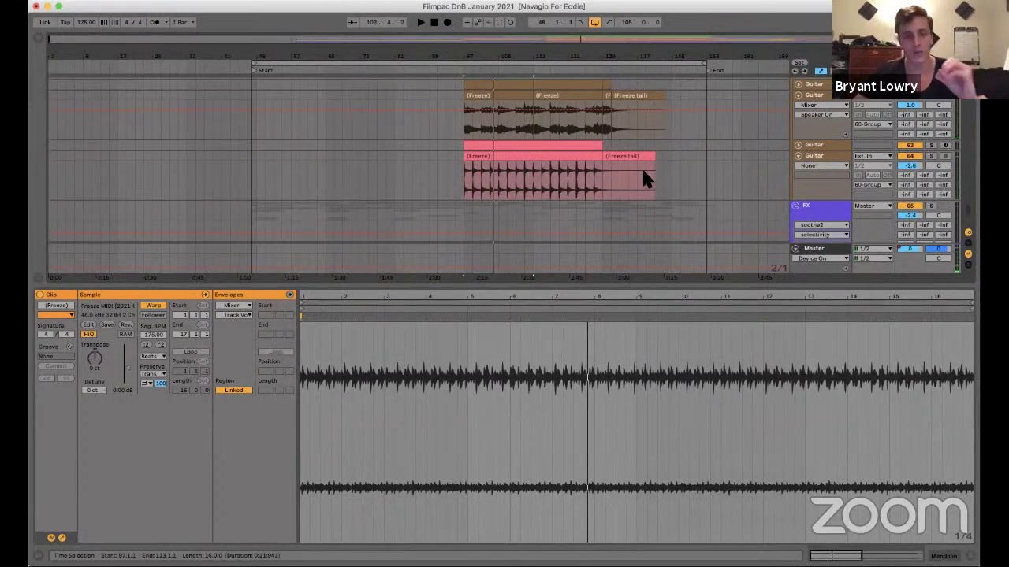
pyautogui.scroll(2, 520, 126)
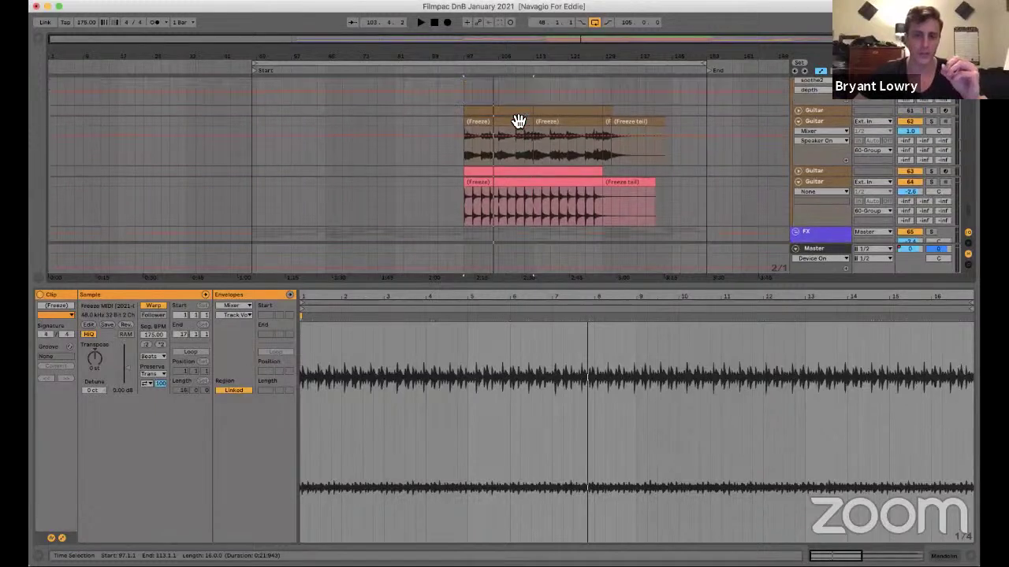
pyautogui.click(528, 122)
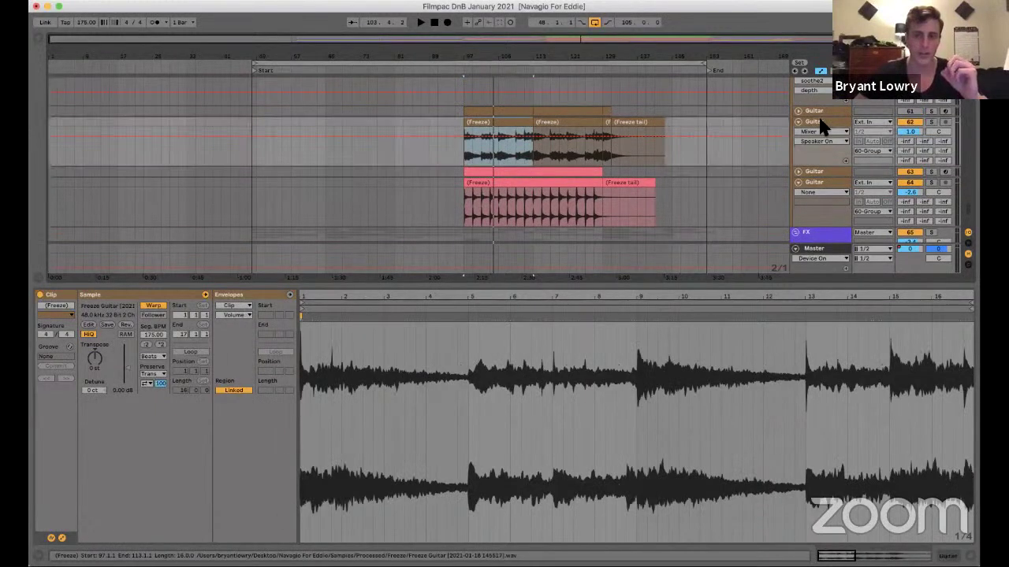
pyautogui.click(918, 115)
pyautogui.click(523, 163)
pyautogui.press('space')
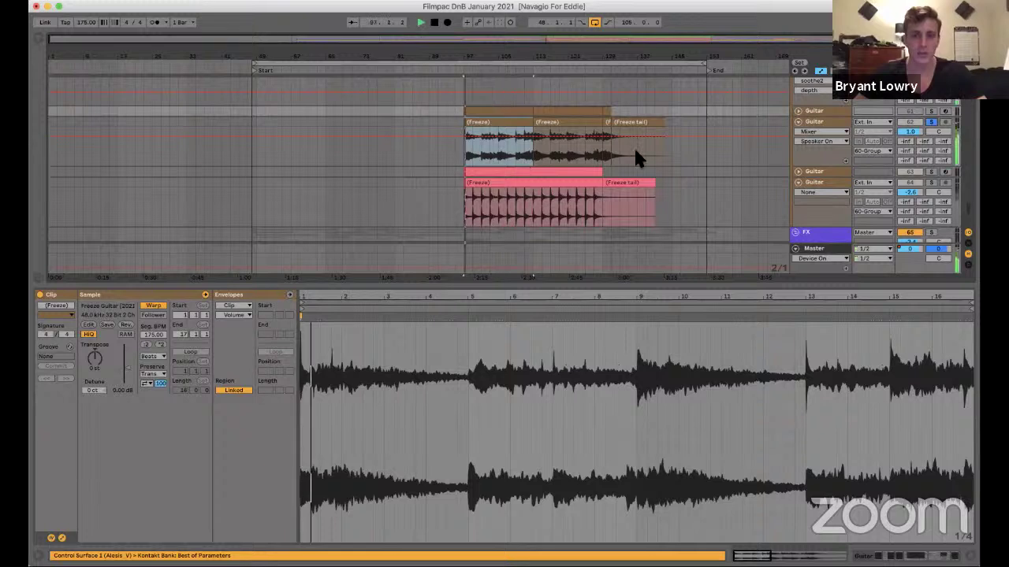
# Solo the second frozen Guitar track 64 as well and play both guitar parts together.
pyautogui.click(931, 182)
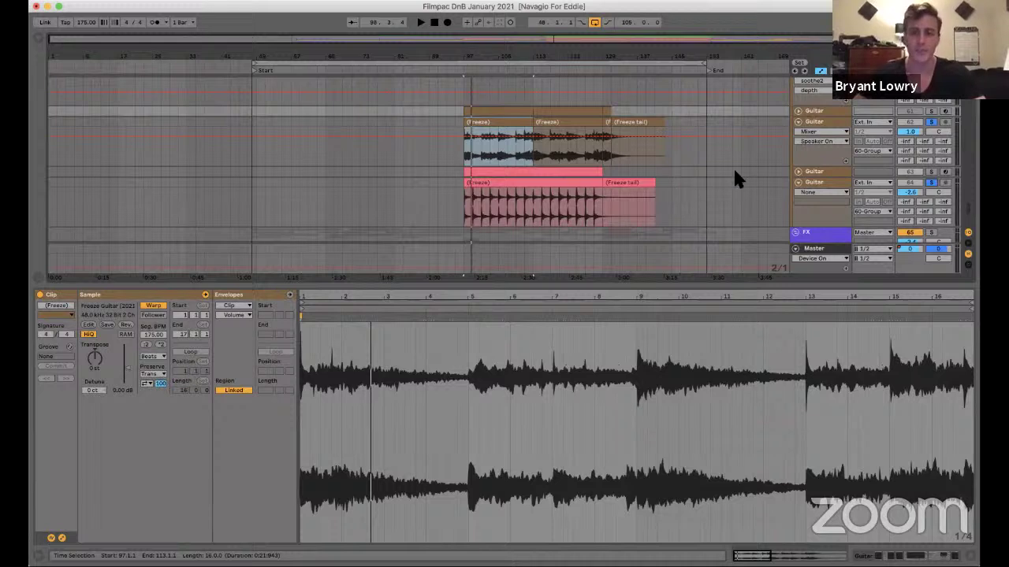
pyautogui.press('space')
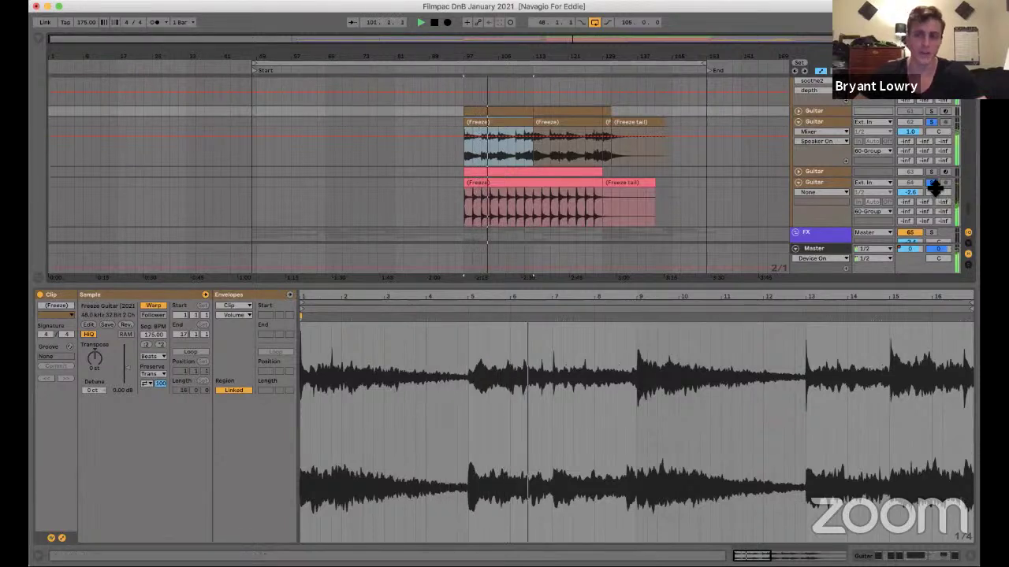
# Unsolo both guitar tracks, place the insert marker at bar 93 and play the full mix from there.
pyautogui.click(464, 205)
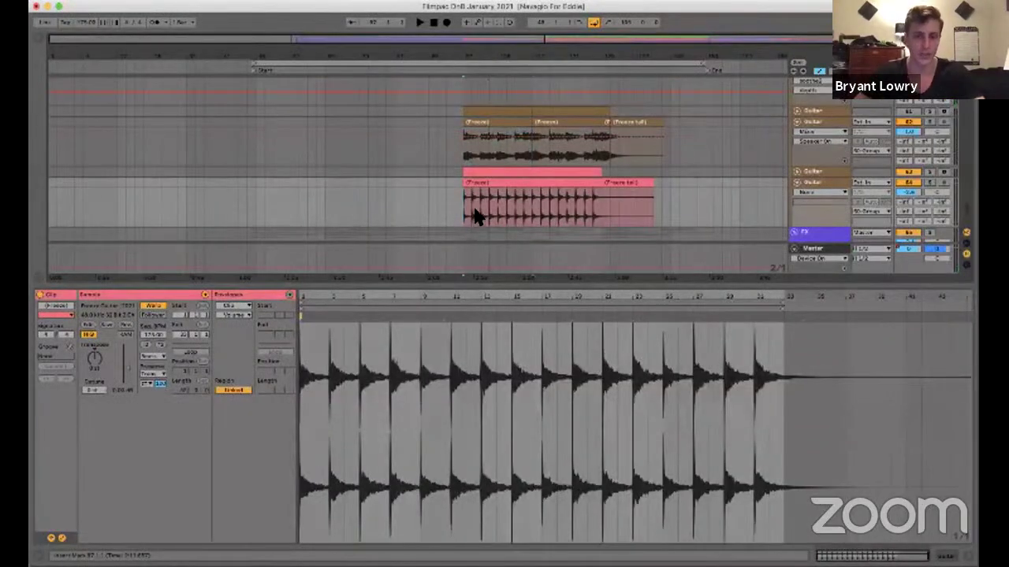
pyautogui.click(450, 206)
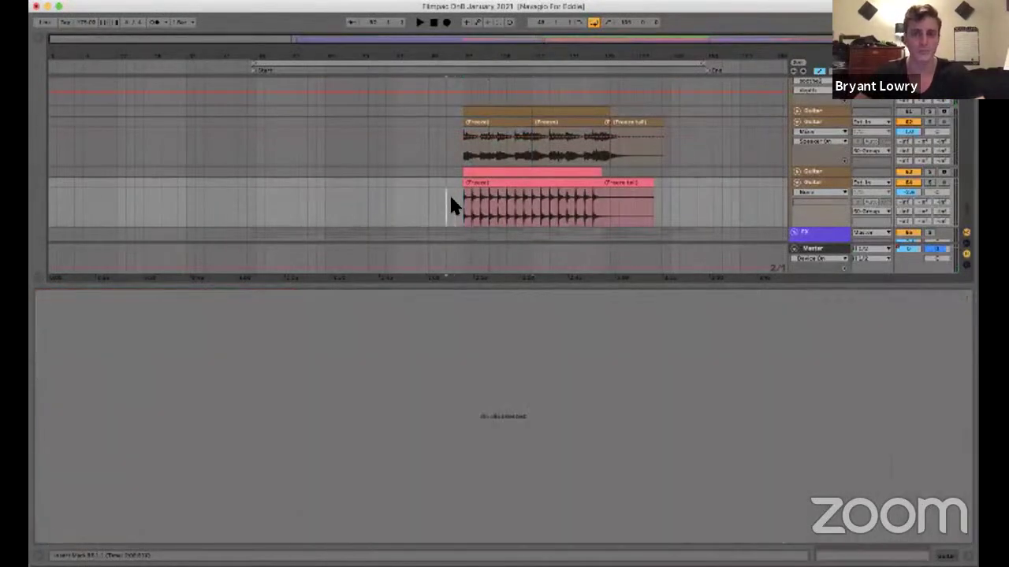
pyautogui.press('space')
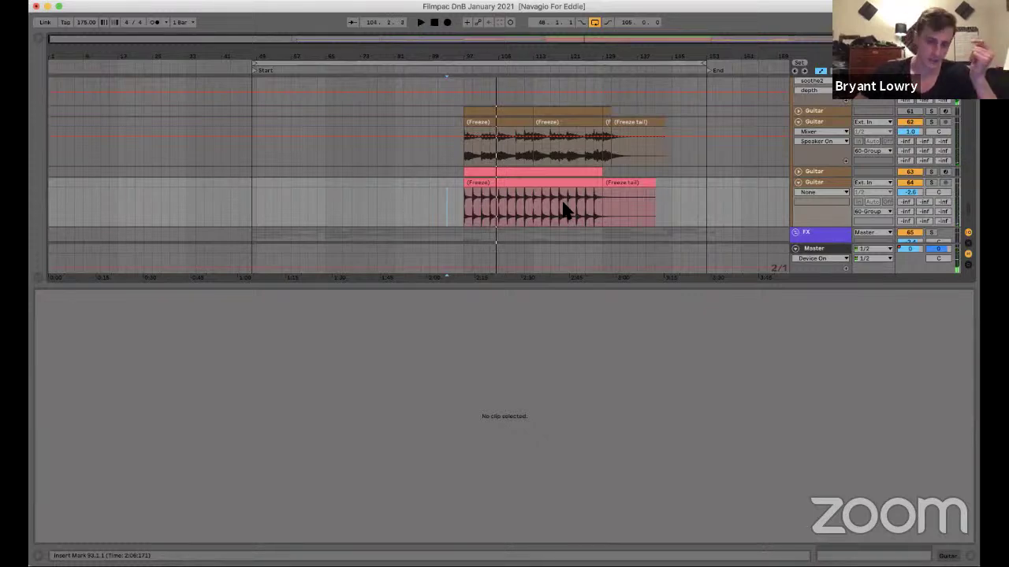
# Return to the melodic layers and open the pink bar 97 clip on frozen MIDI track 44 in the note editor.
pyautogui.scroll(3, 574, 219)
pyautogui.scroll(10, 575, 221)
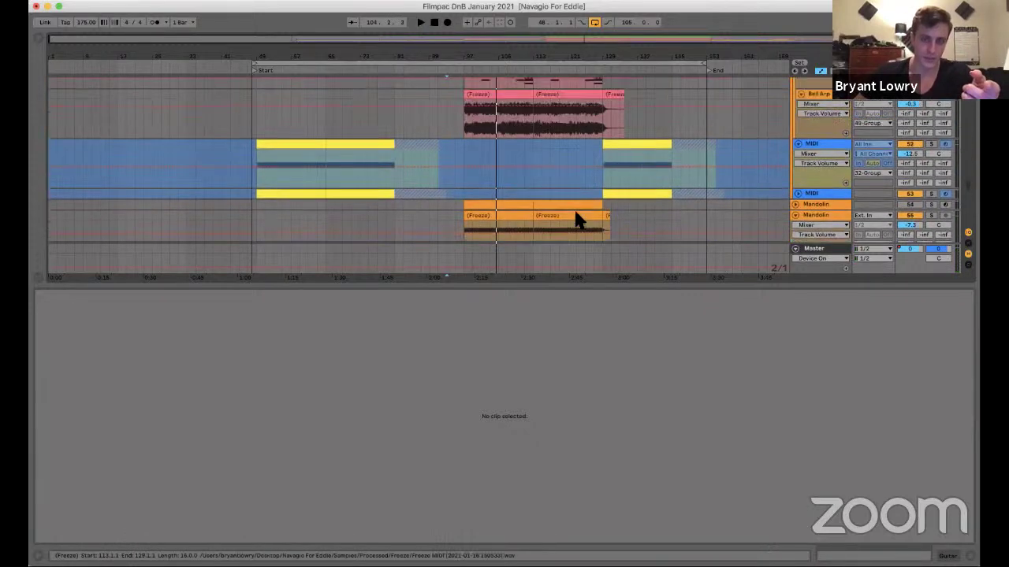
pyautogui.scroll(6, 572, 213)
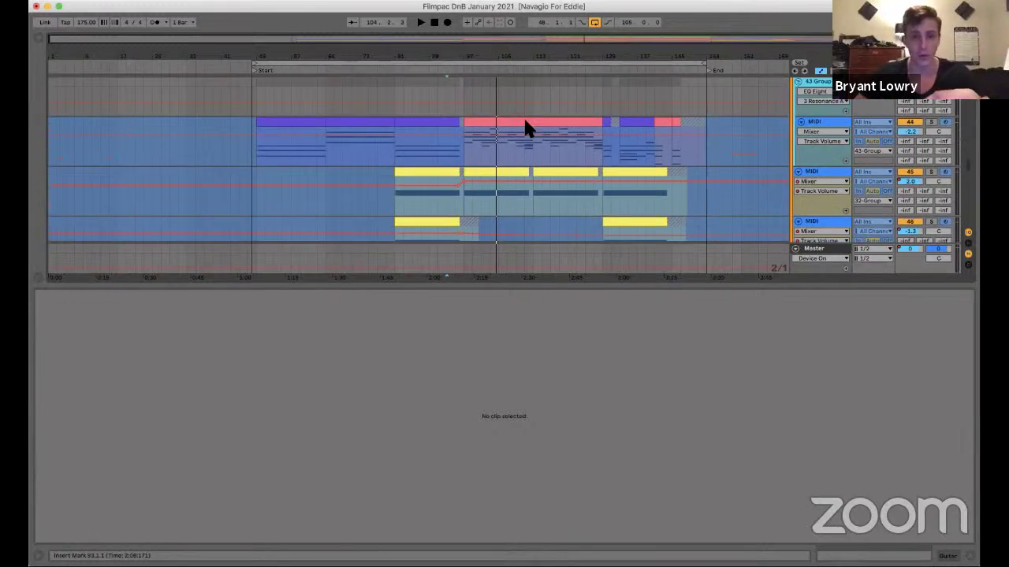
pyautogui.click(559, 174)
pyautogui.scroll(2, 561, 178)
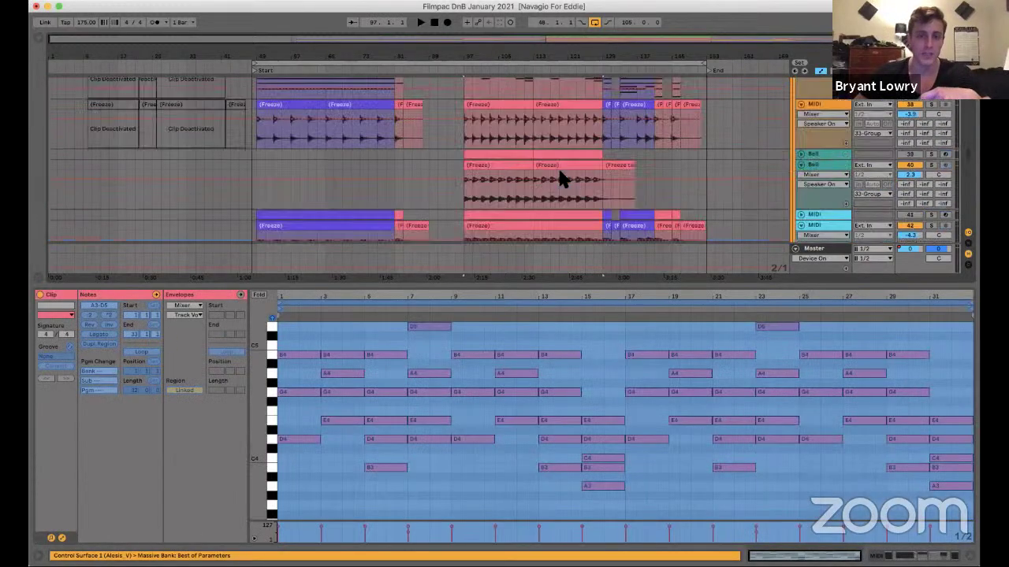
pyautogui.scroll(5, 557, 165)
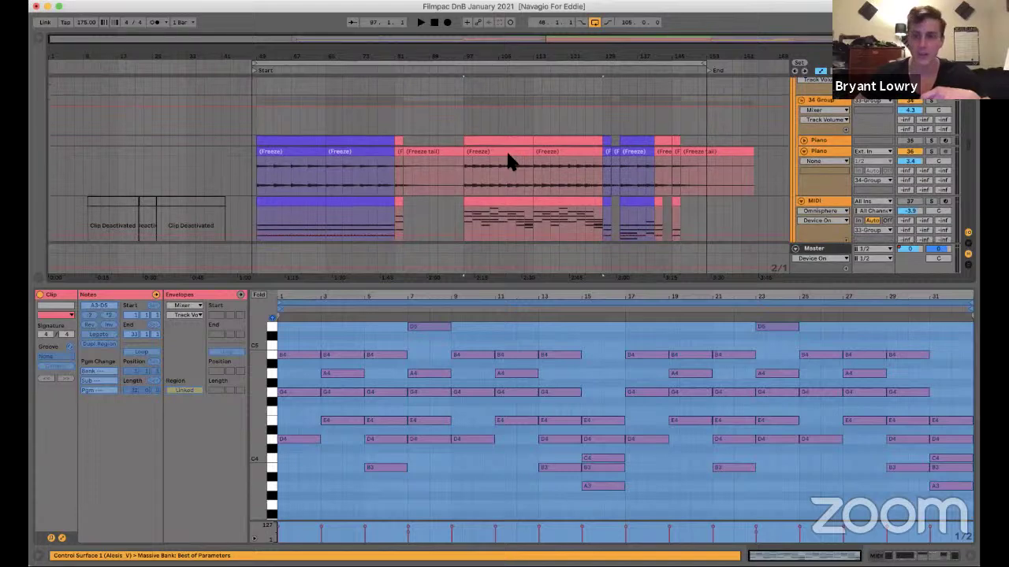
# Go to the bass tracks and select the frozen clip at bar 97 on the Reese Sub track.
pyautogui.click(725, 171)
pyautogui.scroll(3, 729, 183)
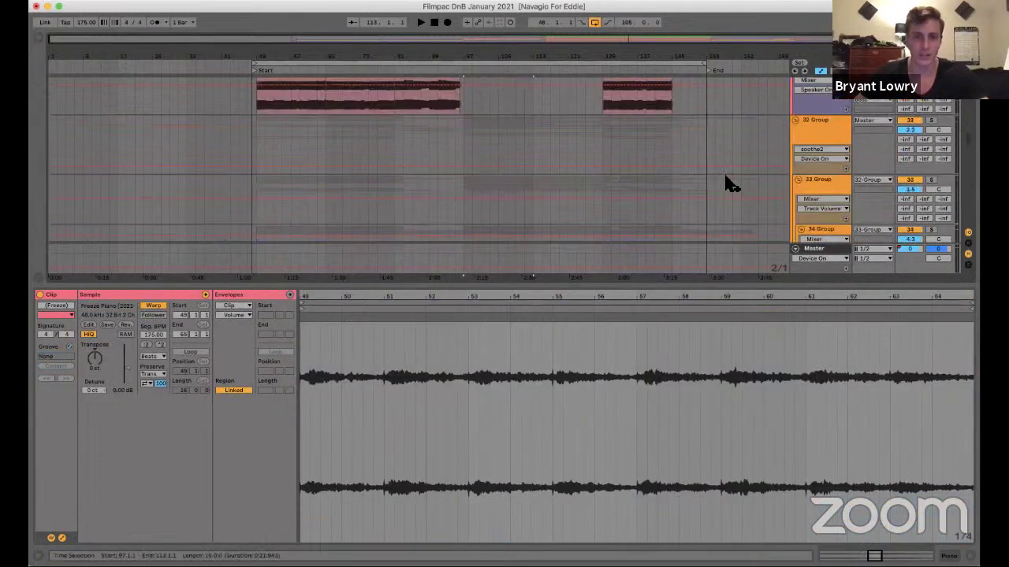
pyautogui.scroll(8, 725, 181)
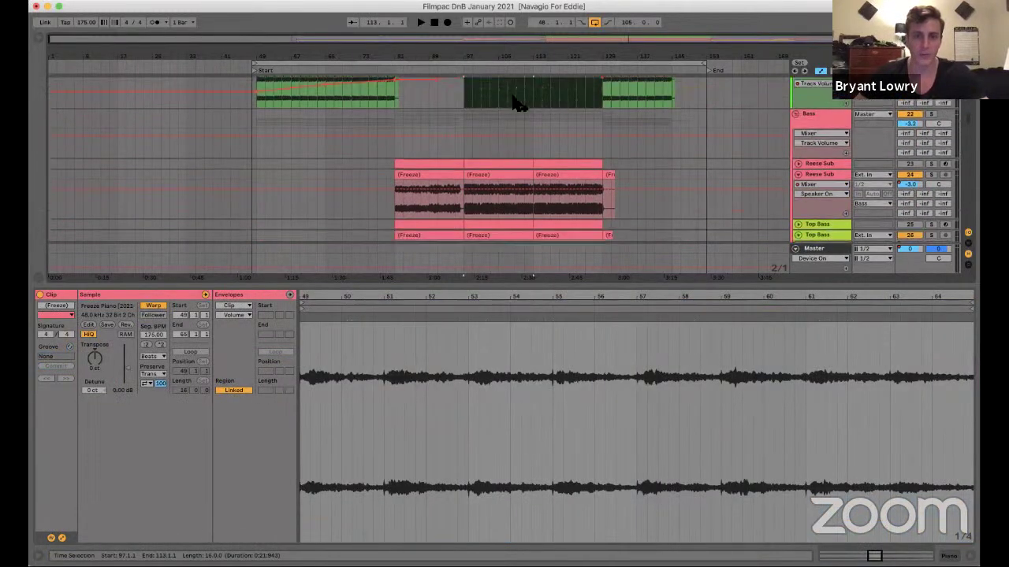
pyautogui.scroll(-3, 516, 104)
pyautogui.click(520, 102)
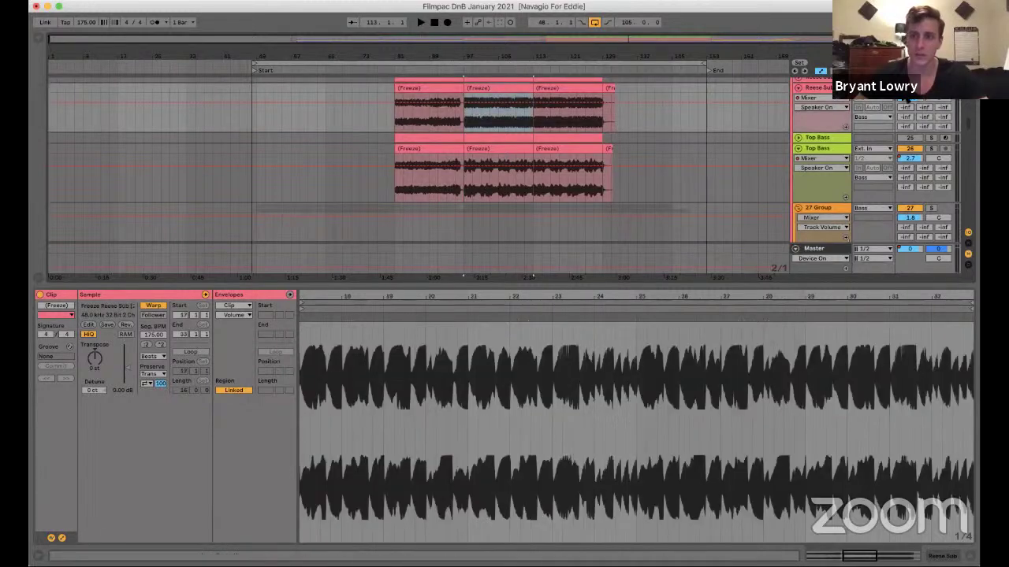
# Play the Reese Sub track soloed from bar 97 and show its device chain.
pyautogui.press('space')
pyautogui.scroll(2, 772, 112)
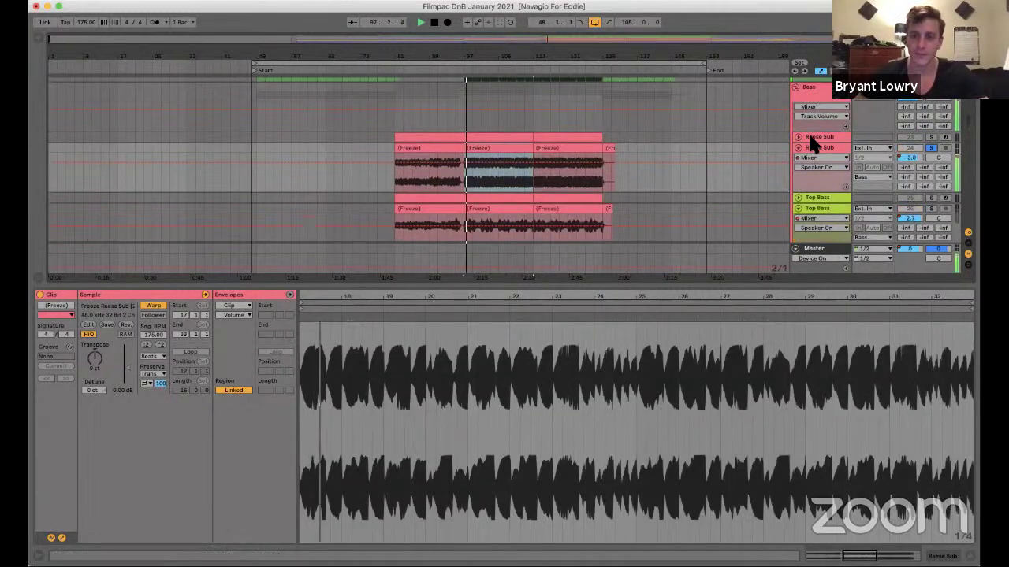
pyautogui.click(814, 140)
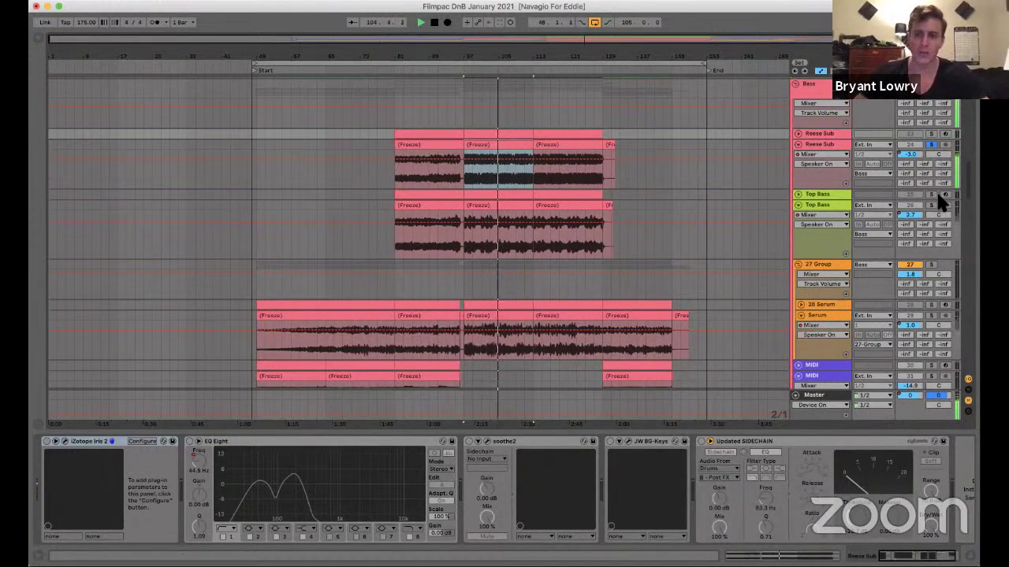
pyautogui.press('space')
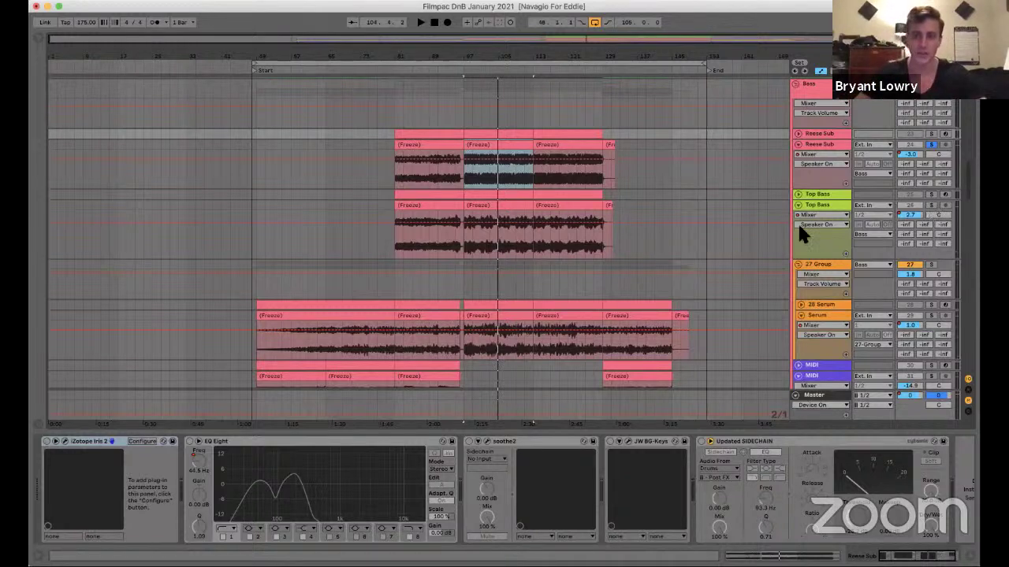
# Show the Top Bass device chain and play the track soloed, first alone and then together with Reese Sub.
pyautogui.click(826, 195)
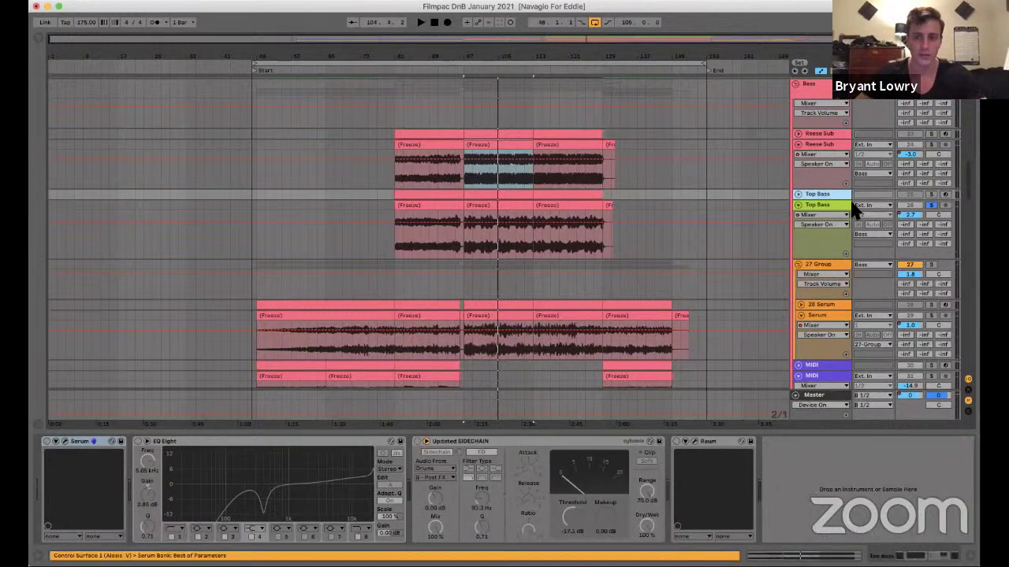
pyautogui.press('space')
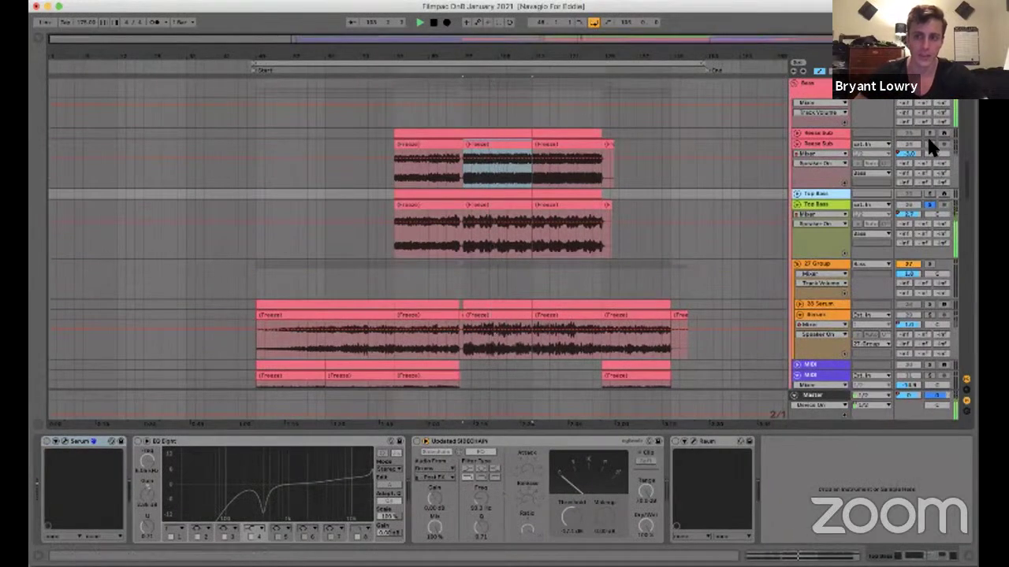
pyautogui.click(930, 144)
pyautogui.press('space')
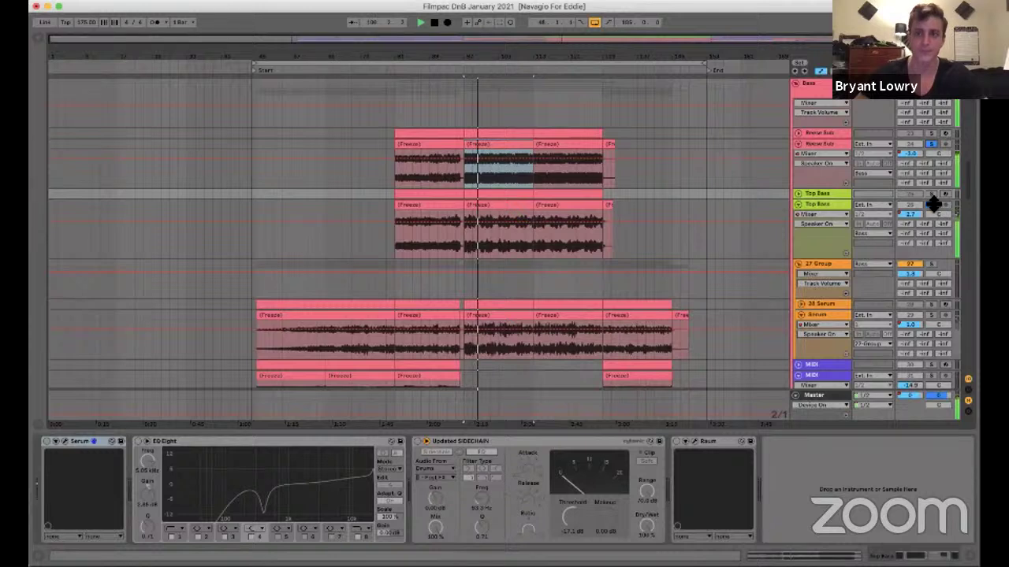
pyautogui.click(932, 203)
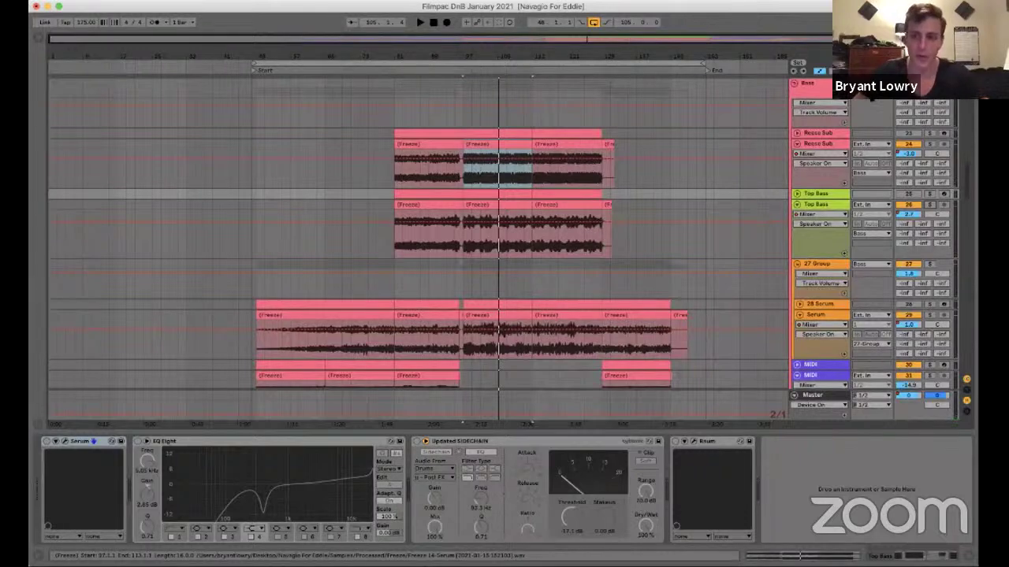
# Expand the Reese Sub MIDI track, open its bar 97 clip in the note editor and play it.
pyautogui.hotkey('ctrl', 'z')
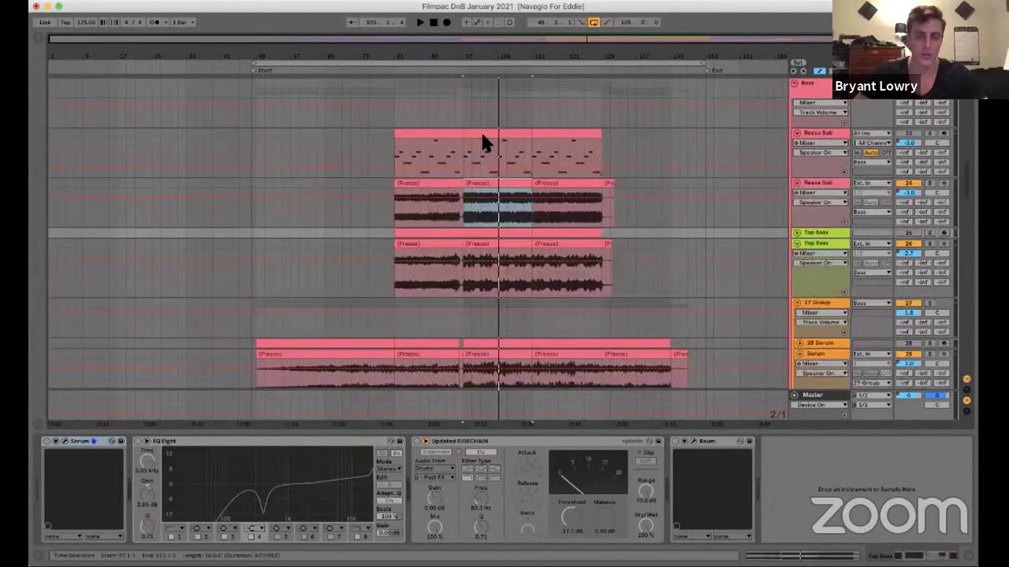
pyautogui.press('Up')
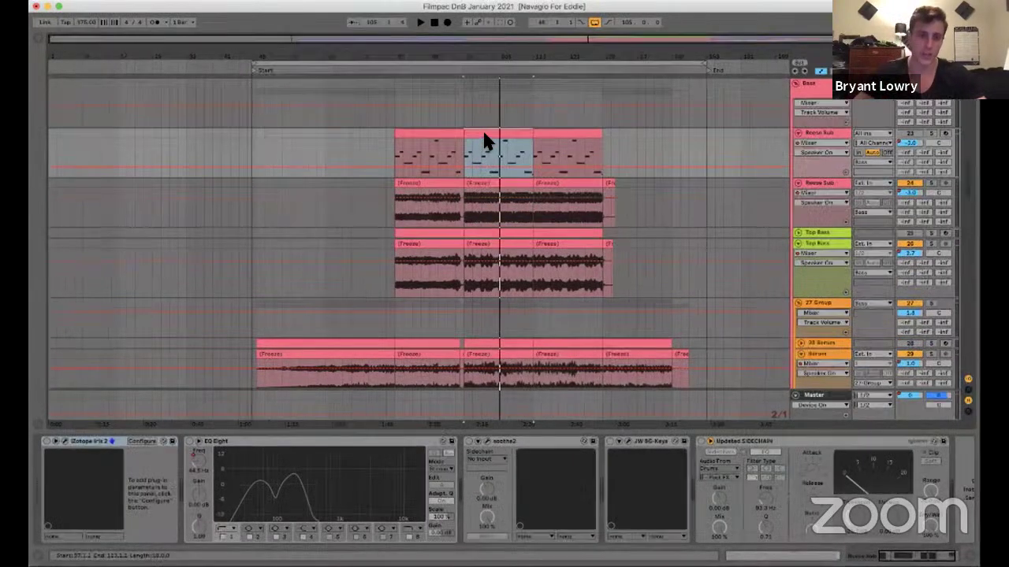
pyautogui.hotkey('shift', 'Tab')
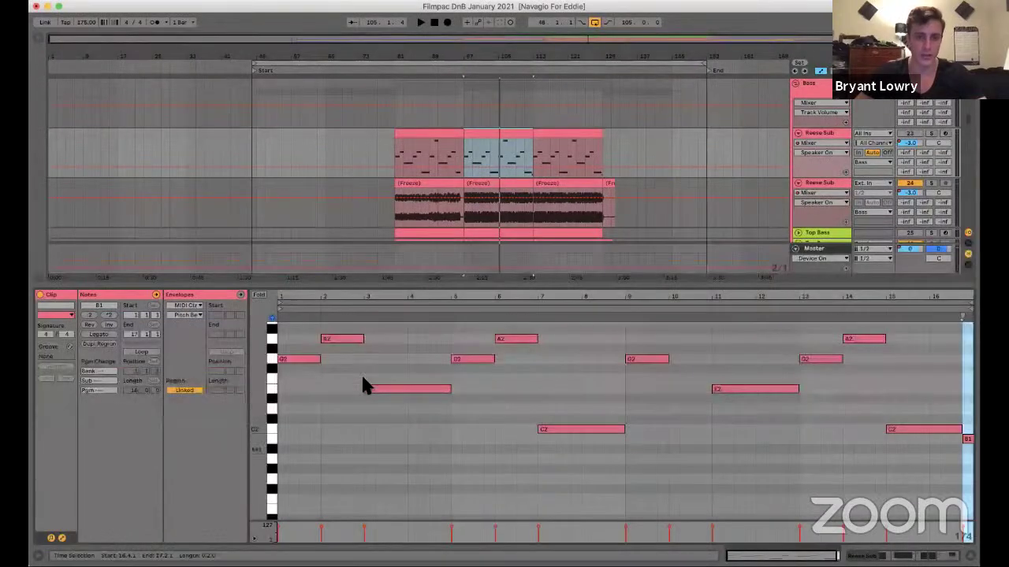
pyautogui.press('space')
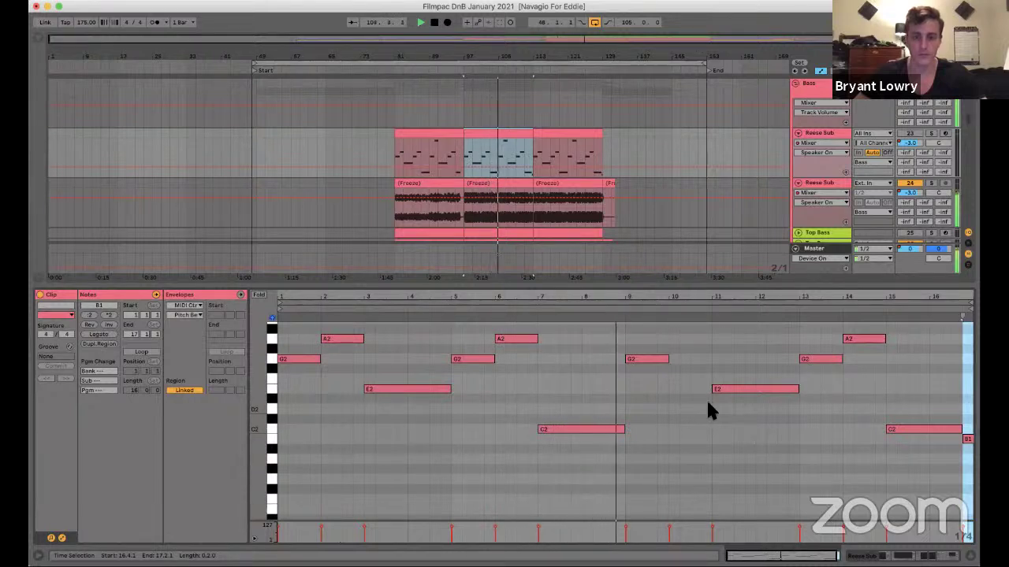
# Fold the Reese Sub and Top Bass tracks and collapse the 27 Group inside the Bass group.
pyautogui.click(814, 140)
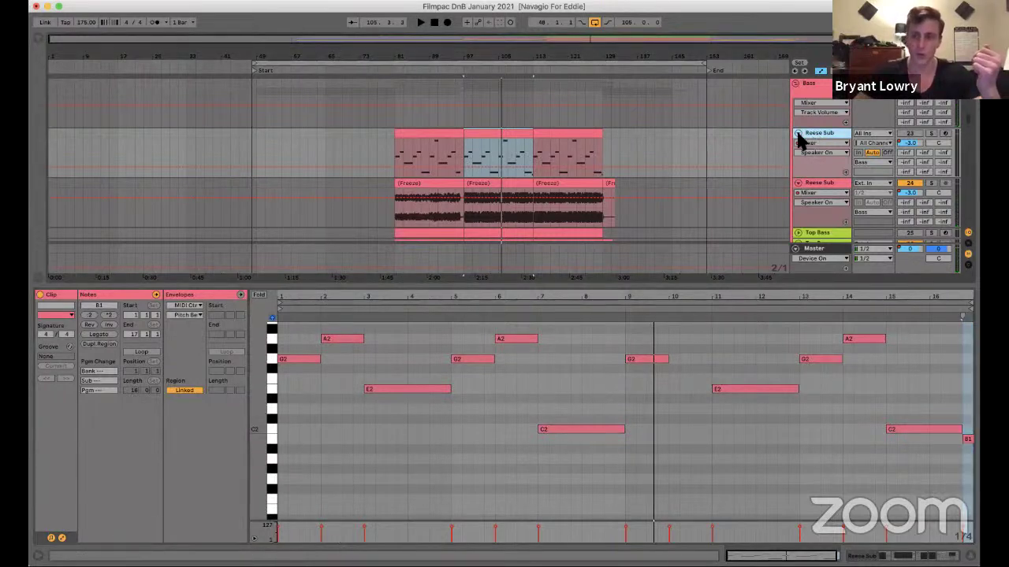
pyautogui.click(798, 136)
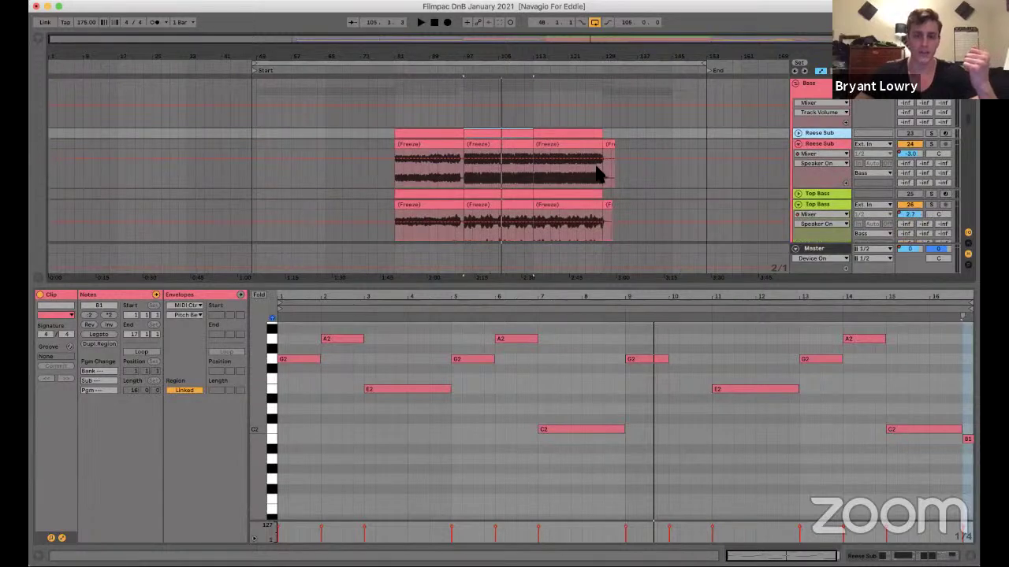
pyautogui.press('Left')
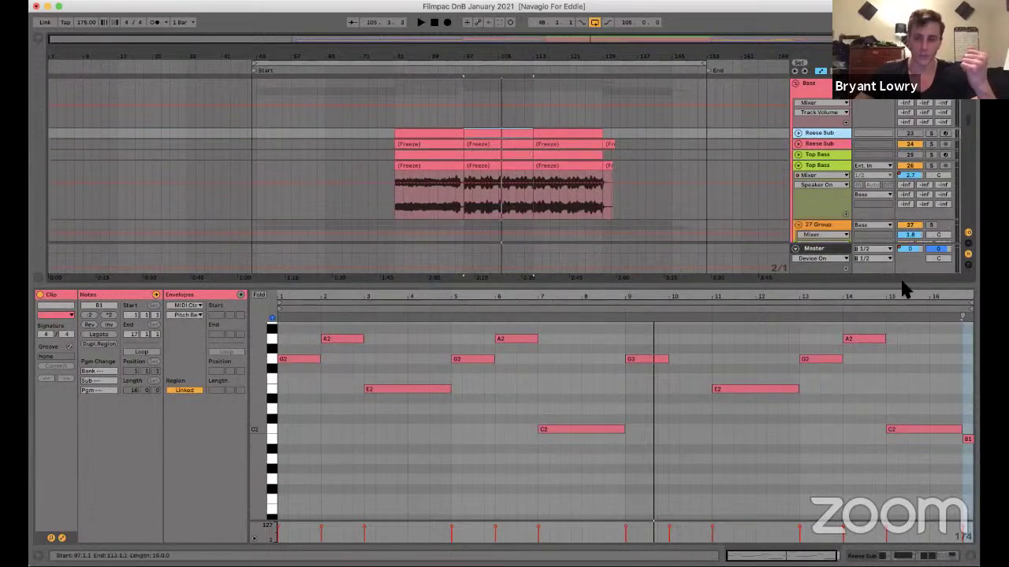
pyautogui.press('Left')
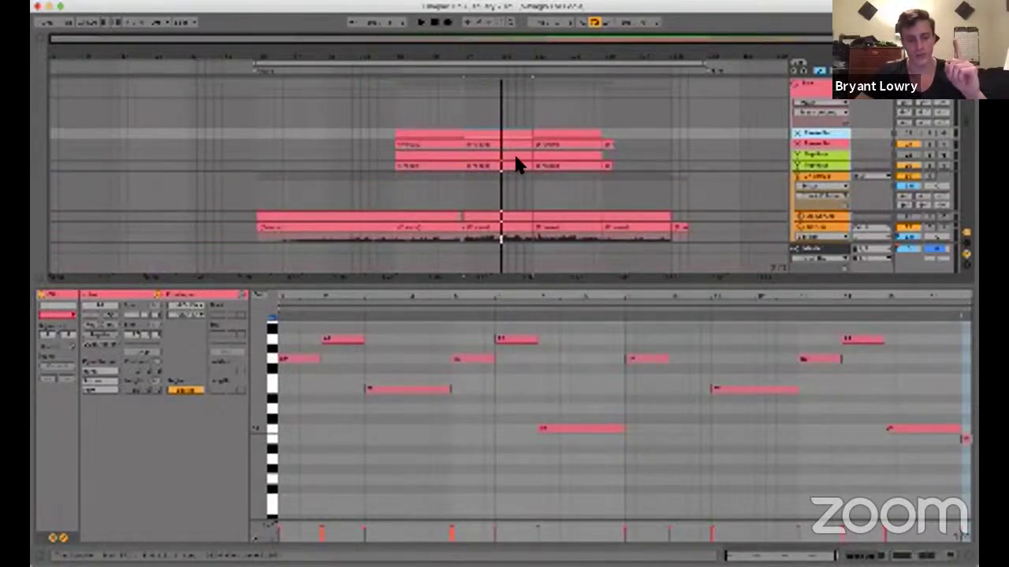
pyautogui.click(796, 178)
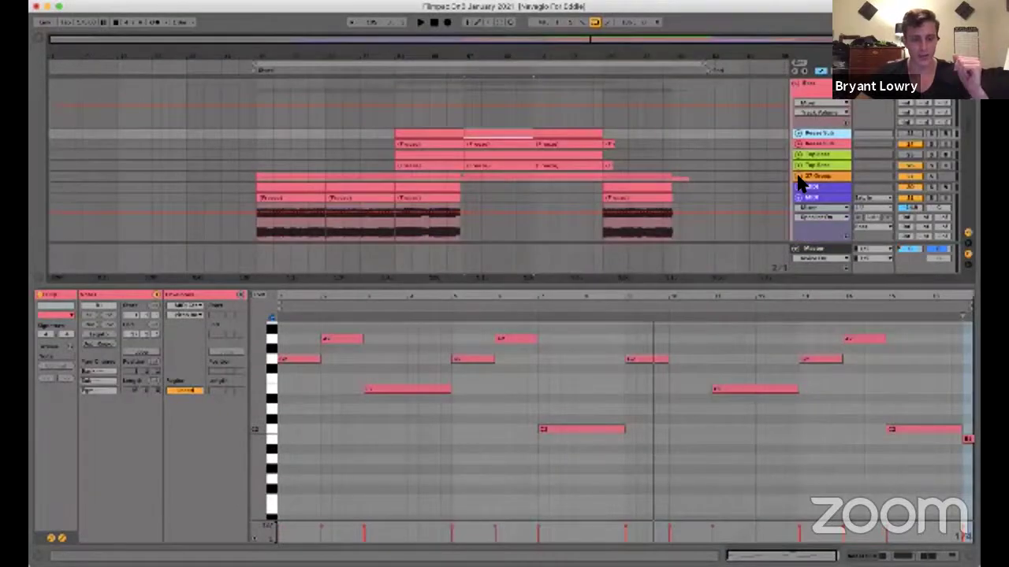
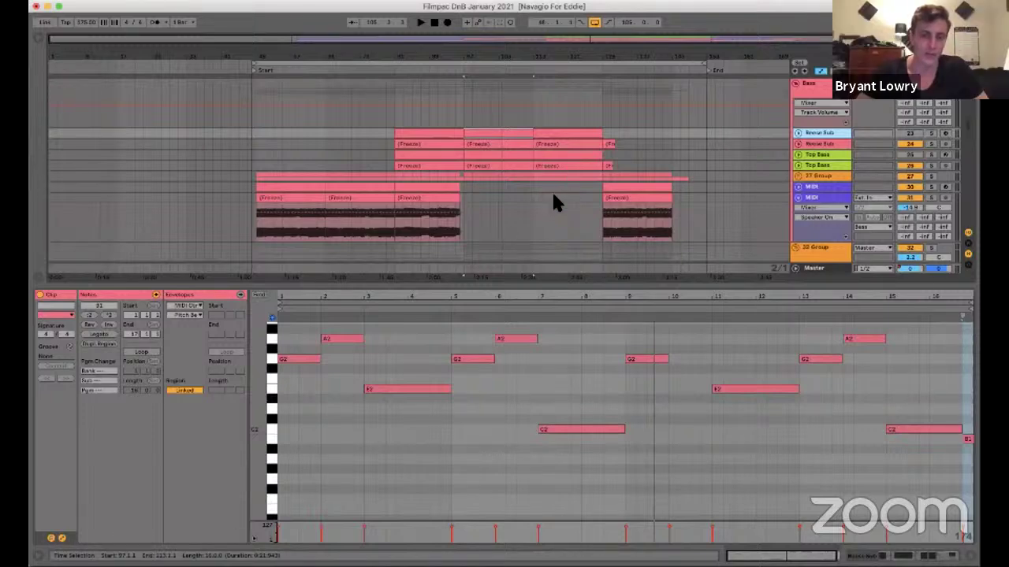
# Open the LEAD RIPPUCK MIDI clips at bars 113 and 49 in the note editor and play each one.
pyautogui.scroll(-5, 552, 201)
pyautogui.scroll(-8, 551, 201)
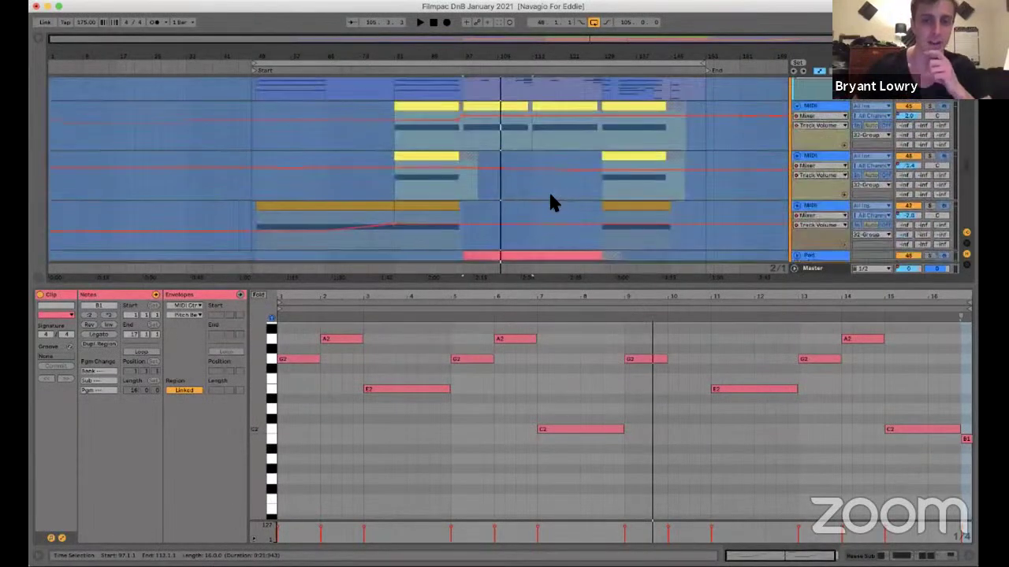
pyautogui.scroll(-8, 555, 197)
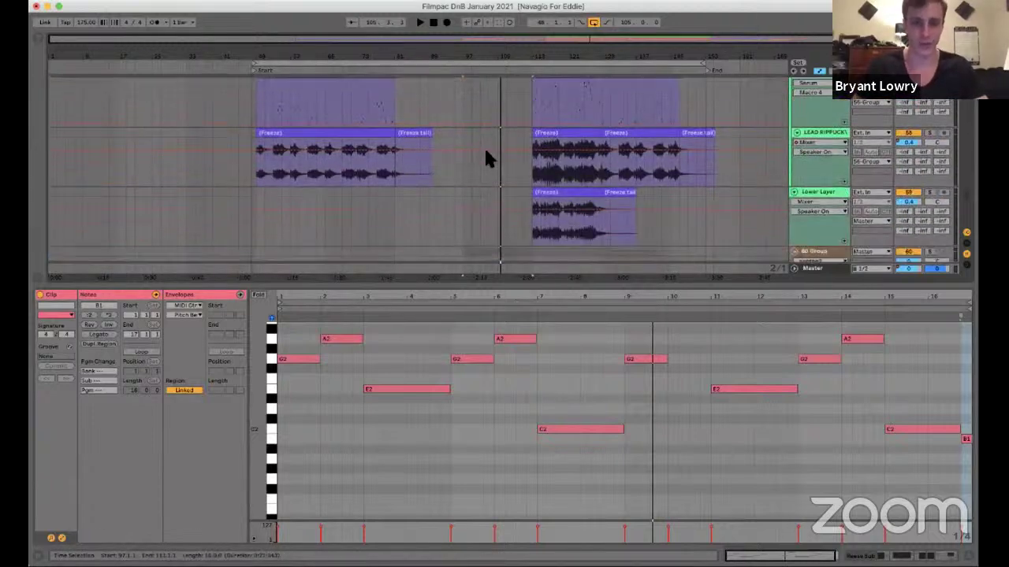
pyautogui.click(550, 131)
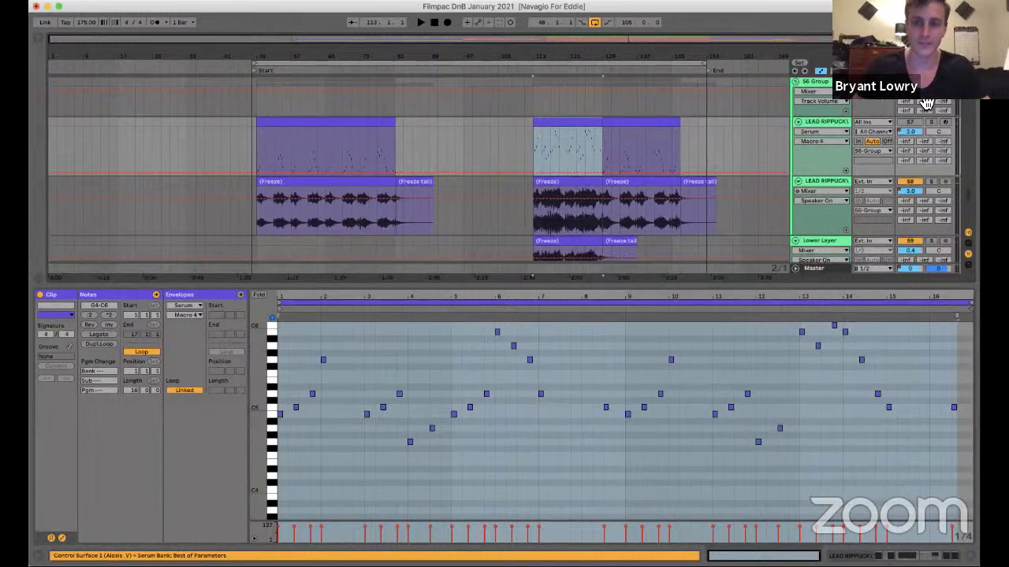
pyautogui.press('space')
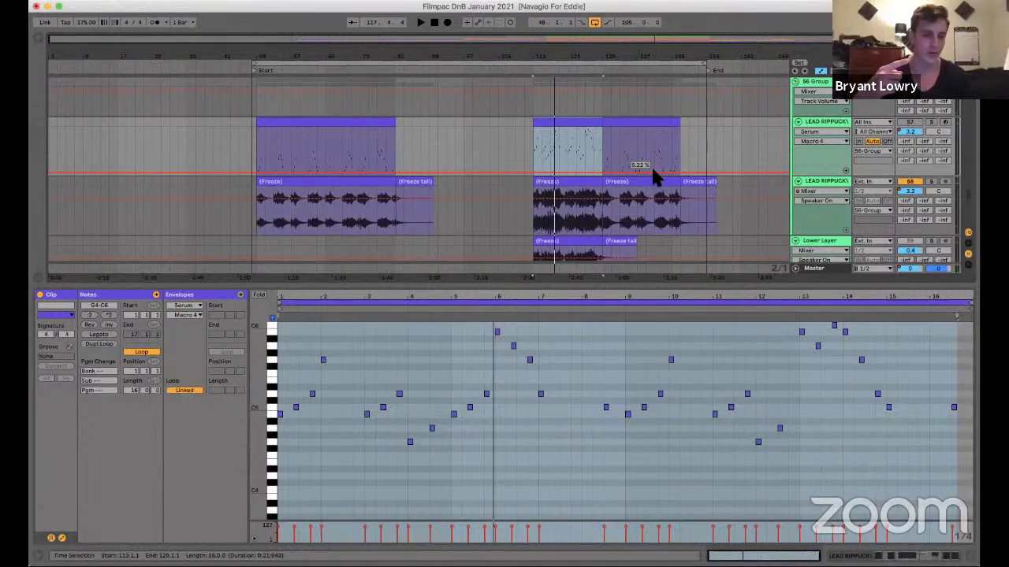
pyautogui.click(360, 128)
pyautogui.press('space')
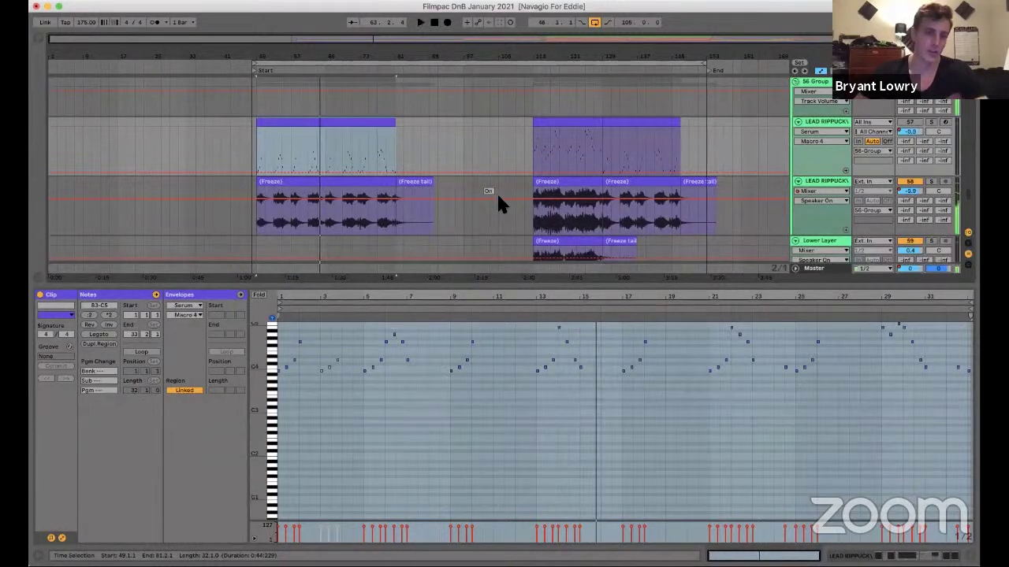
# Open the pink bar 97 clip on the Bell Arp MIDI track in the note editor.
pyautogui.scroll(10, 497, 193)
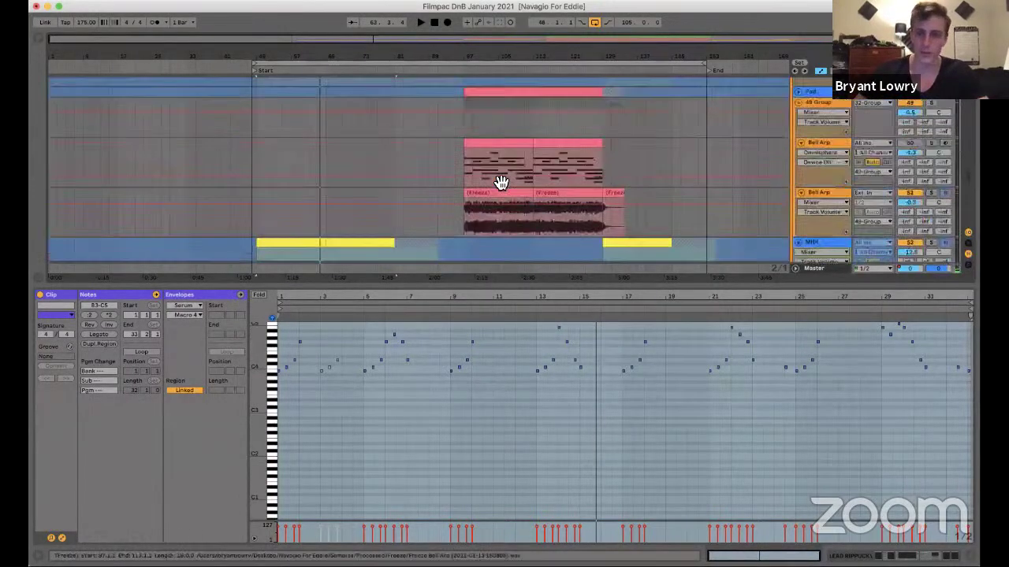
pyautogui.scroll(2, 365, 175)
pyautogui.press('Up')
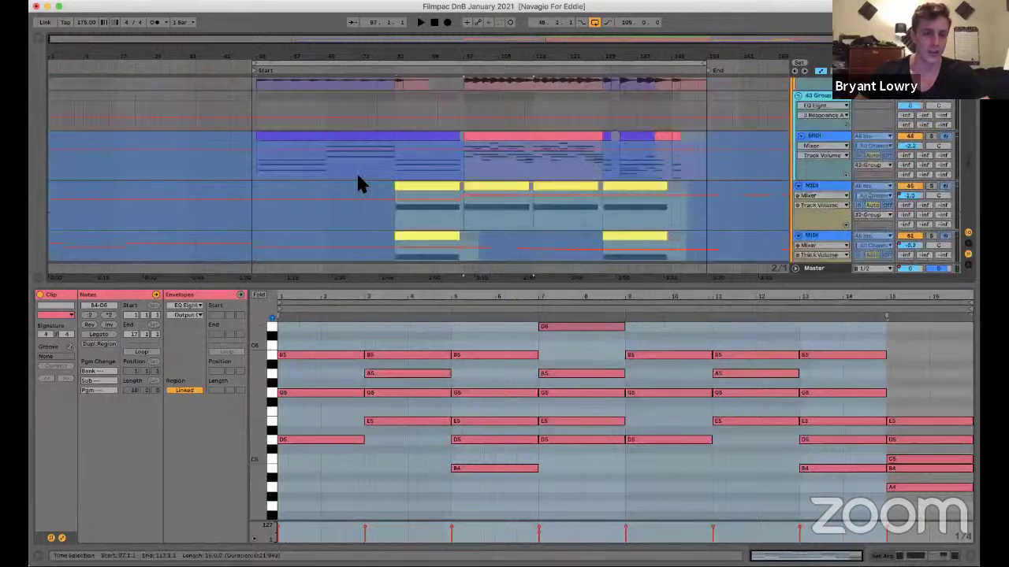
# Select the frozen clip at bar 49 on MIDI track 42 and play it with the track soloed.
pyautogui.scroll(4, 356, 178)
pyautogui.click(276, 148)
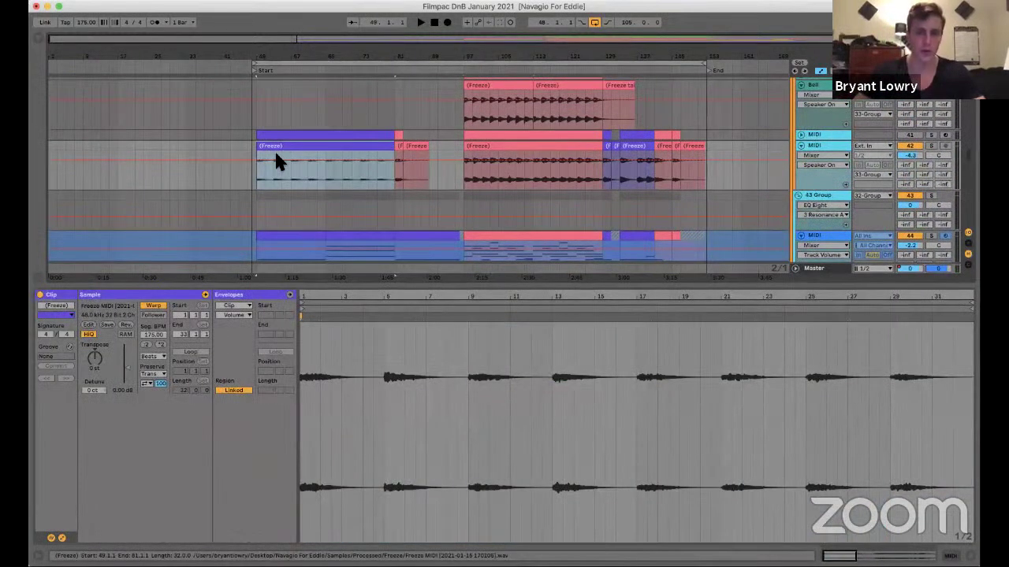
pyautogui.press('space')
pyautogui.click(931, 147)
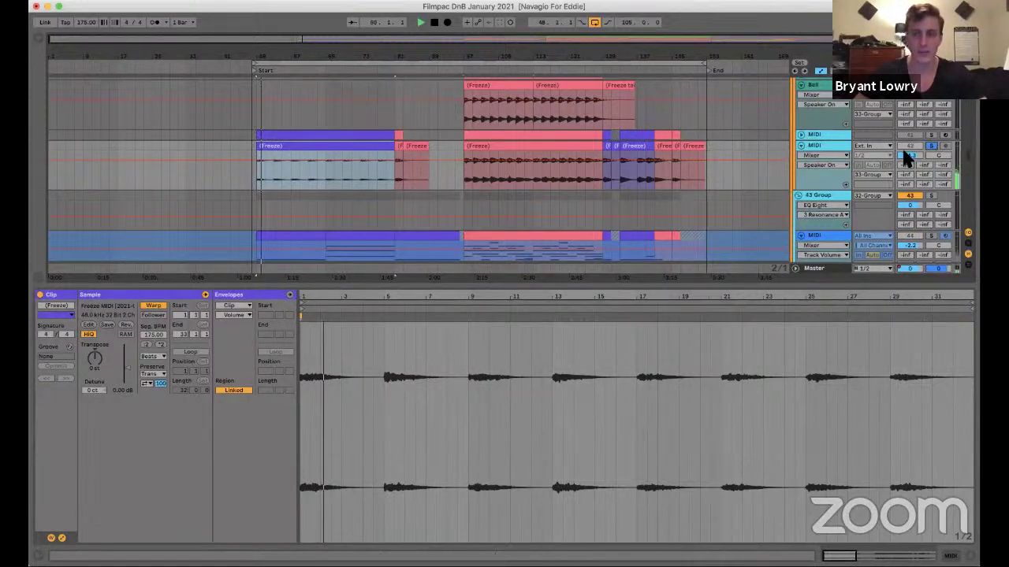
# Solo frozen MIDI track 38 during playback, then stop with all tracks unsoloed.
pyautogui.scroll(3, 936, 161)
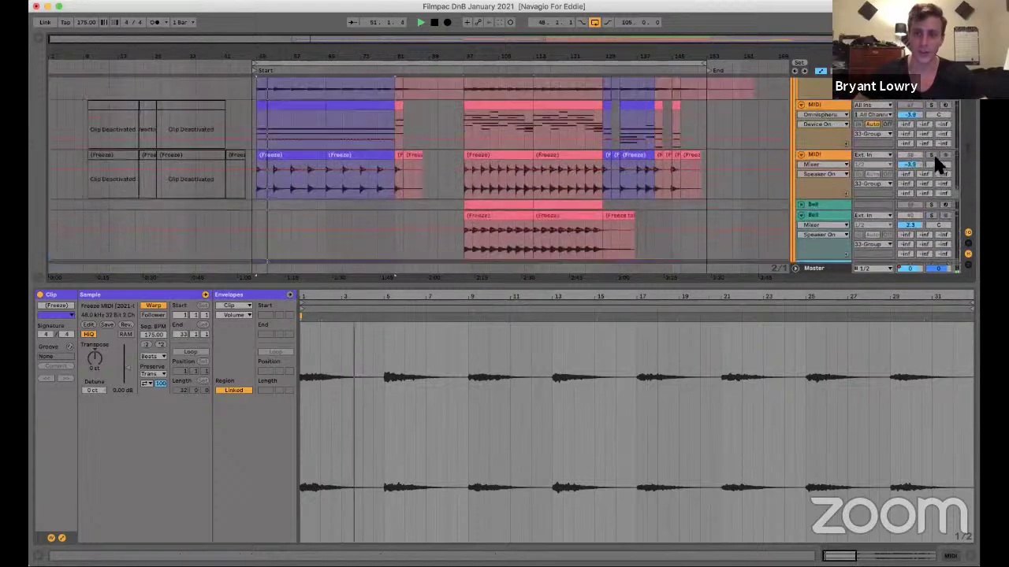
pyautogui.scroll(1, 938, 162)
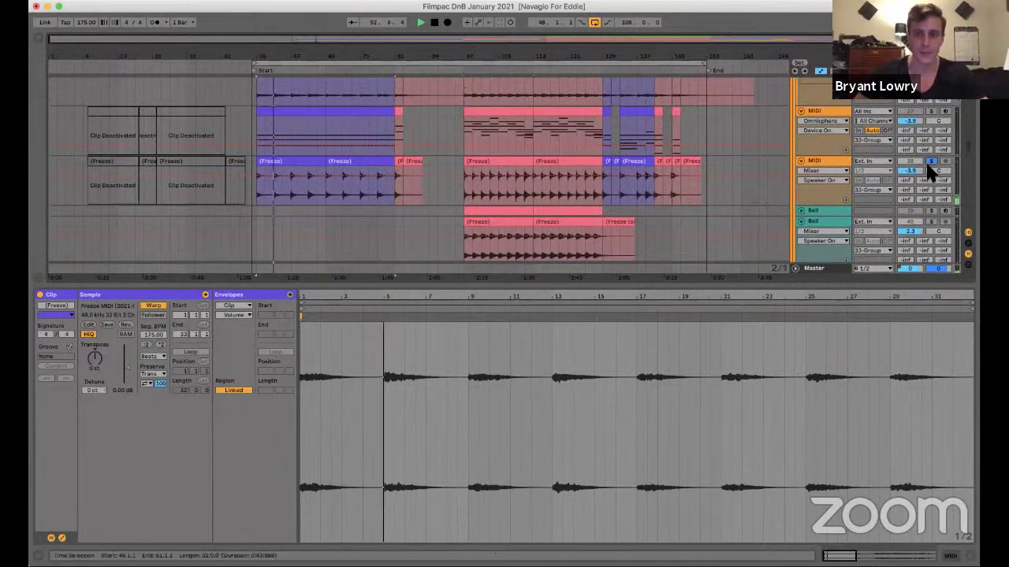
pyautogui.scroll(-2, 481, 170)
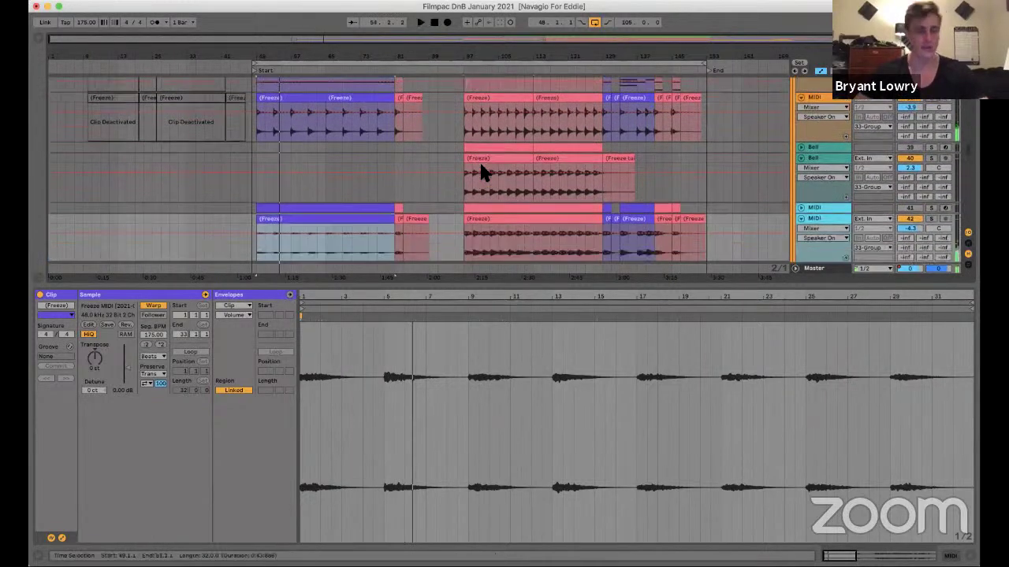
# Place the insert marker at bar 77 on the Bass group and play the full mix from there.
pyautogui.scroll(10, 481, 170)
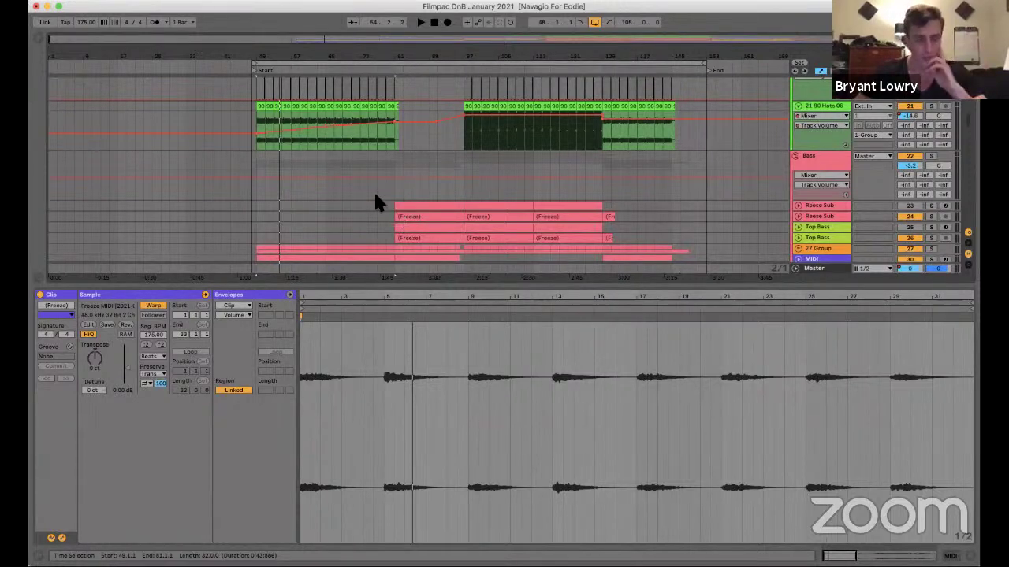
pyautogui.click(411, 198)
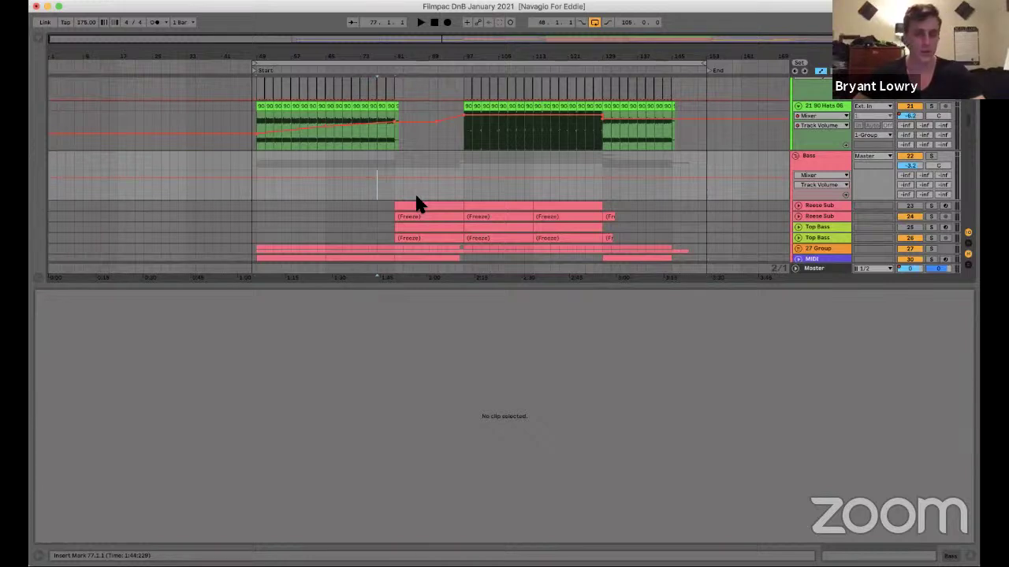
pyautogui.press('space')
pyautogui.scroll(-1, 549, 199)
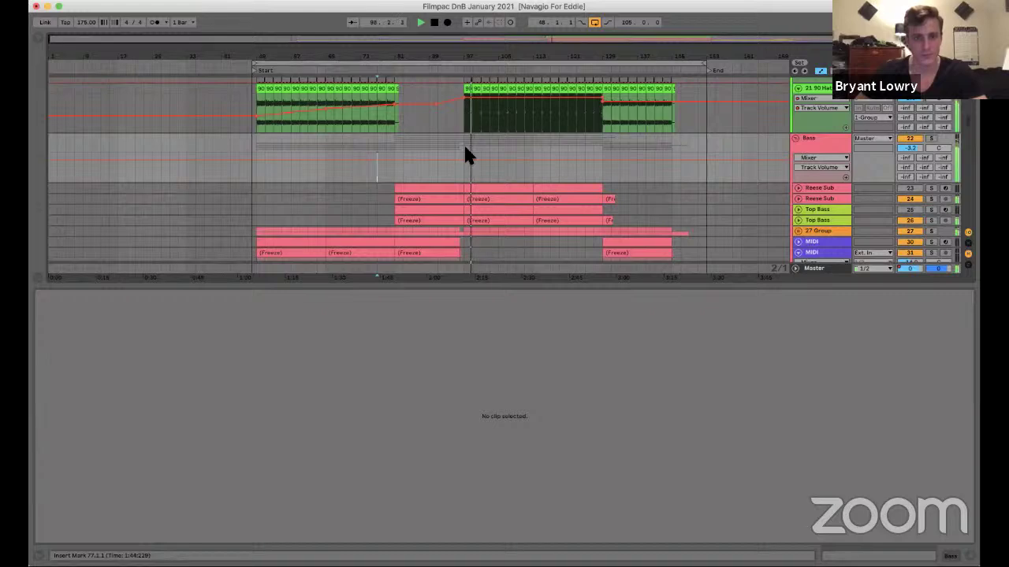
# Stop playback and open the bar 113 clip on the LEAD RIPPUCK MIDI track in the note editor.
pyautogui.press('space')
pyautogui.scroll(-1, 464, 154)
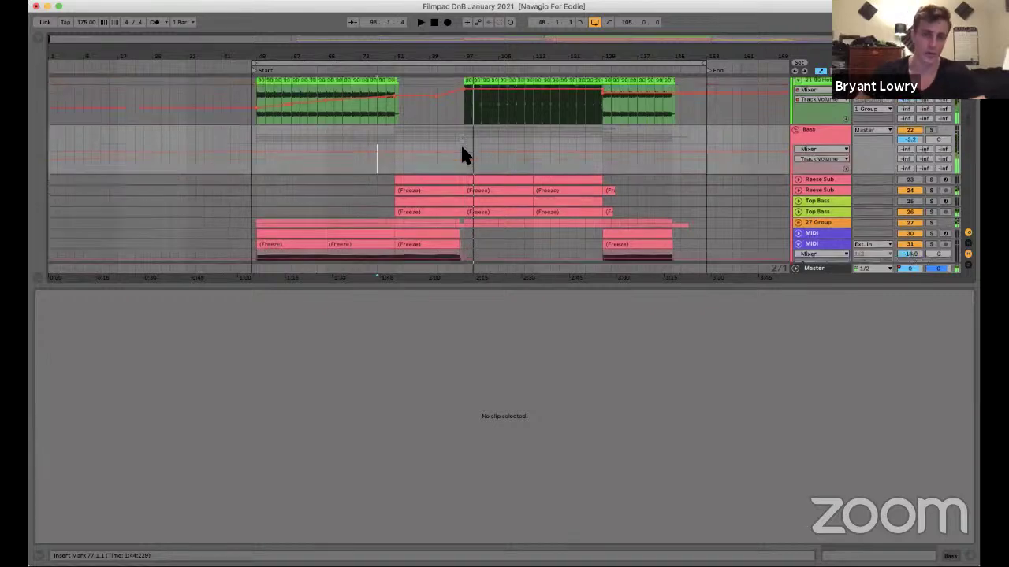
pyautogui.scroll(2, 635, 191)
pyautogui.scroll(-8, 635, 191)
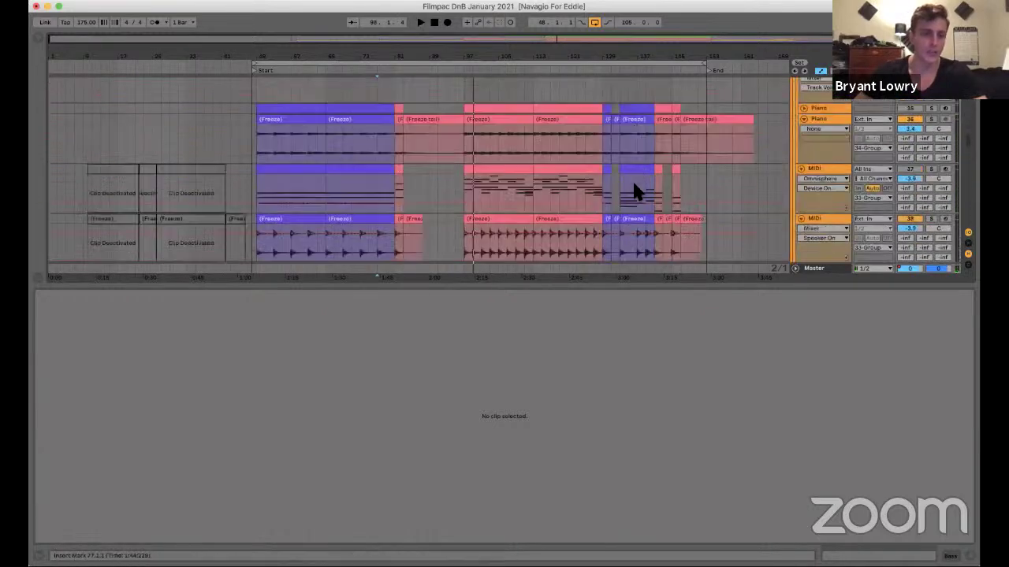
pyautogui.scroll(-10, 369, 175)
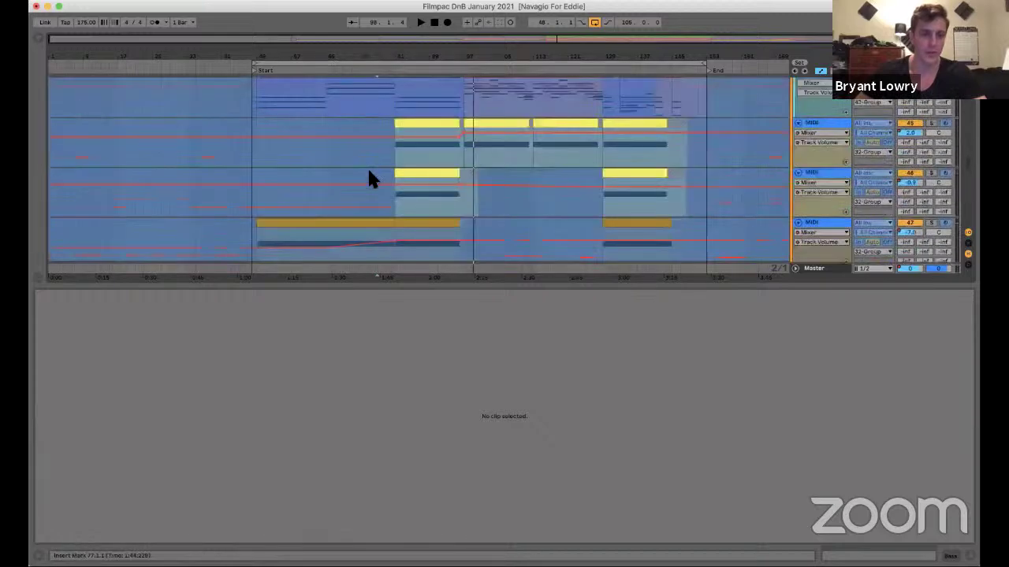
pyautogui.scroll(1, 292, 108)
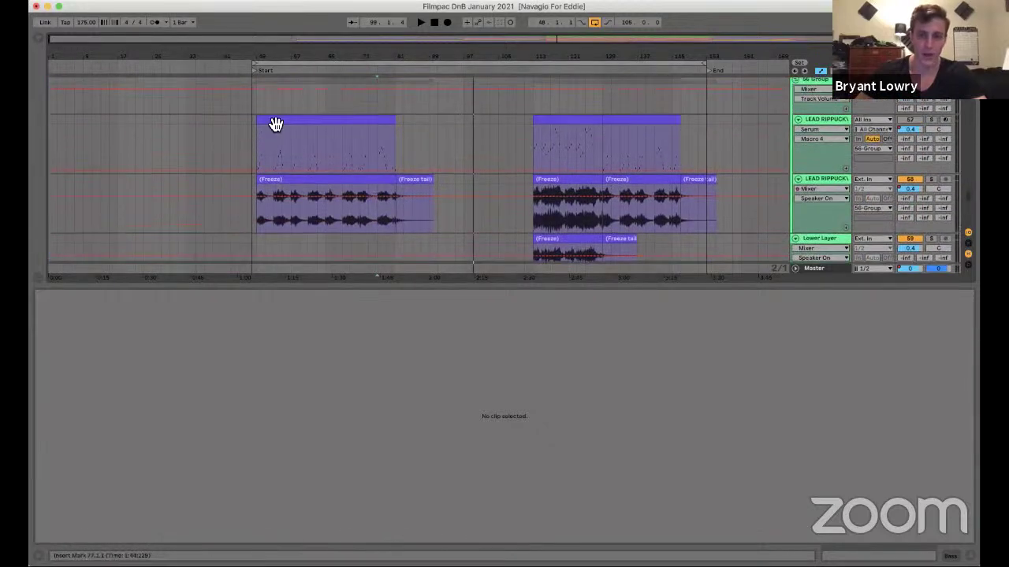
pyautogui.click(560, 122)
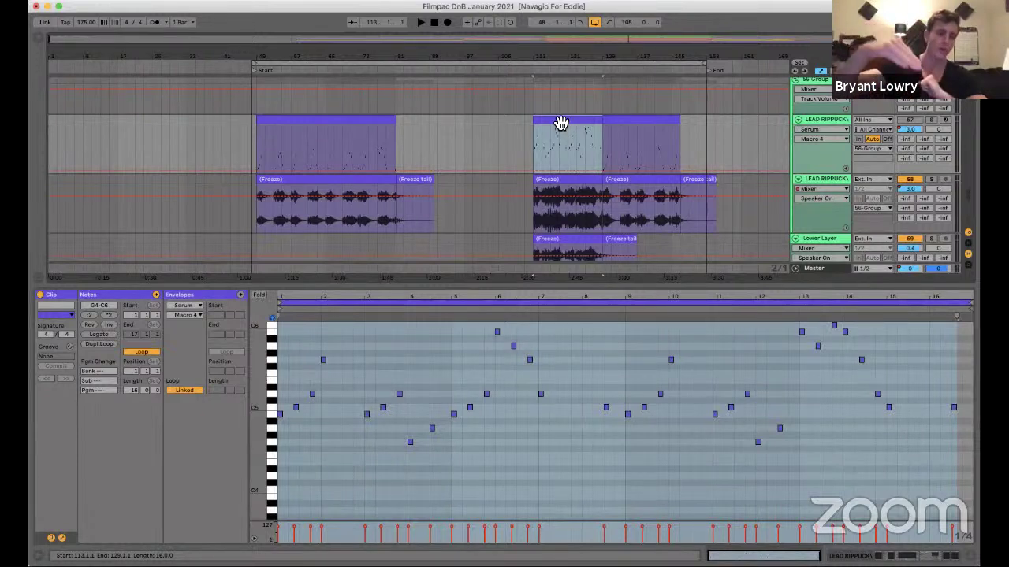
# Open the bar 129 clip on the LEAD RIPPUCK MIDI track and play the full mix from there.
pyautogui.click(657, 135)
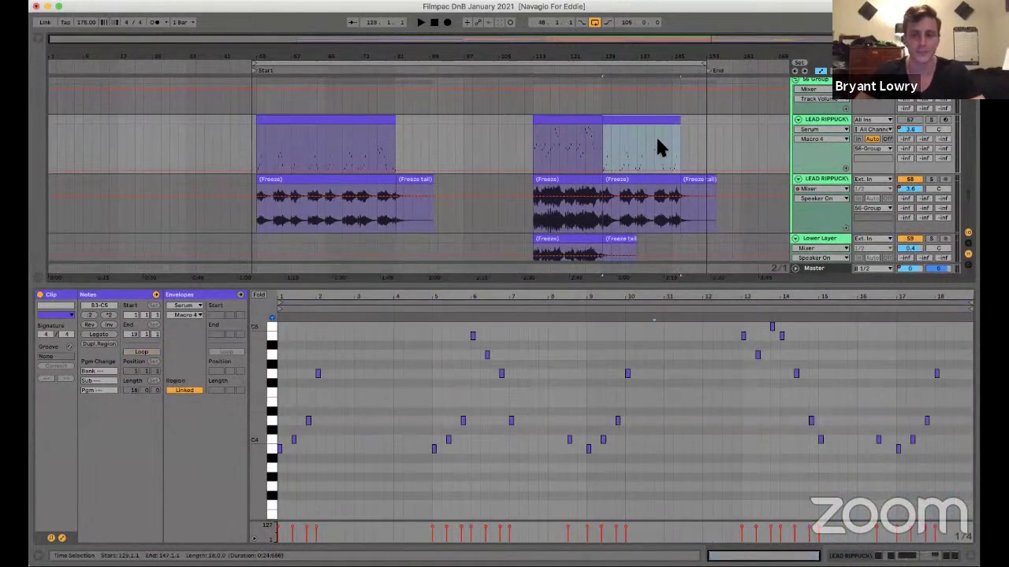
pyautogui.press('space')
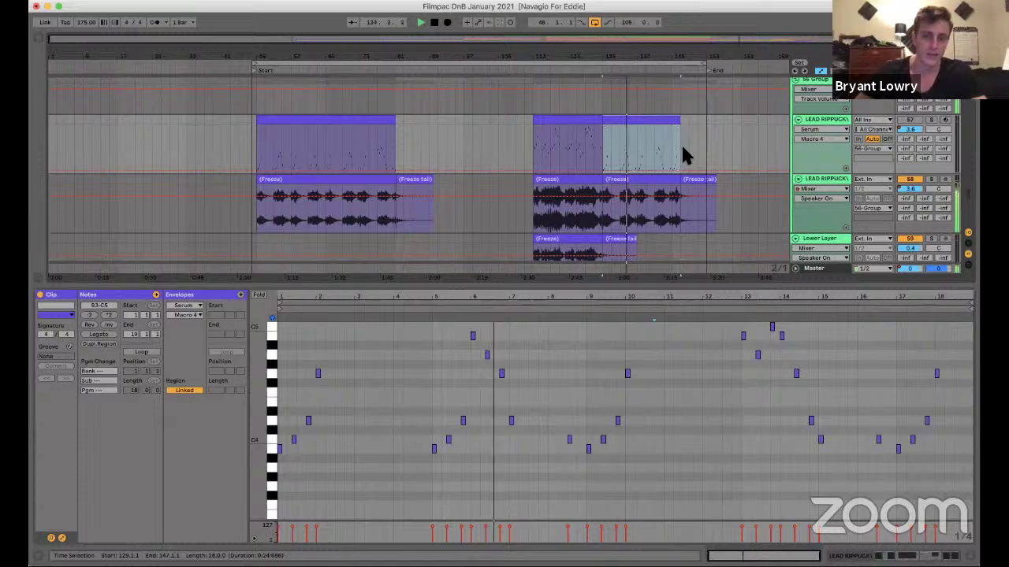
# Stop playback and open the bar 129 clip on the Drums MIDI track in the note editor.
pyautogui.scroll(5, 681, 143)
pyautogui.scroll(10, 684, 156)
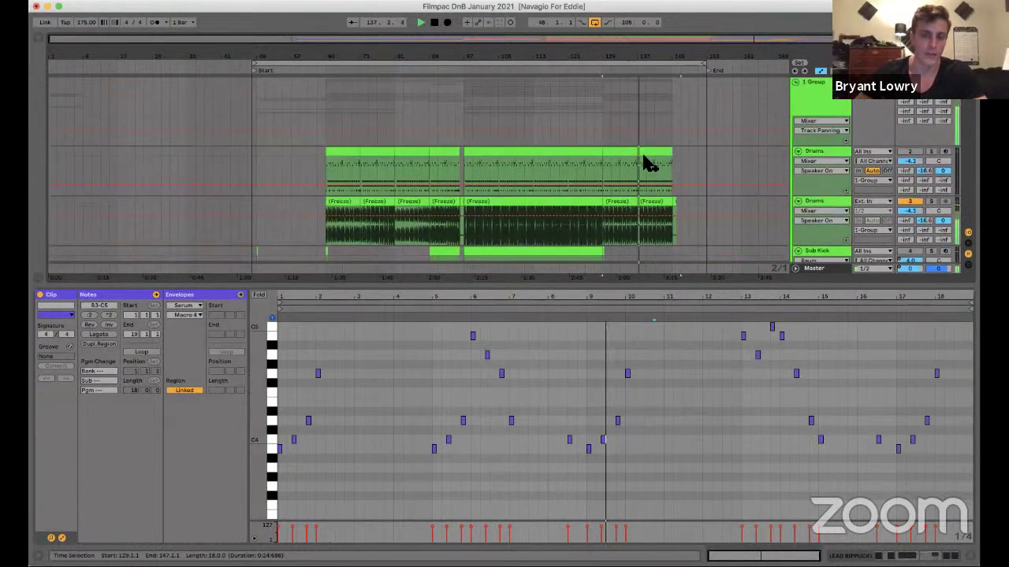
pyautogui.press('Down')
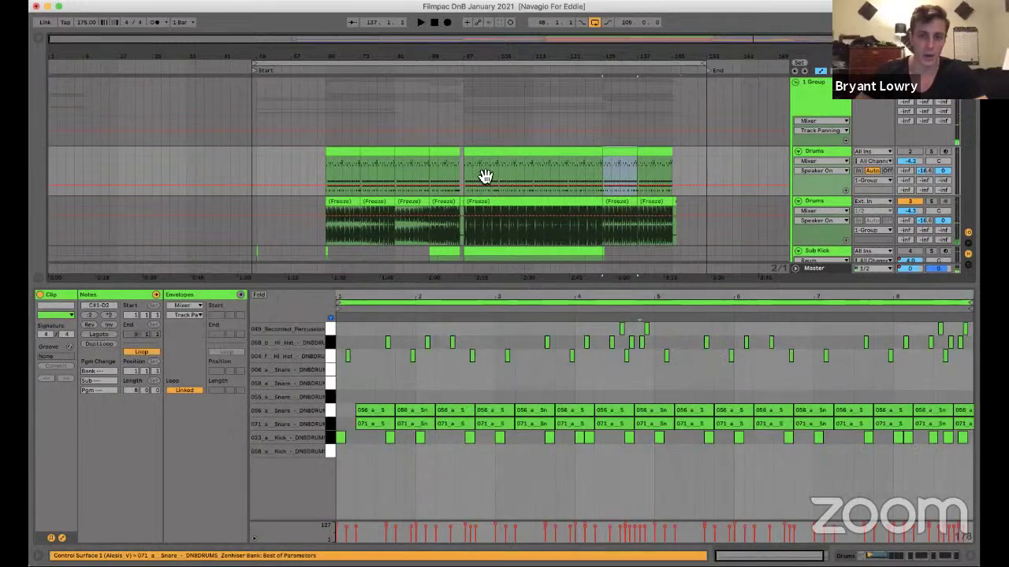
# Open the bar 97 clip on the Sub Kick MIDI track in the note editor.
pyautogui.scroll(-2, 528, 159)
pyautogui.scroll(-1, 528, 159)
pyautogui.press('Down')
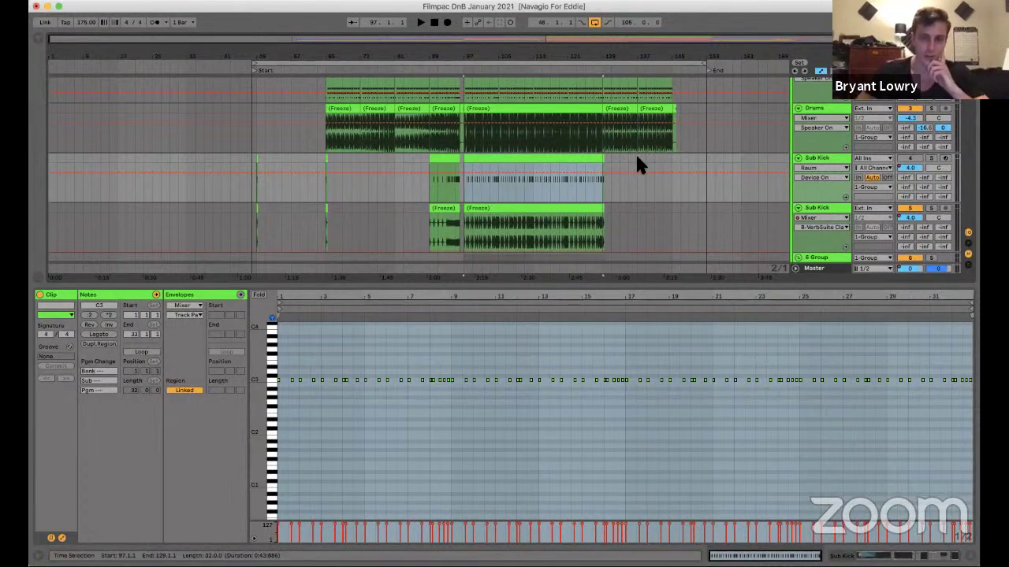
# Show the device chain of the Master track.
pyautogui.scroll(-5, 636, 155)
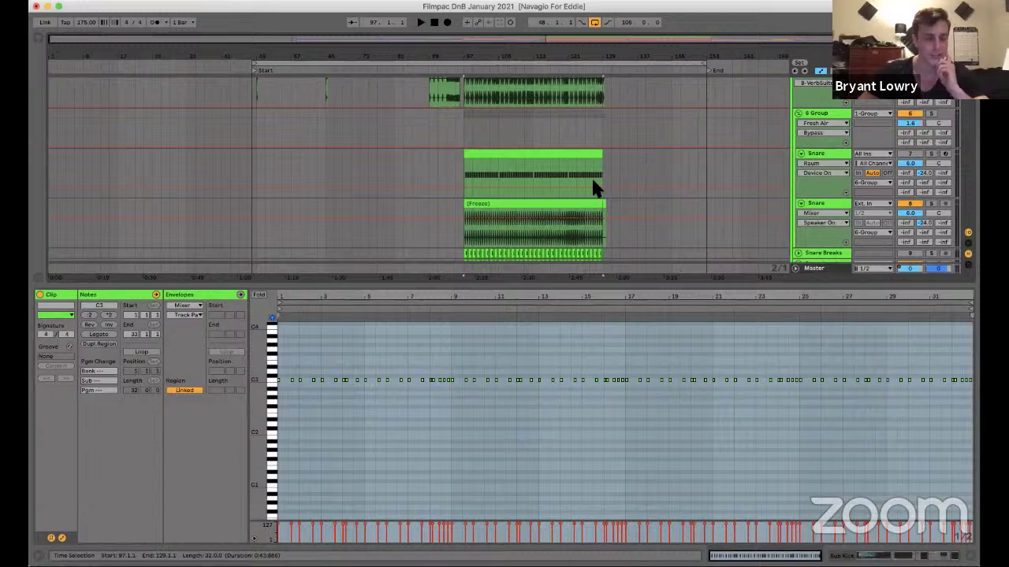
pyautogui.scroll(-3, 654, 203)
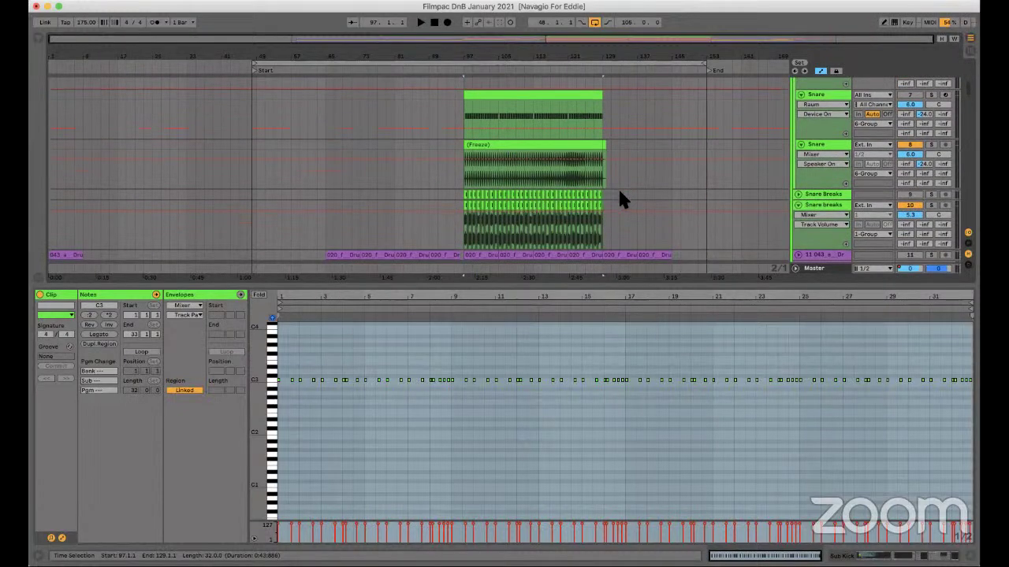
pyautogui.scroll(-10, 619, 192)
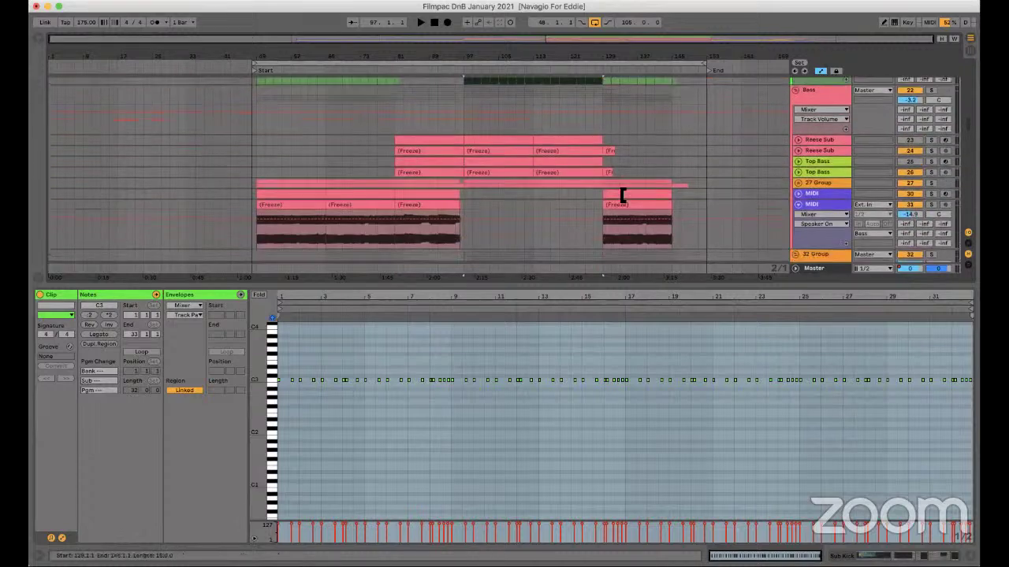
pyautogui.scroll(-10, 620, 193)
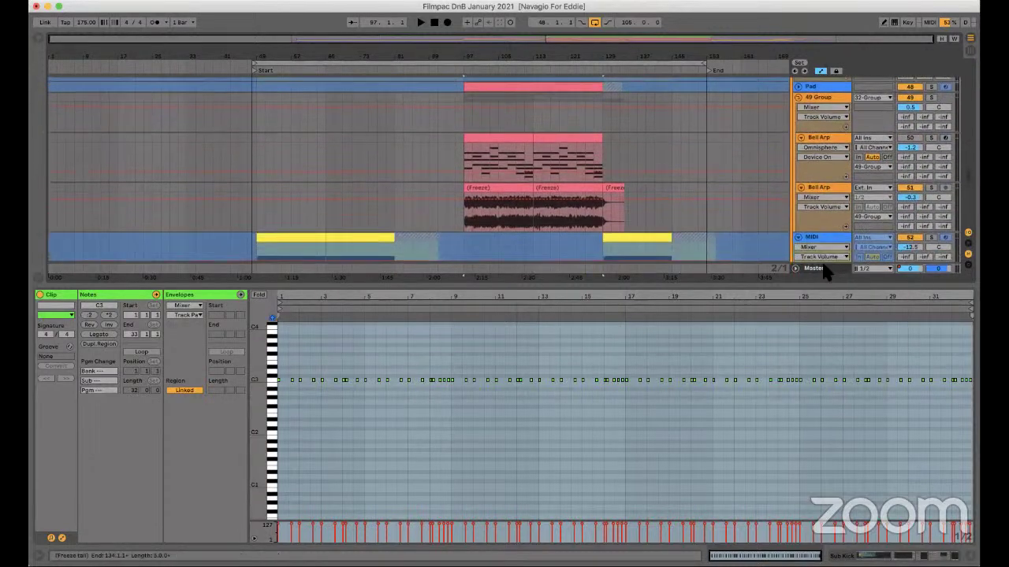
pyautogui.click(813, 269)
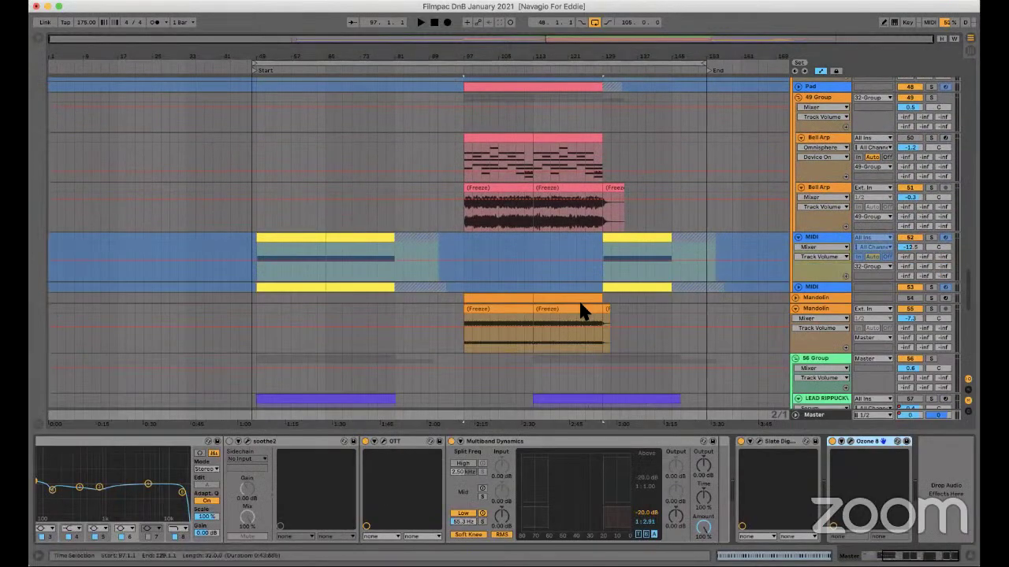